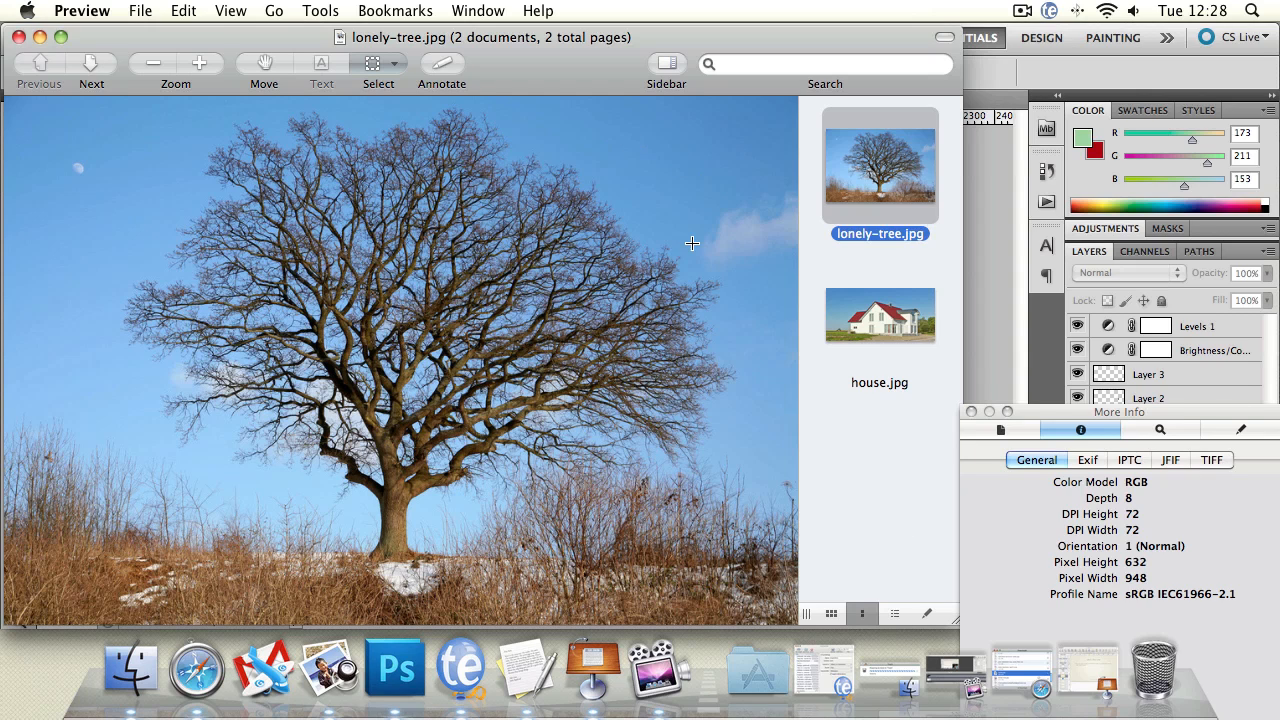
- Show house.jpg in Preview and rearrange its shrunken window and the info window to compare it with the edited course.psd picture
click(874, 320)
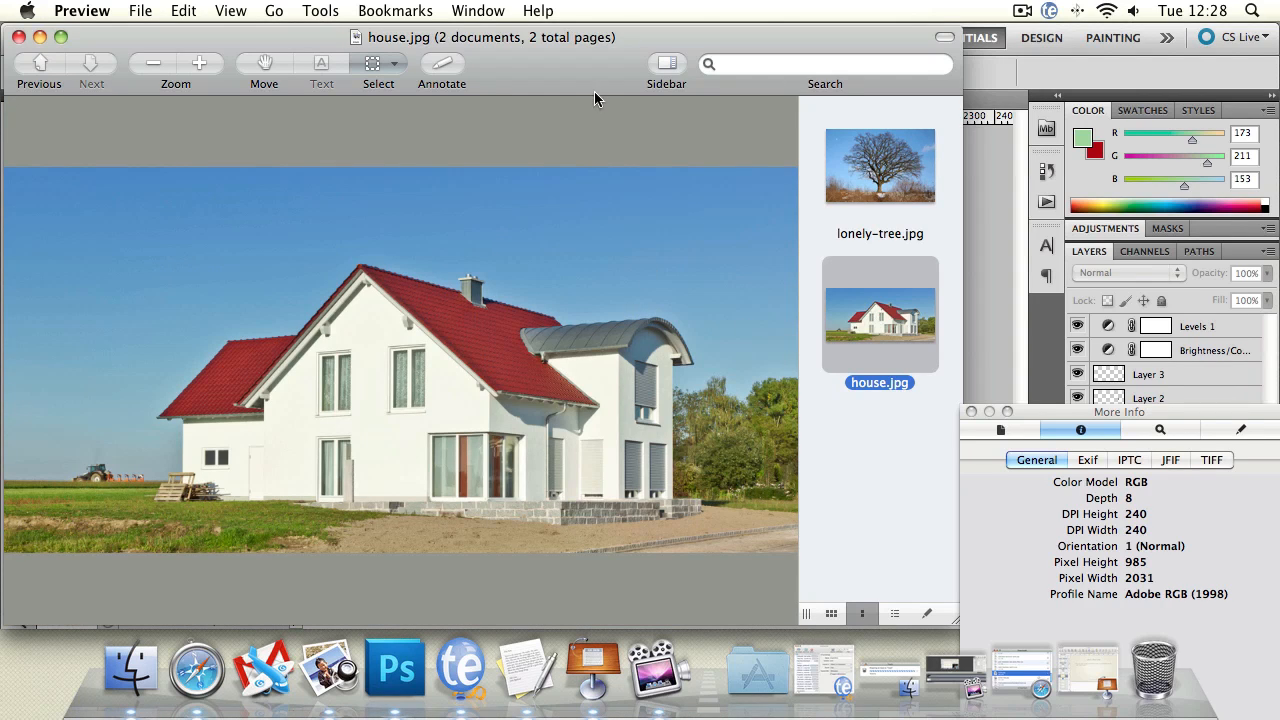
drag(594, 91, 671, 87)
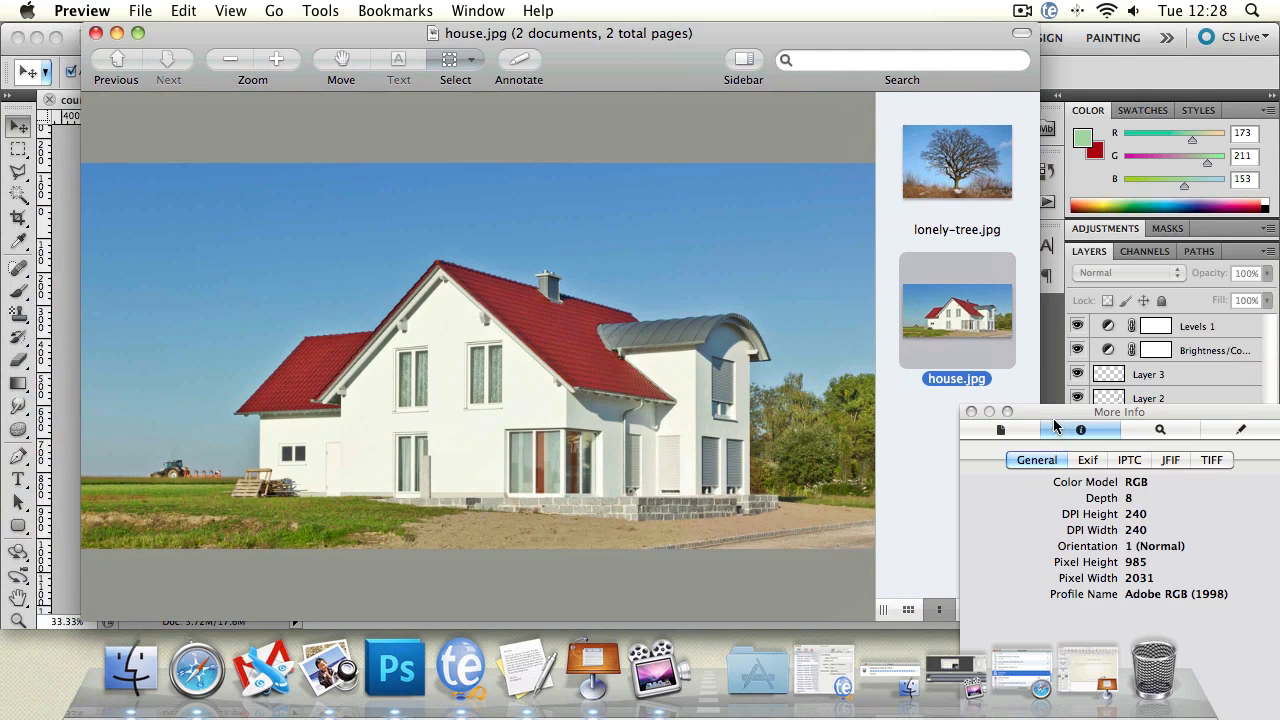
drag(1053, 414, 1166, 581)
drag(1031, 614, 278, 451)
drag(248, 30, 884, 15)
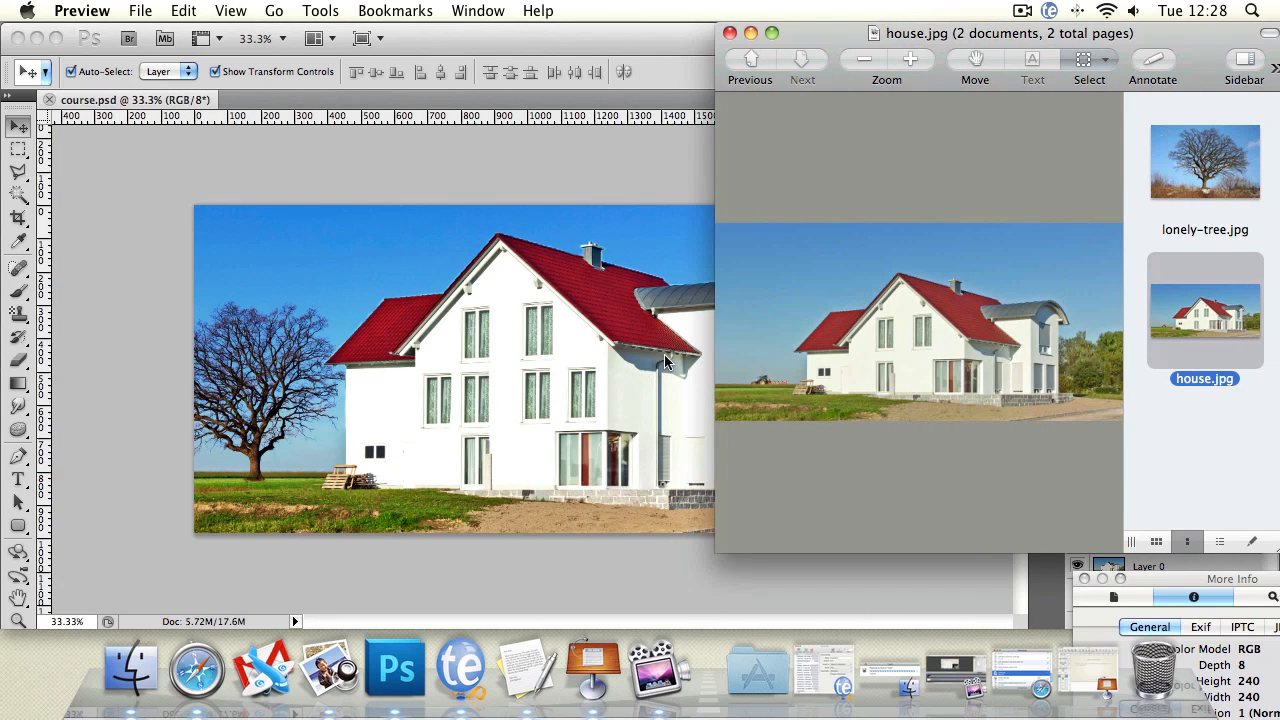
drag(866, 41, 634, 52)
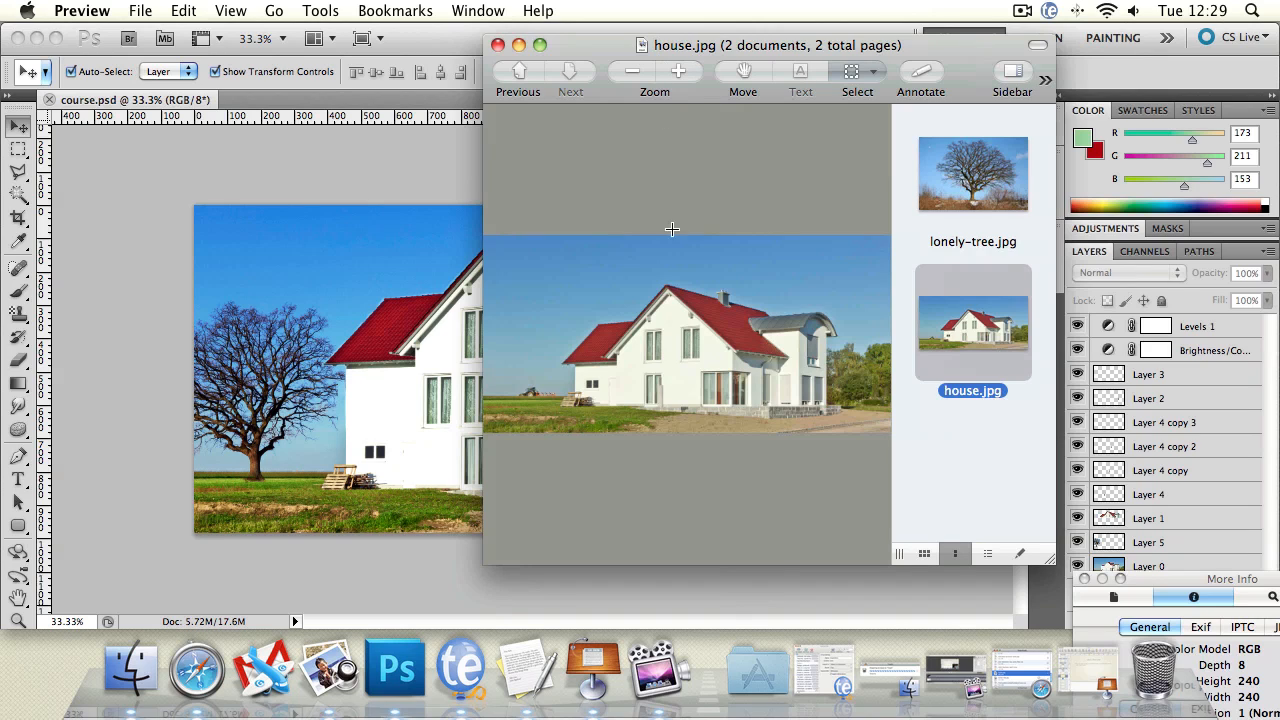
drag(610, 46, 503, 24)
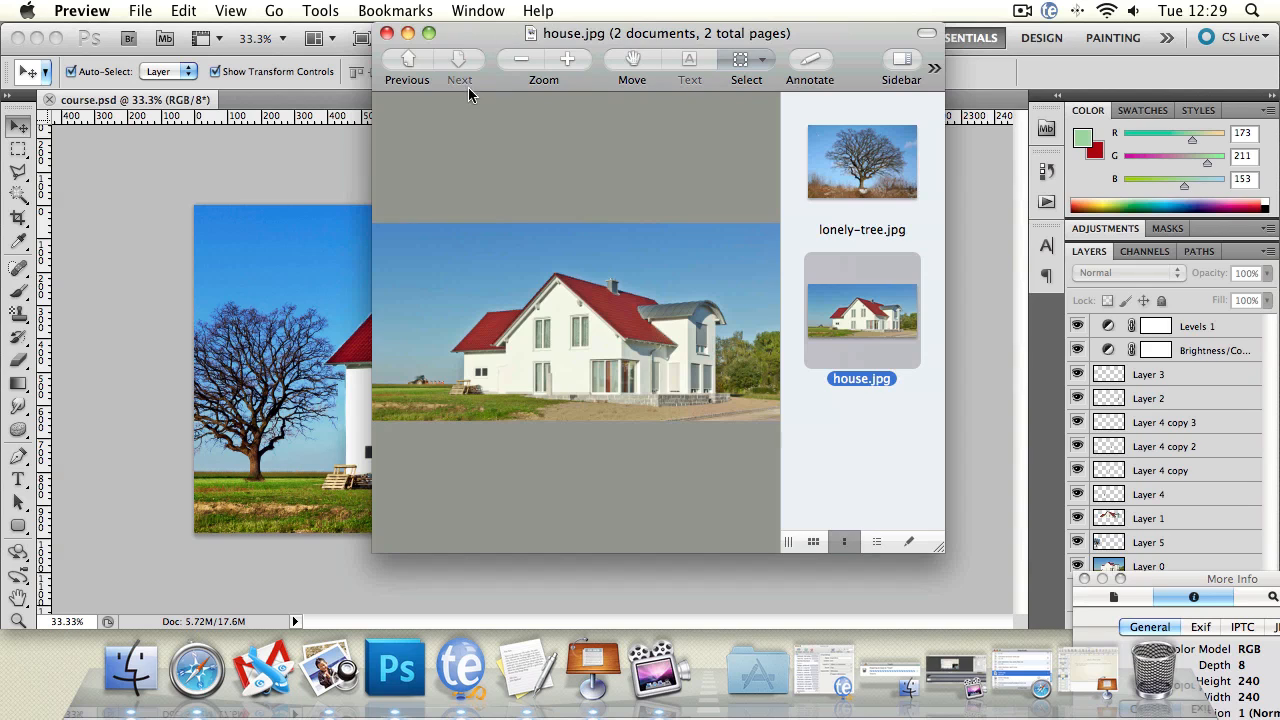
- Open house.jpg from Preview in Photoshop as a separate document alongside course.psd
click(251, 152)
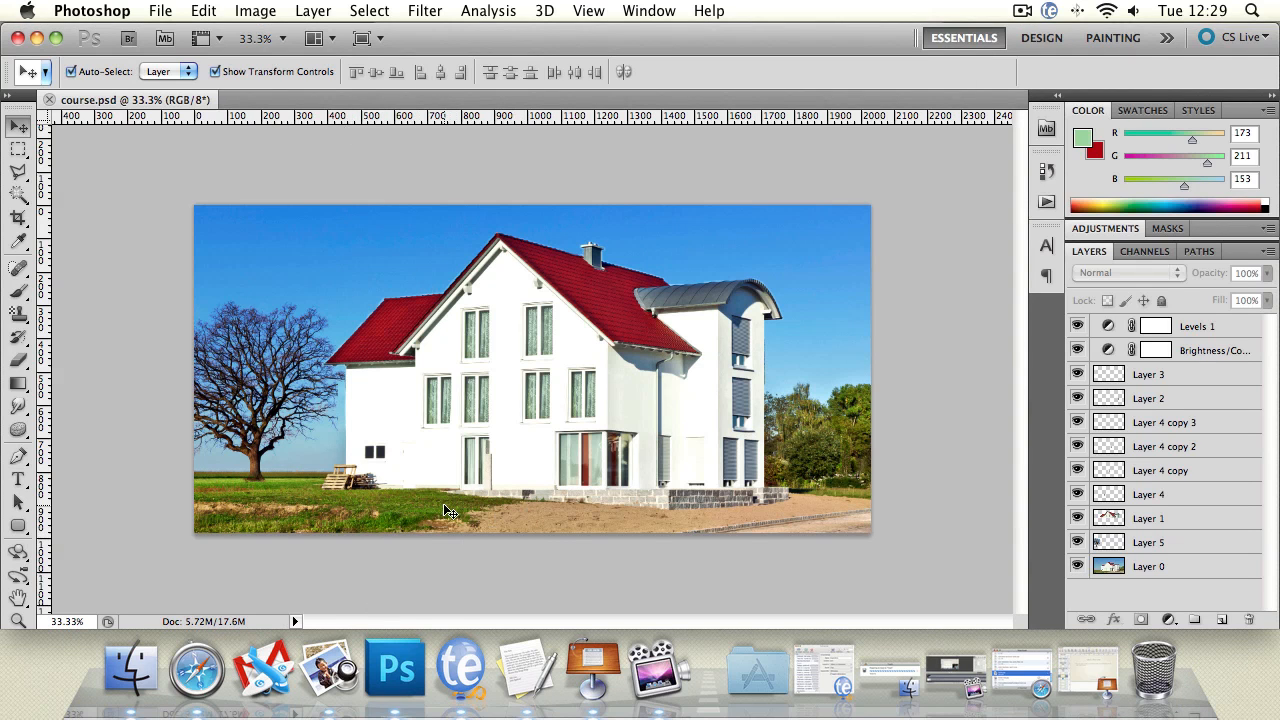
key(F9)
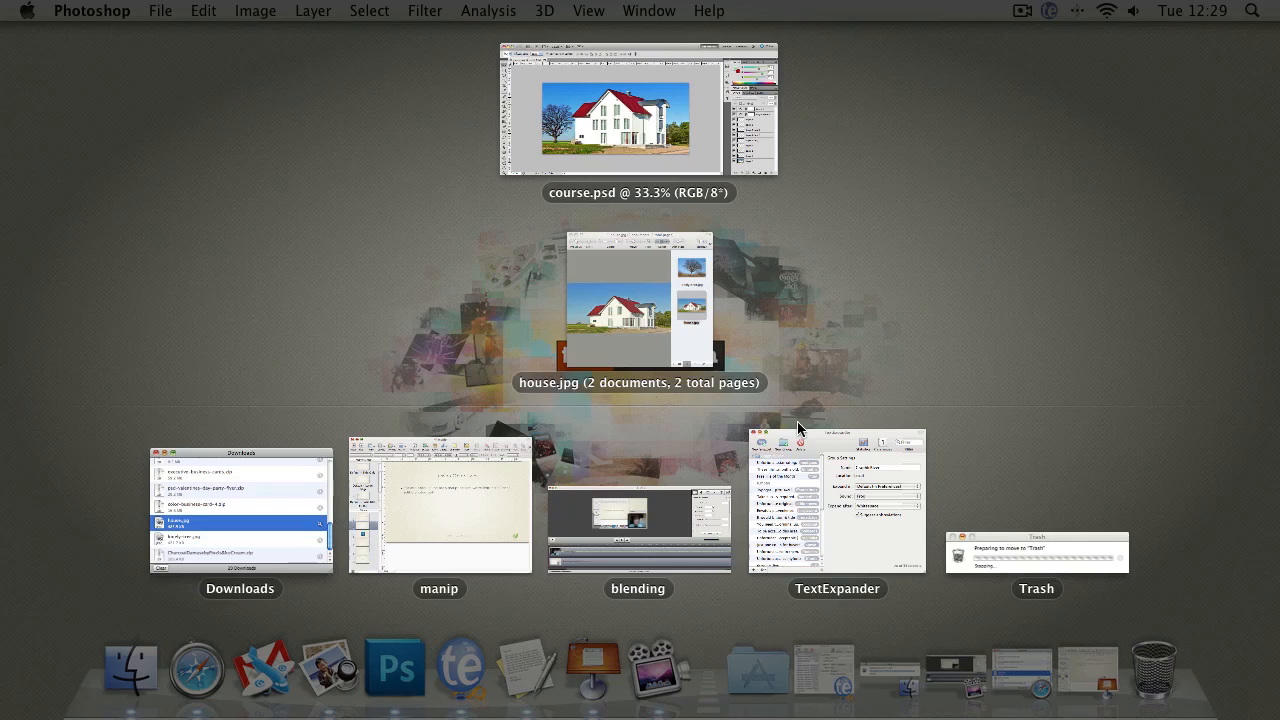
click(637, 300)
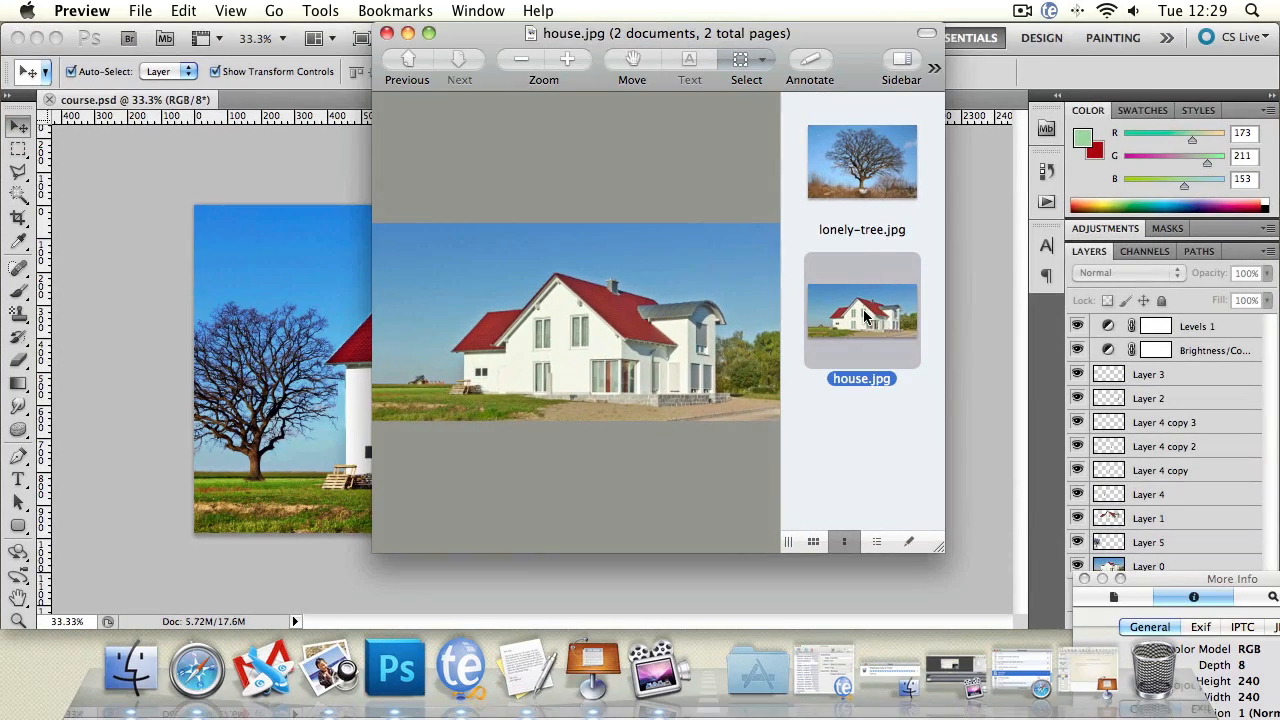
click(395, 668)
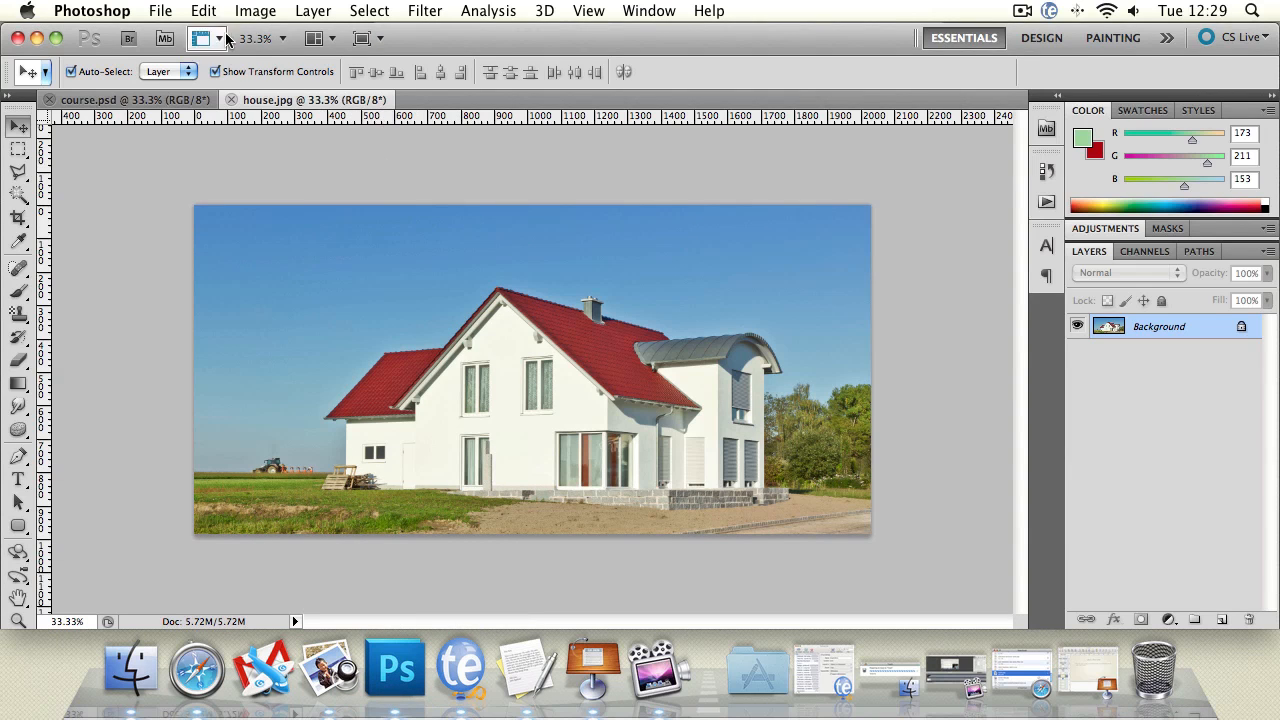
- Extend the canvas of house.jpg by 1000 pixels in height relative to its current size, with the anchor at bottom centre
click(249, 11)
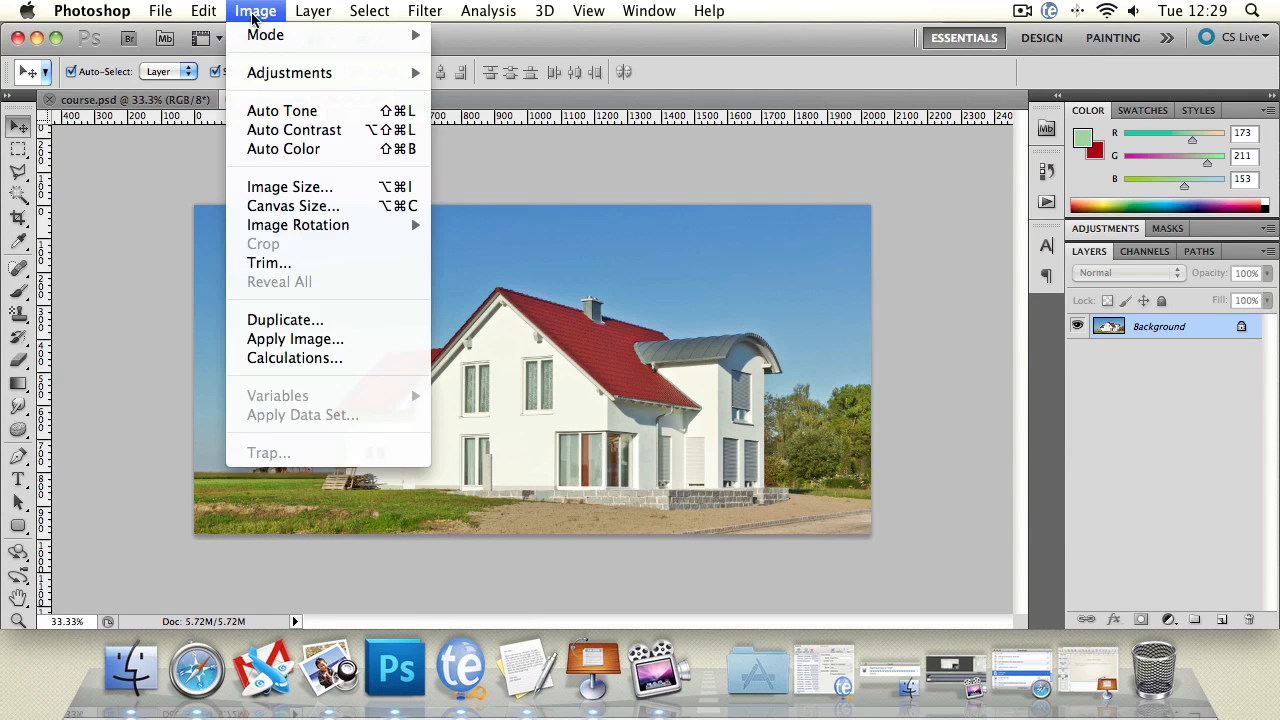
click(305, 205)
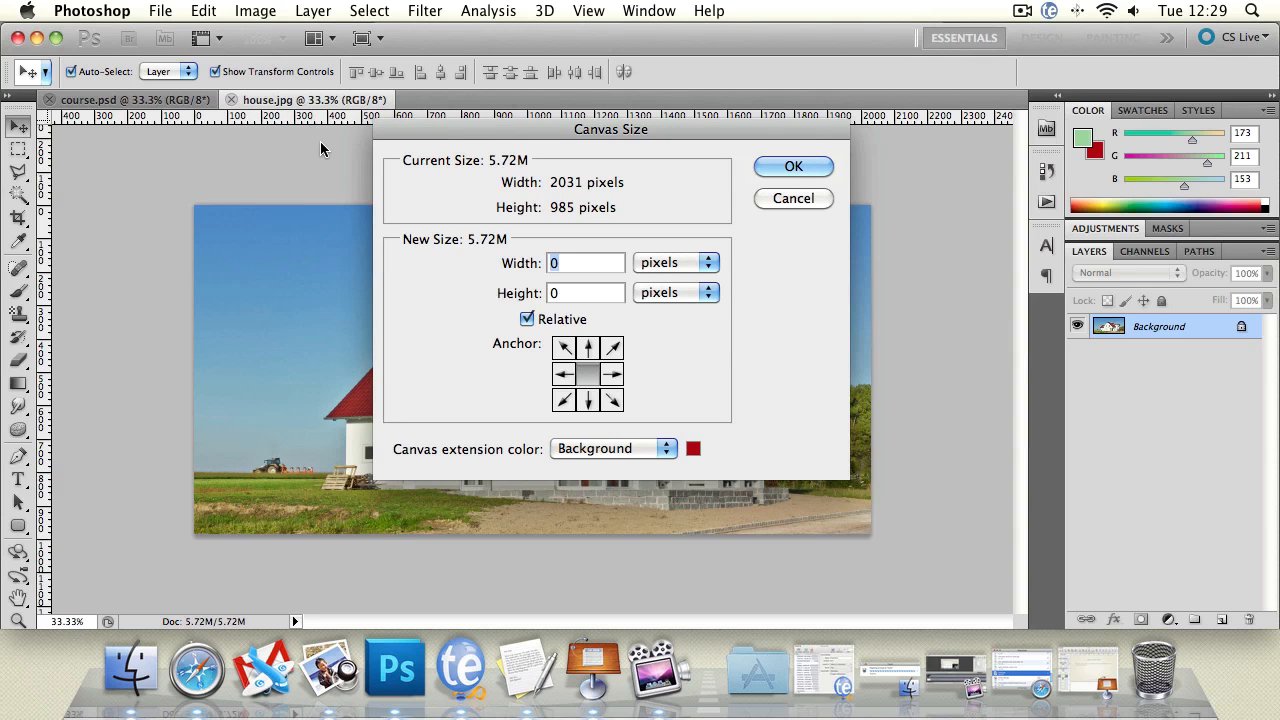
click(580, 293)
click(587, 400)
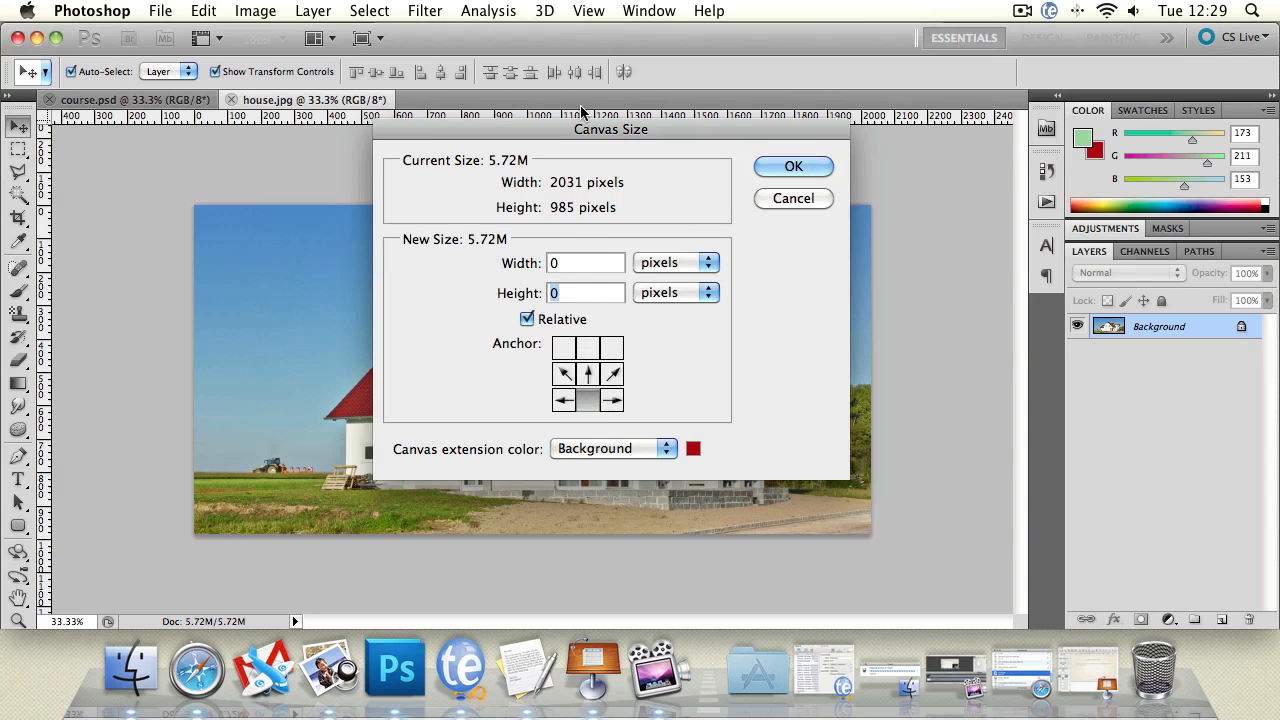
click(580, 264)
click(580, 291)
text(1000)
click(793, 166)
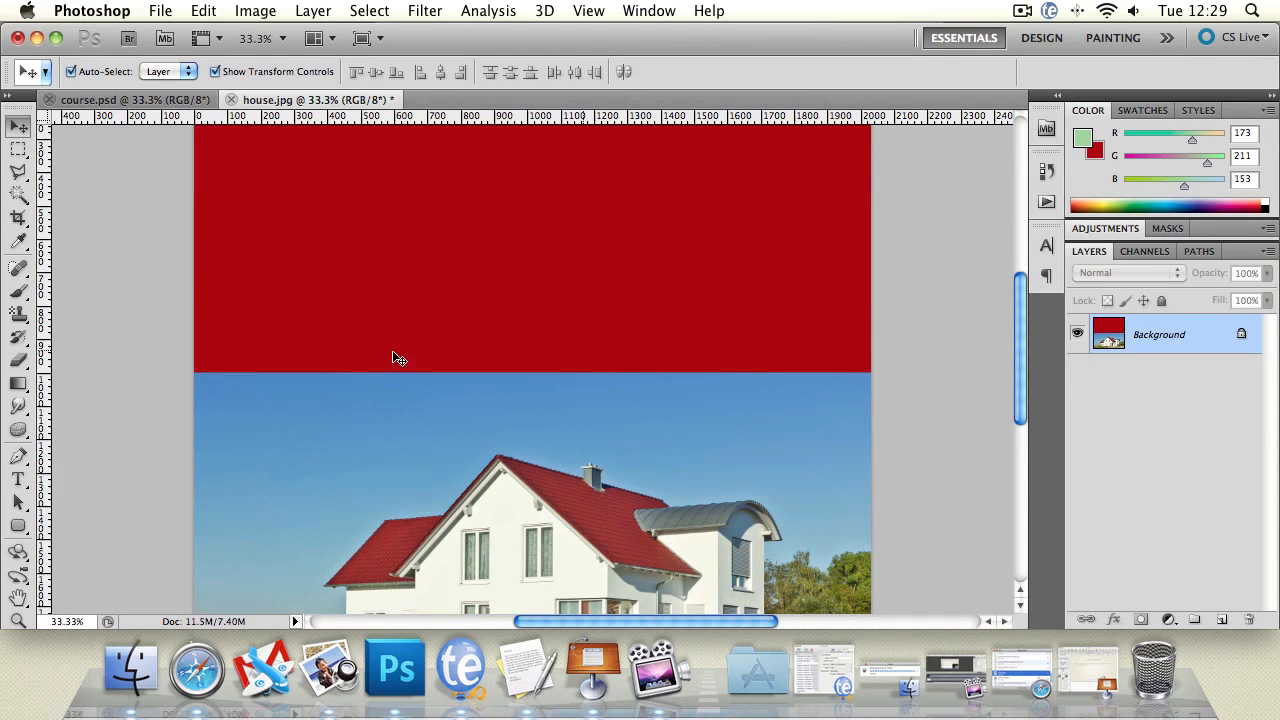
- Convert the Background to a normal layer, then delete the red canvas extension above the sky using a Magic Wand selection and deselect
double_click(1155, 330)
key(Return)
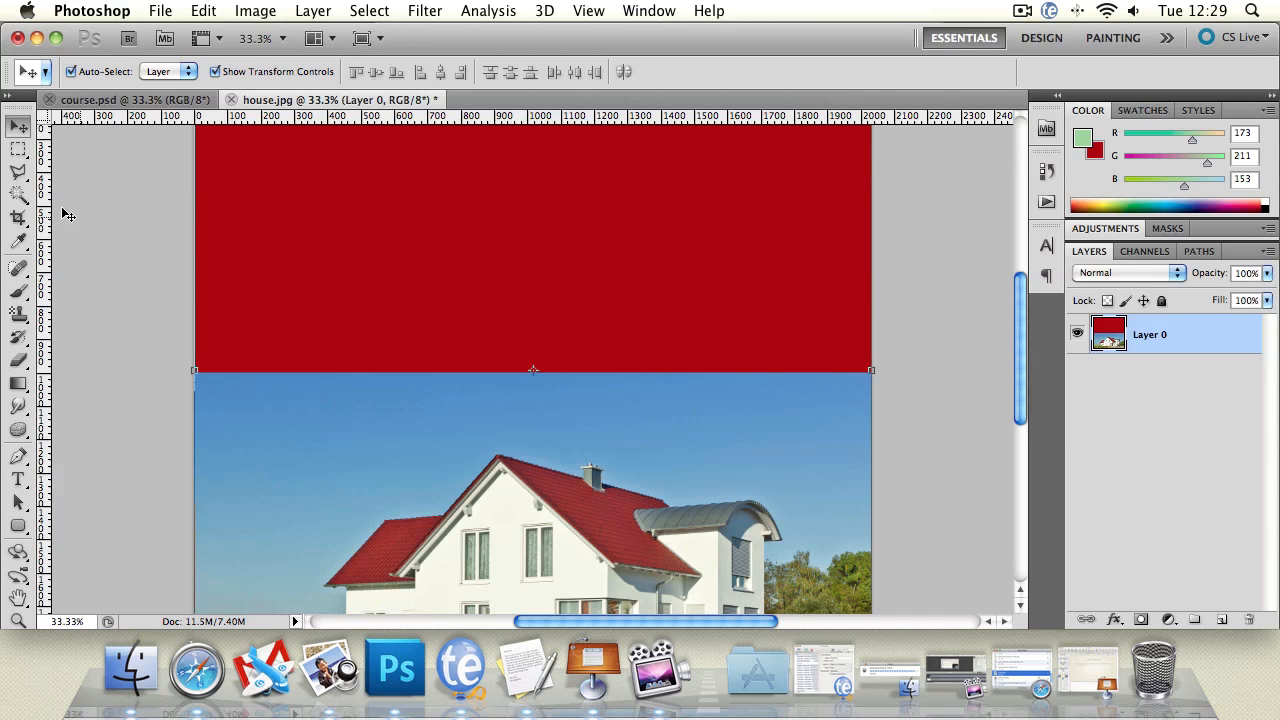
click(28, 190)
click(335, 205)
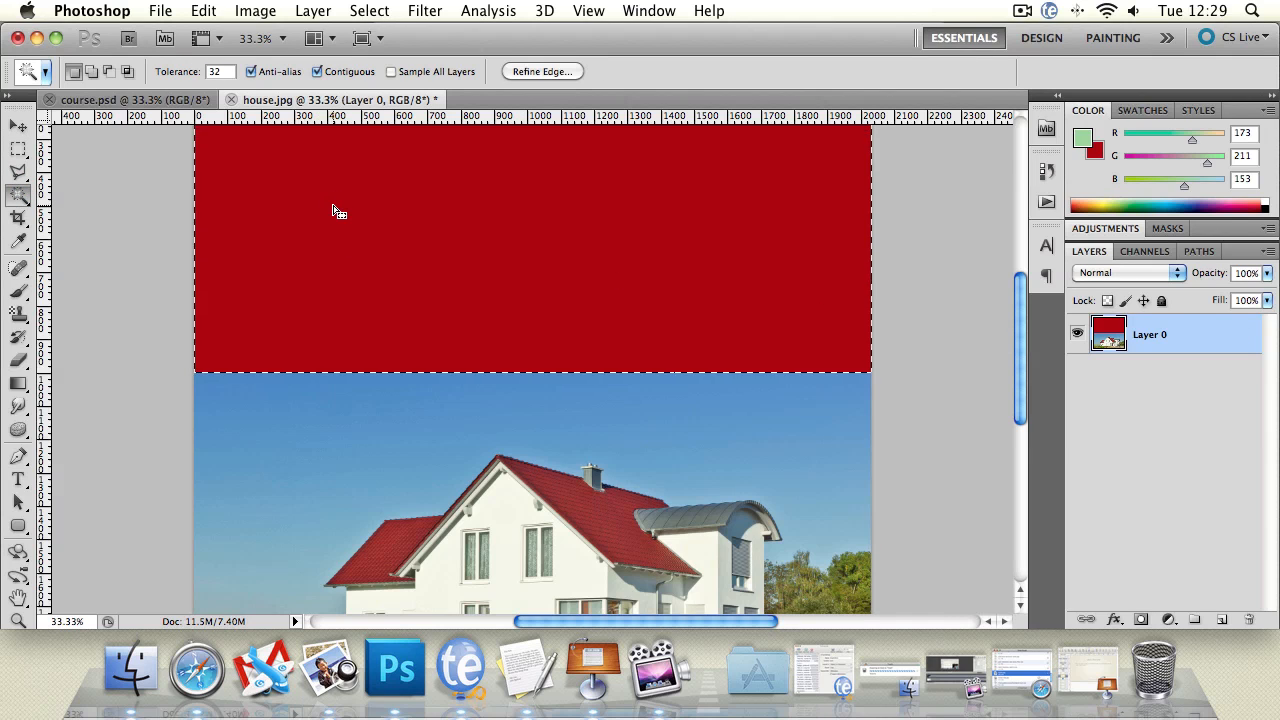
key(Delete)
key(ctrl+d)
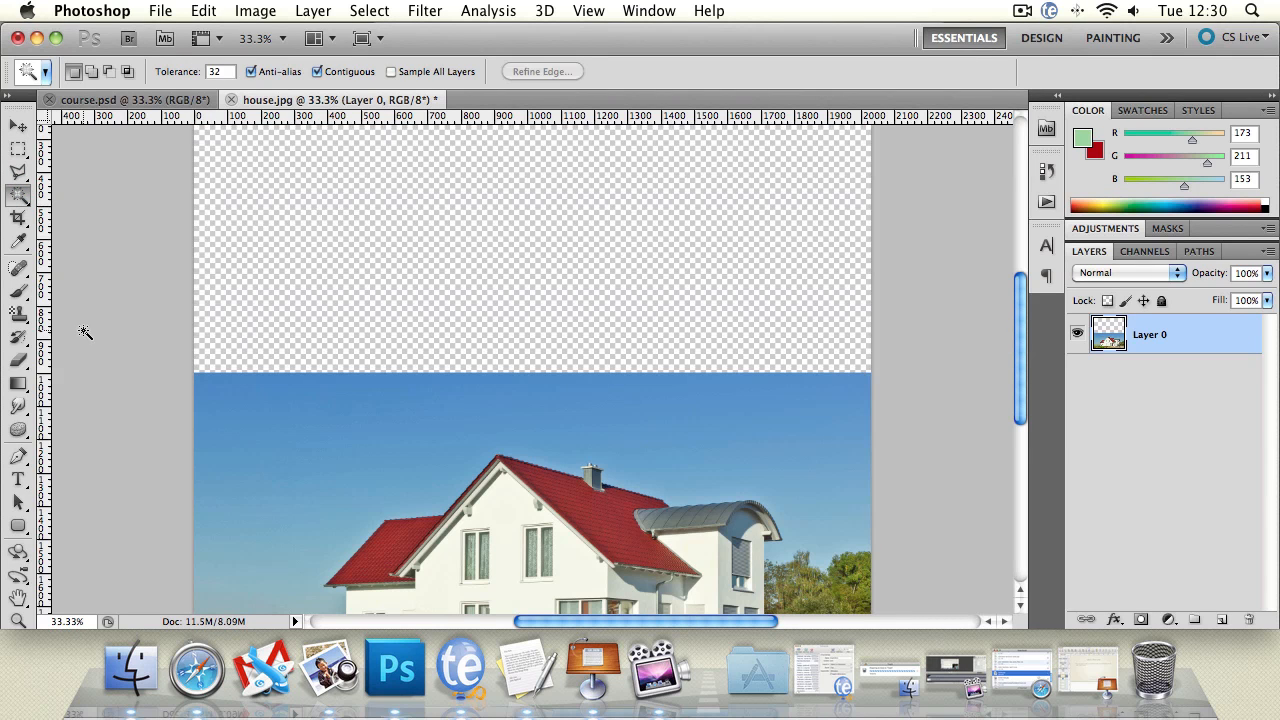
- Bring the whole house into view and expand the toolbox to two columns
click(18, 598)
drag(293, 507, 280, 300)
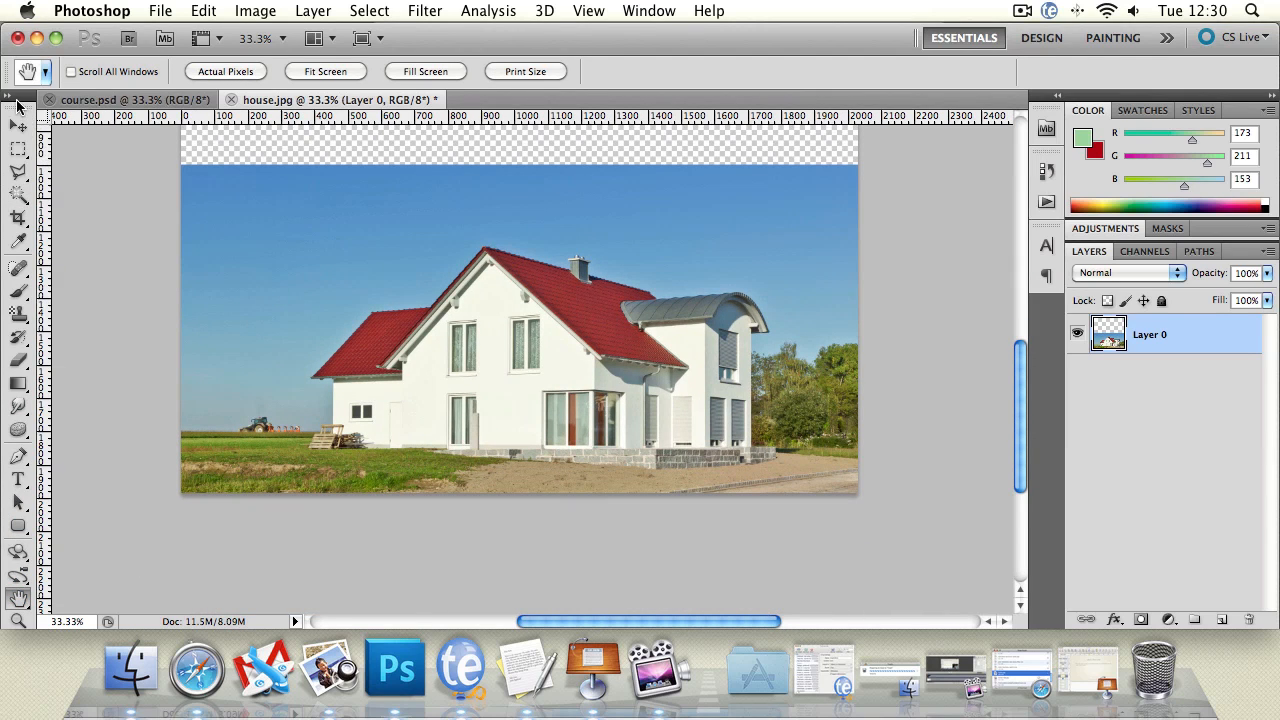
click(8, 96)
drag(248, 317, 231, 372)
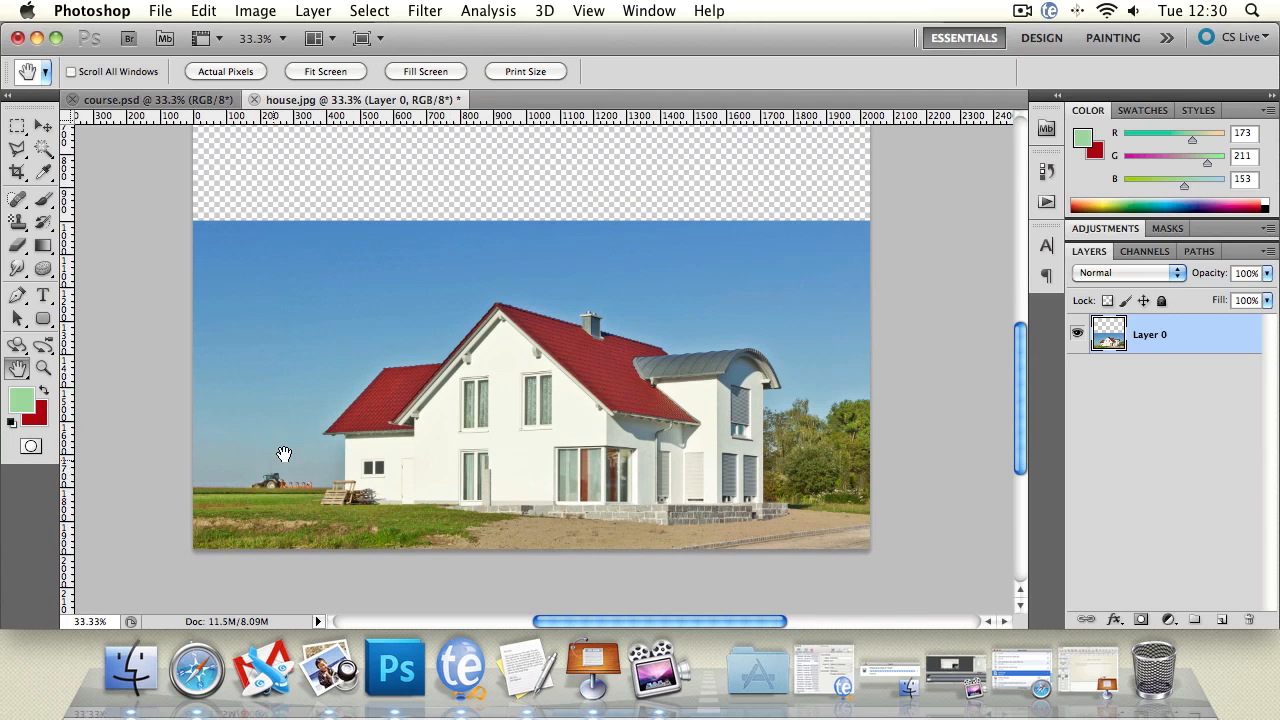
- Start a Polygonal Lasso outline on the house's left wall at 200% zoom and trace up around the low roof's left eave
click(48, 372)
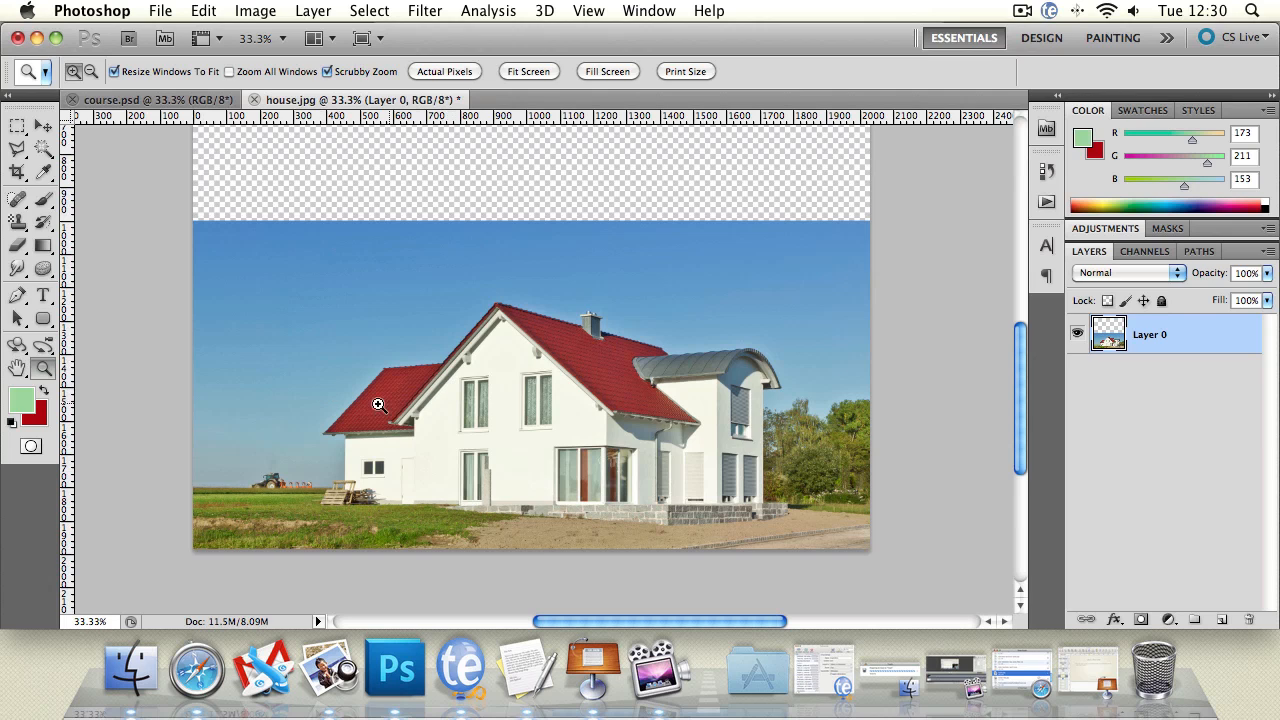
click(20, 147)
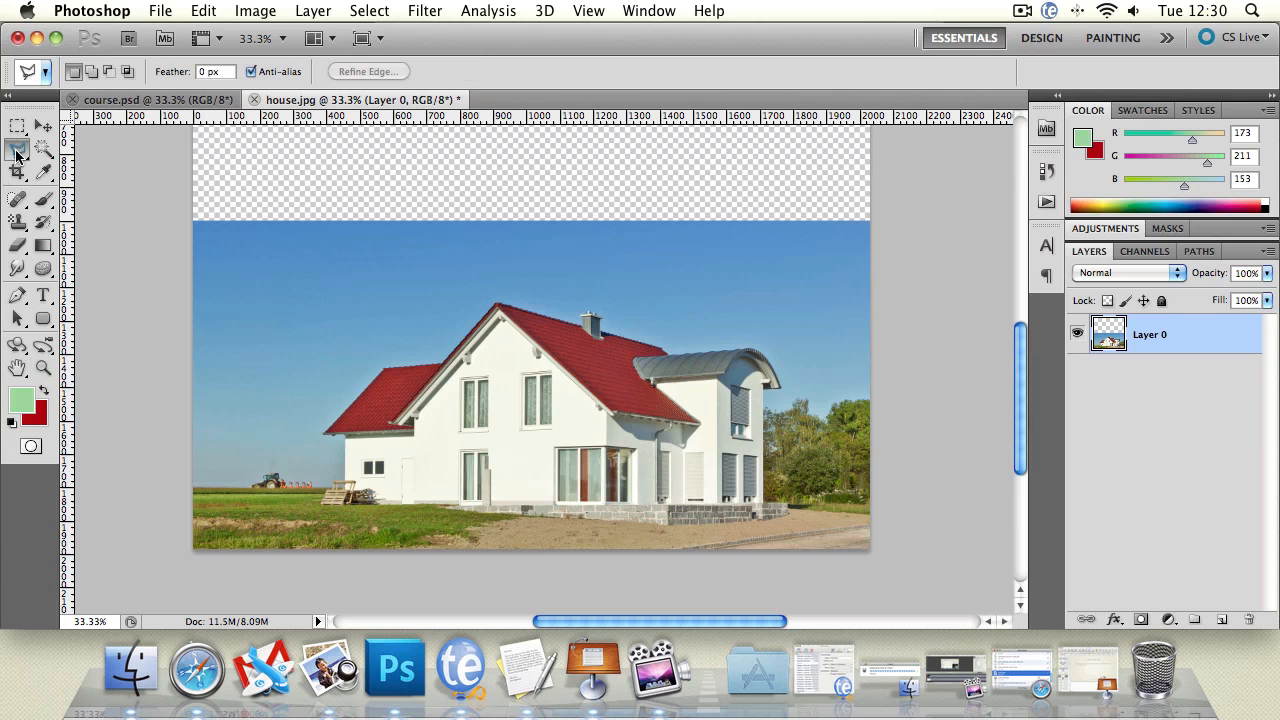
click(43, 367)
click(437, 418)
click(330, 455)
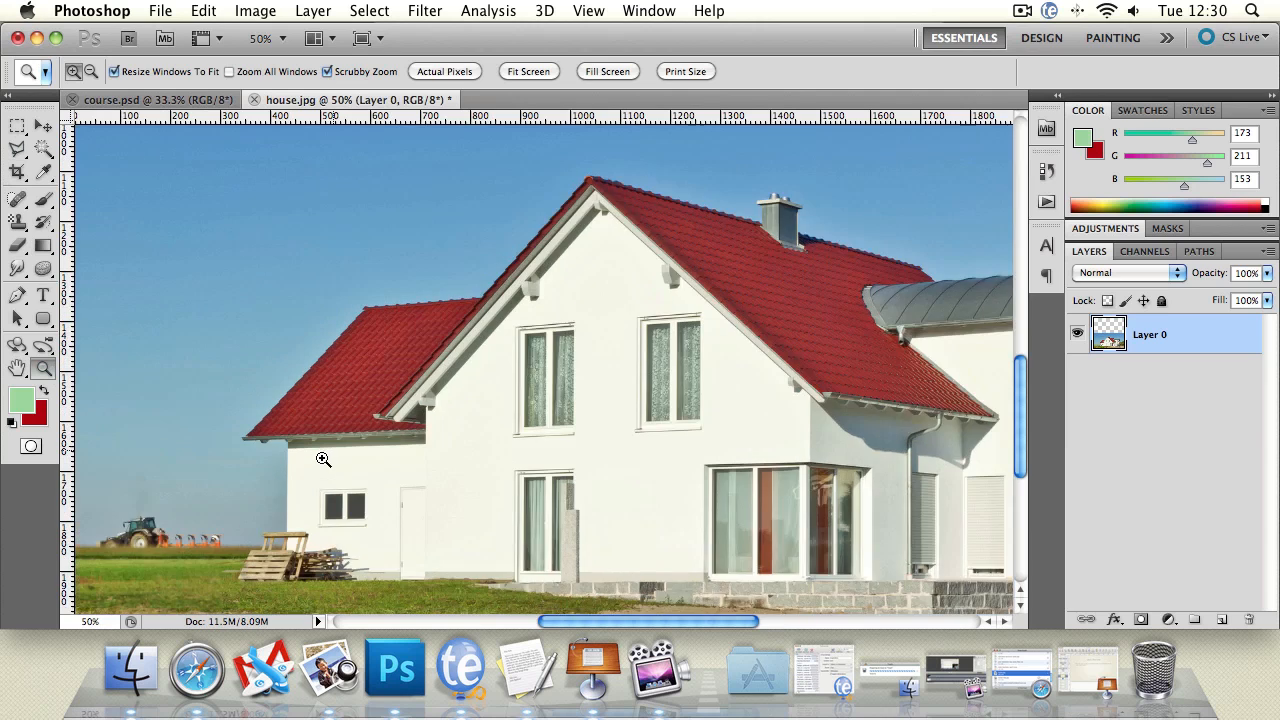
click(323, 457)
click(265, 460)
click(148, 101)
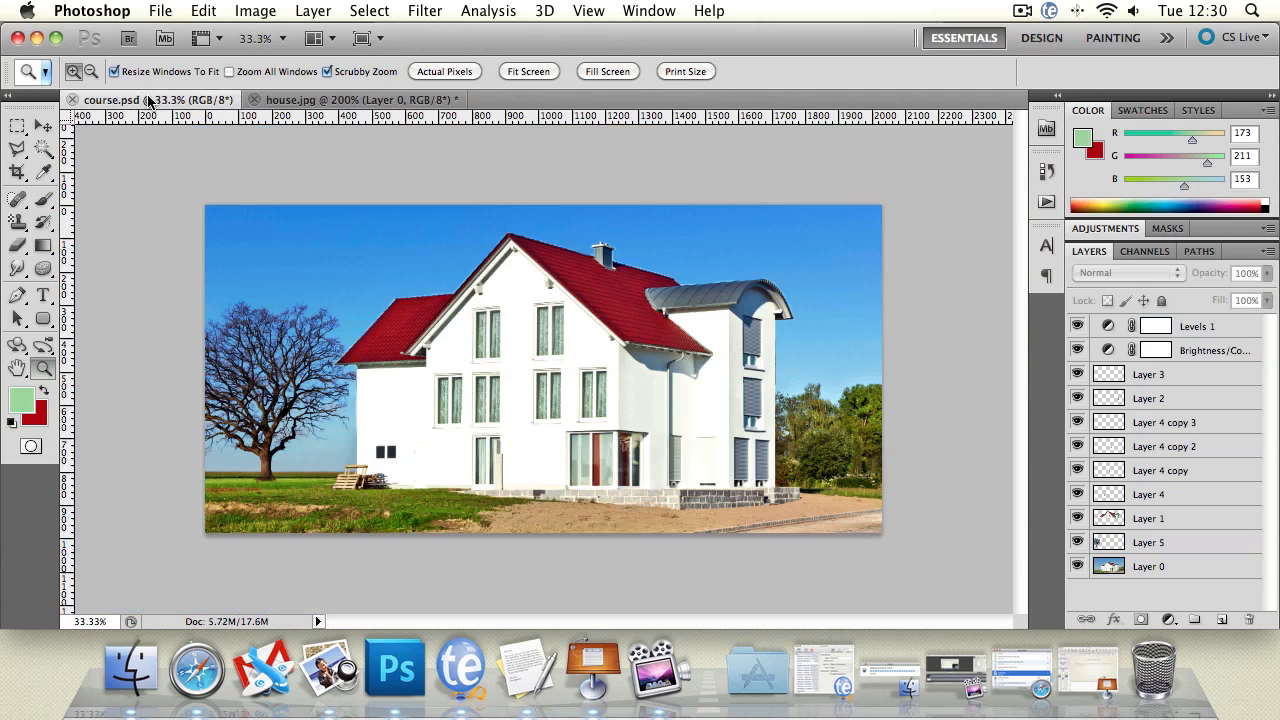
click(320, 104)
click(18, 369)
drag(214, 443, 320, 287)
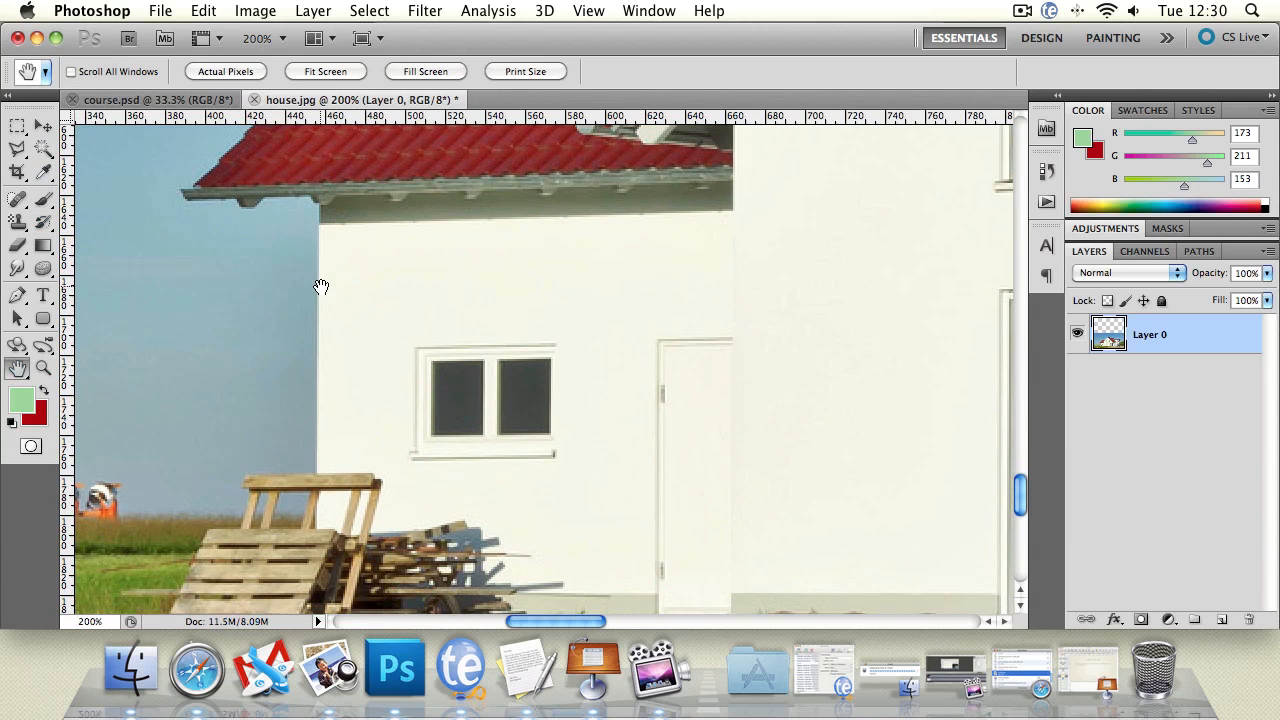
click(18, 148)
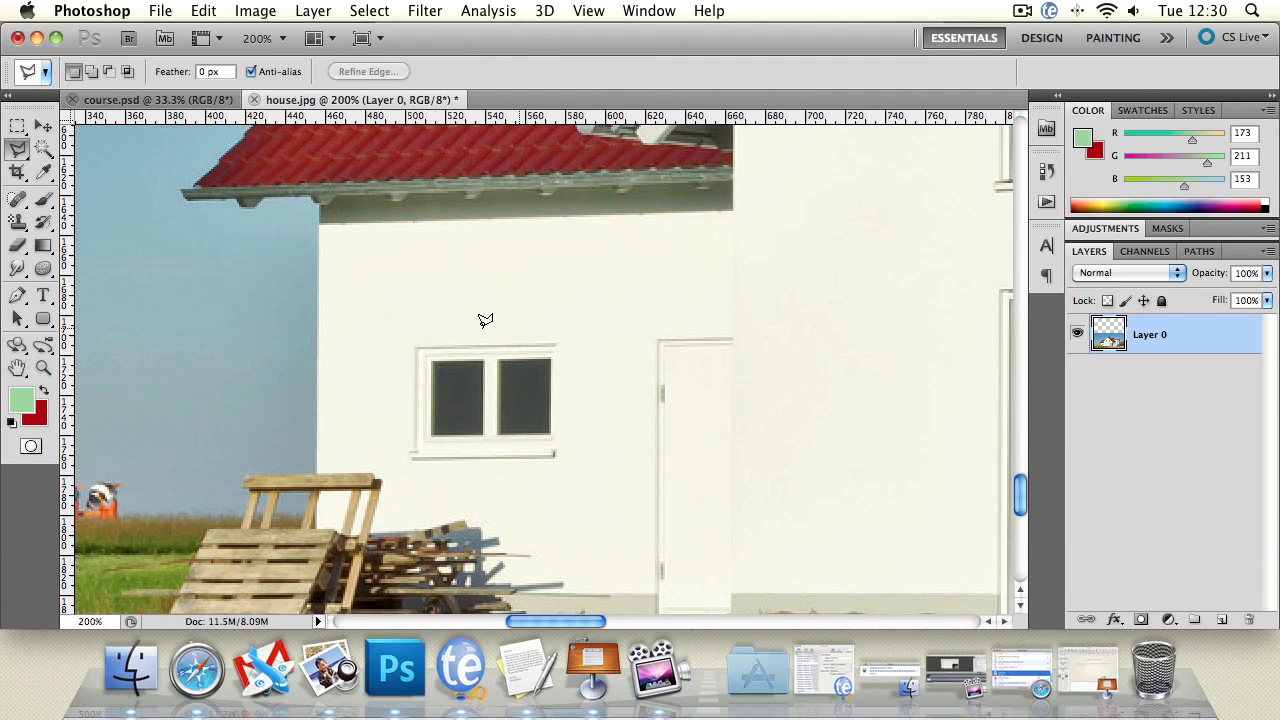
click(320, 330)
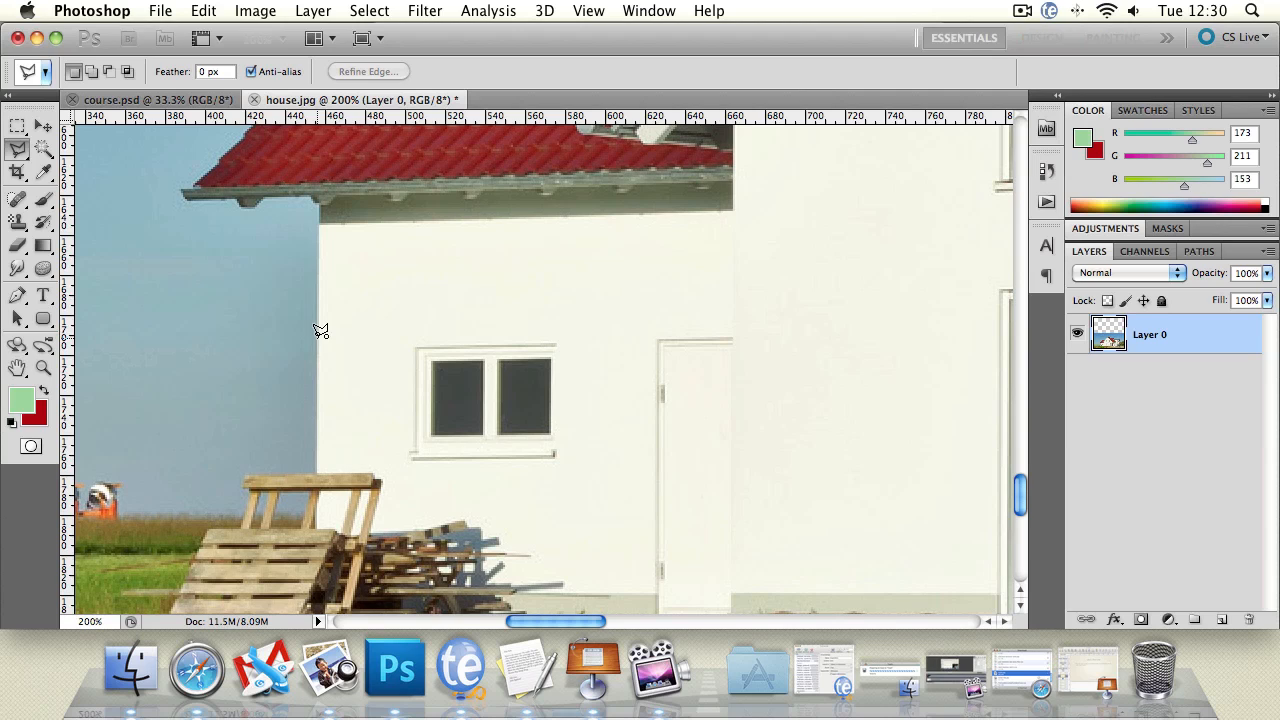
click(314, 191)
click(183, 199)
click(180, 188)
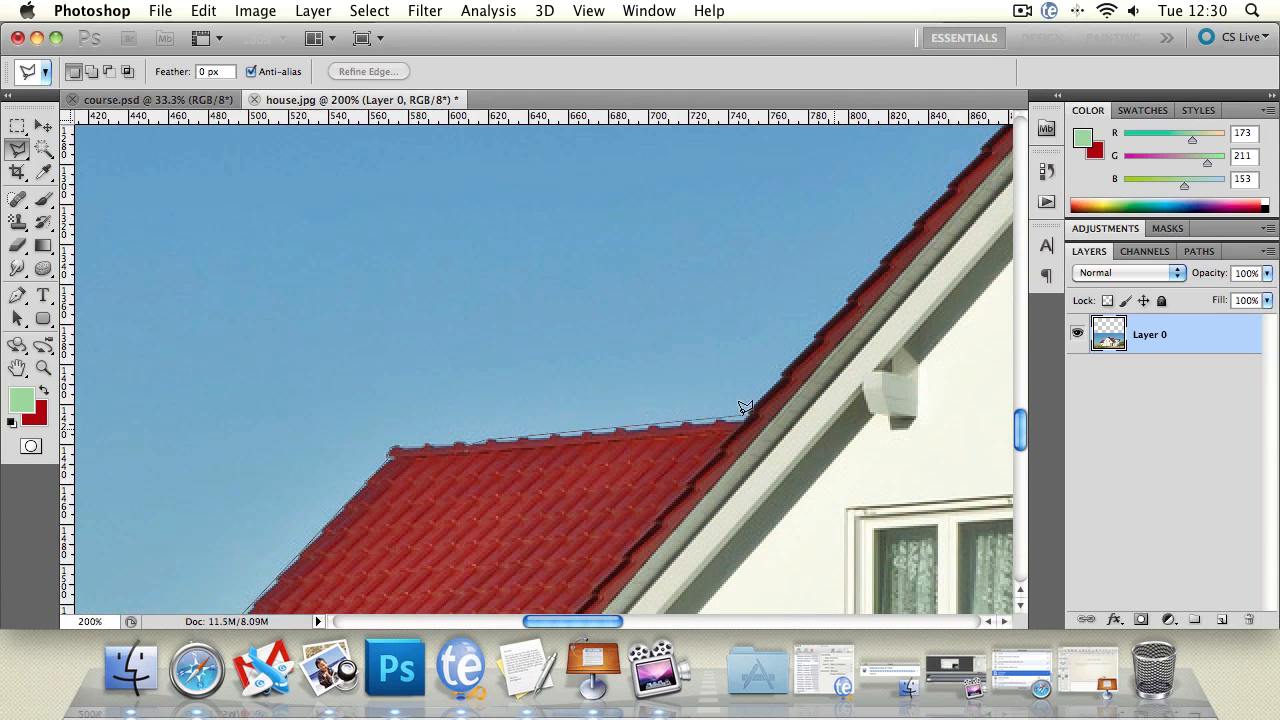
- Continue the lasso outline up the main gable to its peak, along the ridge and around the chimney
click(746, 414)
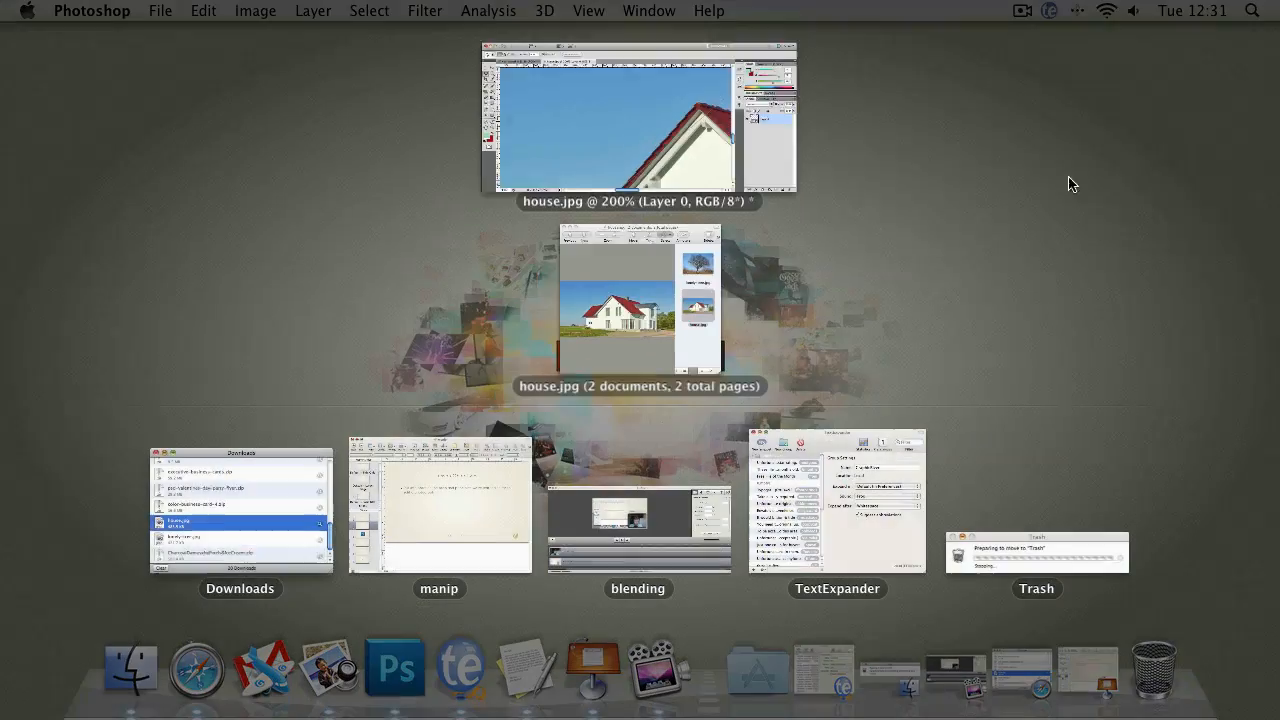
click(624, 160)
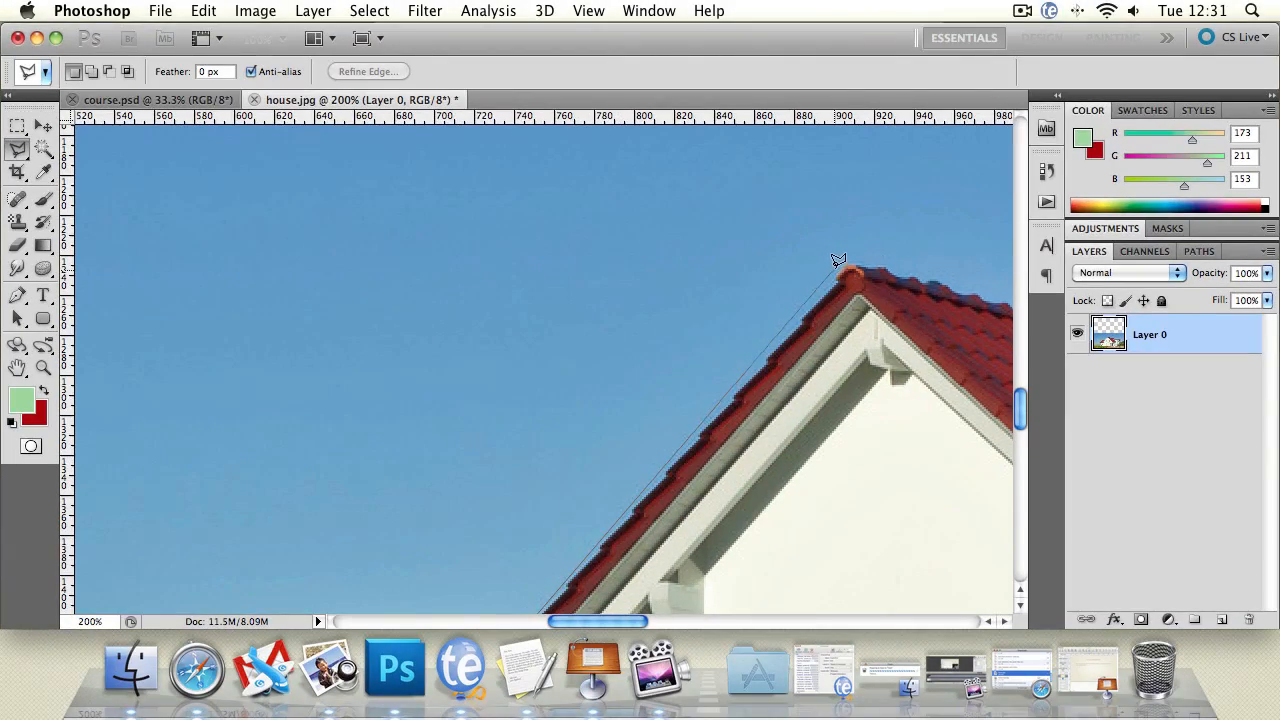
click(850, 262)
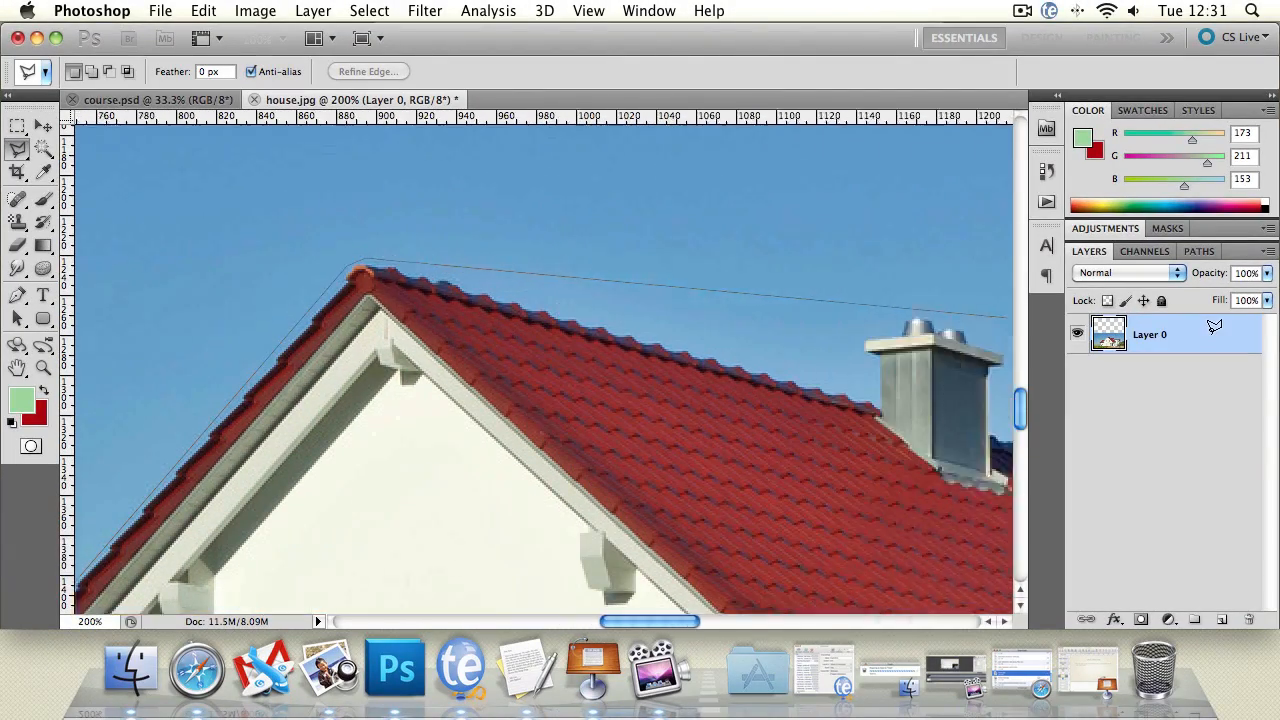
click(717, 398)
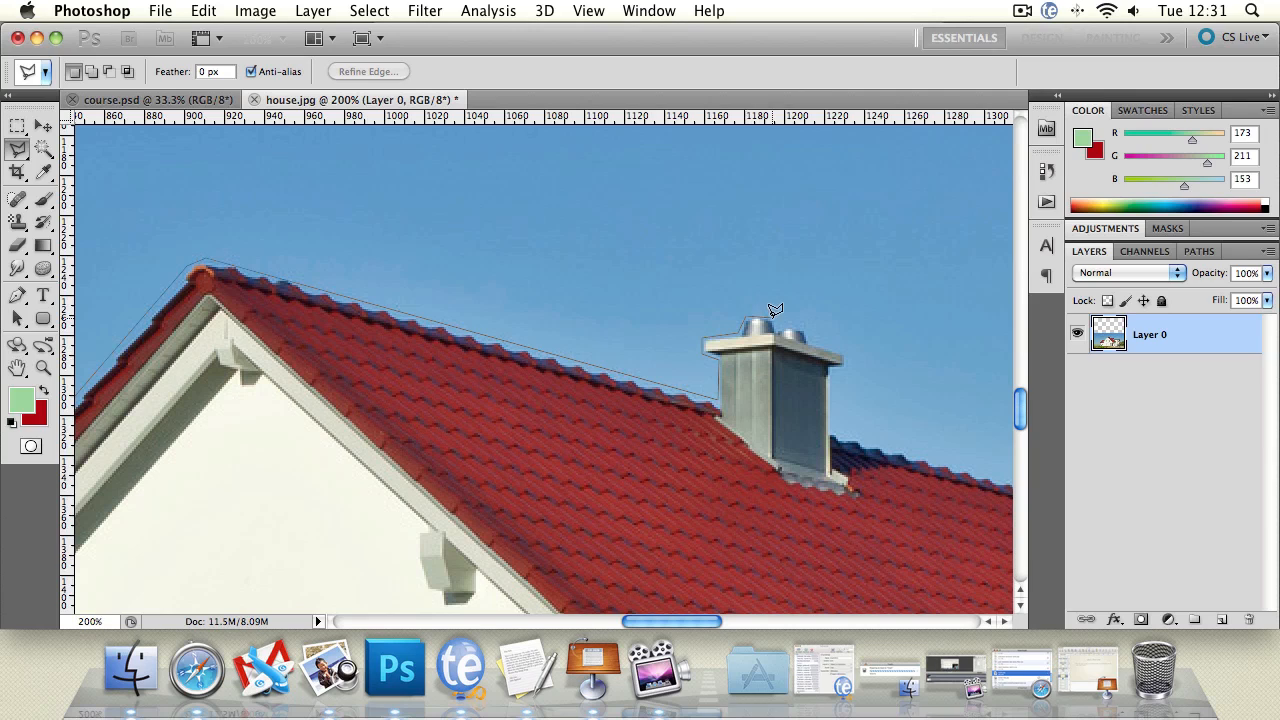
click(836, 360)
click(832, 440)
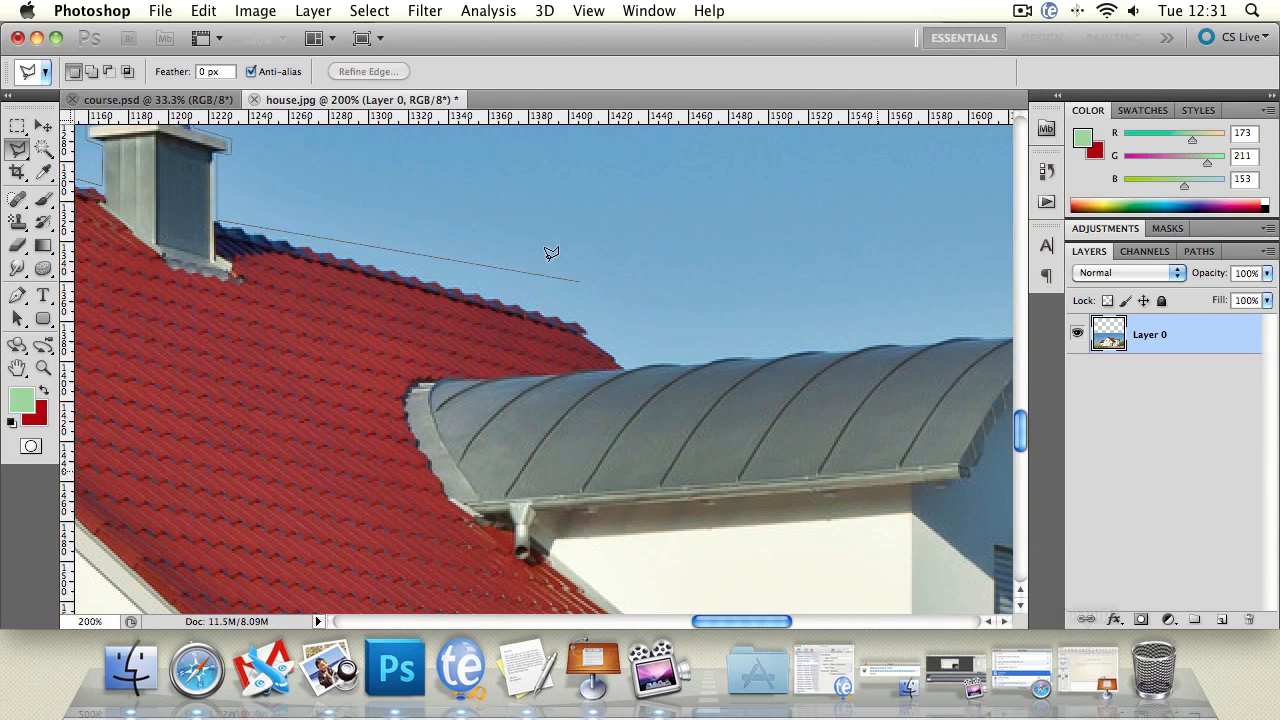
- Continue the lasso outline down the rear ridge and along the curved grey roof to its far lower tip
click(587, 321)
click(621, 362)
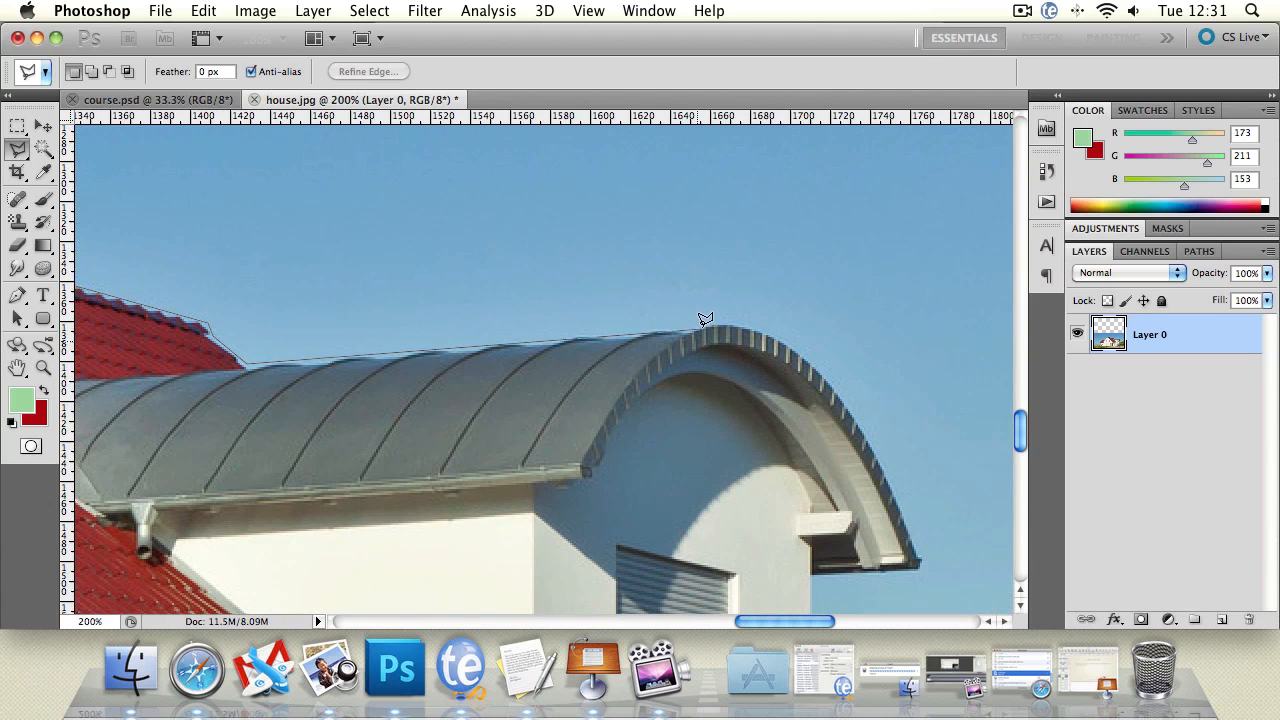
click(730, 322)
click(794, 334)
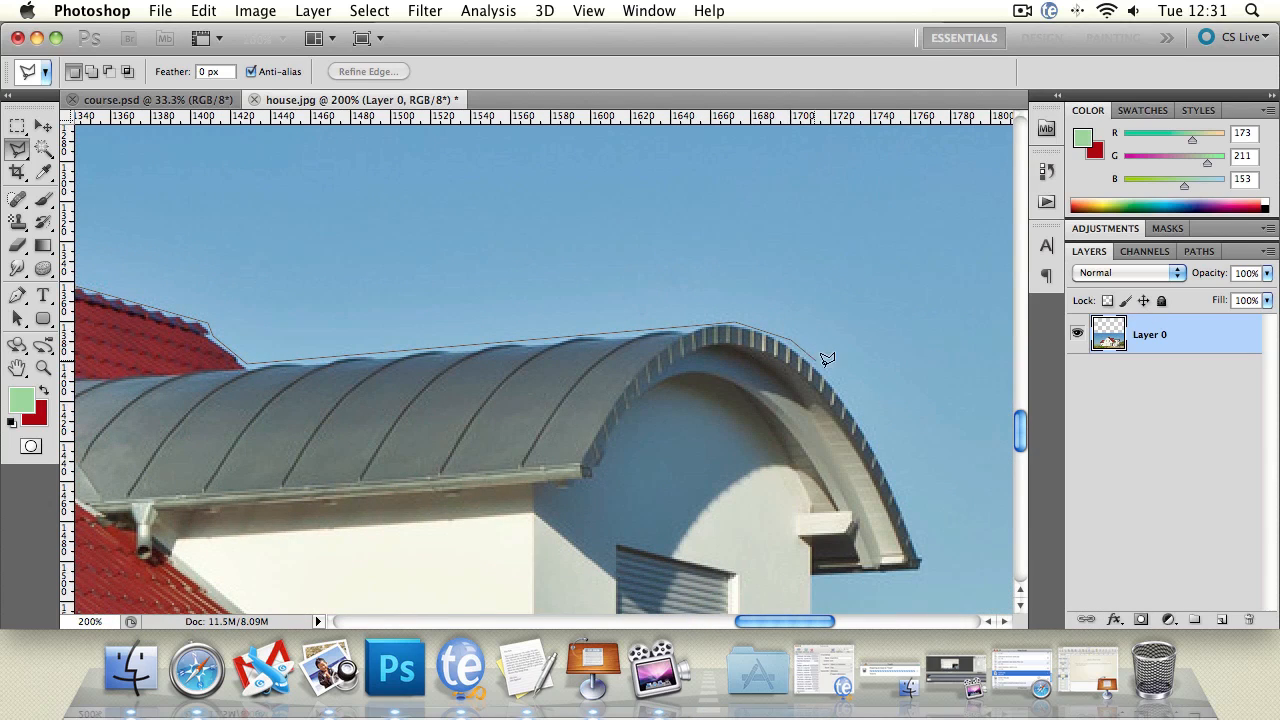
click(829, 374)
click(875, 433)
click(930, 568)
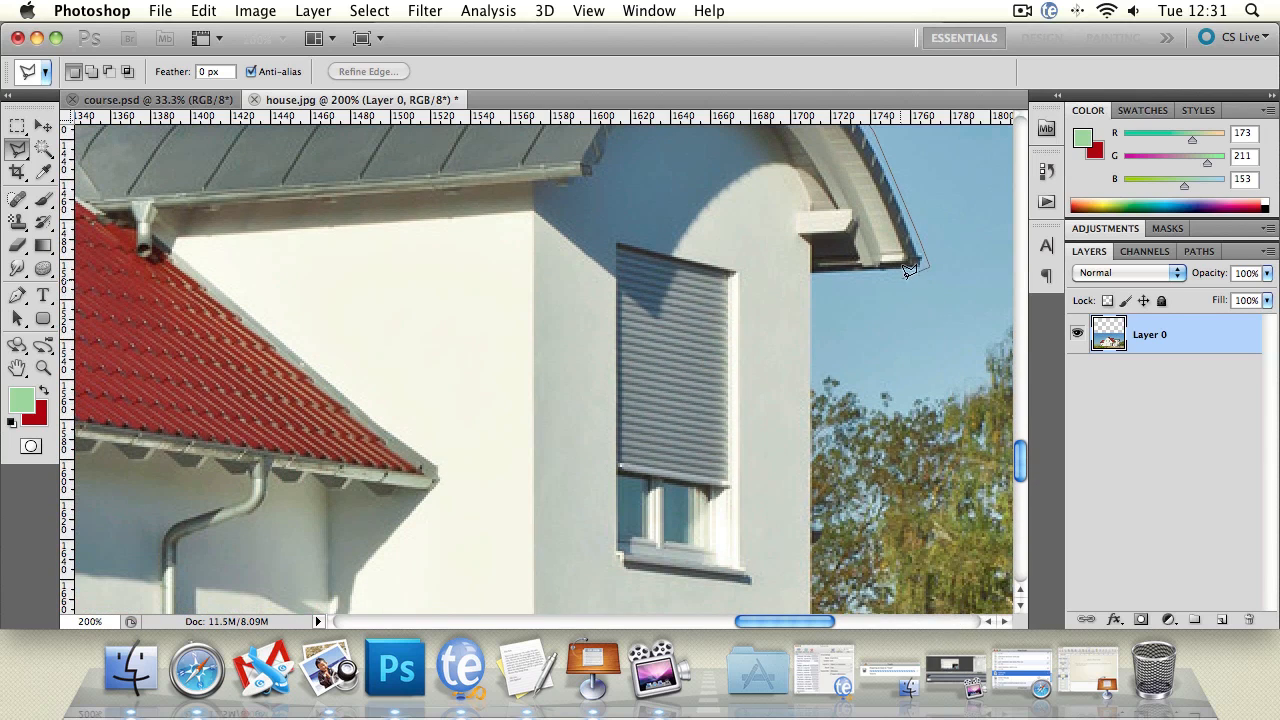
- Bring the lasso outline down the far wall, across the facade above the ground-floor windows, and close it at the opposite wall
click(813, 267)
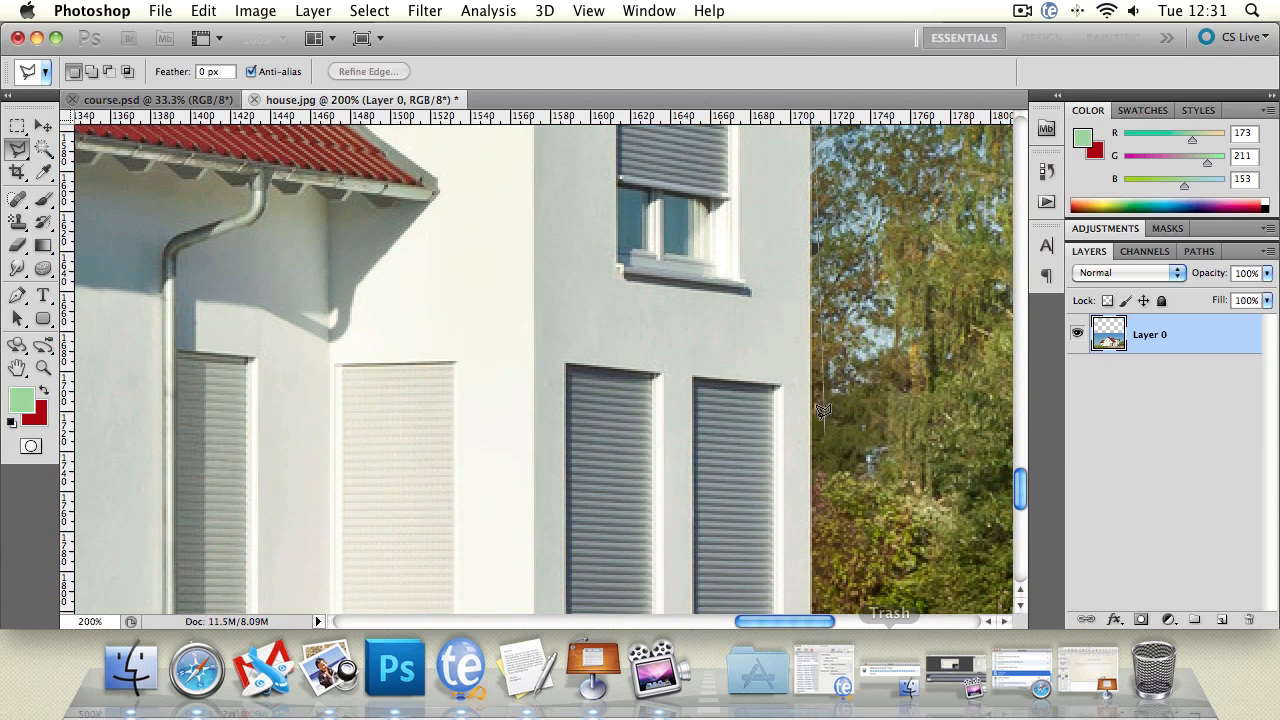
click(810, 366)
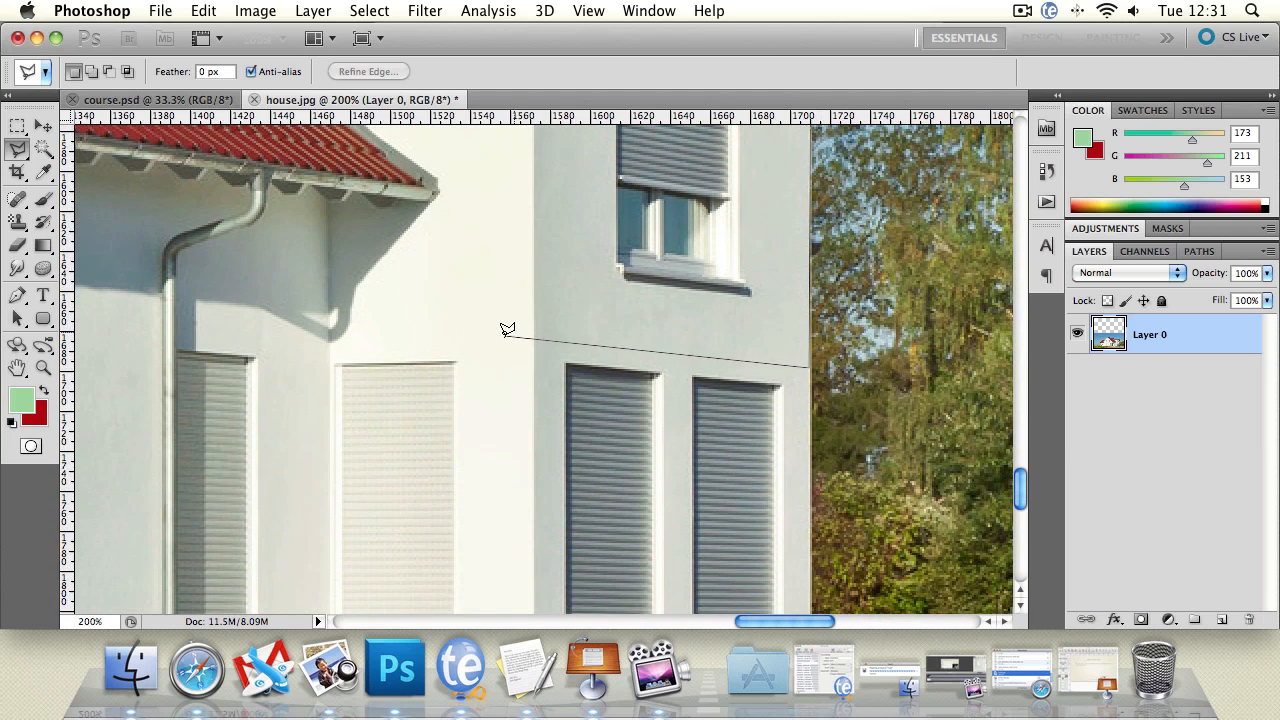
click(276, 343)
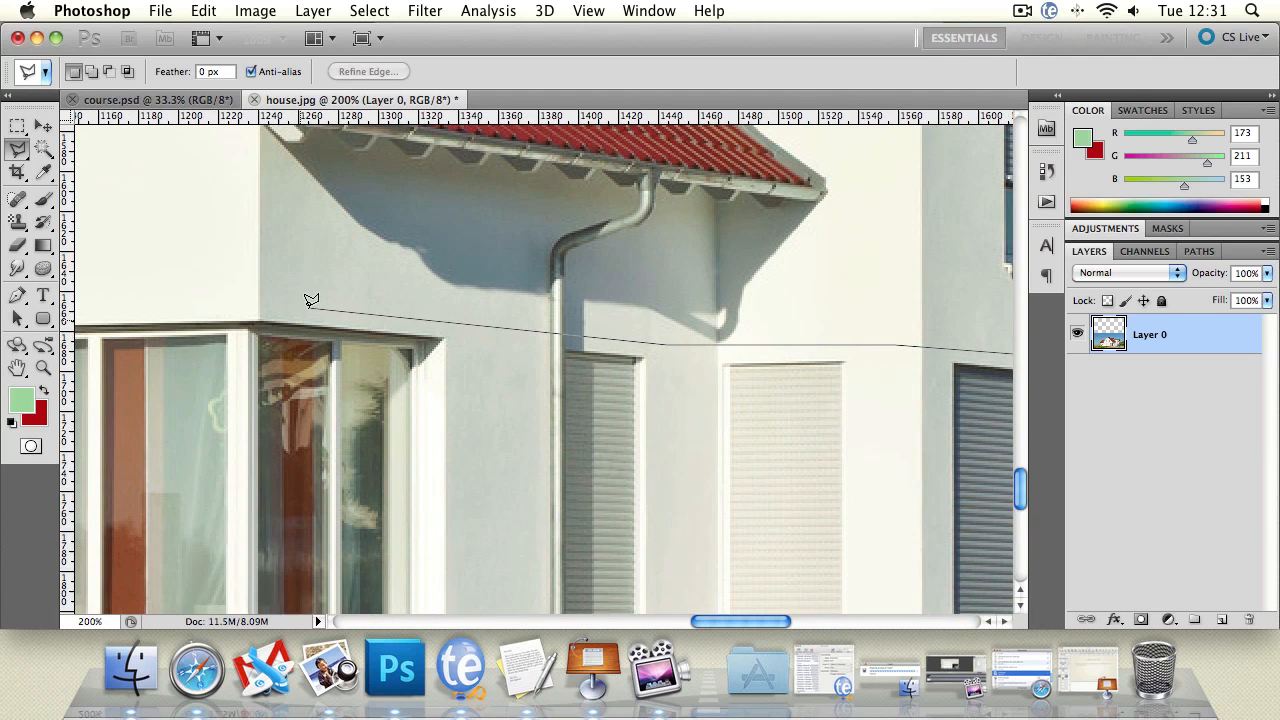
click(311, 303)
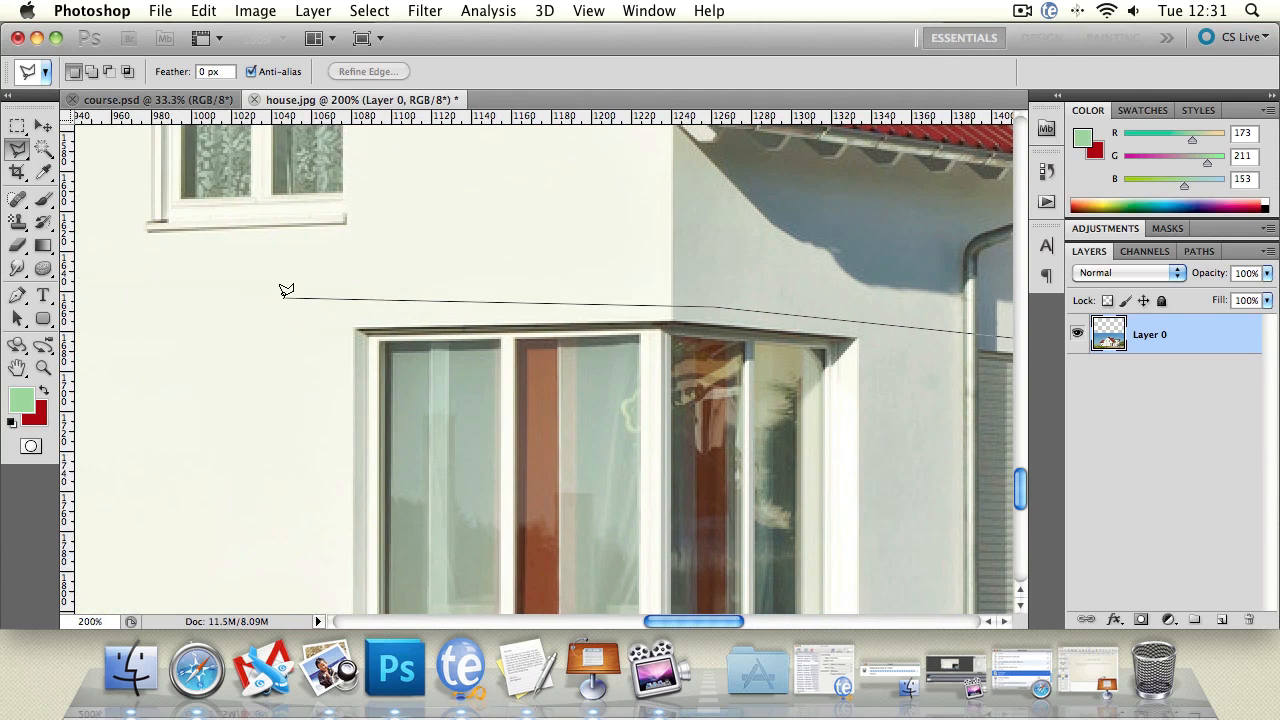
click(284, 293)
click(187, 341)
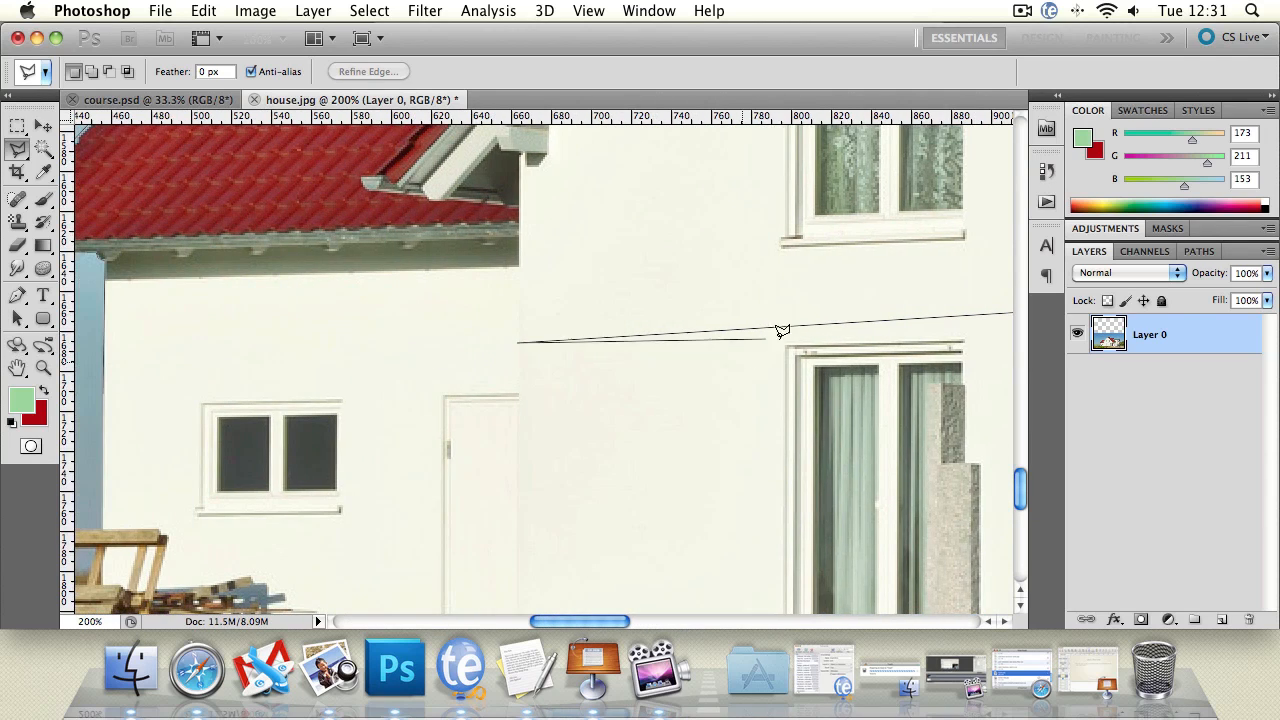
click(443, 376)
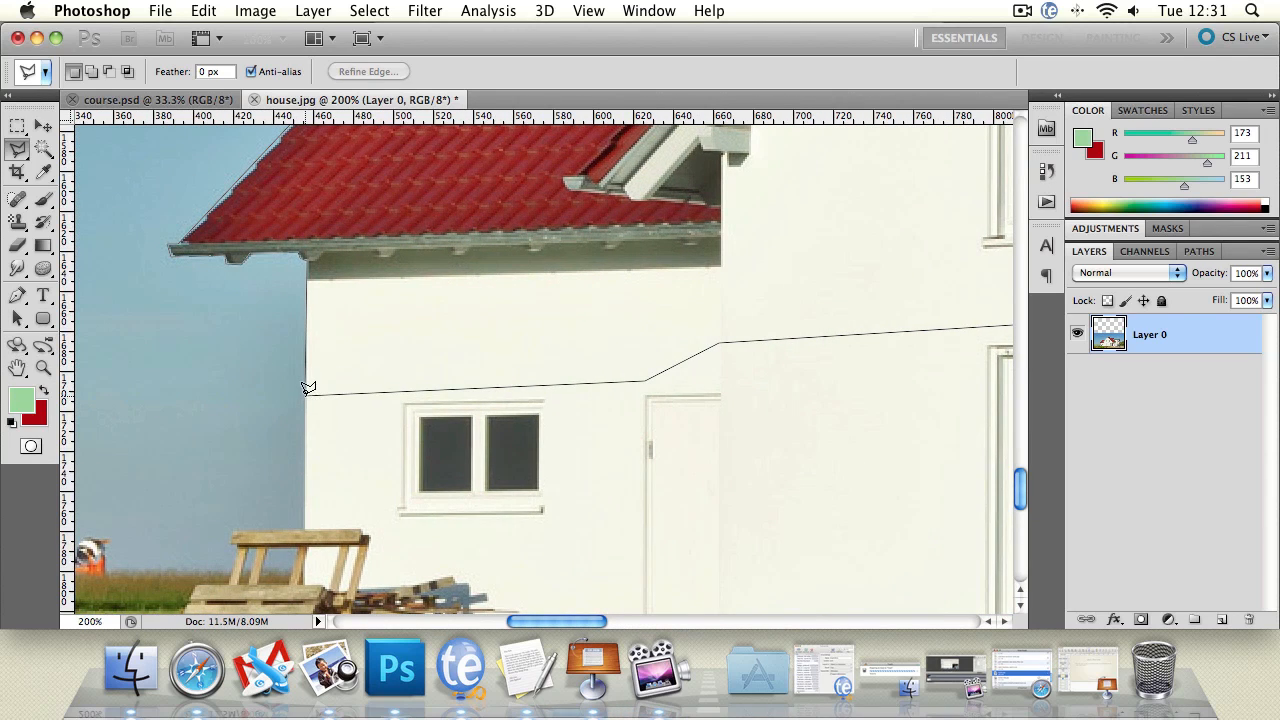
double_click(322, 392)
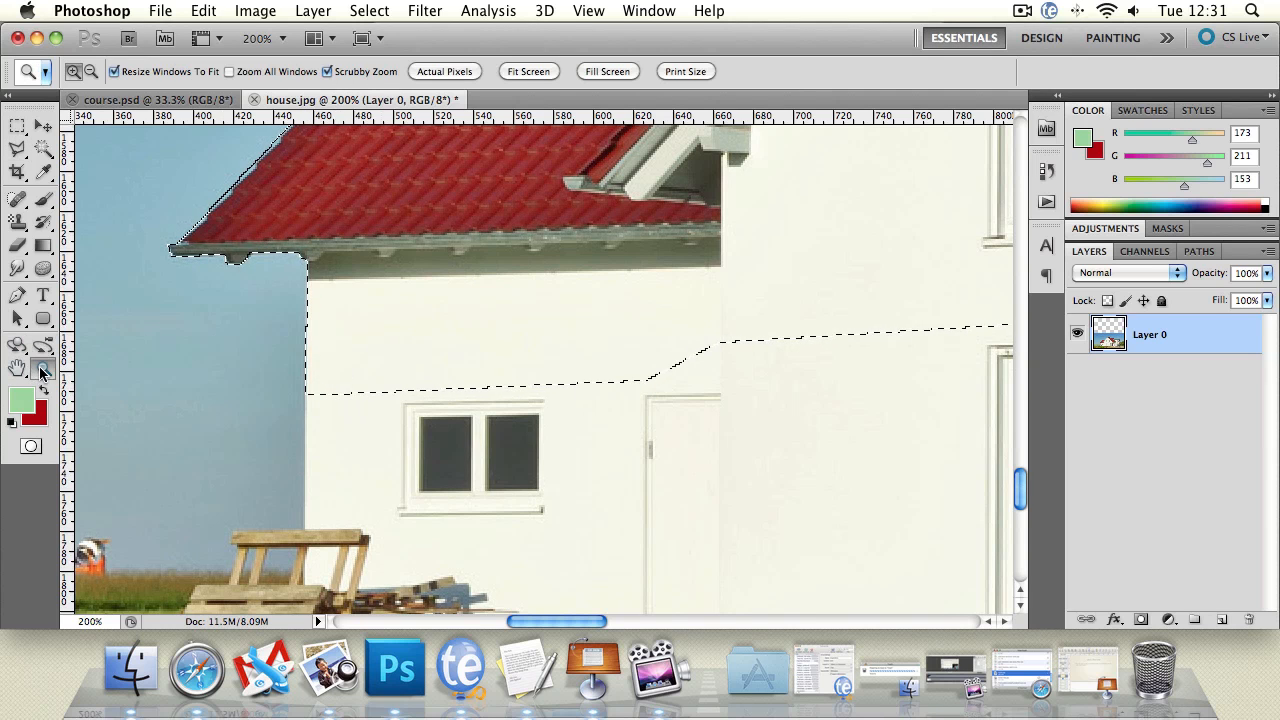
- Copy the selected upper part of the house to a new layer and move it straight up to add another storey
alt+click(537, 380)
alt+click(630, 371)
alt+click(635, 369)
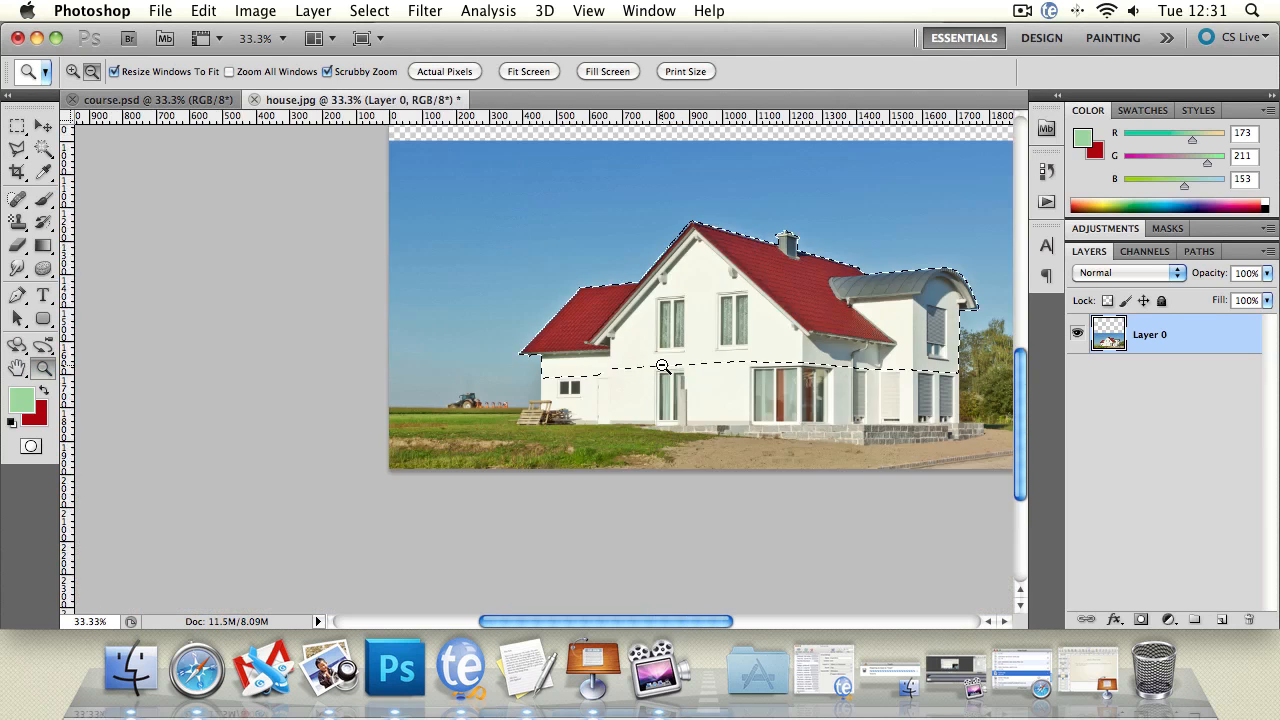
click(17, 368)
drag(781, 309, 643, 330)
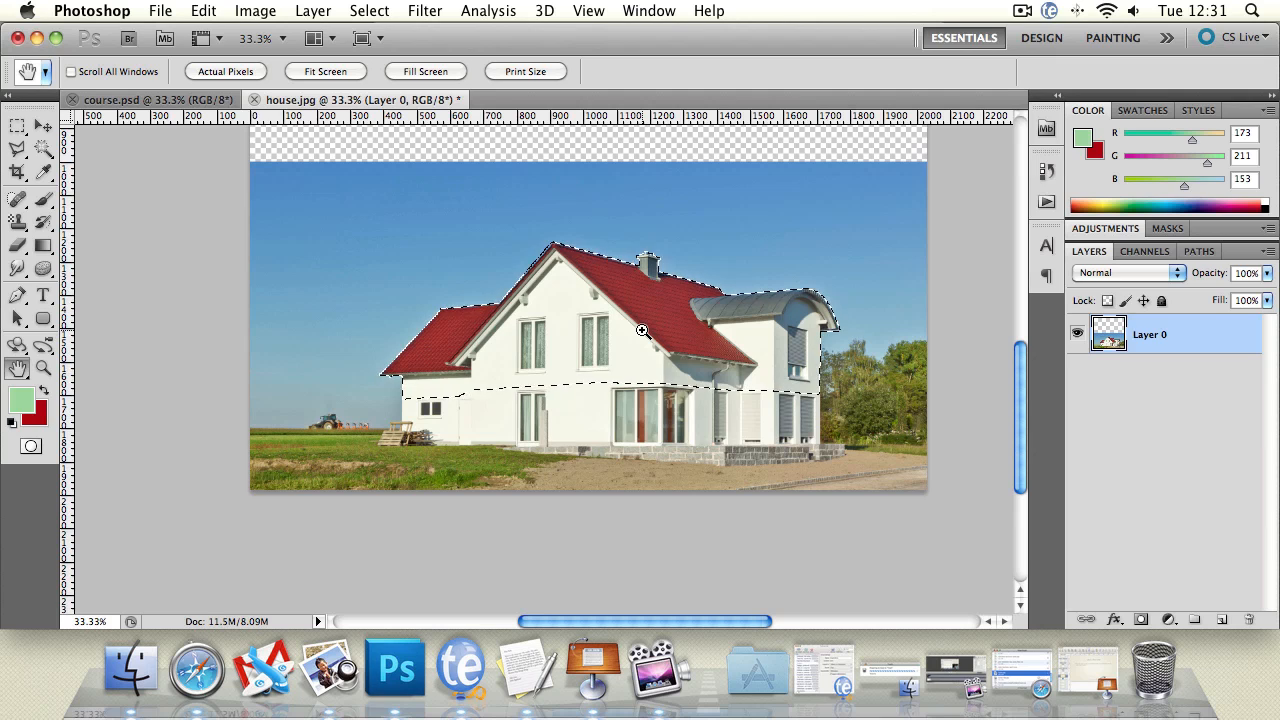
key(super+j)
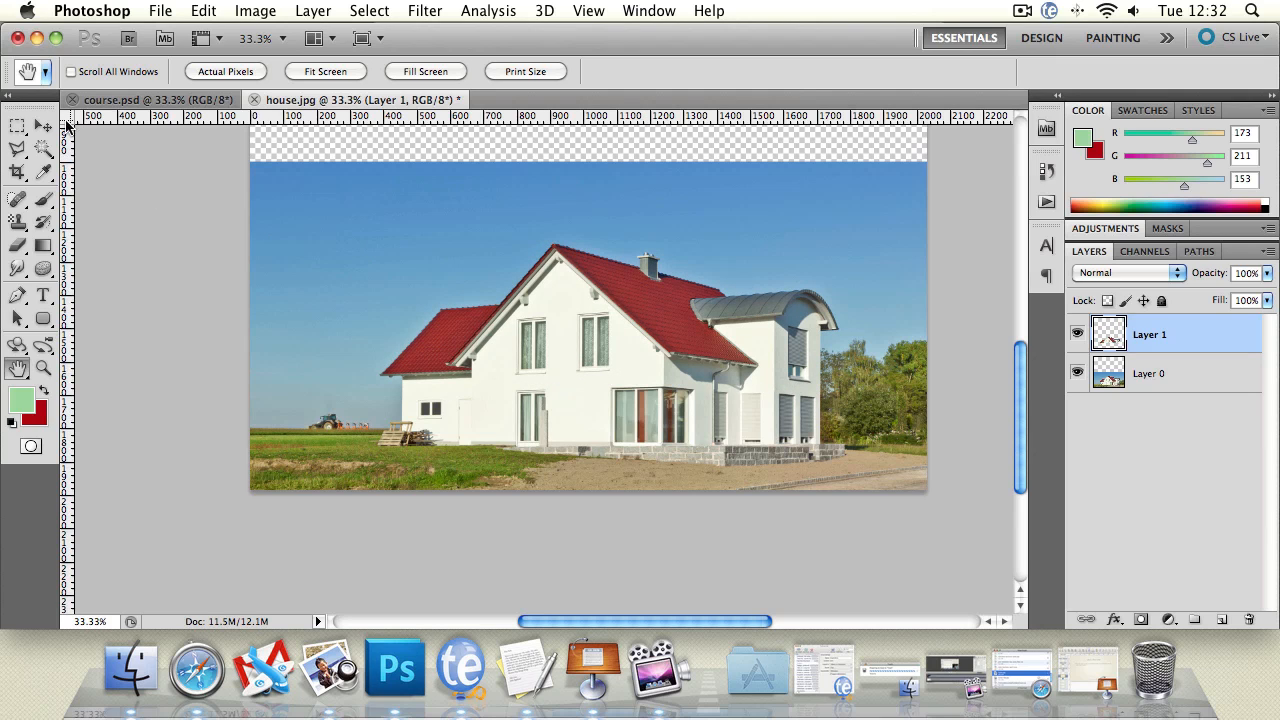
click(43, 125)
drag(565, 300, 567, 256)
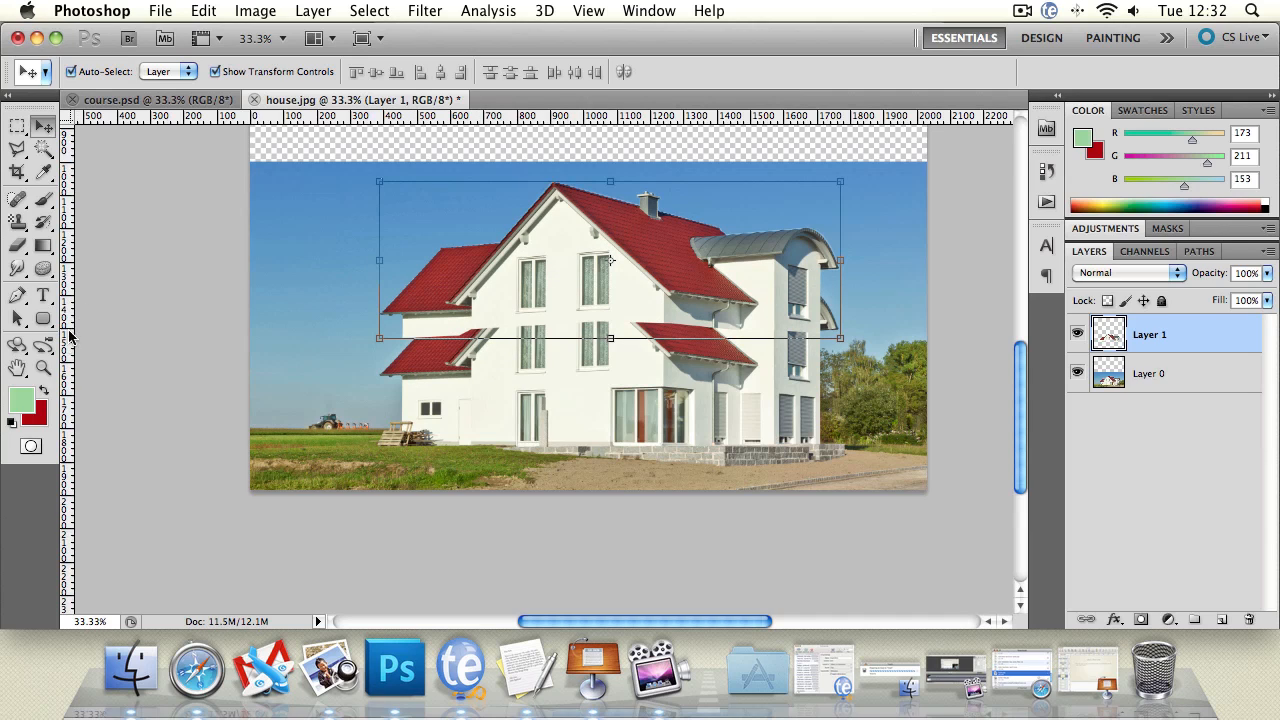
- Make a rectangular selection of the sky around the lower roof's overhanging left eave, ending at the wall edge, and activate Layer 0
click(43, 368)
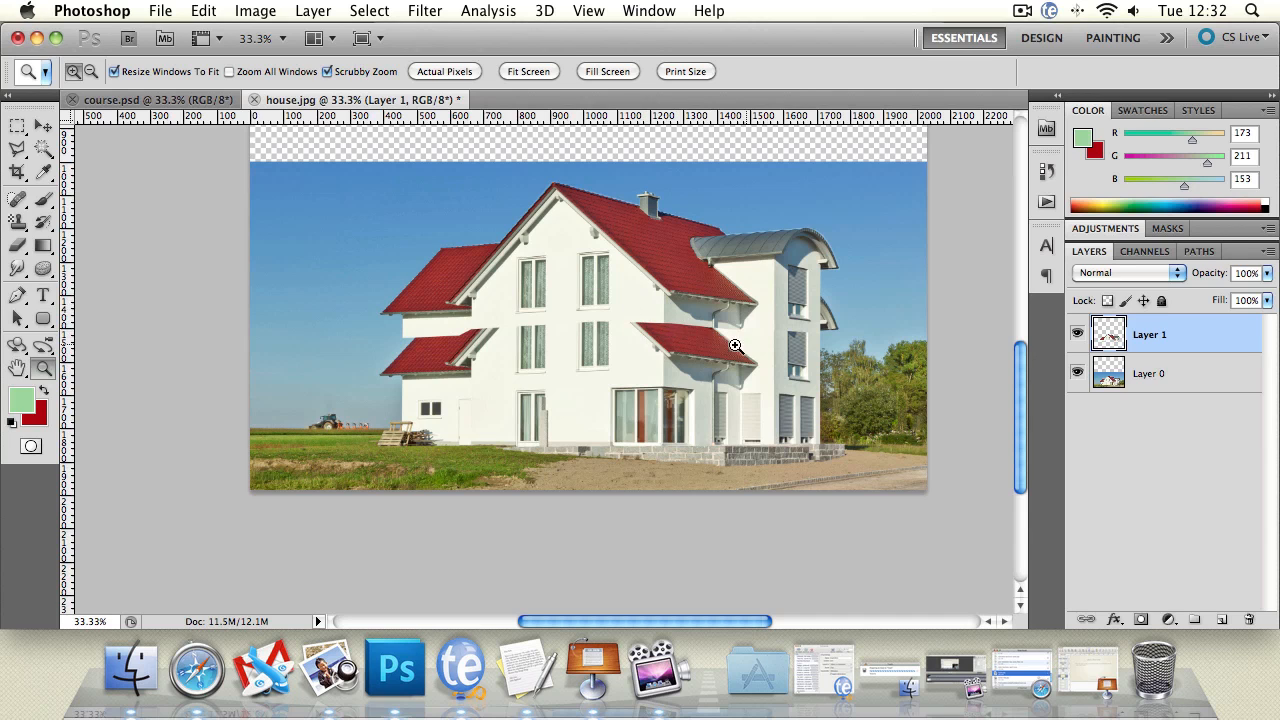
click(442, 364)
click(403, 363)
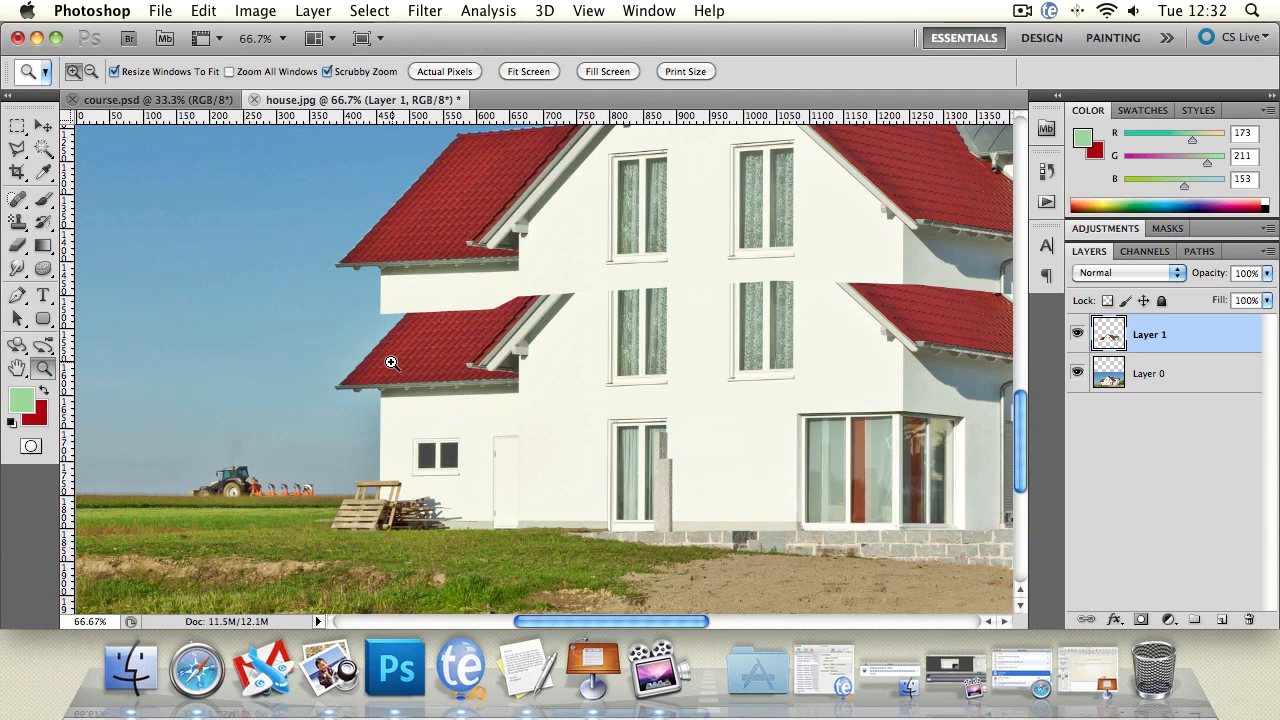
click(328, 368)
click(330, 367)
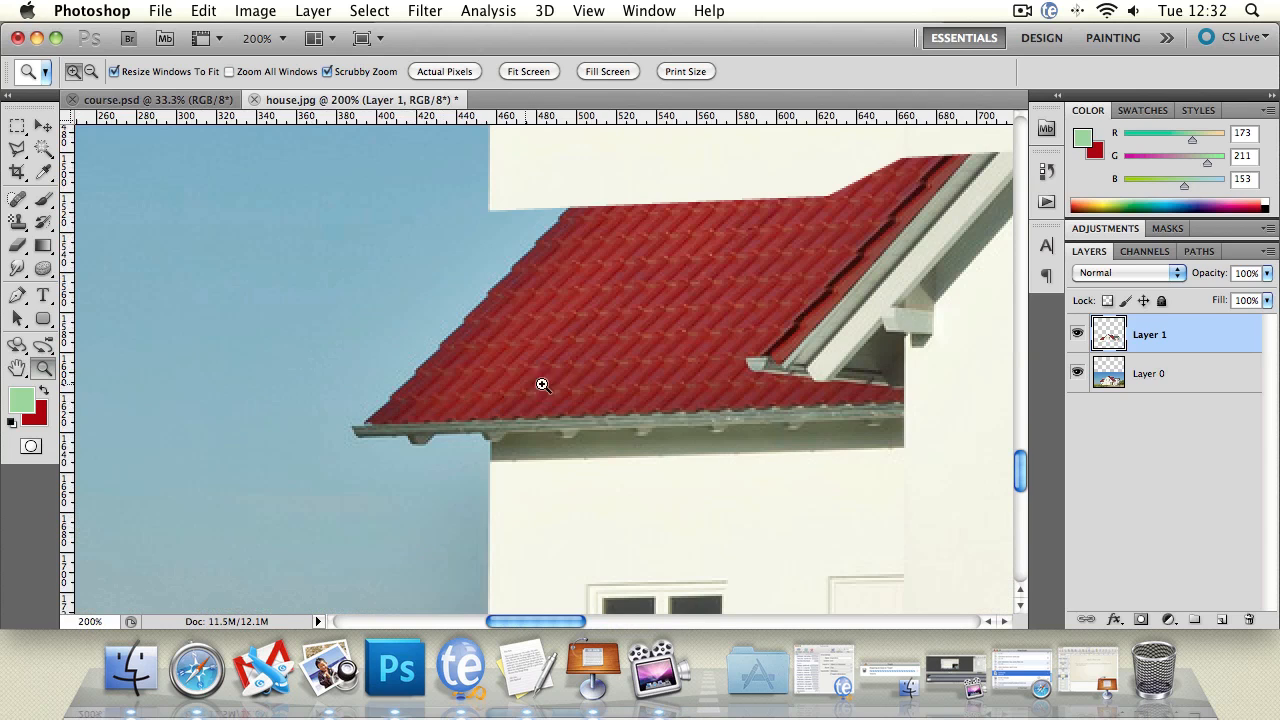
click(15, 126)
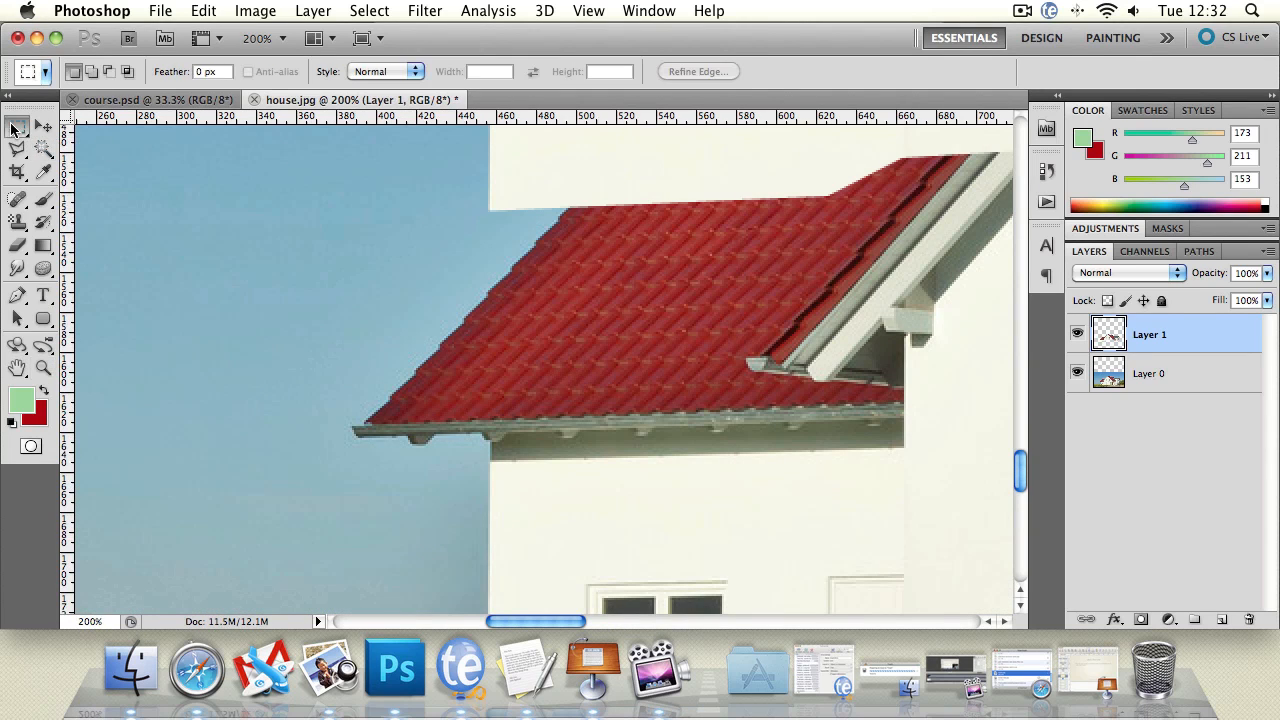
drag(503, 456, 491, 500)
drag(489, 502, 489, 502)
click(1131, 365)
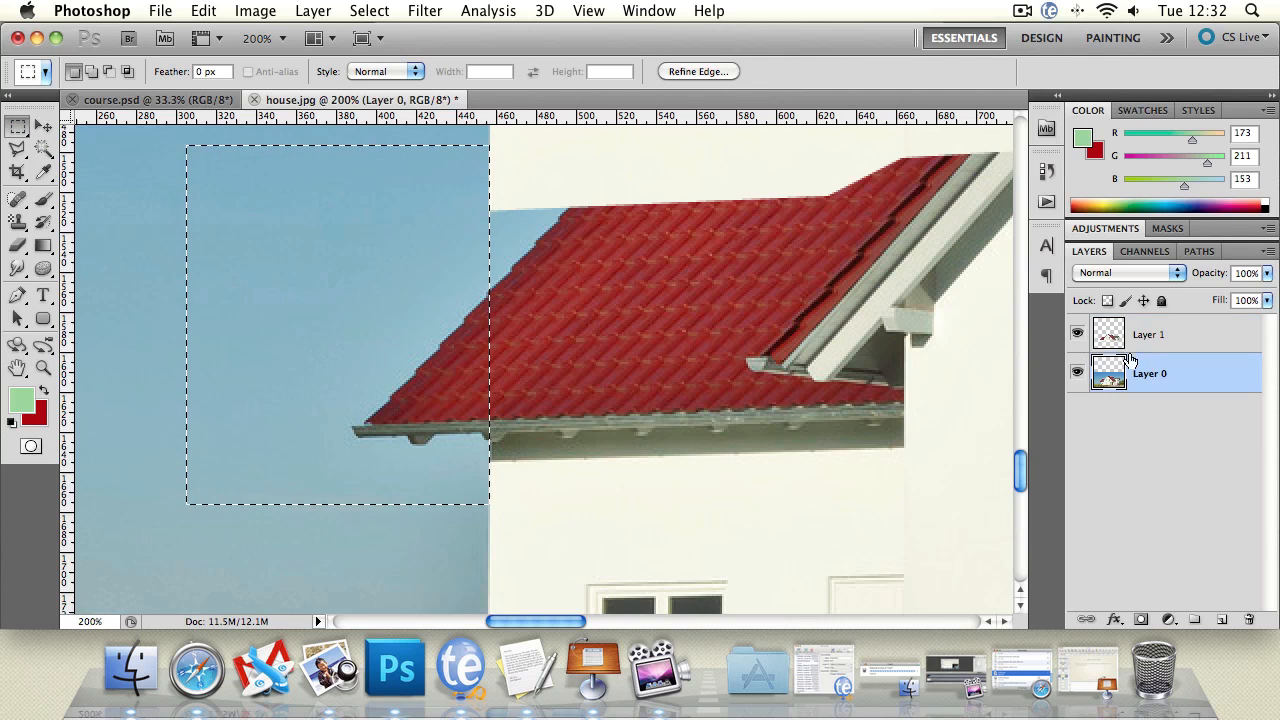
- Cover the lower roof's overhang inside the selection with sky, using the Clone Stamp with a soft 28 px brush
click(18, 224)
click(57, 222)
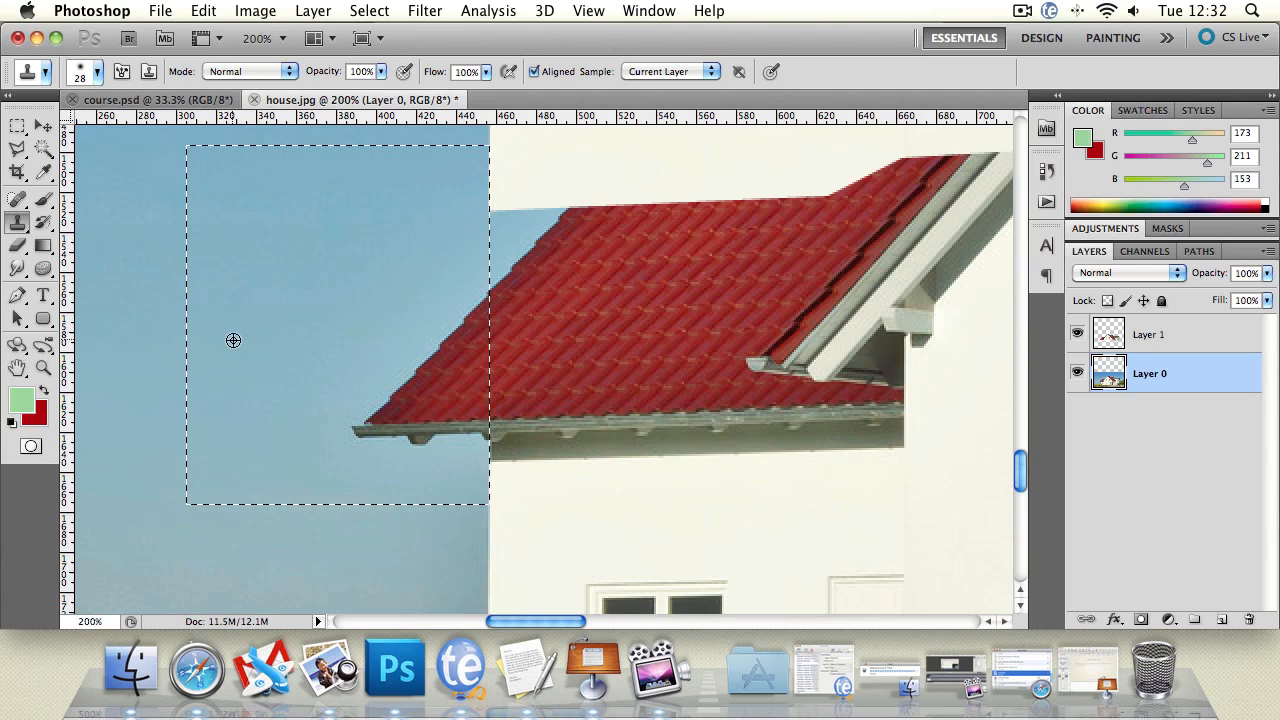
click(97, 80)
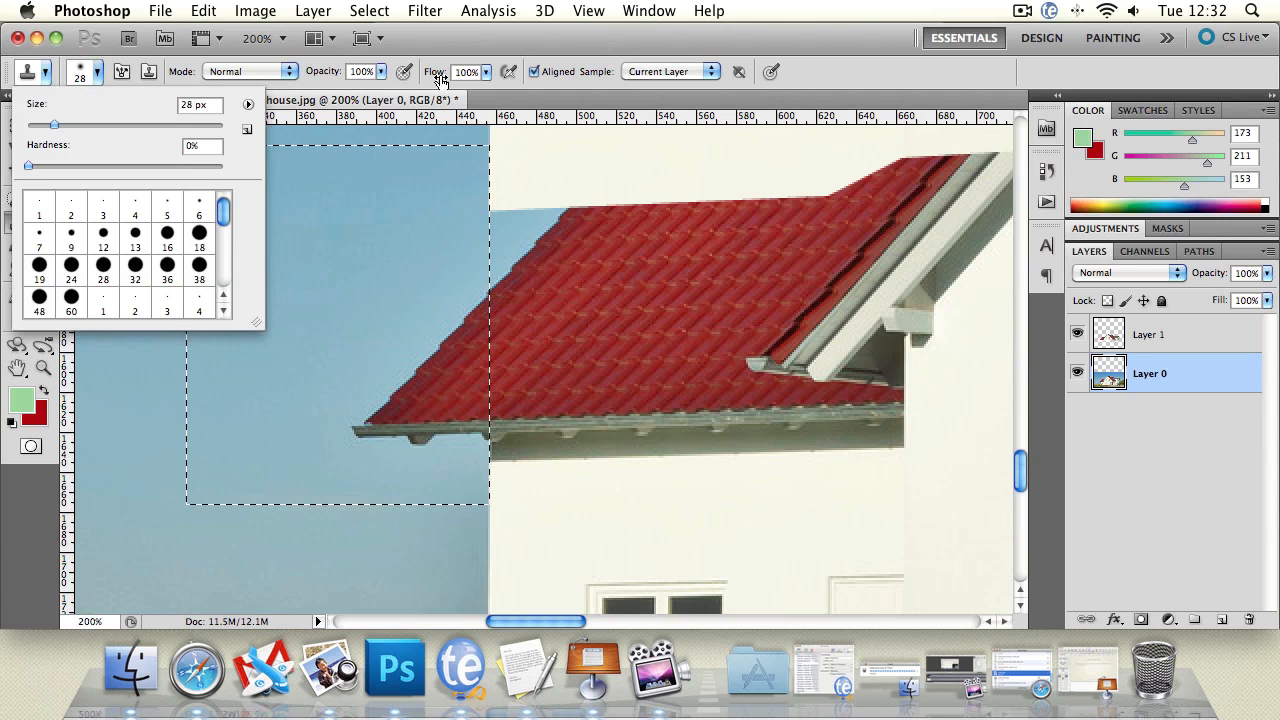
click(542, 57)
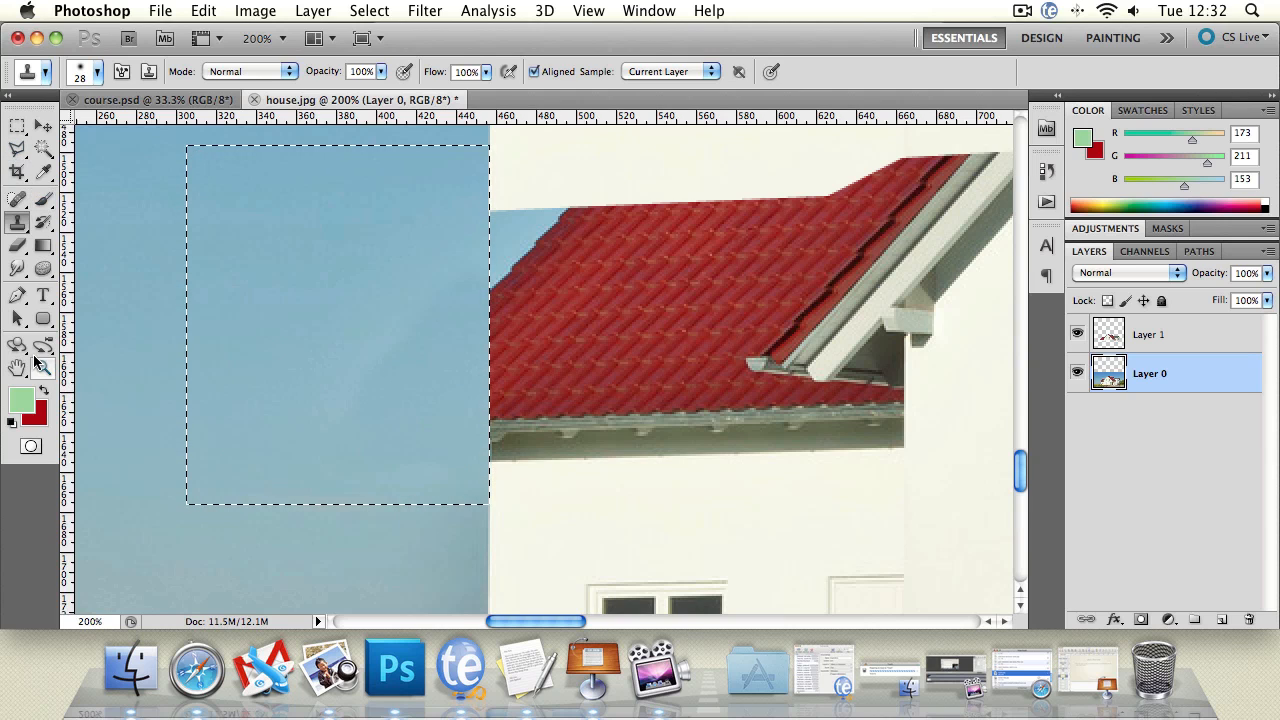
- Smooth the visible clone marks in the sky beside the lower roof with the Smudge tool at 50% strength
double_click(40, 365)
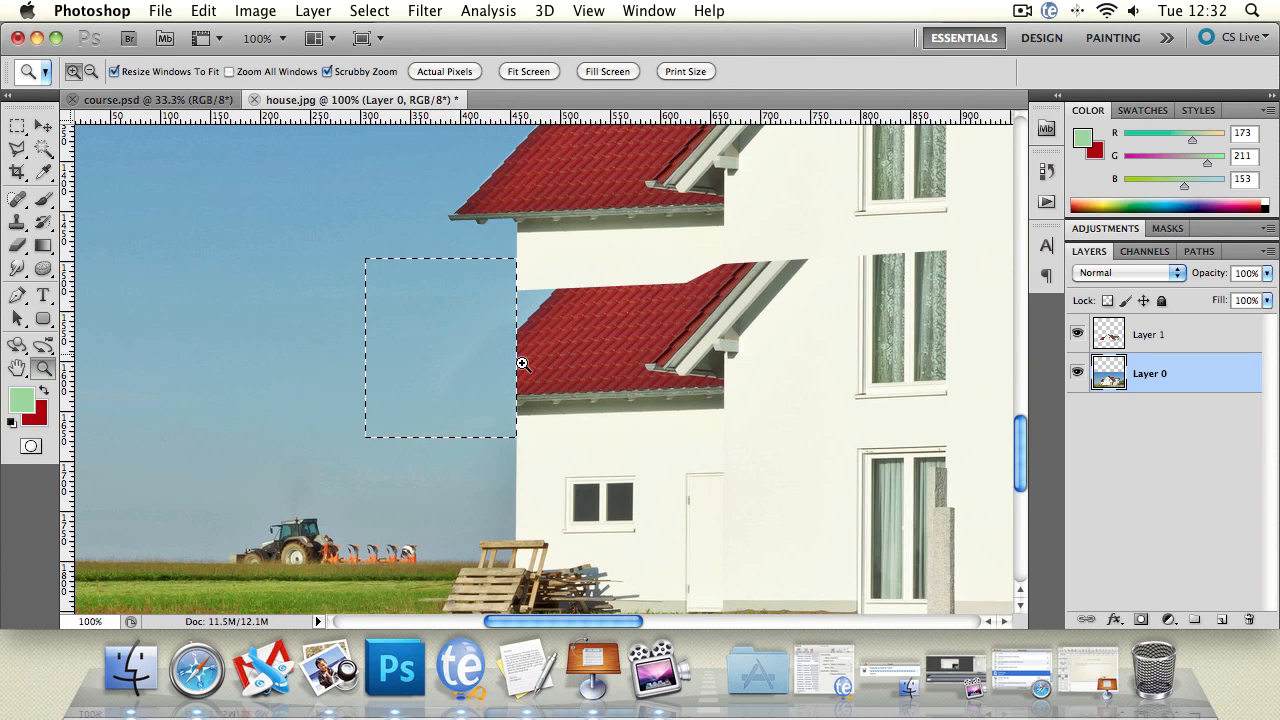
click(486, 391)
click(486, 391)
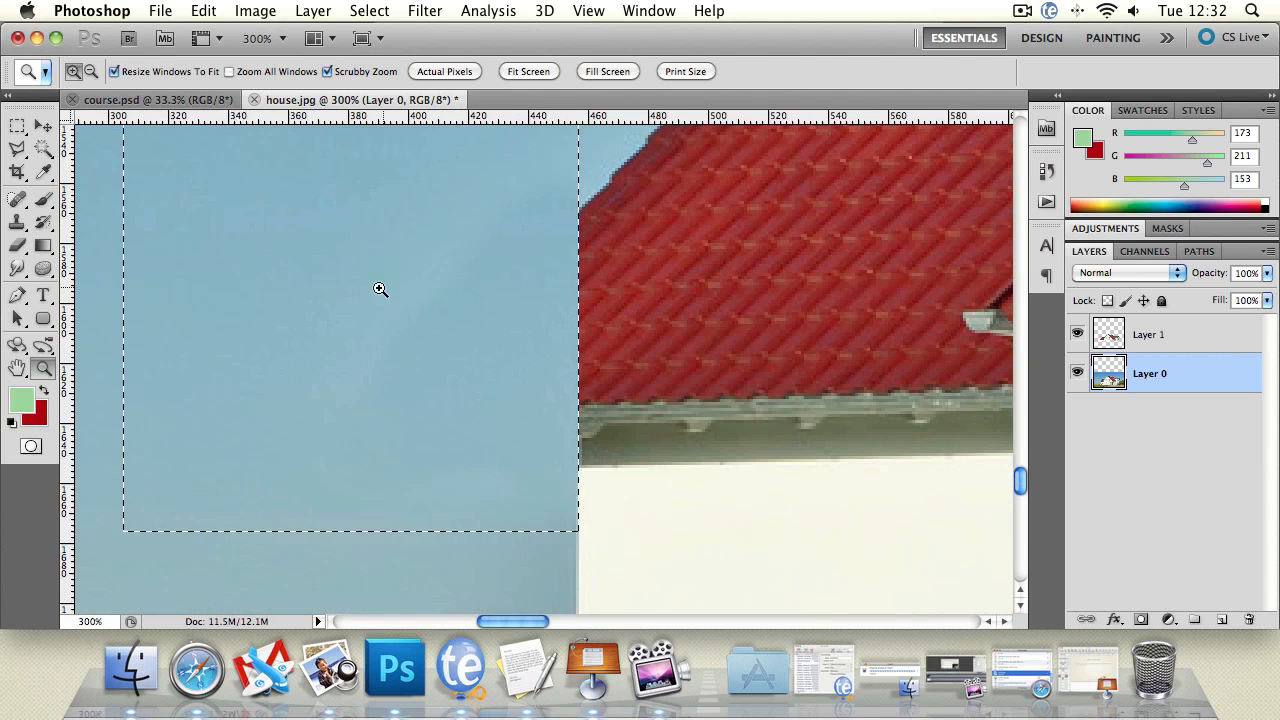
click(10, 271)
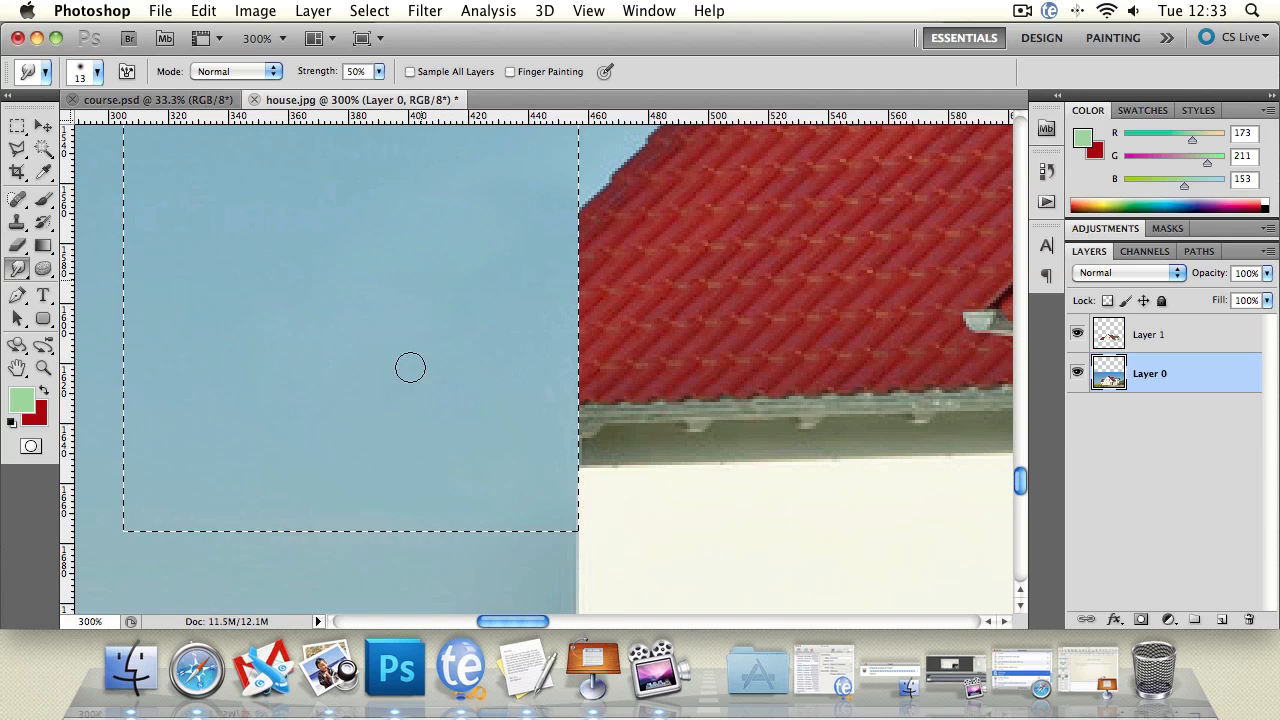
- Try blurring the retouched sky along the wall edge with a 58 px Blur tool brush, and undo the blur
mouse_move(17, 268)
mouse_down()
mouse_move(87, 296)
mouse_move(85, 265)
mouse_up()
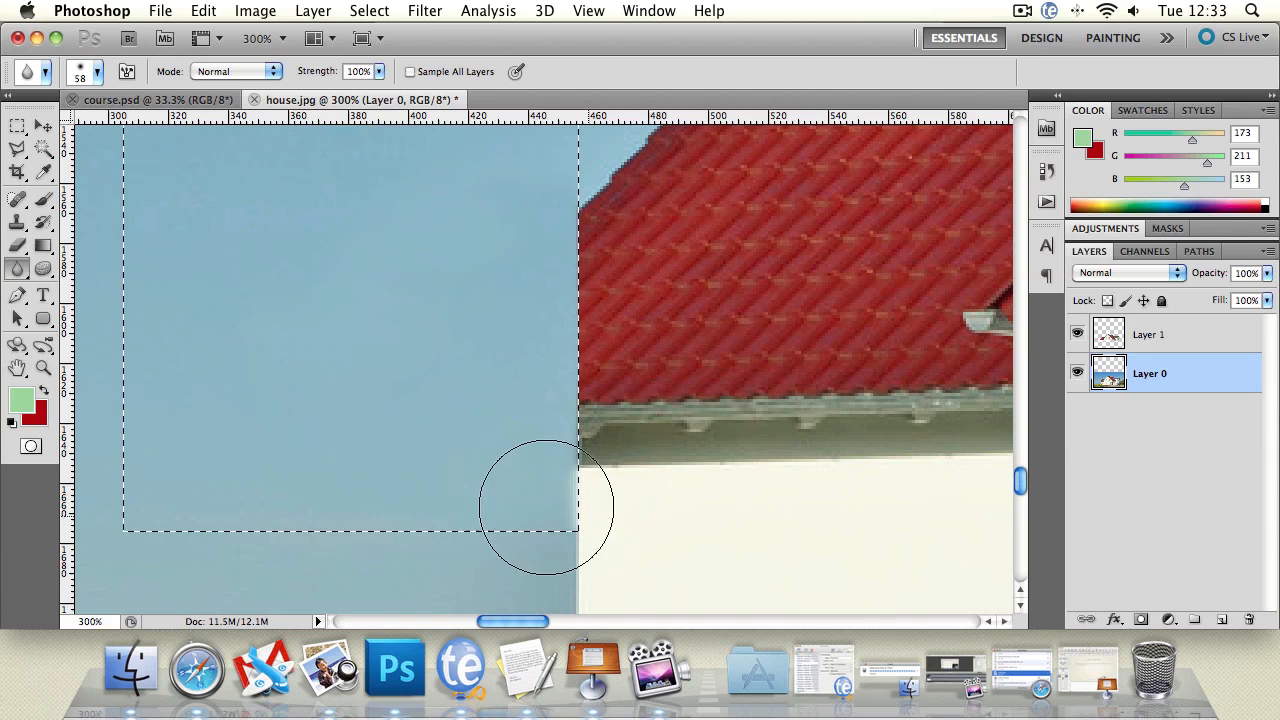
mouse_move(547, 507)
mouse_down()
mouse_move(626, 521)
mouse_move(604, 484)
mouse_move(539, 501)
mouse_move(580, 555)
mouse_move(633, 556)
mouse_up()
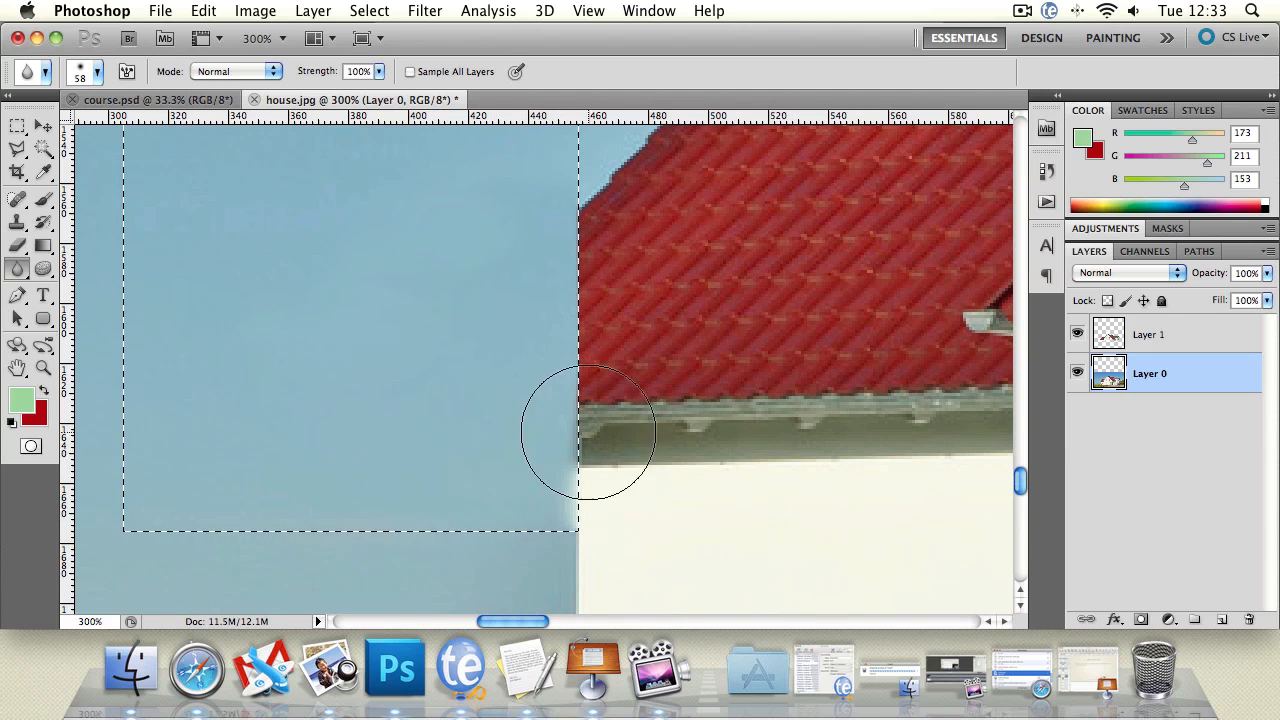
key(super+z)
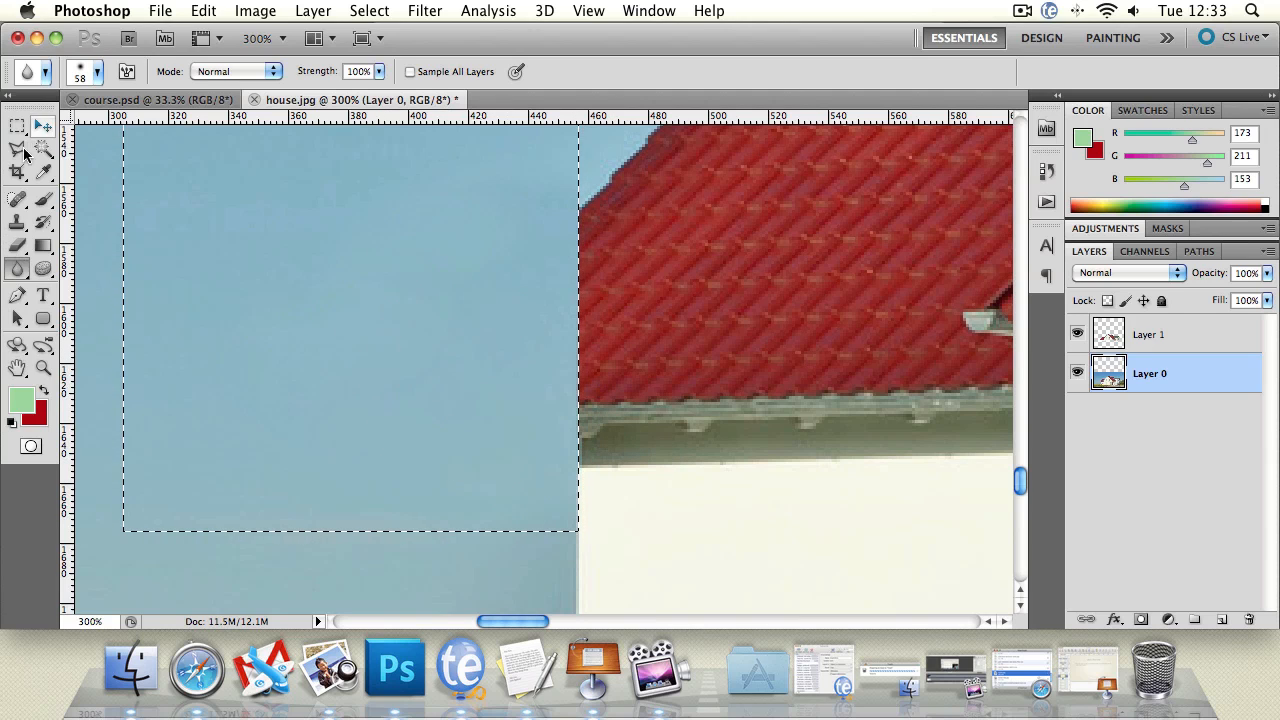
- Deselect the sky area and make a thin horizontal rectangular selection across the white wall just below the lower left eave
click(17, 147)
key(super+d)
click(45, 368)
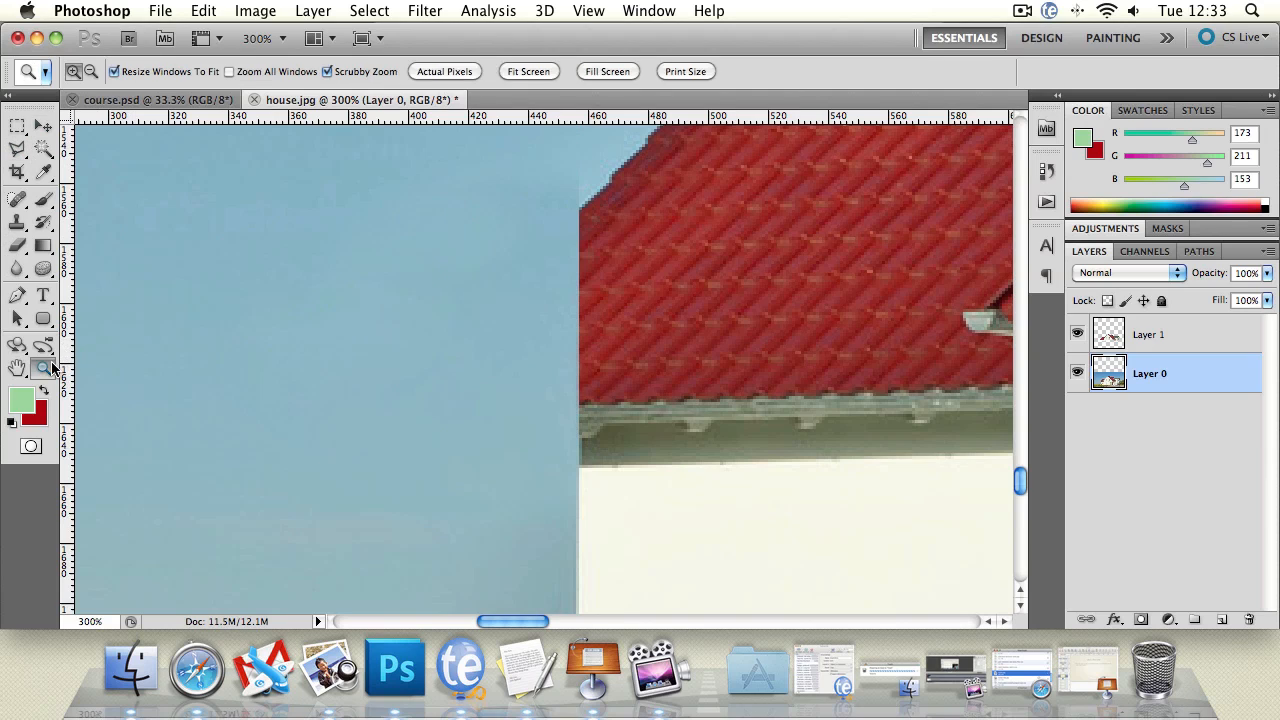
double_click(47, 368)
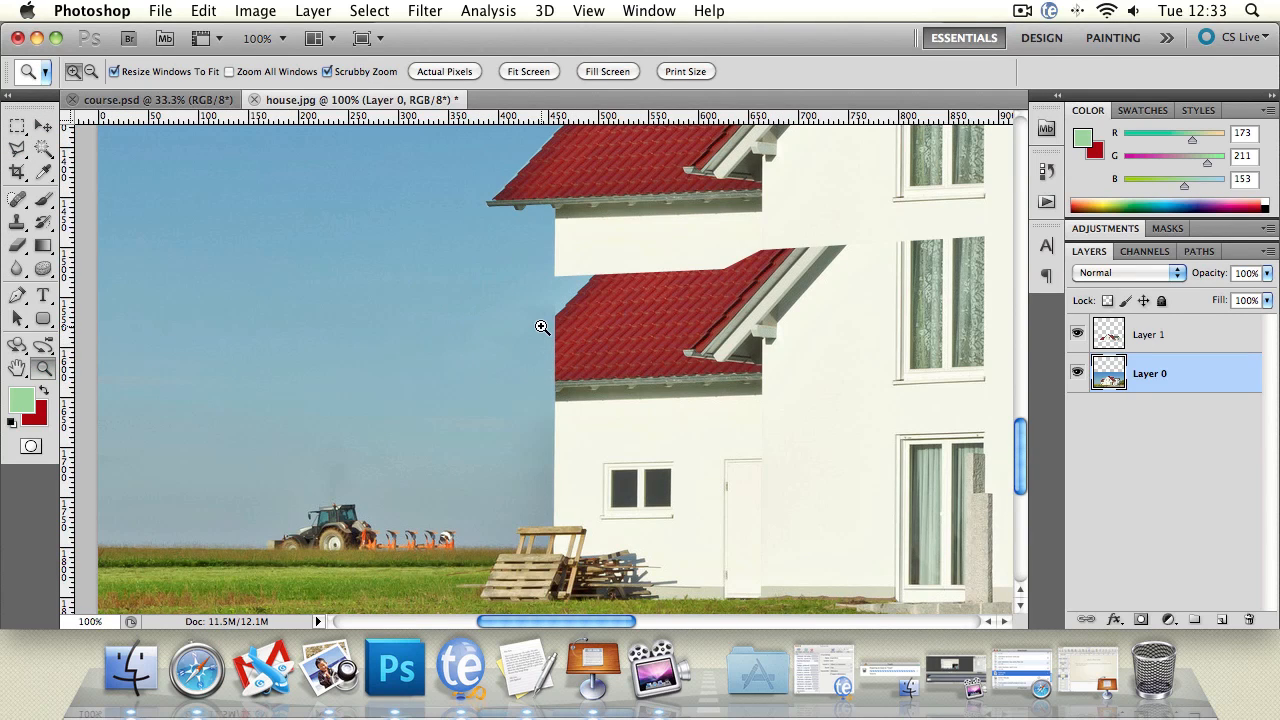
click(604, 294)
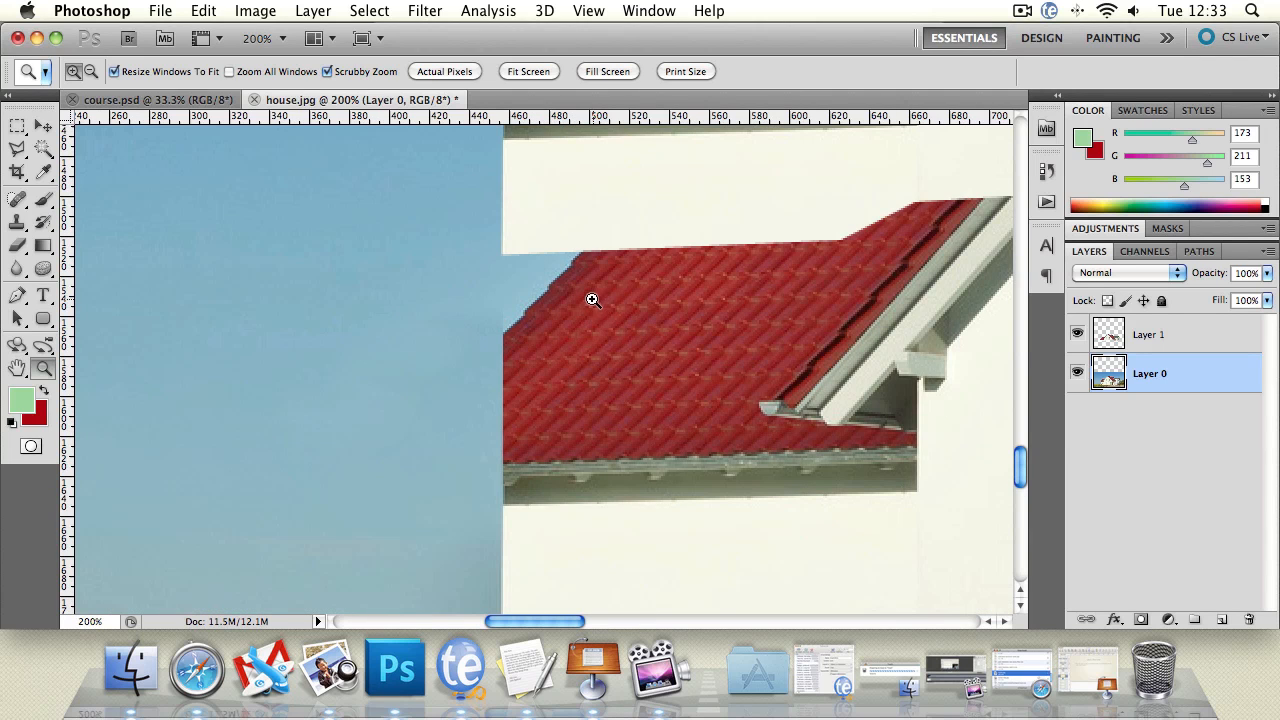
scroll(809, 420, down, 6)
scroll(809, 420, right, 3)
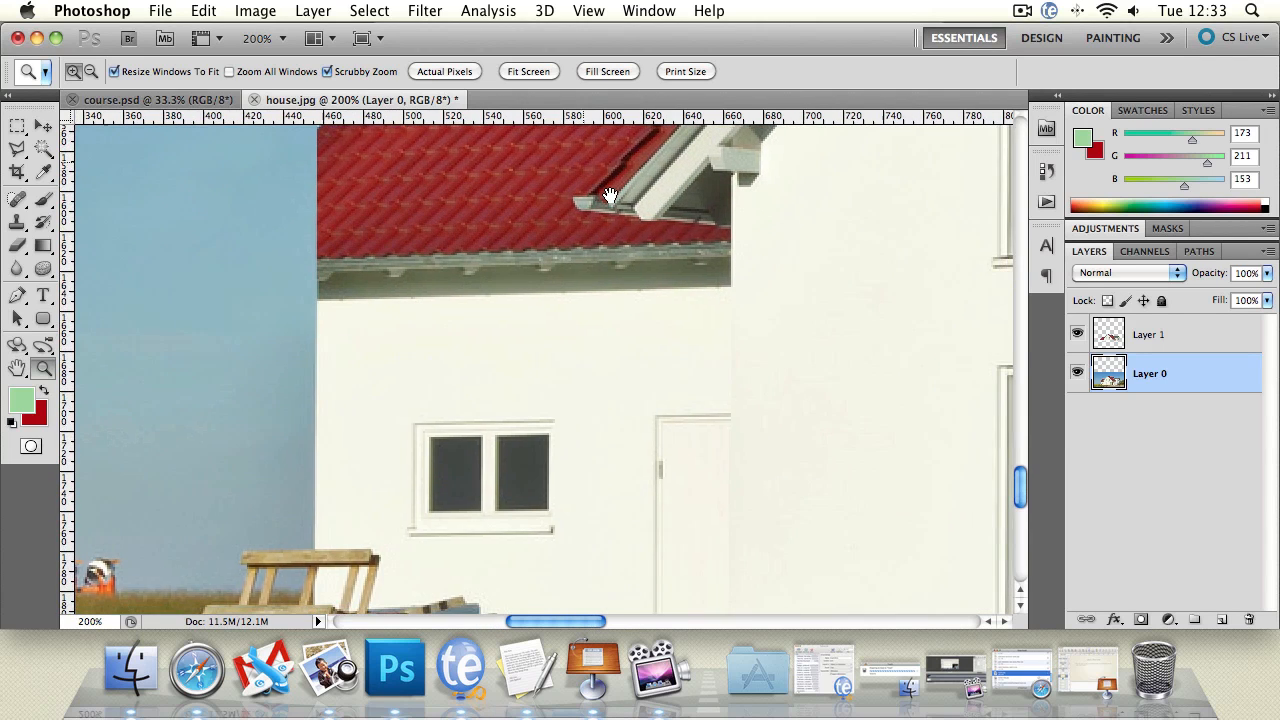
drag(554, 278, 411, 347)
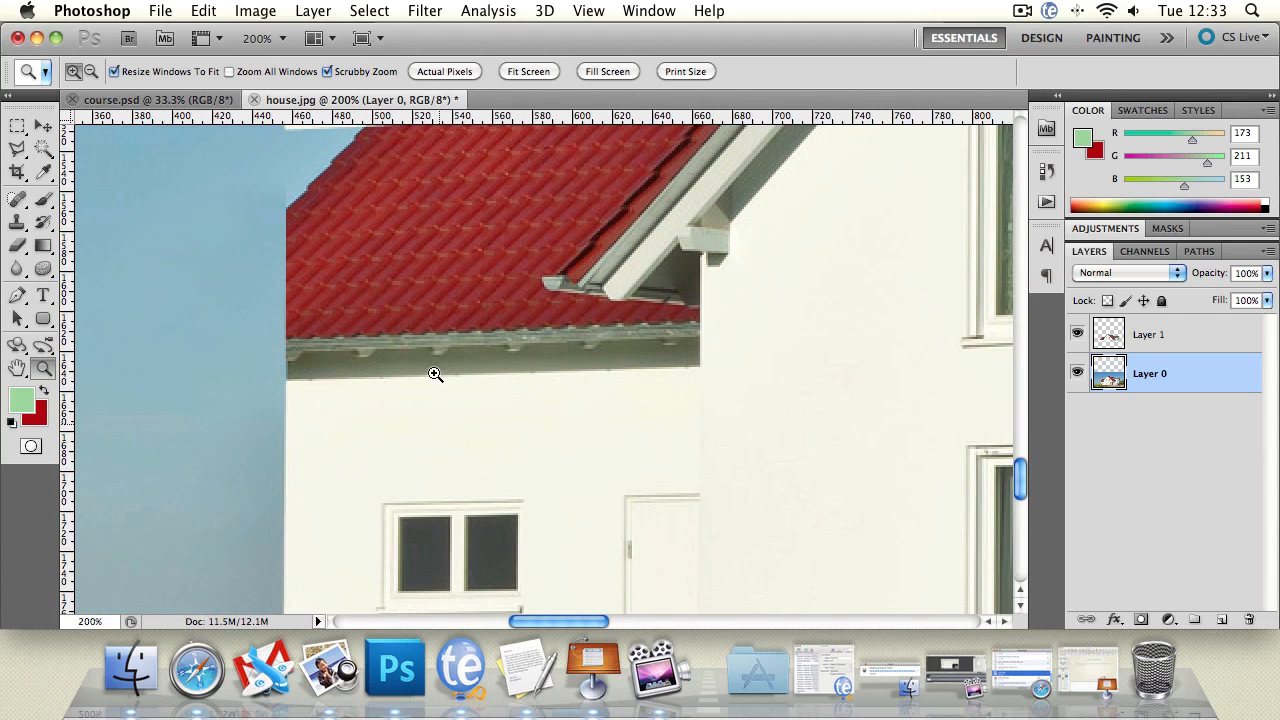
key(m)
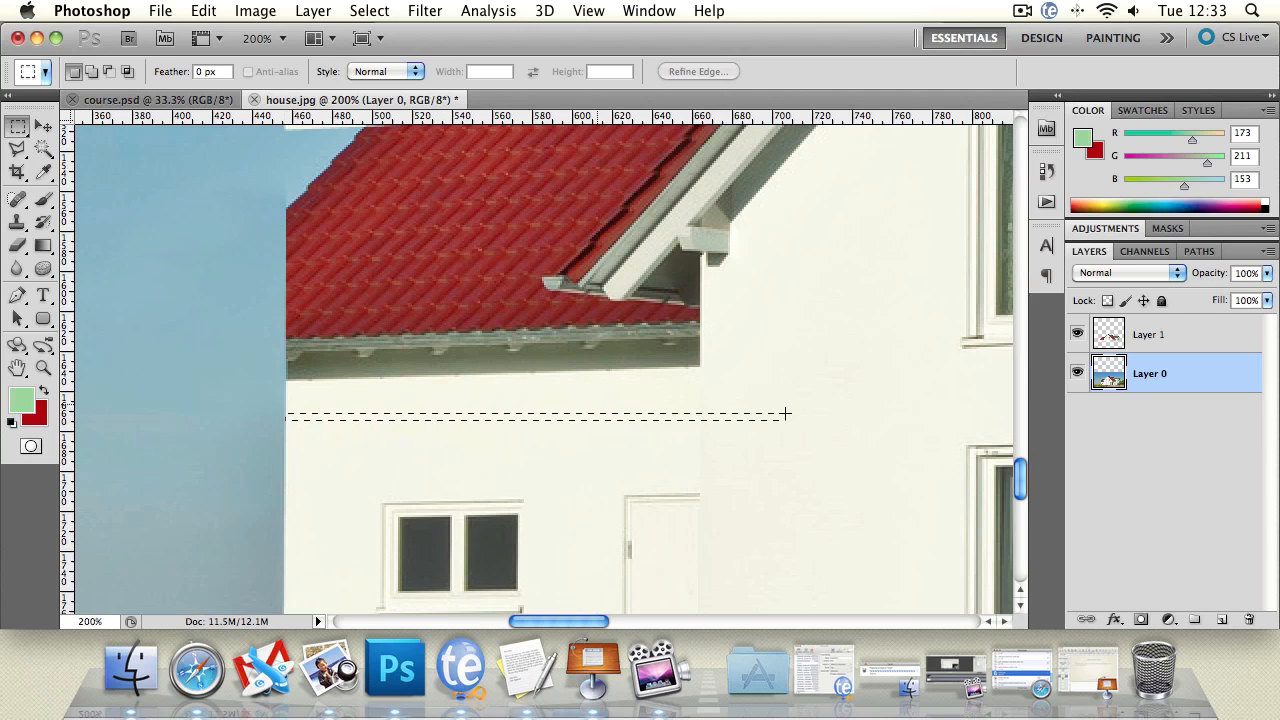
drag(786, 413, 933, 419)
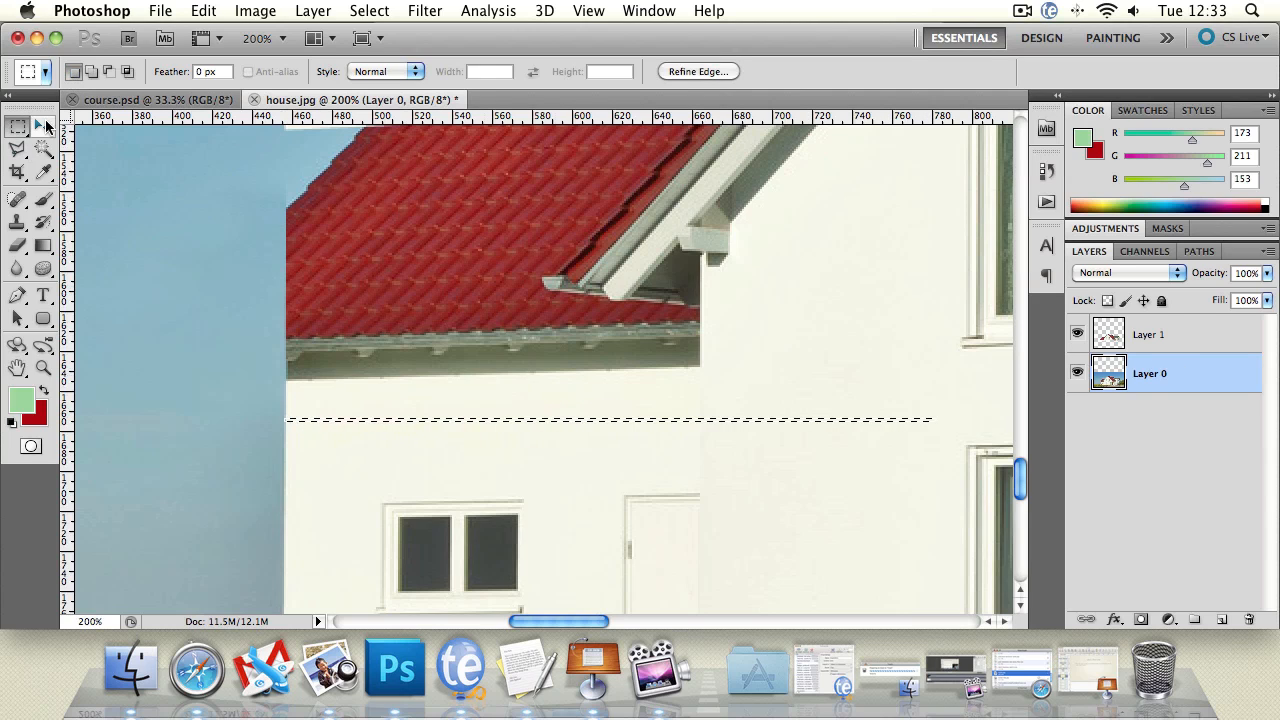
- Stretch the selected thin wall strip upward over the lower left roof to a height of 9625%
click(45, 125)
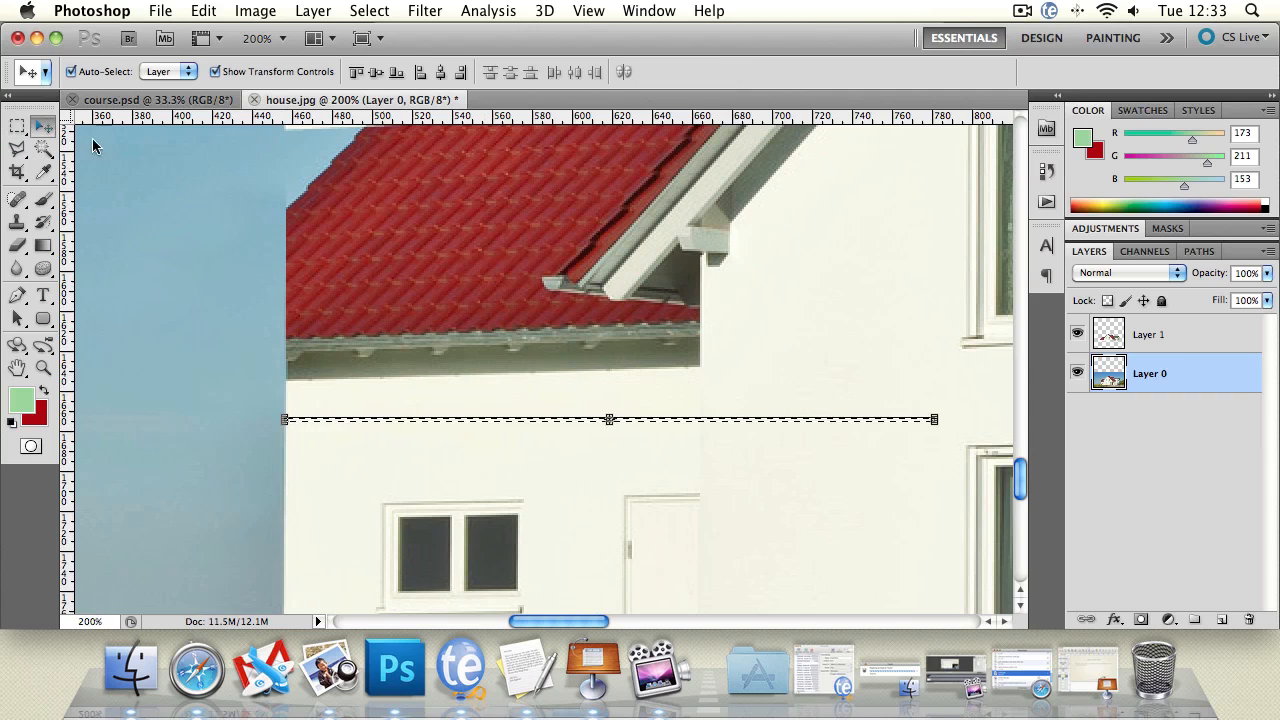
click(609, 418)
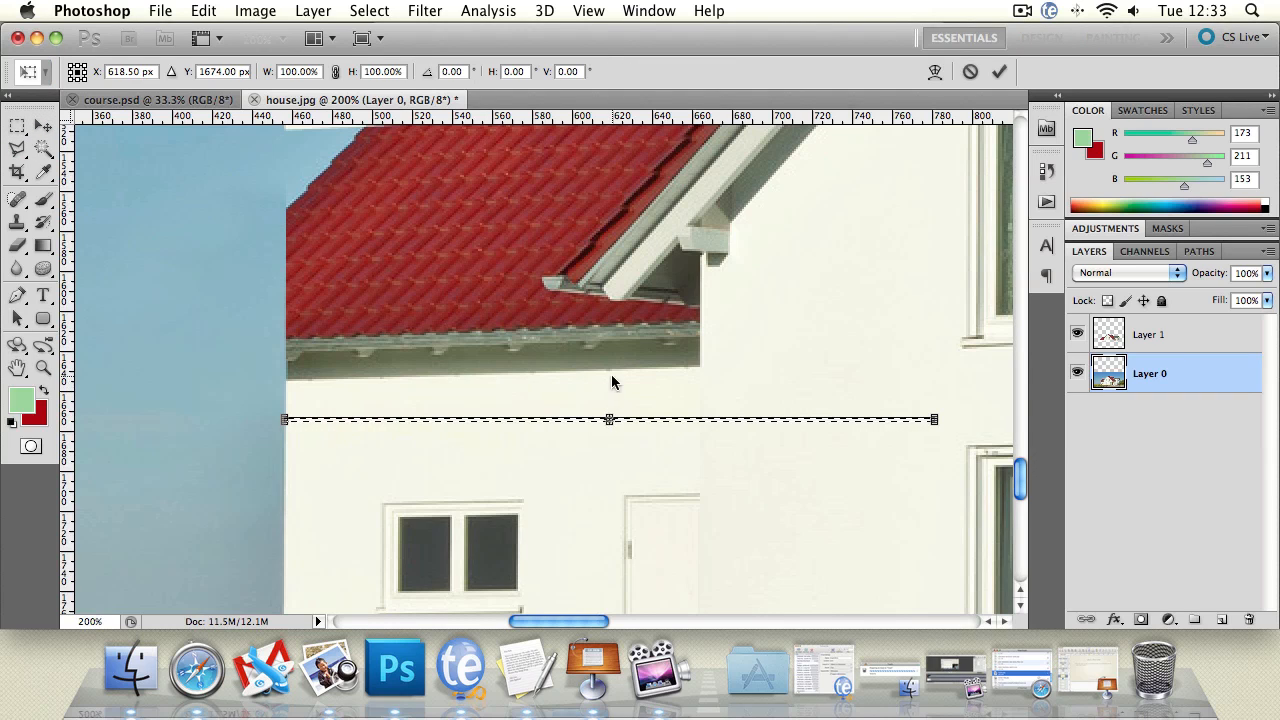
drag(609, 416, 609, 125)
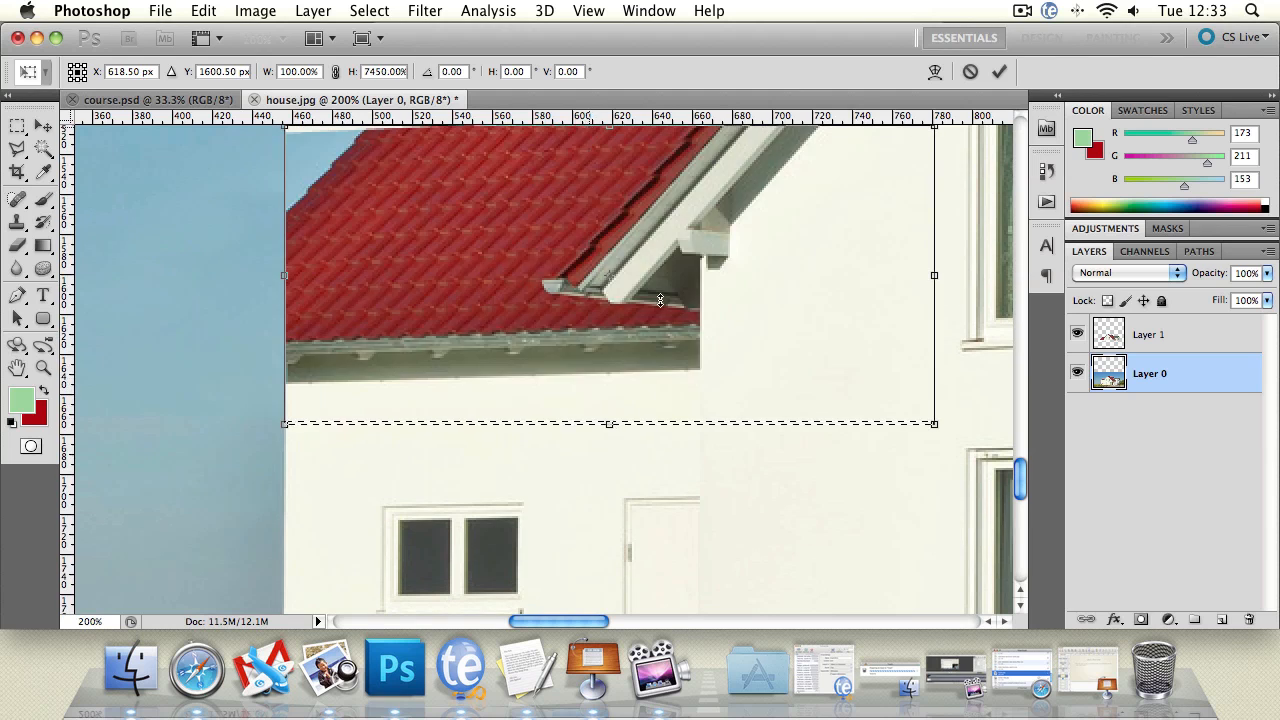
drag(651, 304, 637, 482)
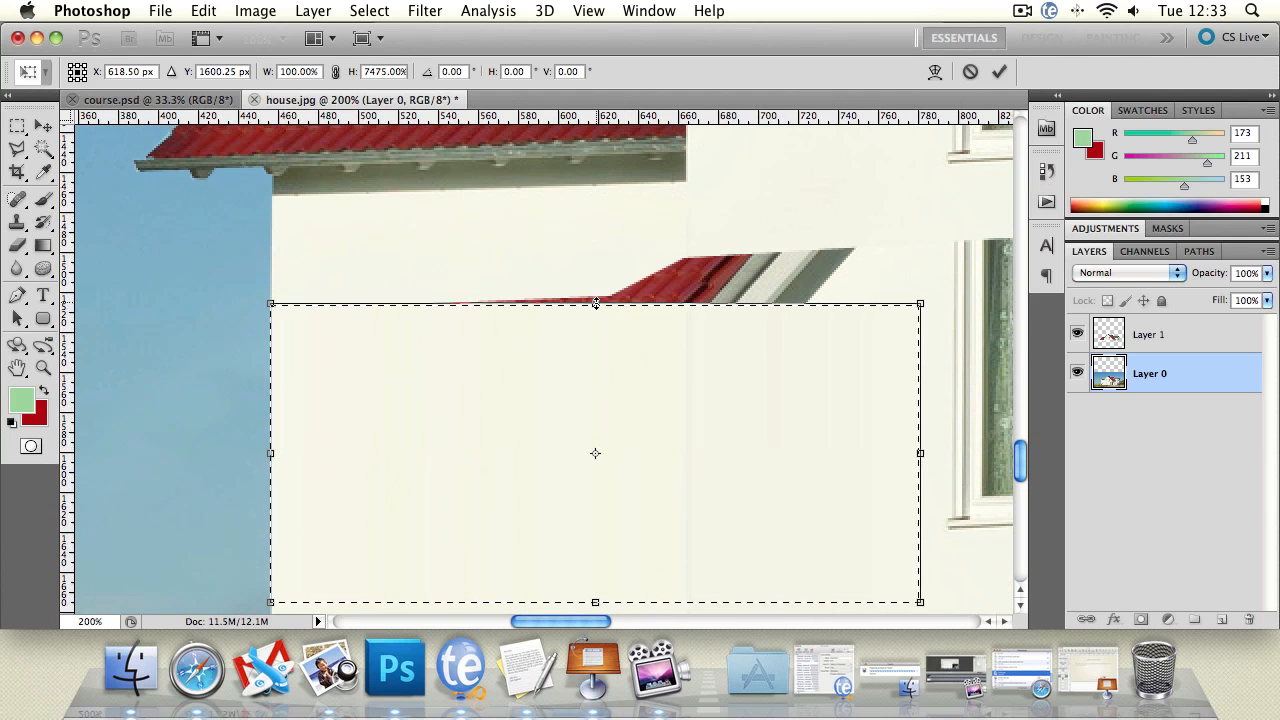
drag(596, 303, 593, 221)
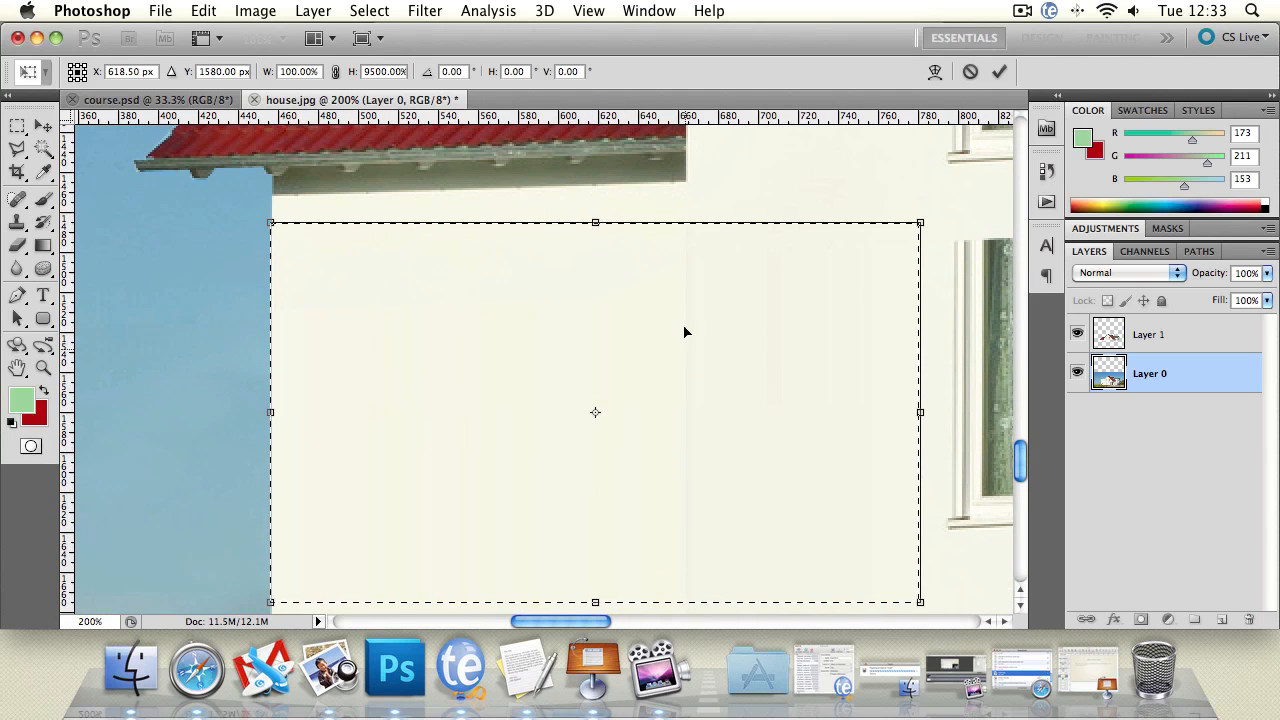
drag(684, 332, 666, 371)
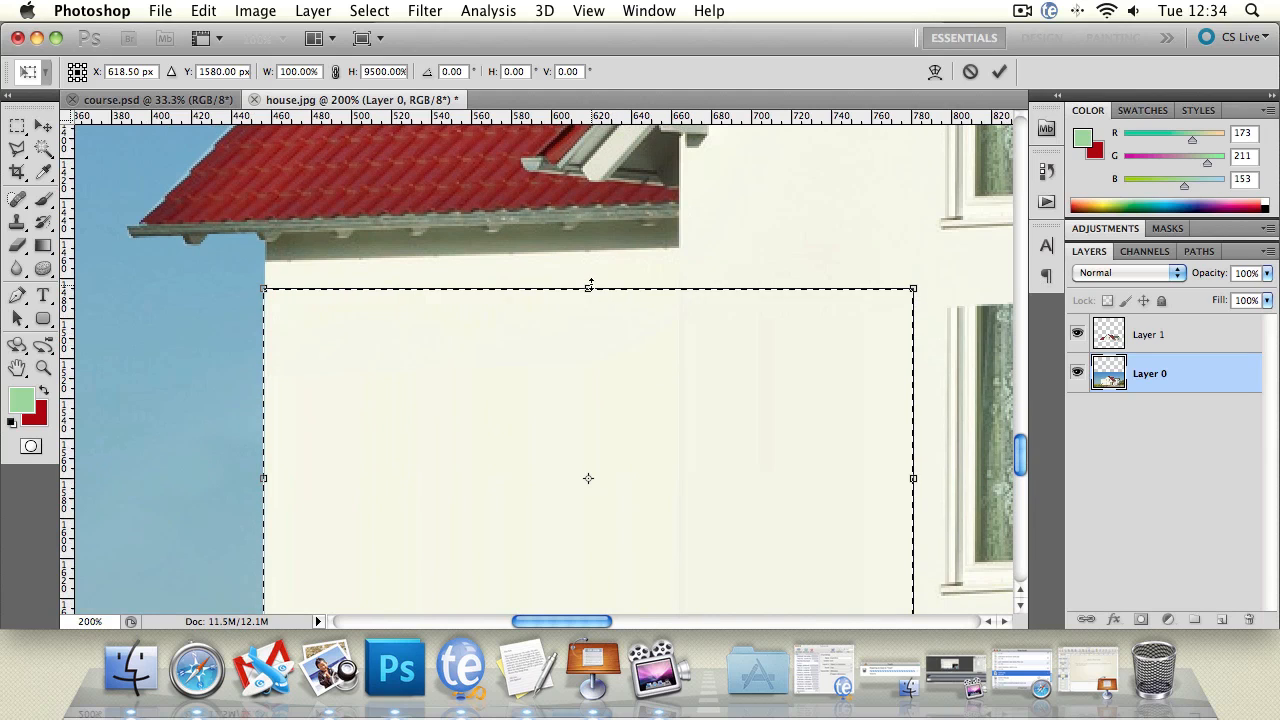
drag(590, 286, 590, 282)
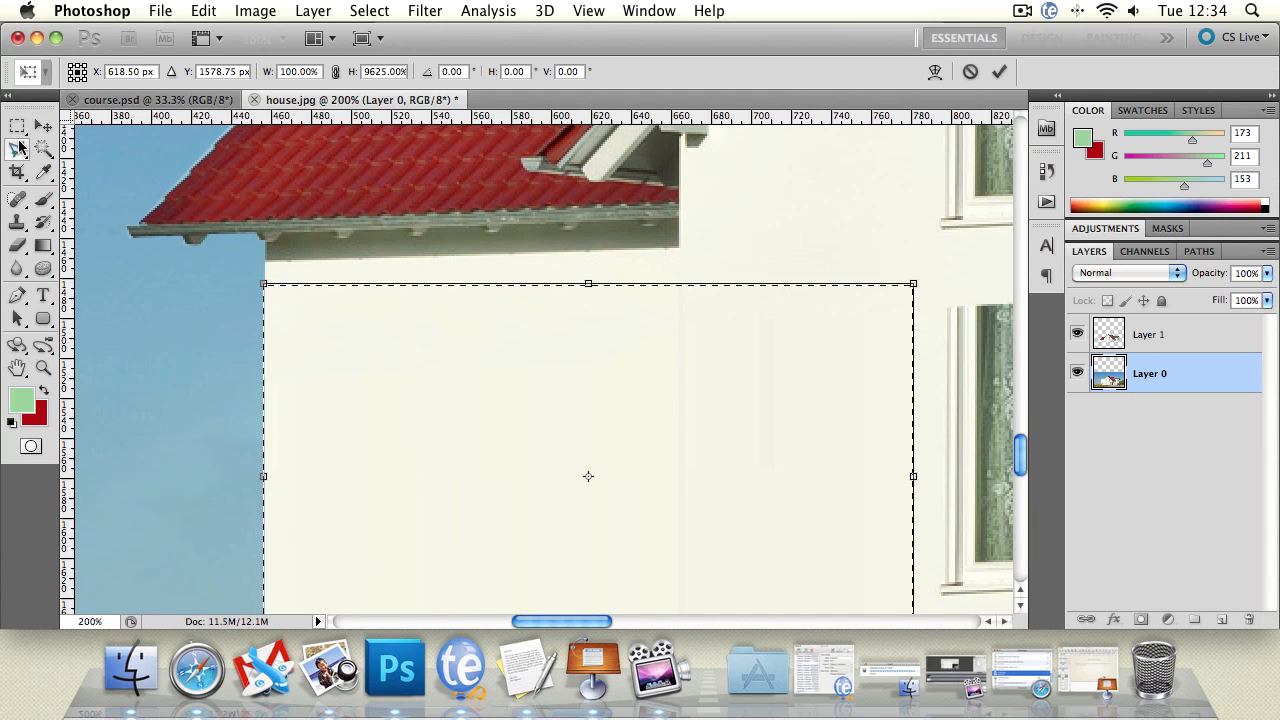
- Apply the stretch transform on the left wall and deselect the area
click(18, 147)
click(843, 262)
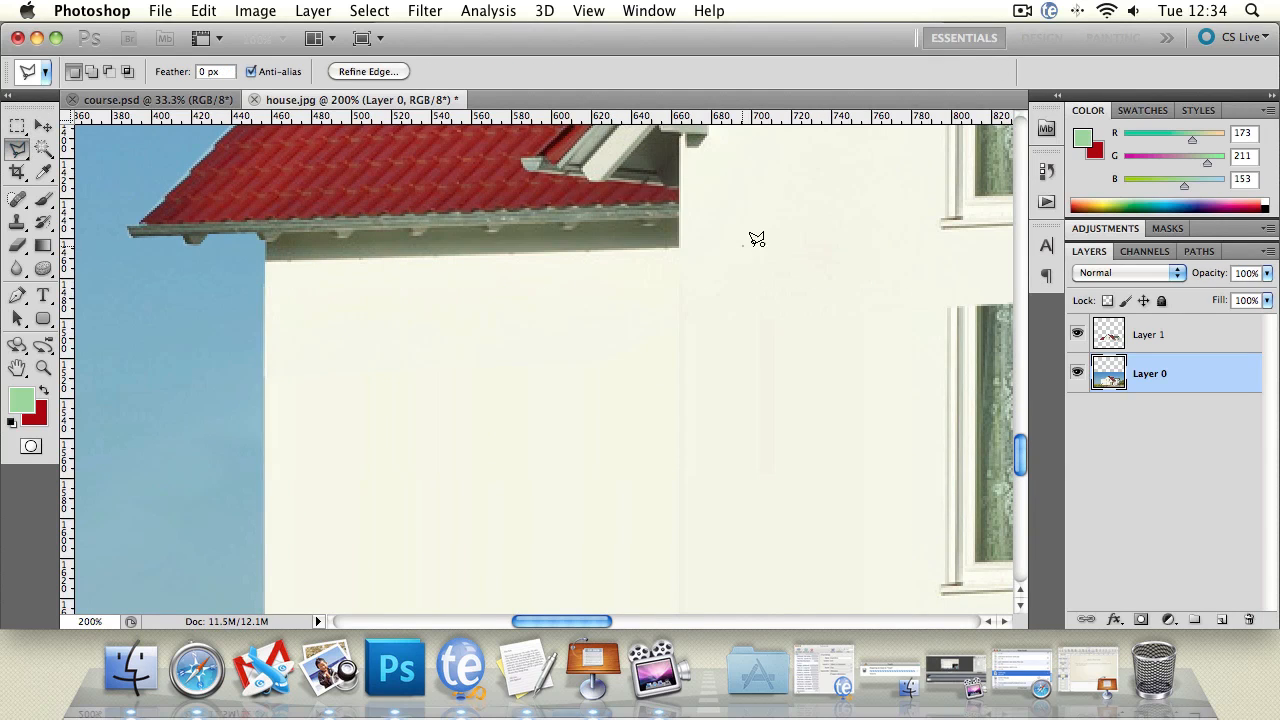
double_click(757, 262)
click(820, 268)
click(543, 299)
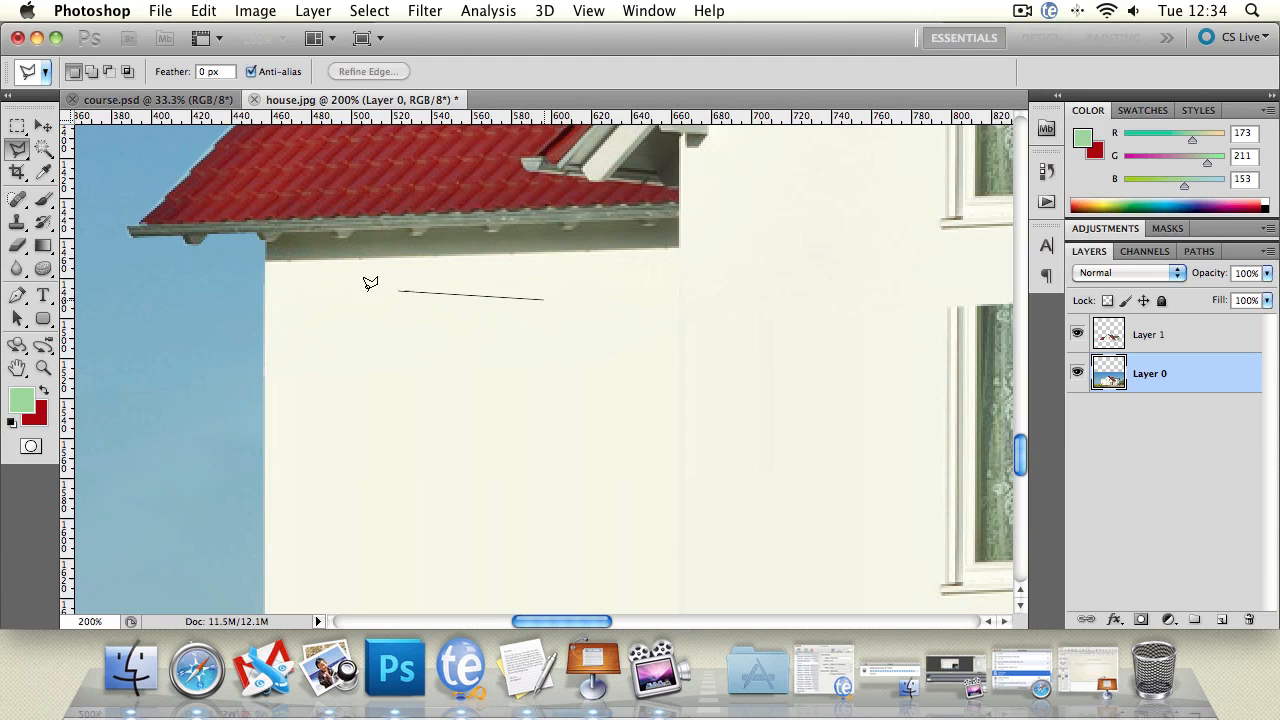
double_click(480, 291)
click(820, 270)
- Compare the whole house with and without the left wall stretch by undoing and restoring it, and clear the selection
click(43, 367)
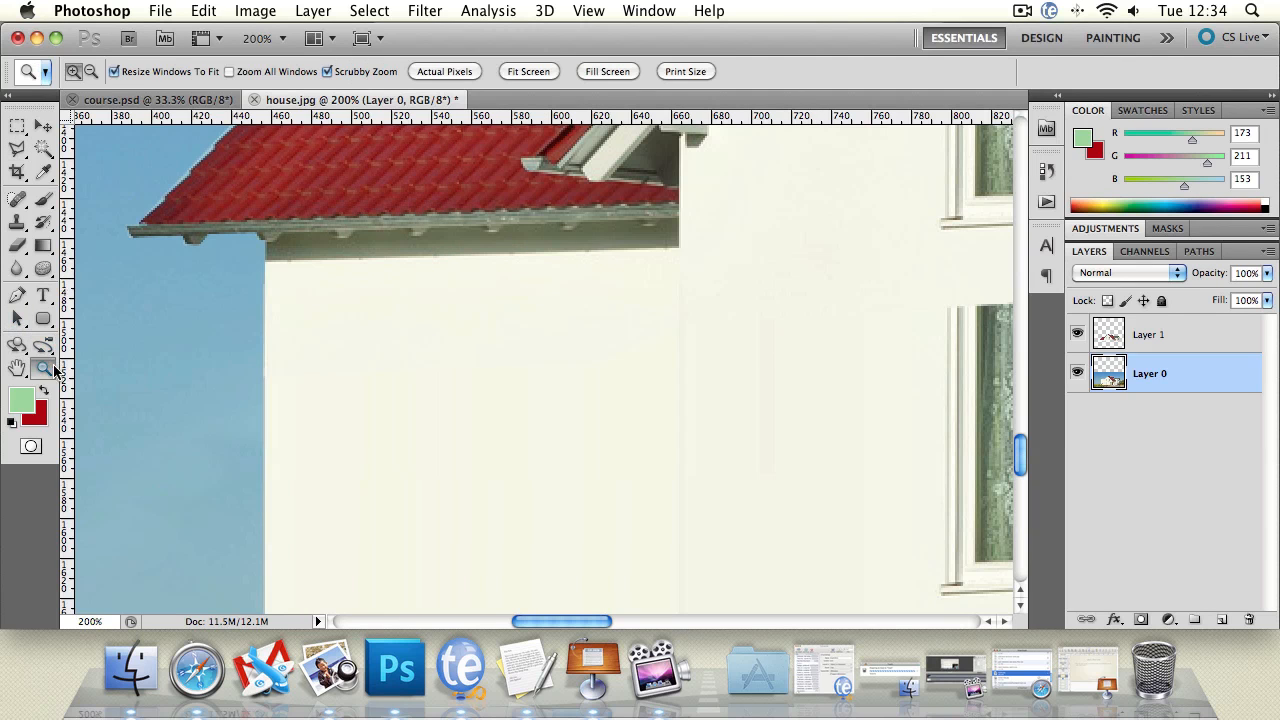
alt+click(552, 373)
alt+click(552, 373)
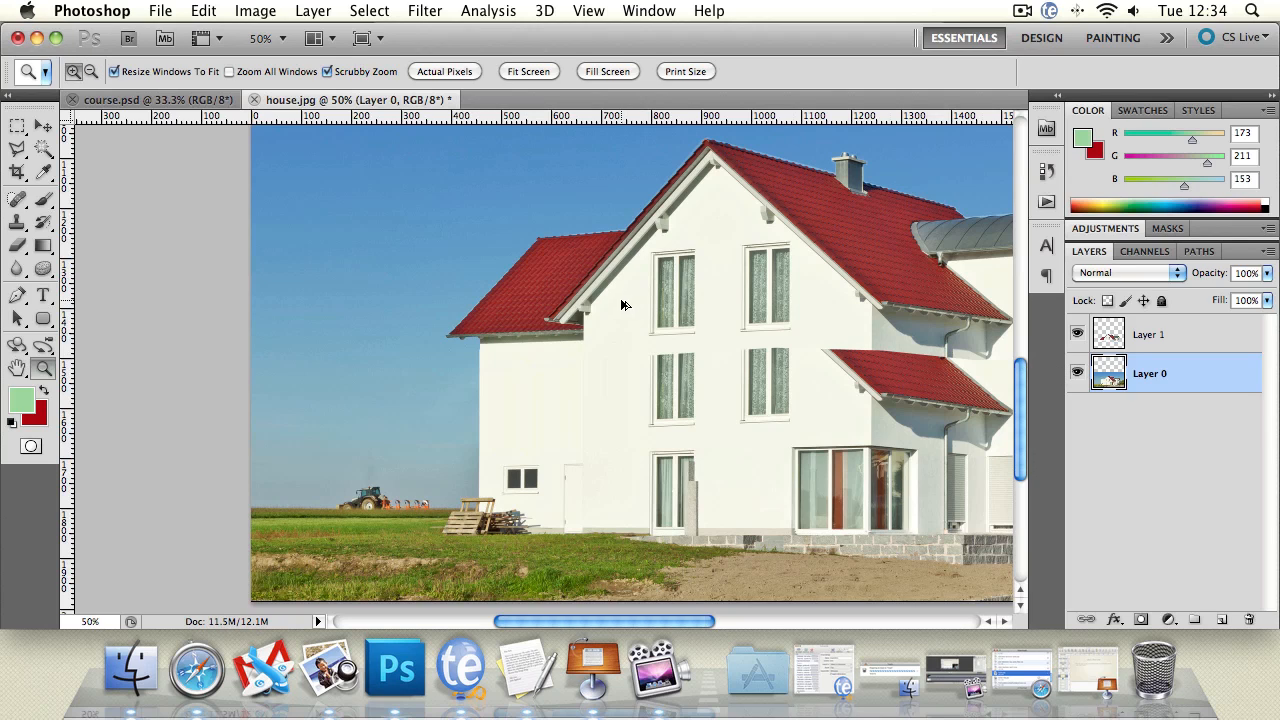
key(alt+super+z)
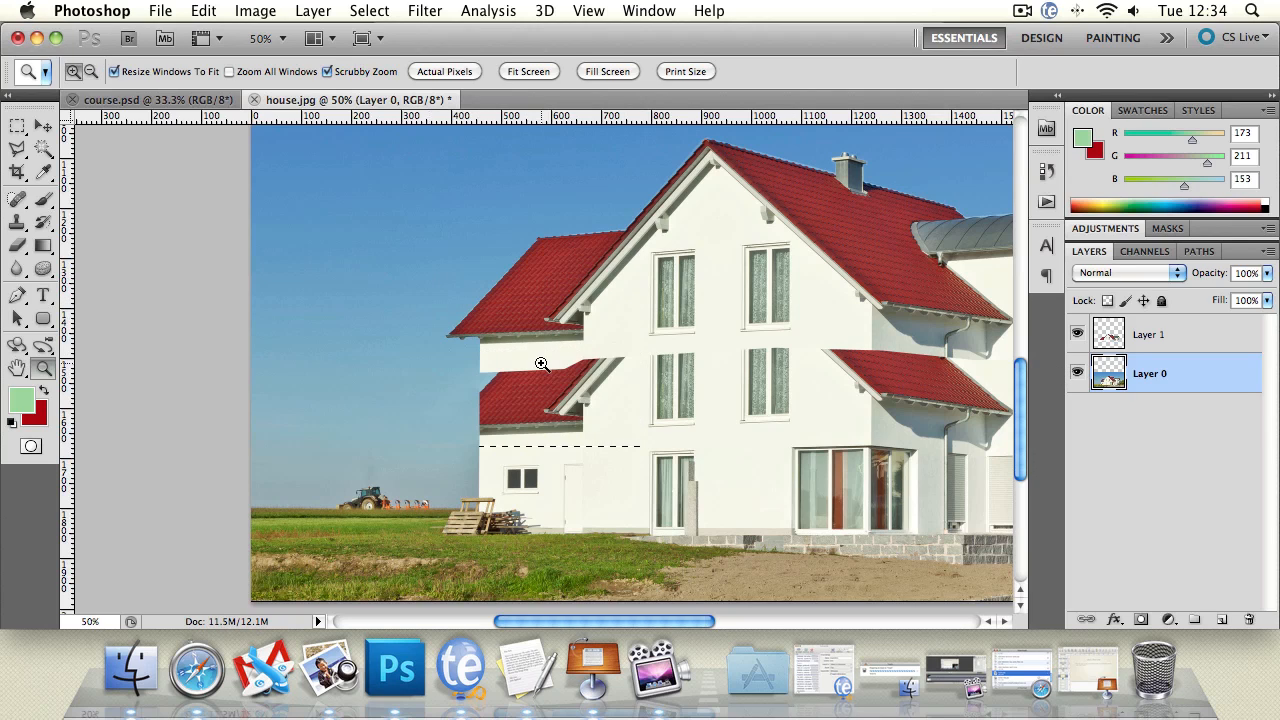
key(shift+super+z)
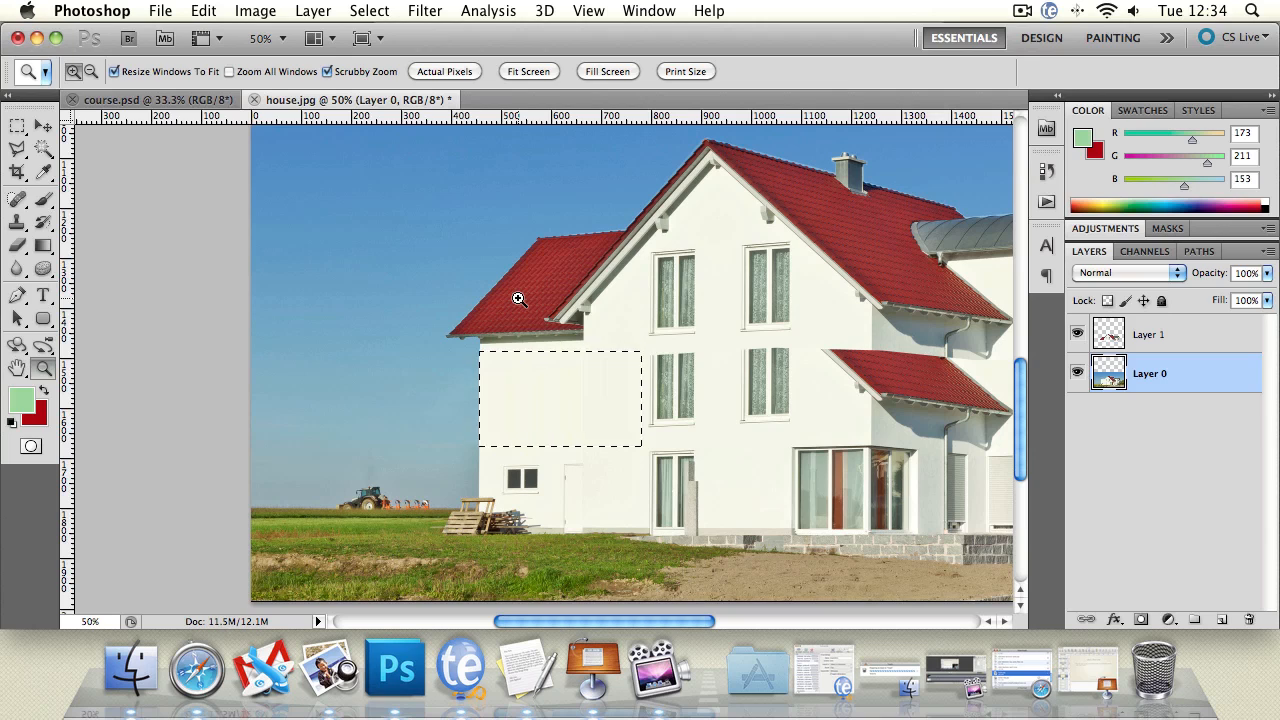
key(l)
click(583, 332)
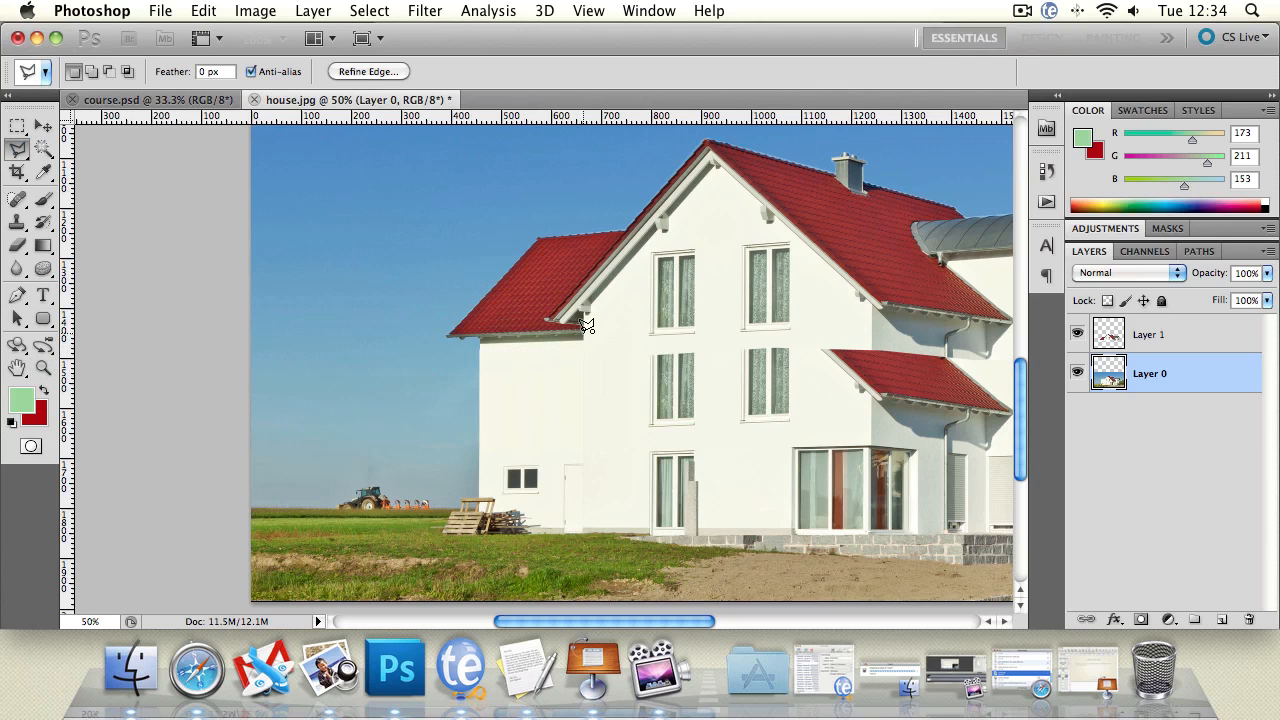
double_click(658, 327)
click(818, 270)
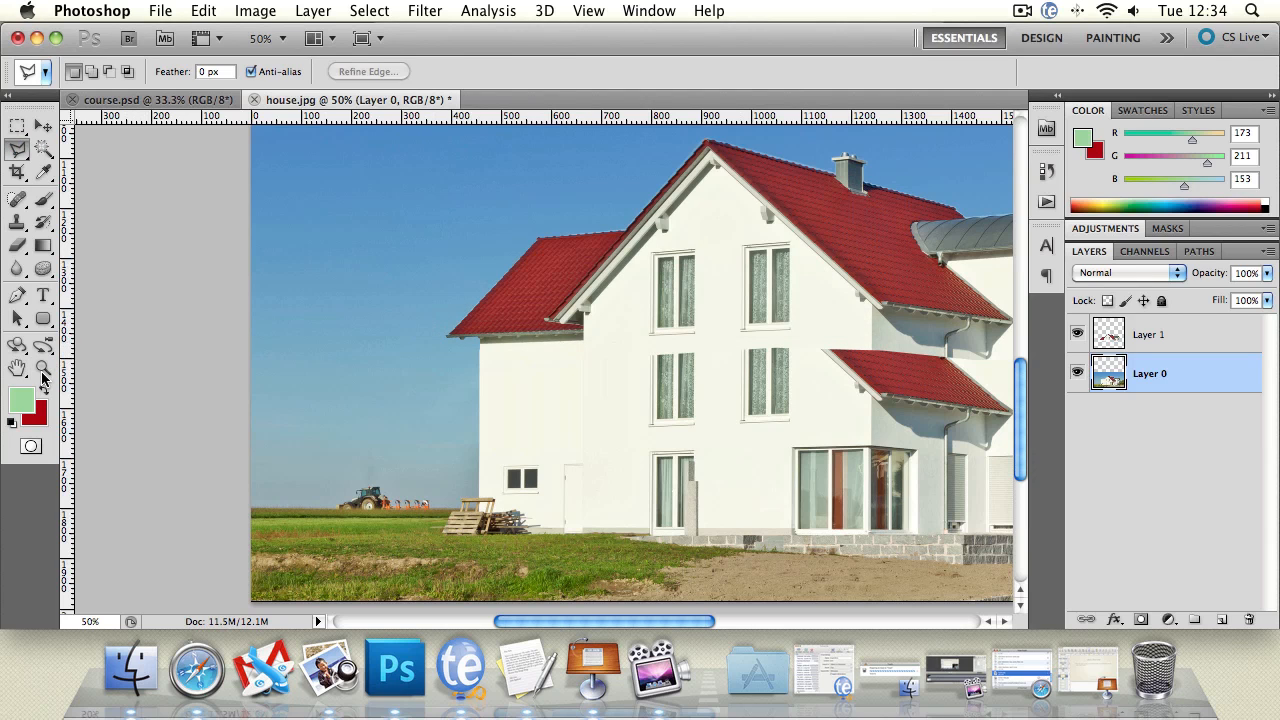
- Make a thin horizontal rectangular selection across the white wall just below the two middle-storey gable windows
click(18, 369)
drag(554, 283, 348, 286)
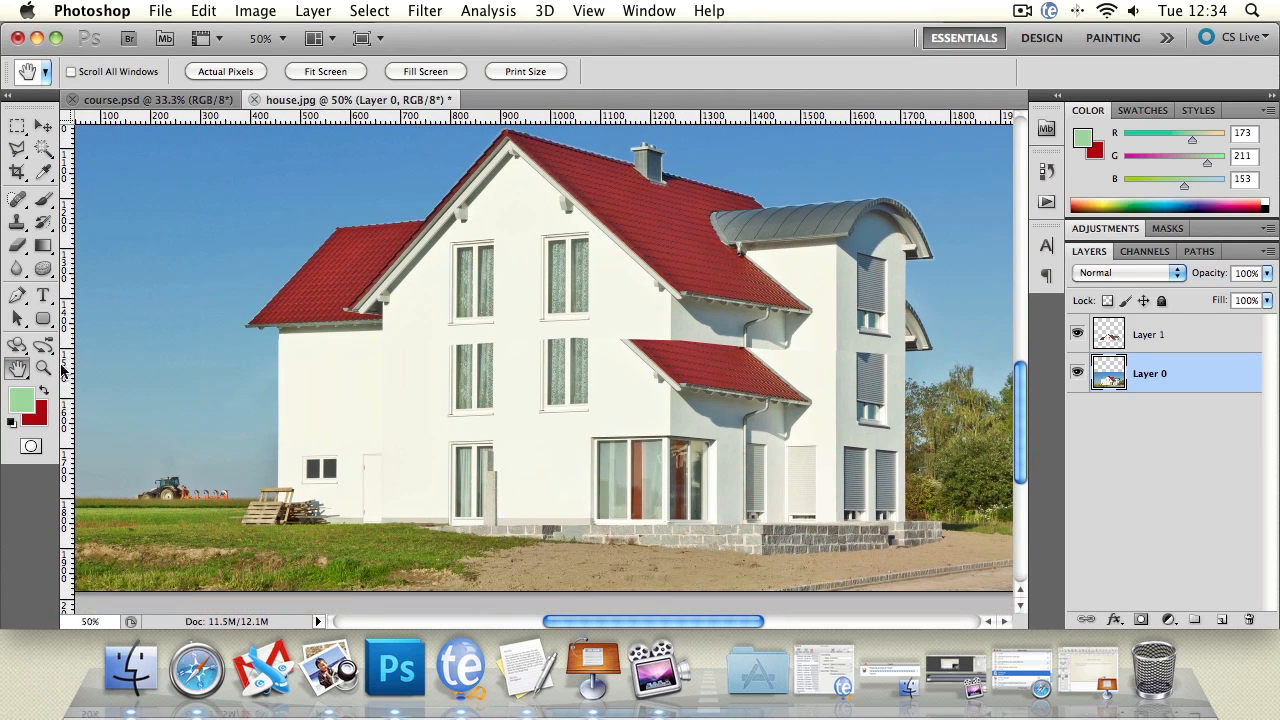
click(44, 368)
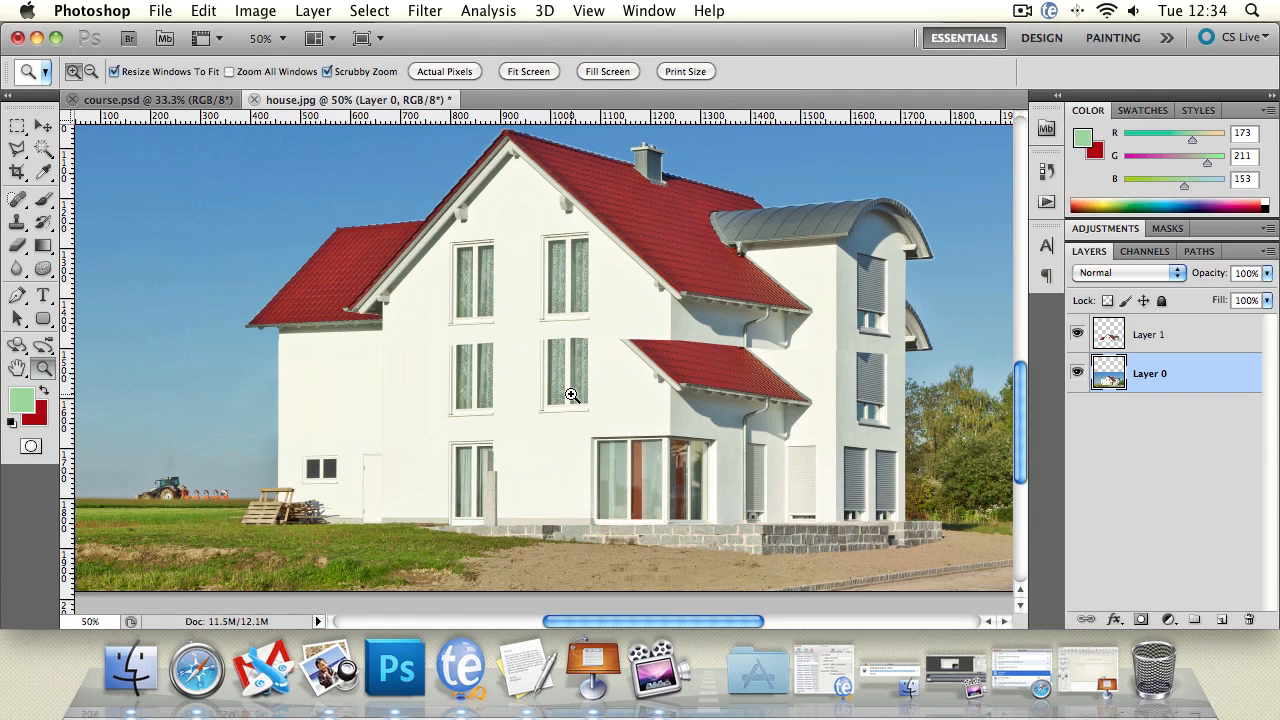
click(461, 399)
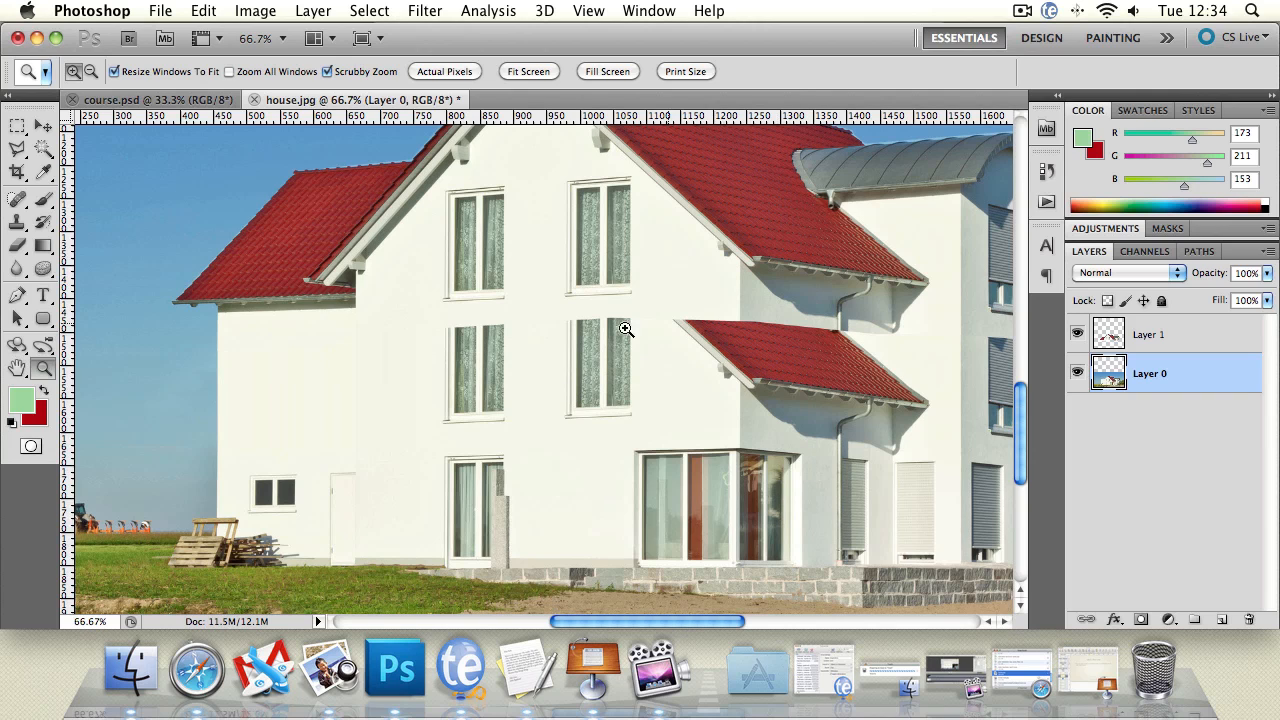
click(485, 371)
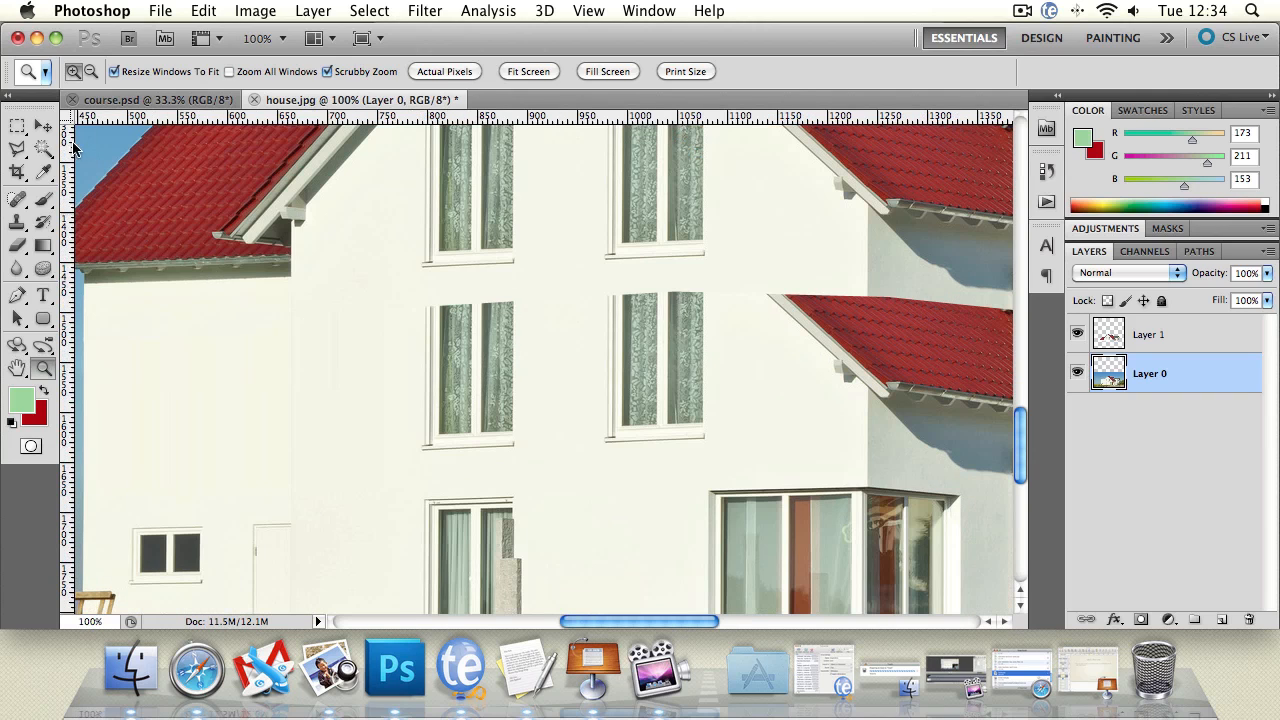
click(16, 127)
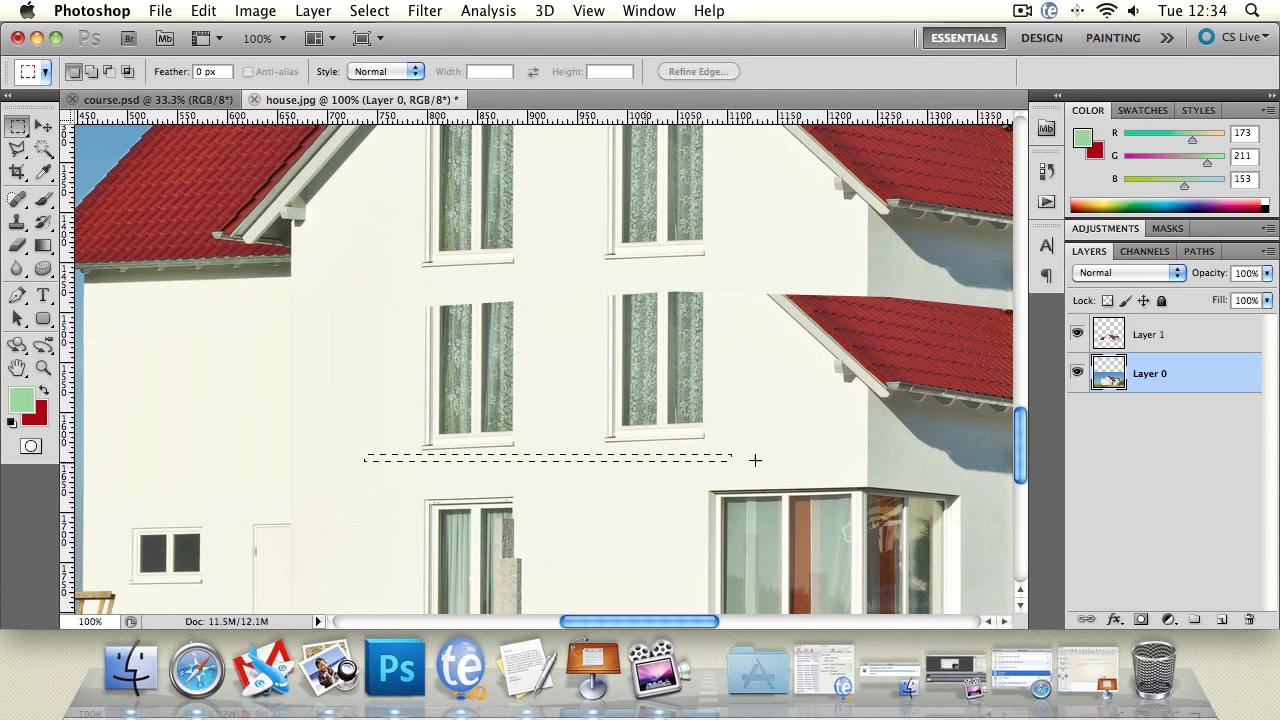
drag(755, 459, 742, 457)
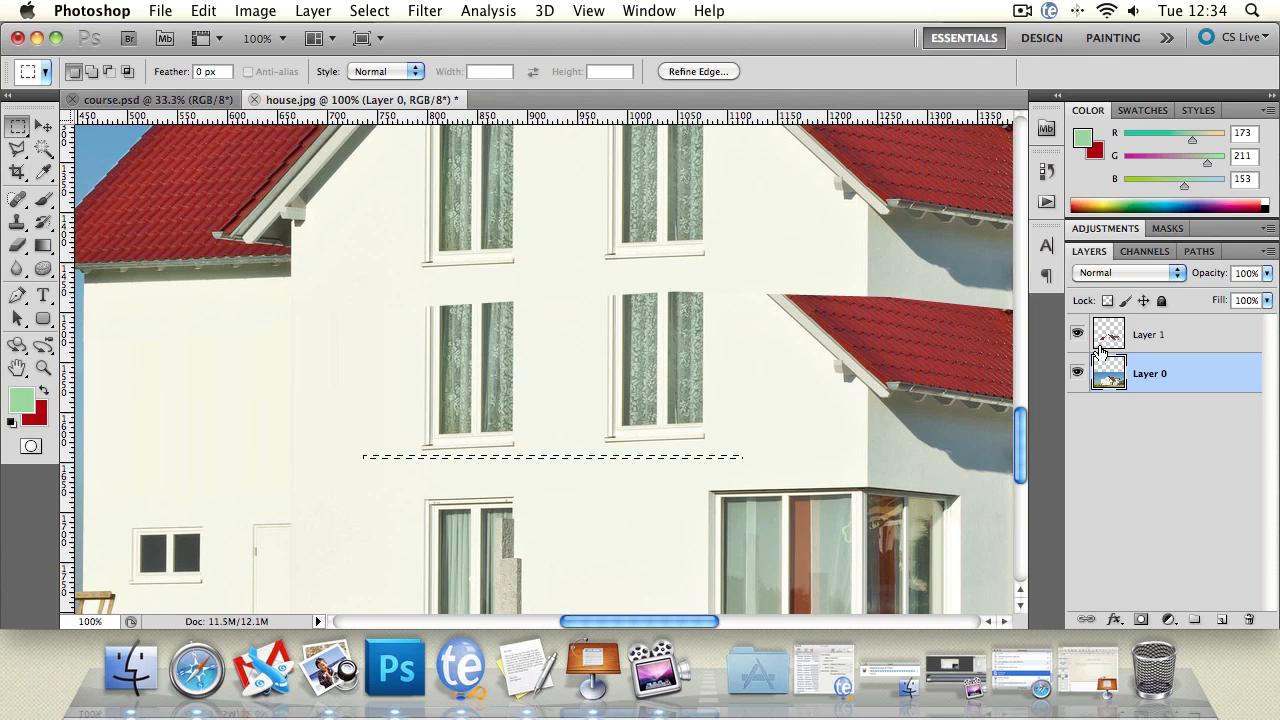
- Stretch the wall strip upward to 4400% height to cover the two middle-storey windows, apply it and deselect
click(43, 127)
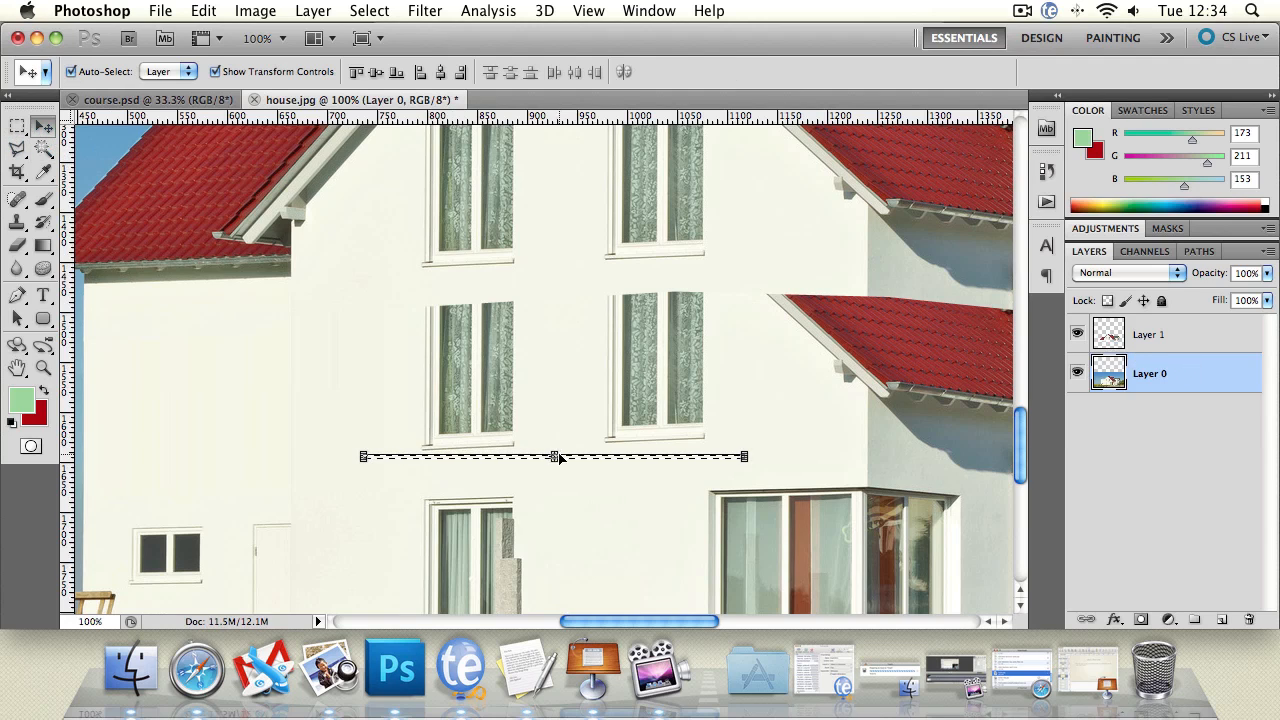
drag(559, 457, 538, 282)
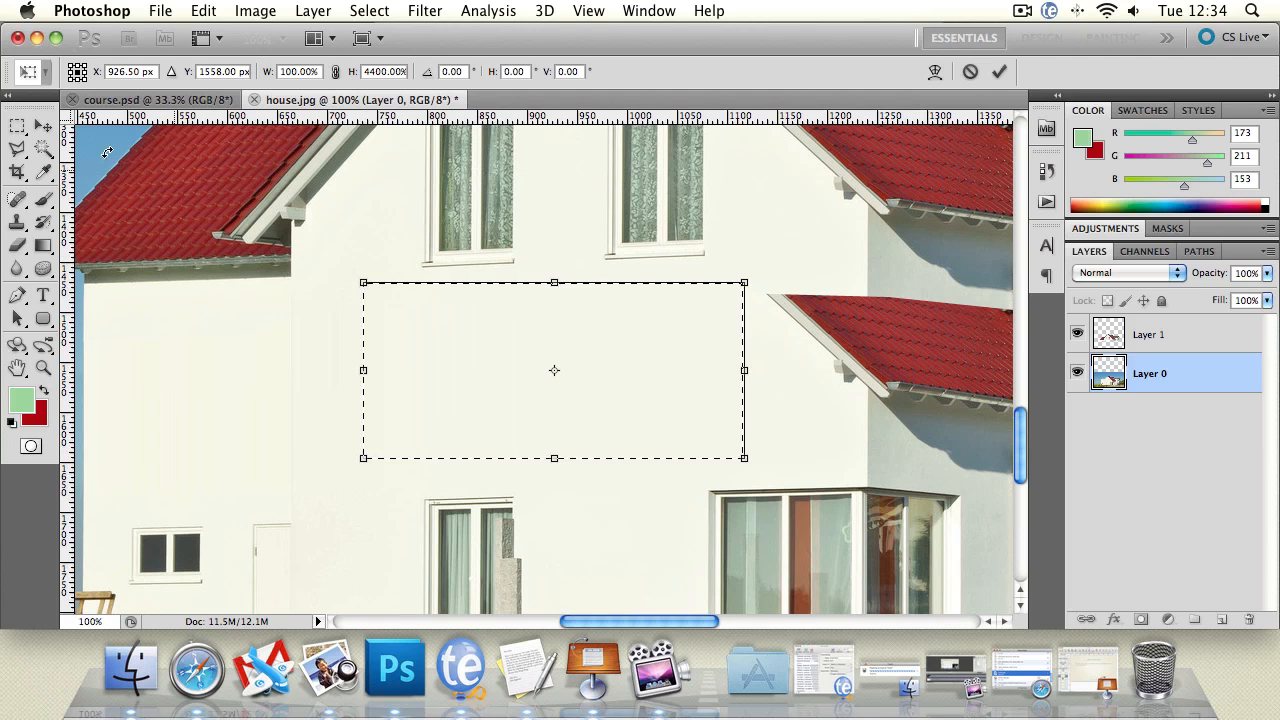
click(24, 148)
click(795, 259)
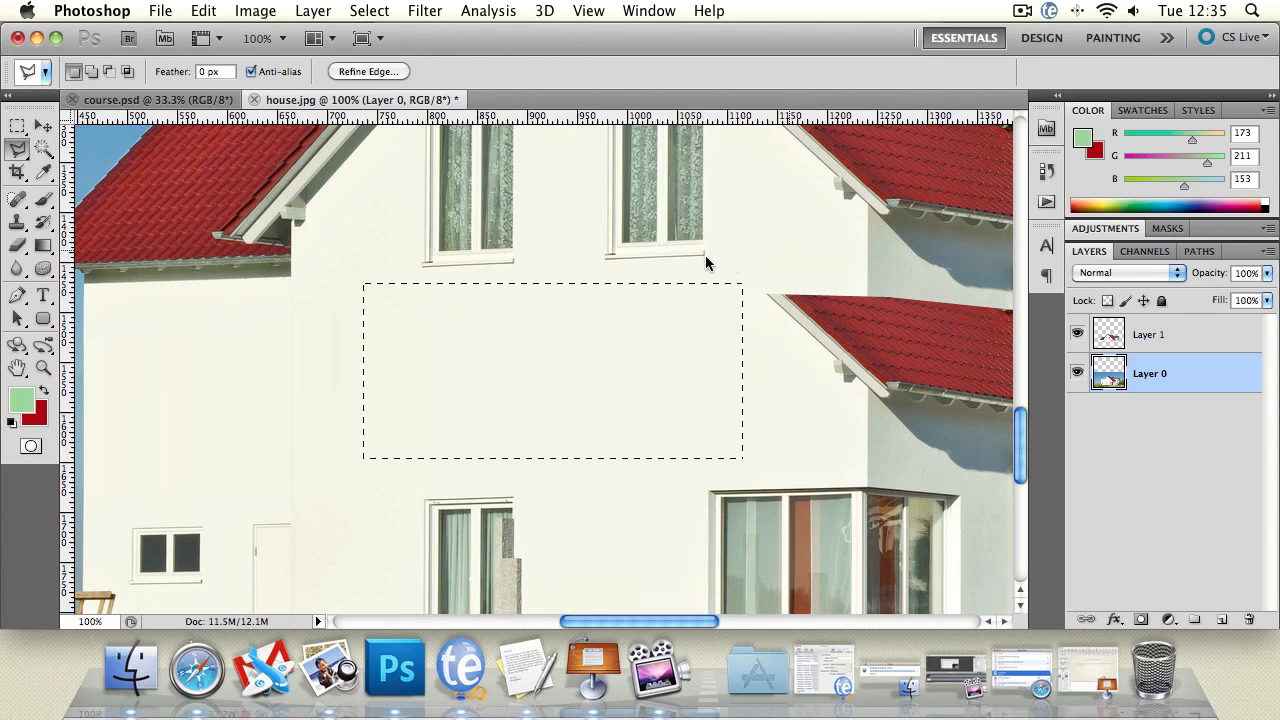
click(706, 258)
double_click(804, 257)
click(801, 266)
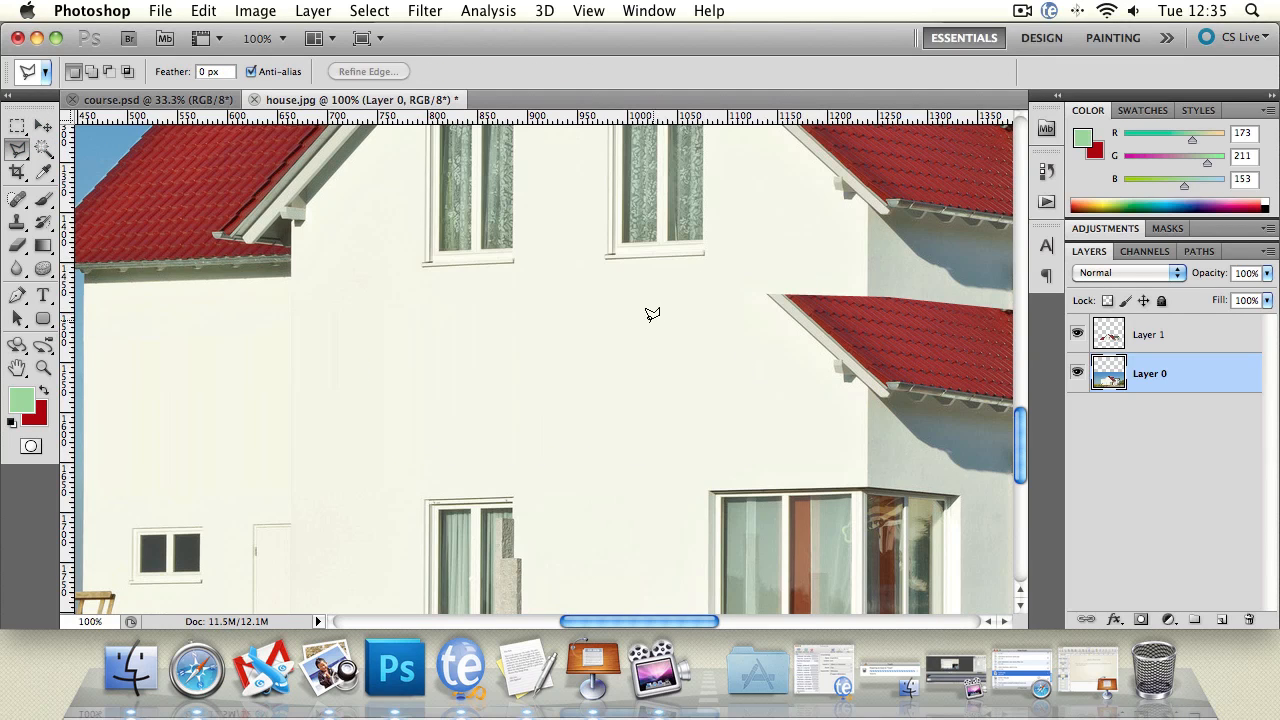
- Blur the streaks in the stretched wall above the ground-floor window with a 58 px Blur tool brush at 100% strength
key(z)
alt+click(560, 381)
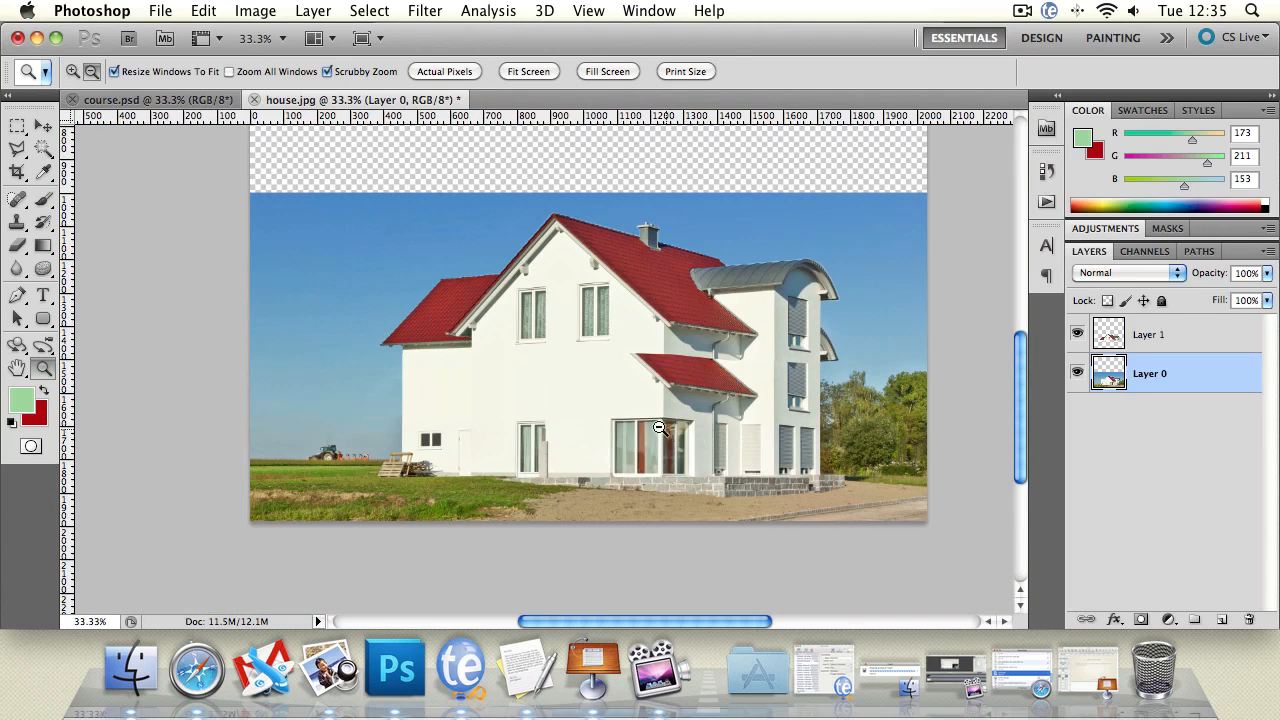
click(586, 409)
click(583, 406)
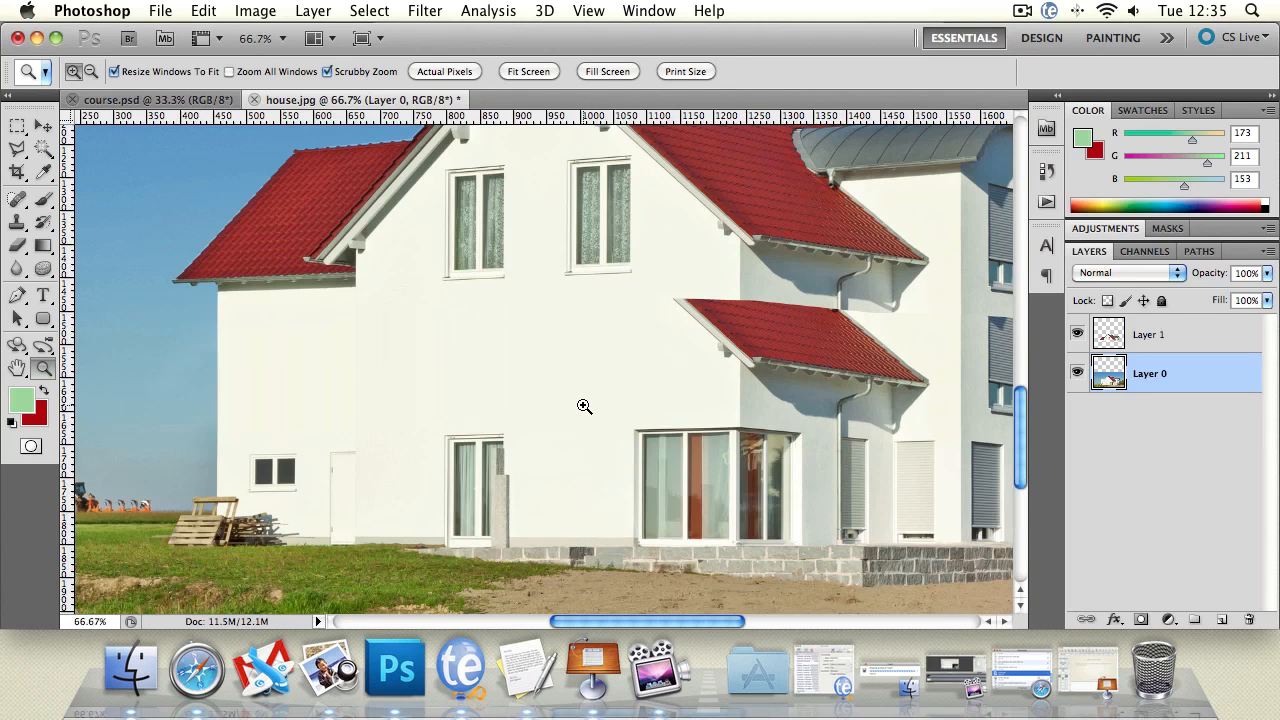
click(580, 336)
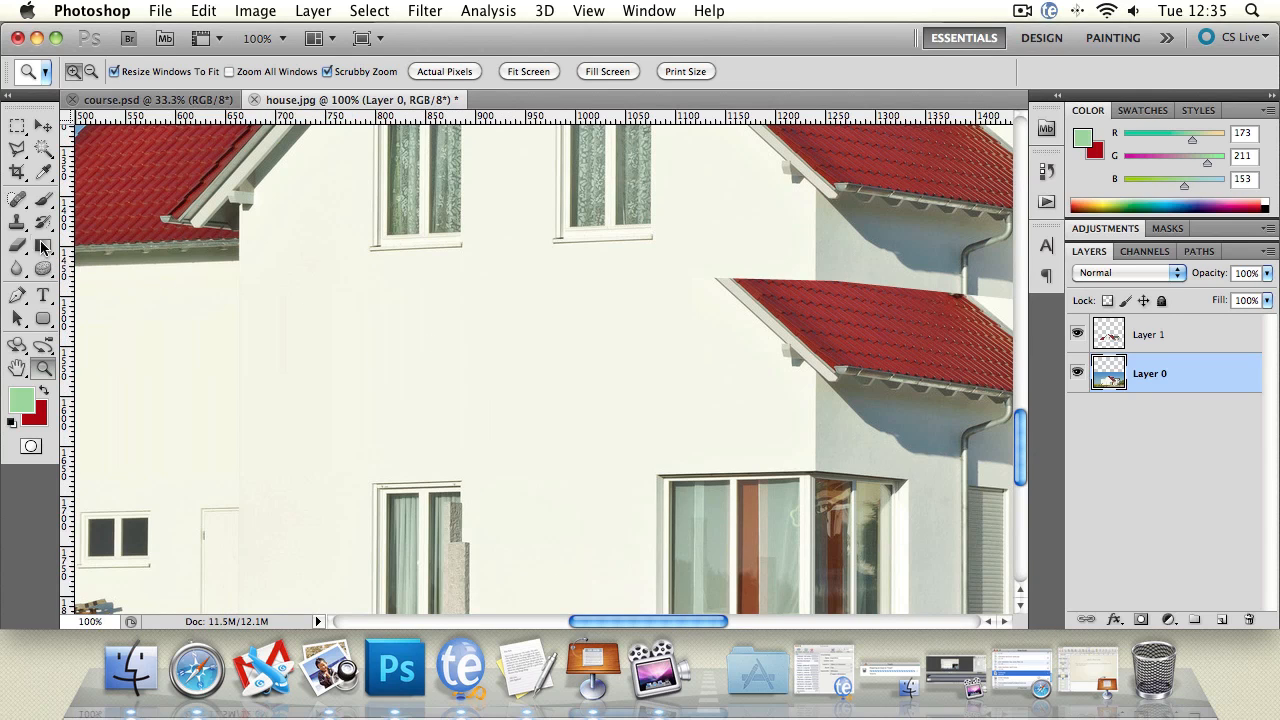
click(17, 246)
click(12, 270)
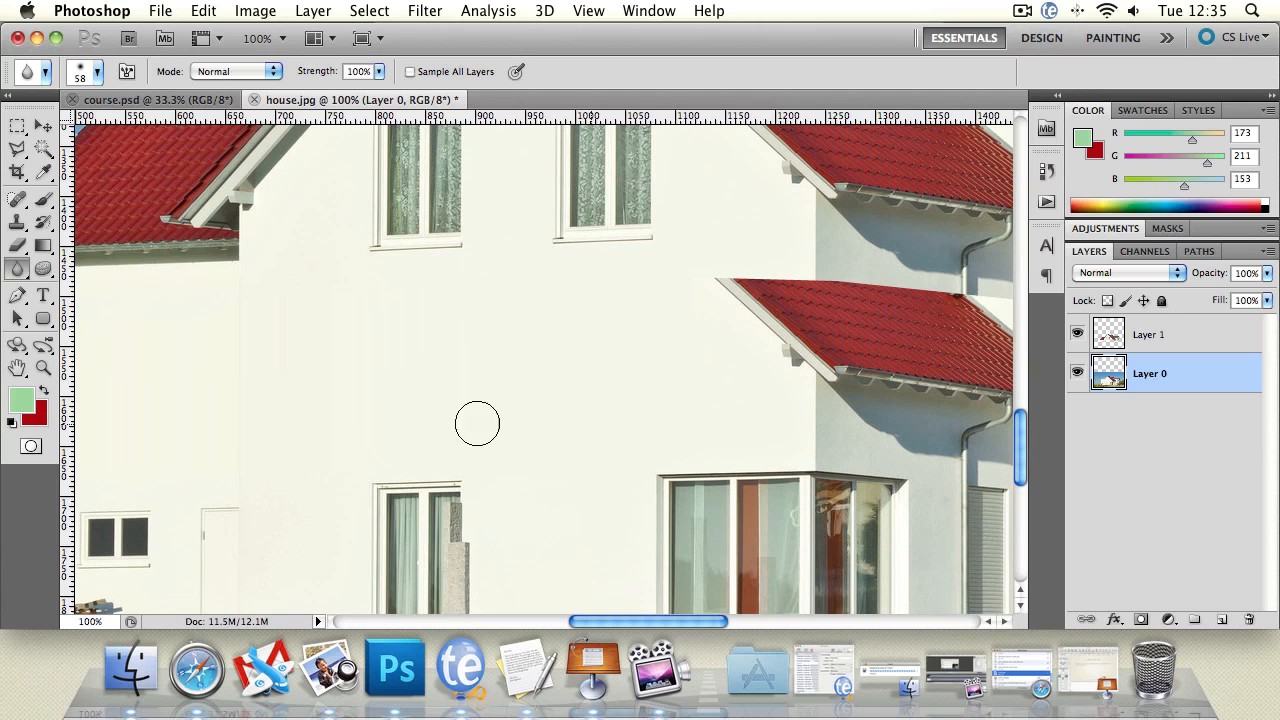
drag(453, 418, 456, 318)
- Make a thin rectangular selection across the wall corner just above the large ground-floor corner window
click(17, 368)
drag(870, 391, 544, 380)
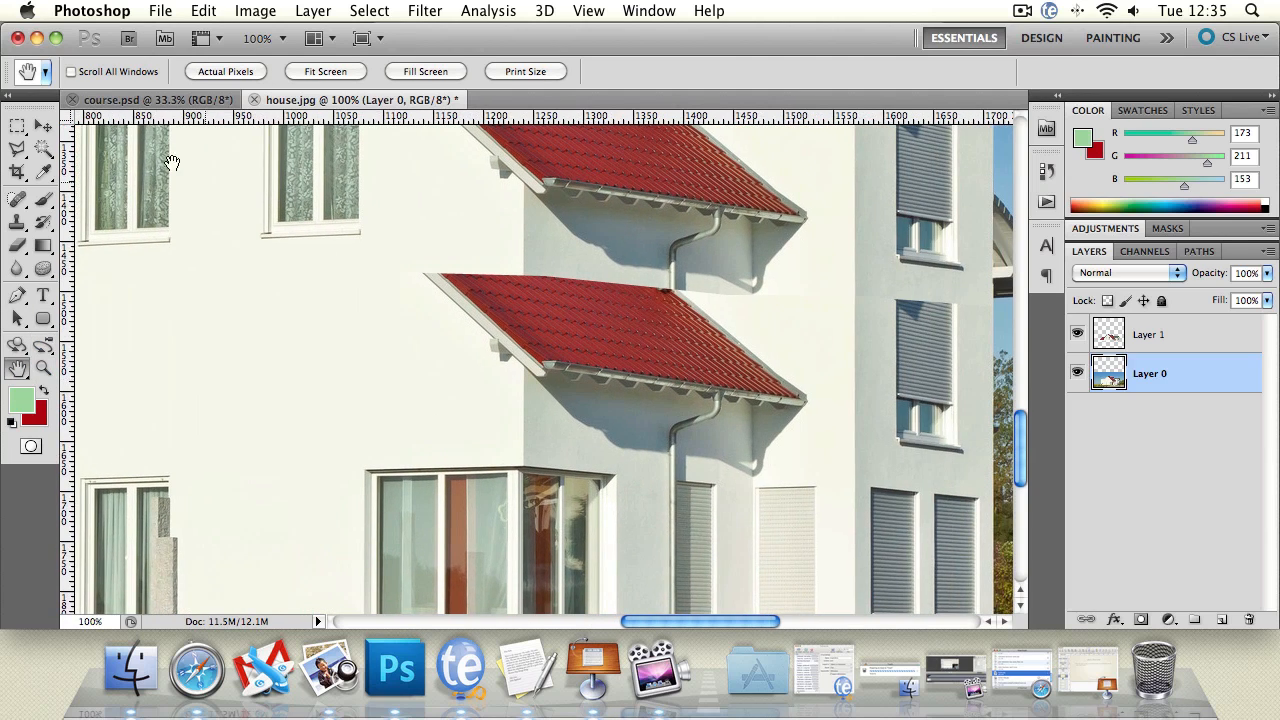
click(17, 127)
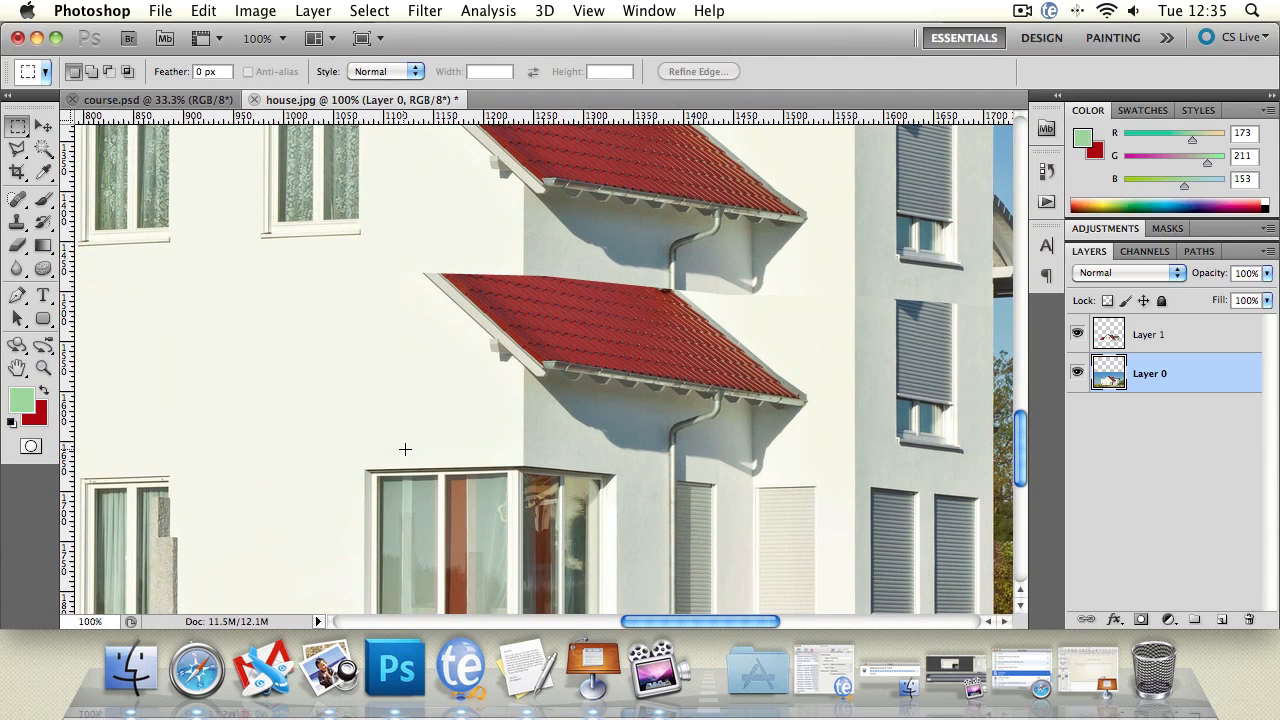
drag(591, 452, 601, 452)
- Stretch the corner wall strip upward to about 2957% height over the front part of the lower right roof and apply it
click(43, 126)
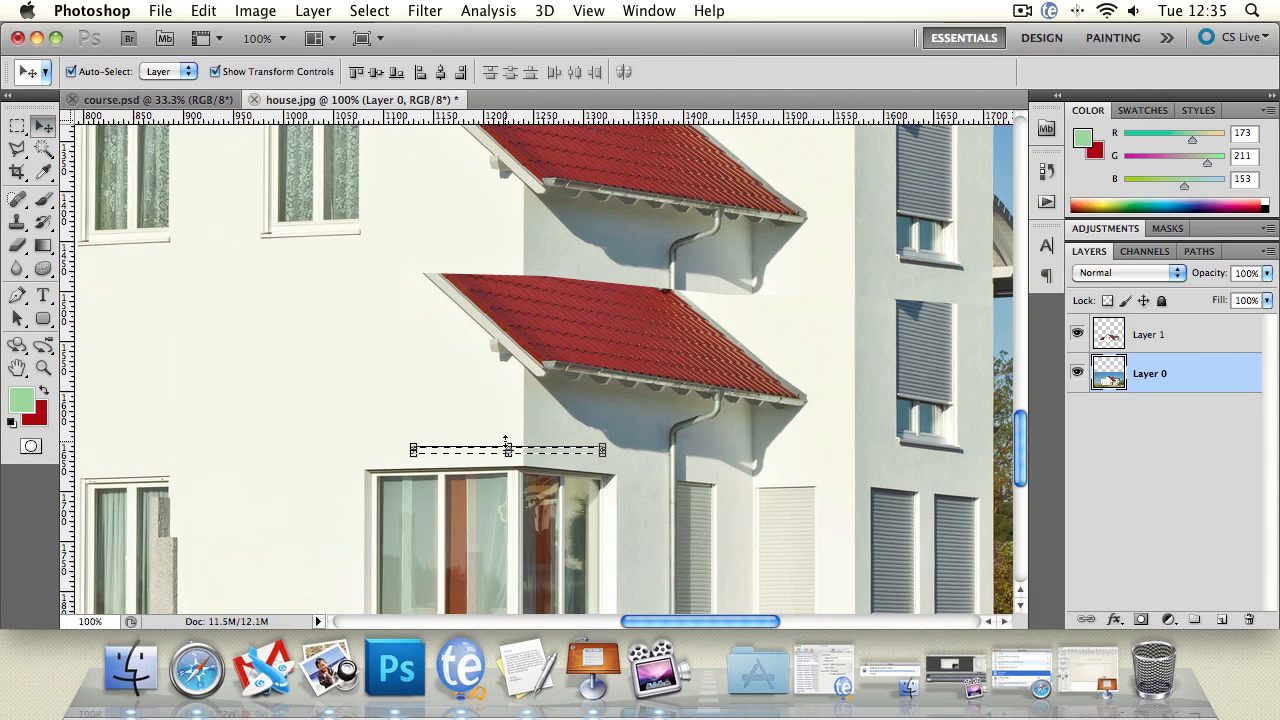
key(super+t)
drag(502, 340, 497, 241)
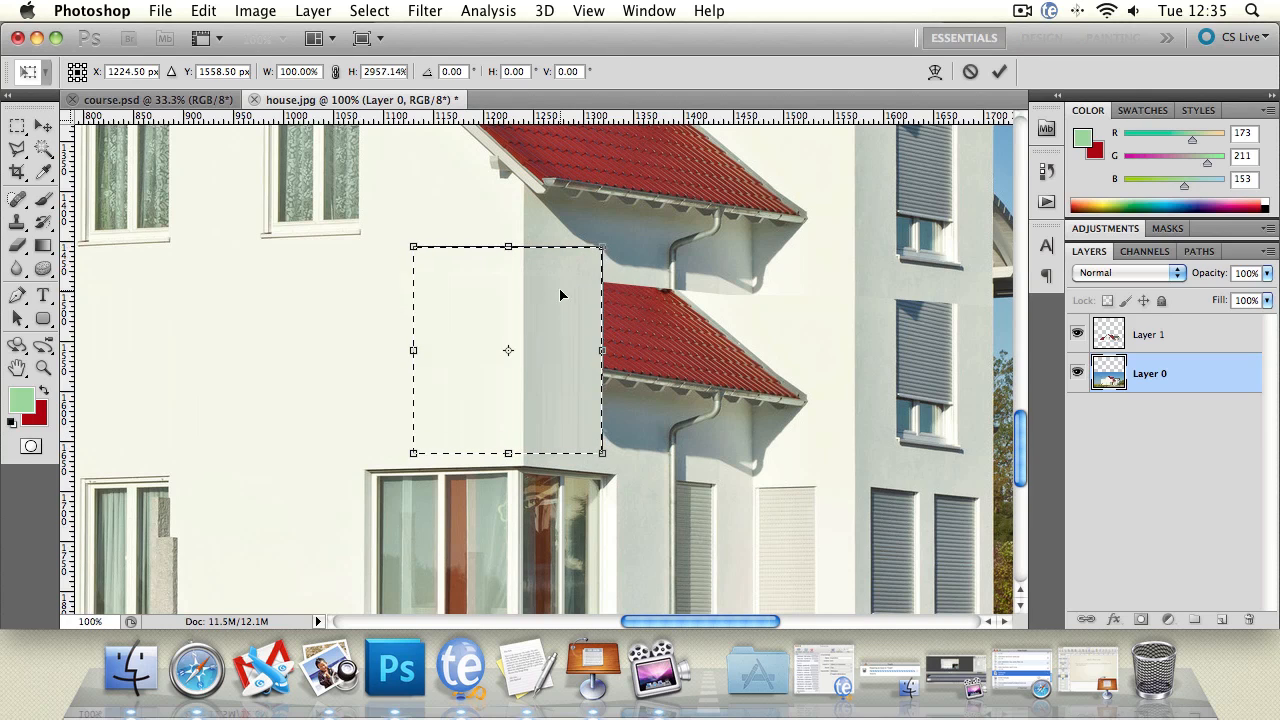
key(Return)
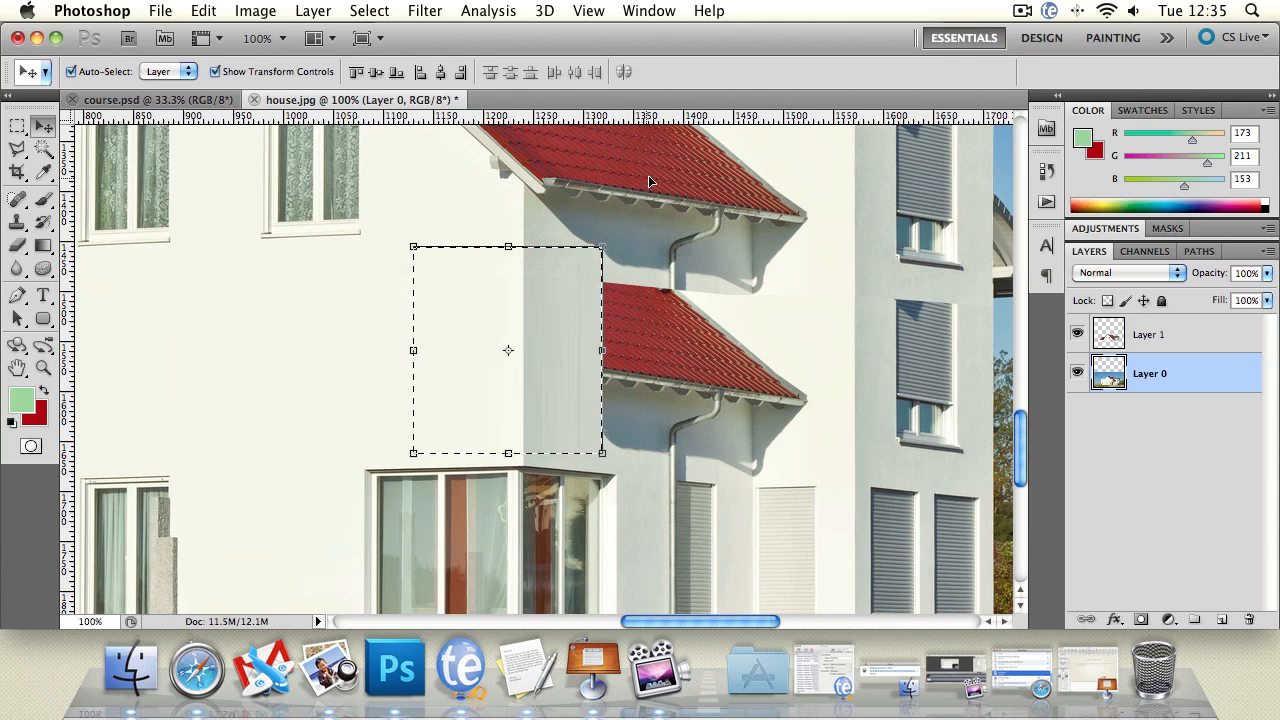
key(l)
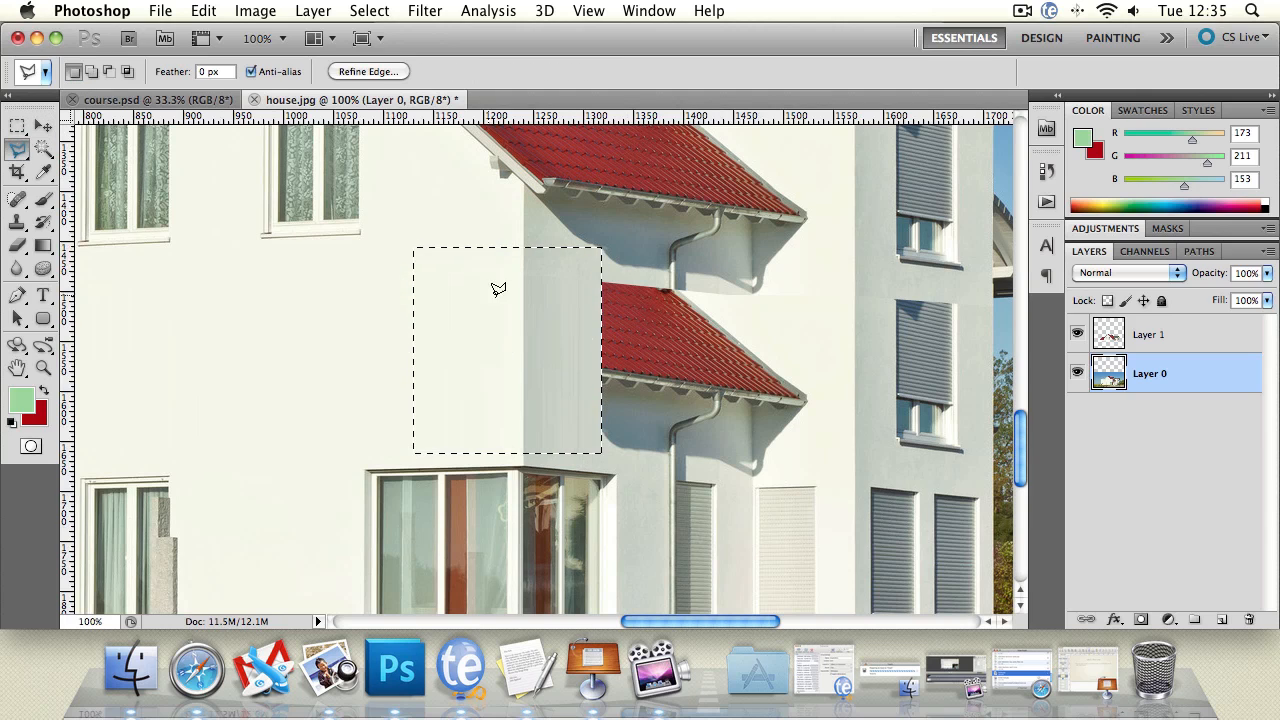
- Deselect the stretched corner wall strip
click(586, 229)
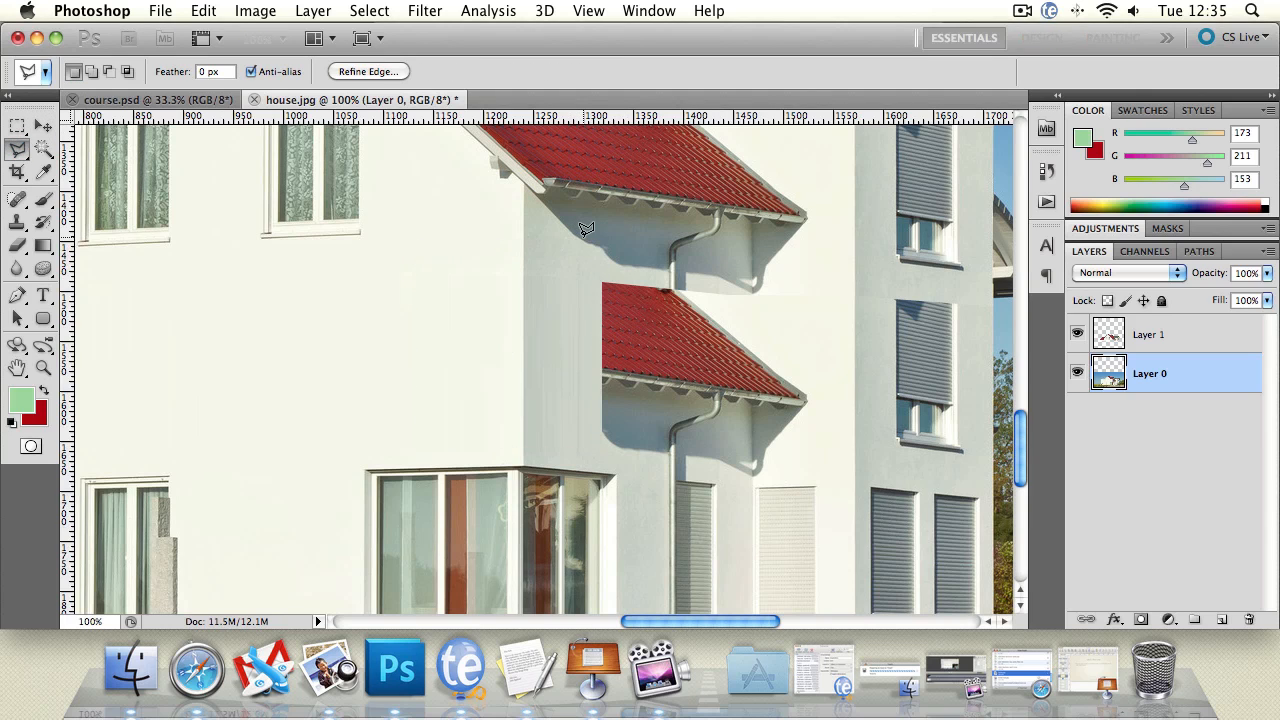
double_click(543, 264)
click(806, 268)
key(v)
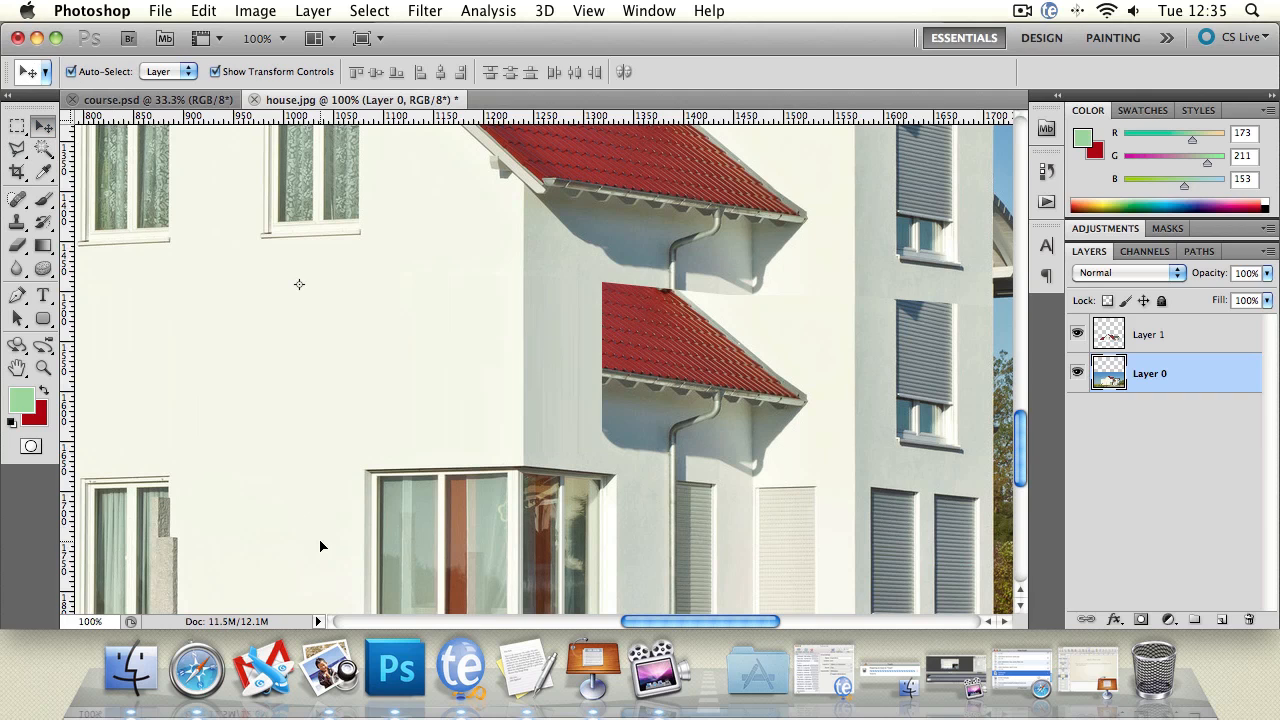
drag(519, 177, 492, 150)
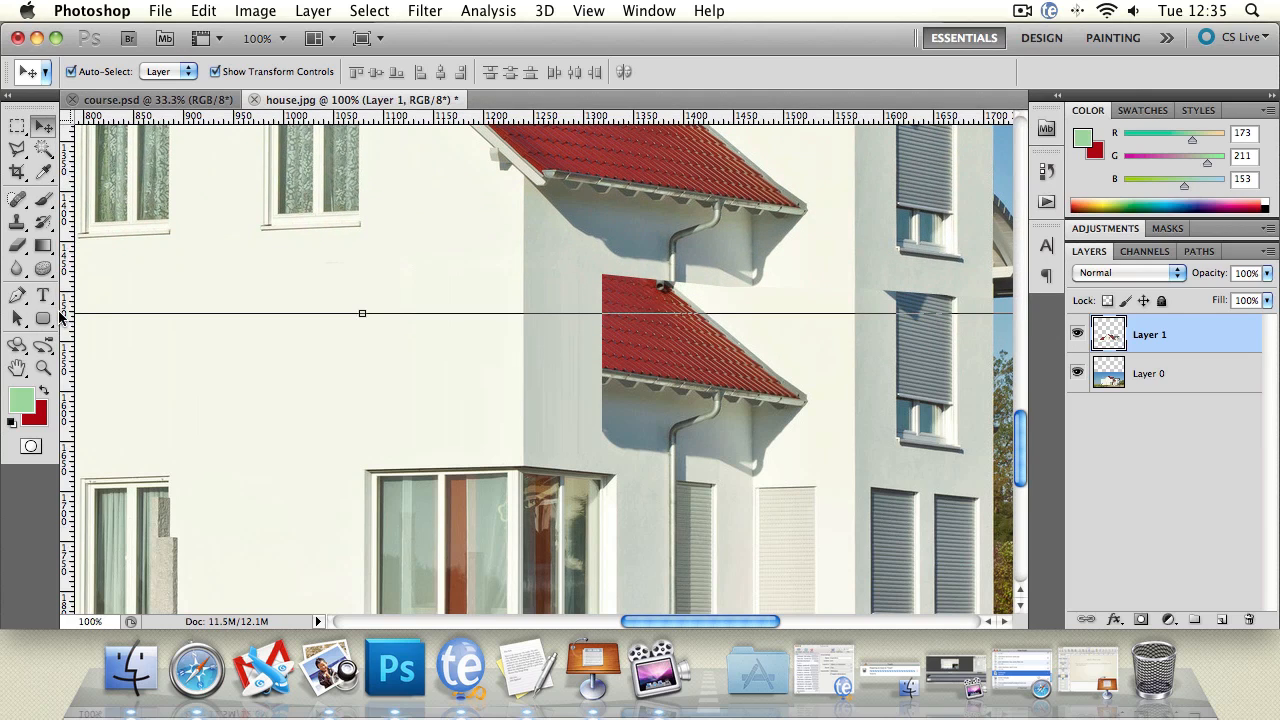
key(super+z)
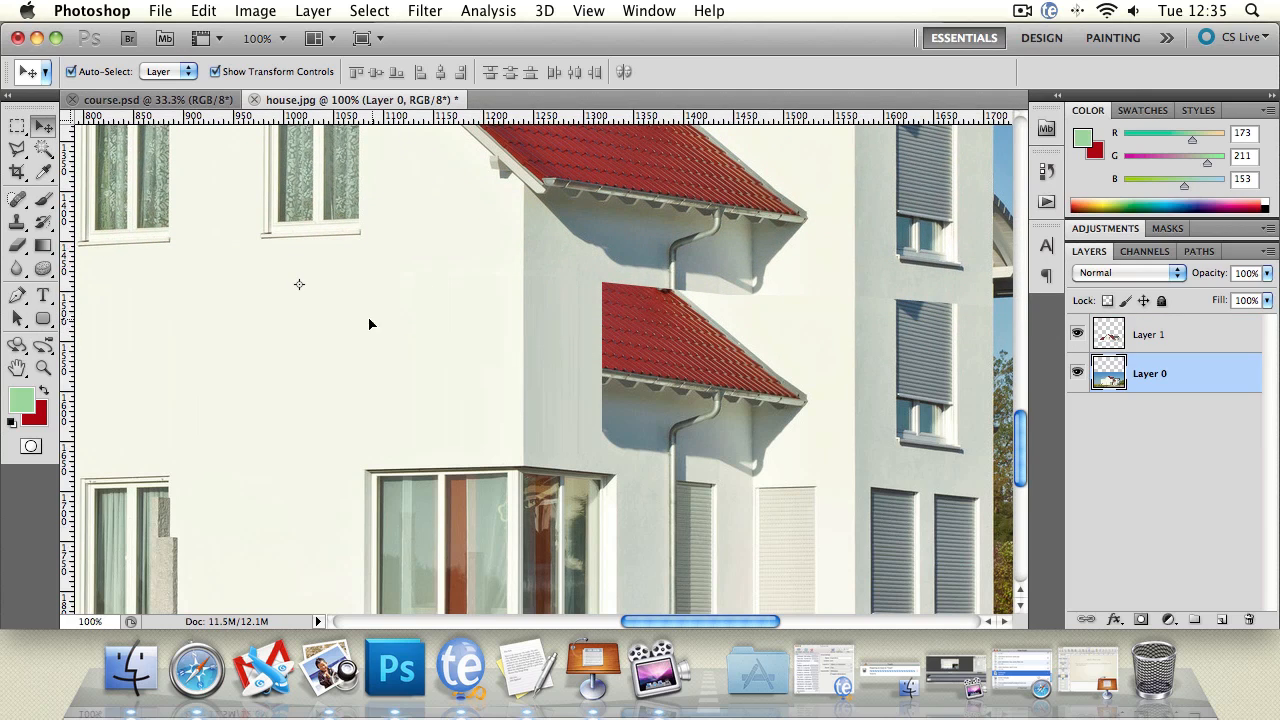
- Make a thin rectangular selection across the wall and downpipe, just below the remaining lower roof's shadow
click(43, 367)
click(565, 401)
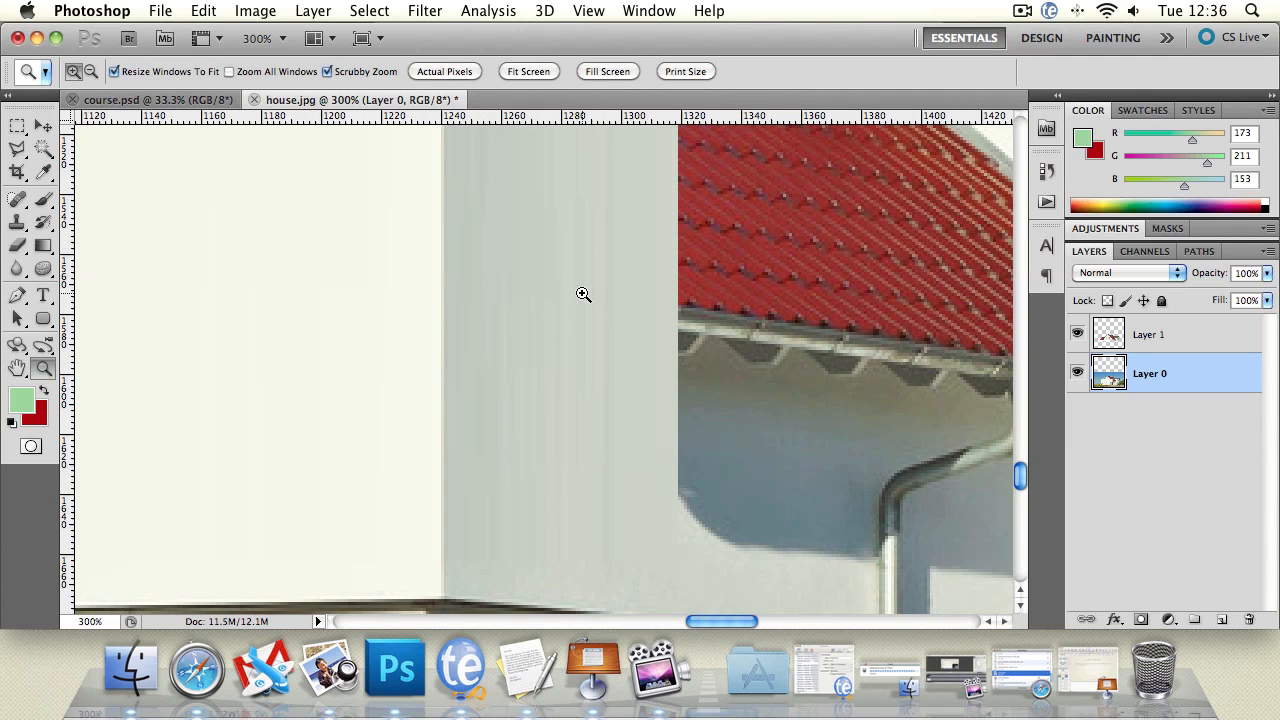
alt+click(535, 344)
alt+click(535, 345)
alt+click(535, 347)
click(535, 347)
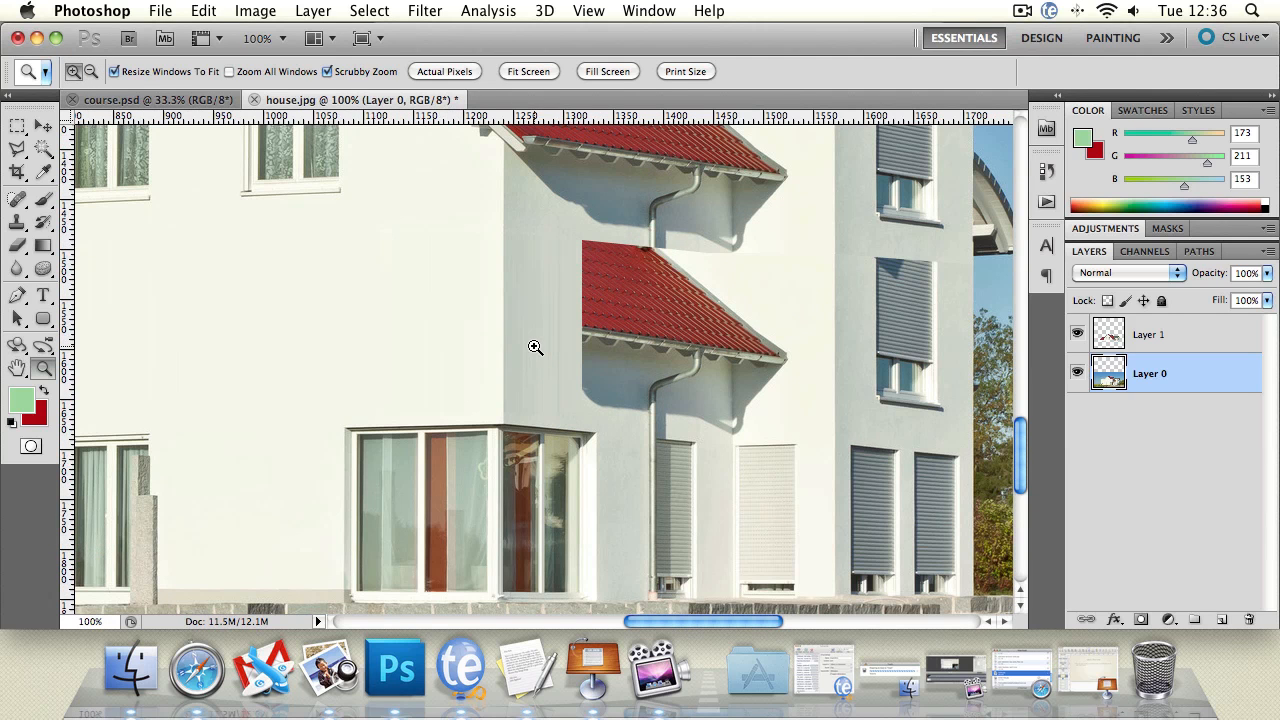
click(17, 125)
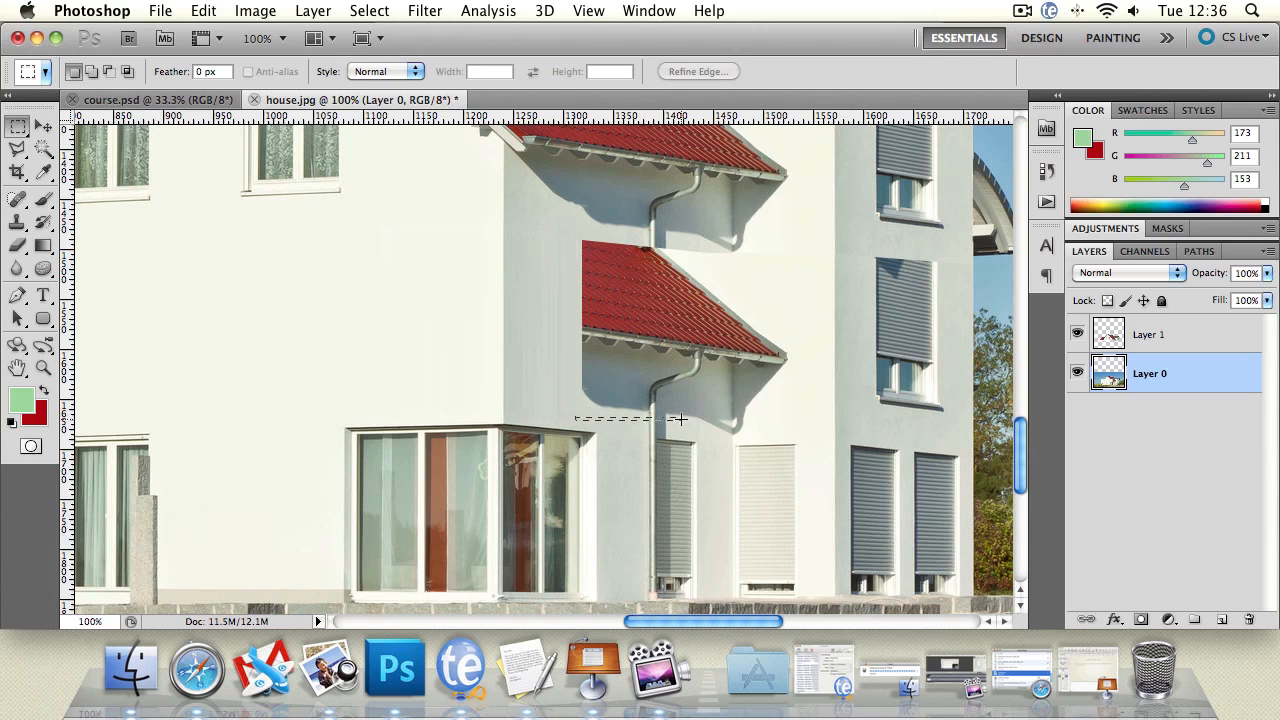
click(43, 125)
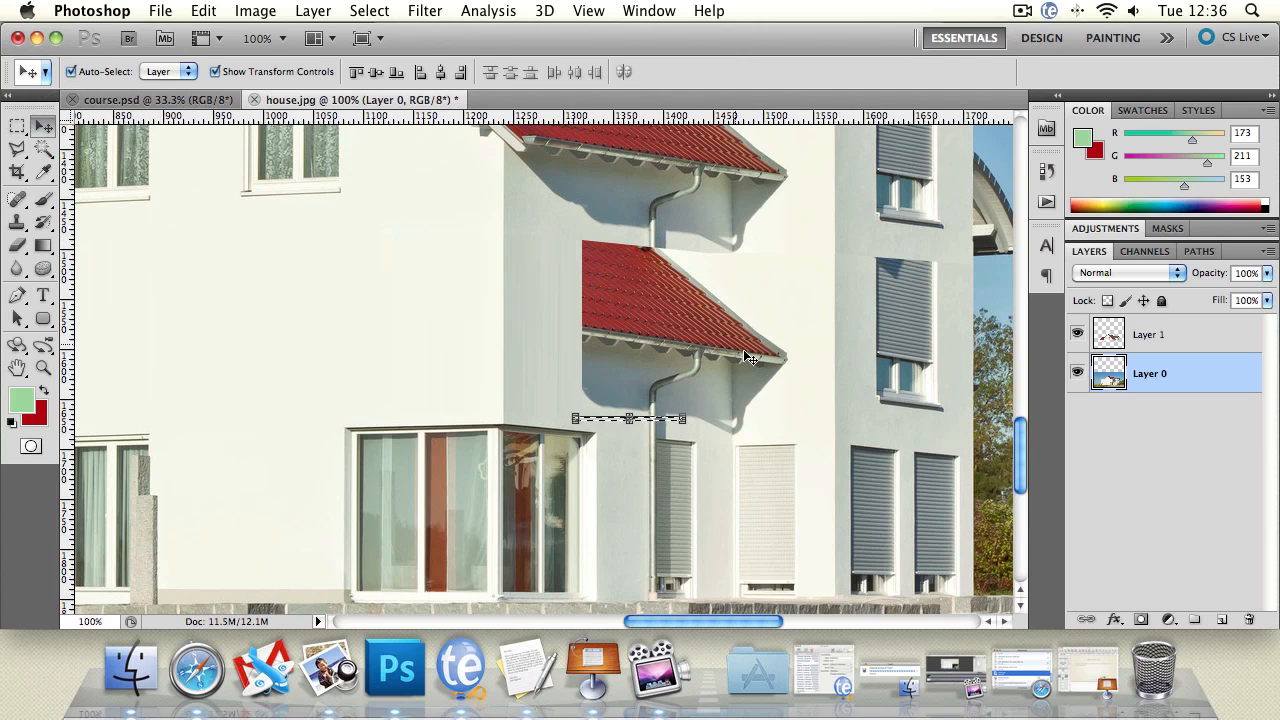
click(628, 417)
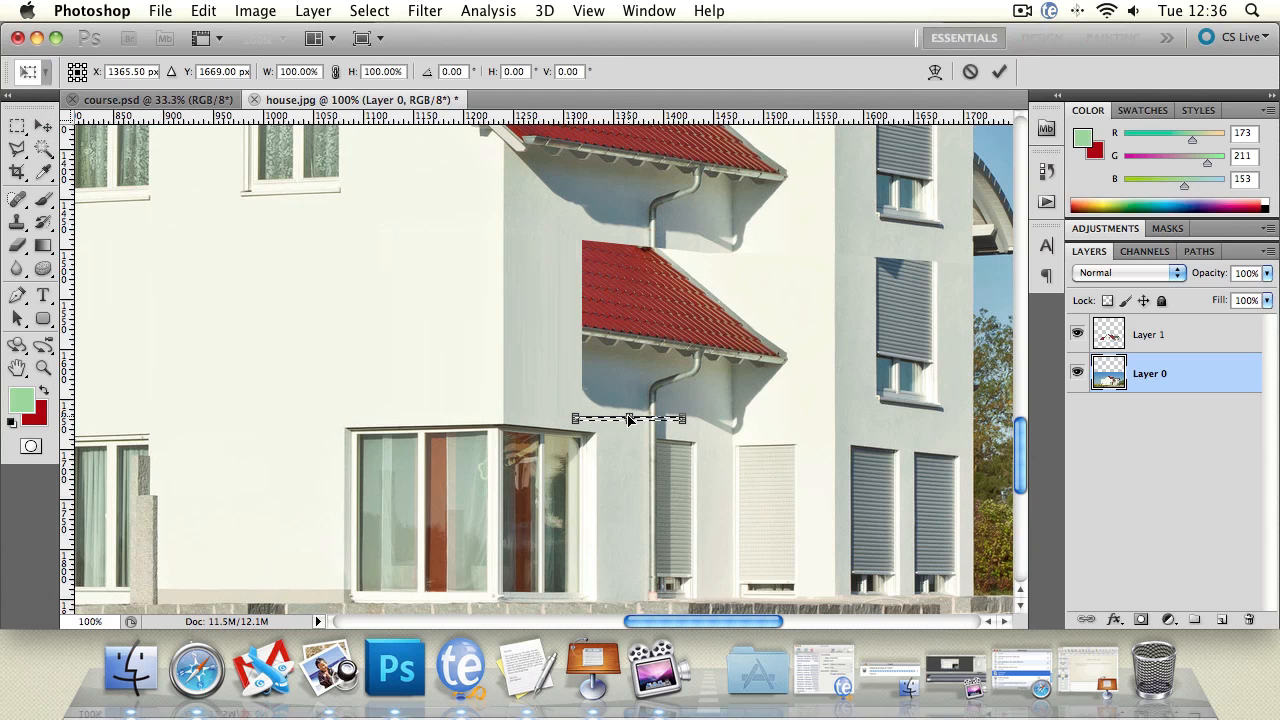
drag(628, 417, 628, 401)
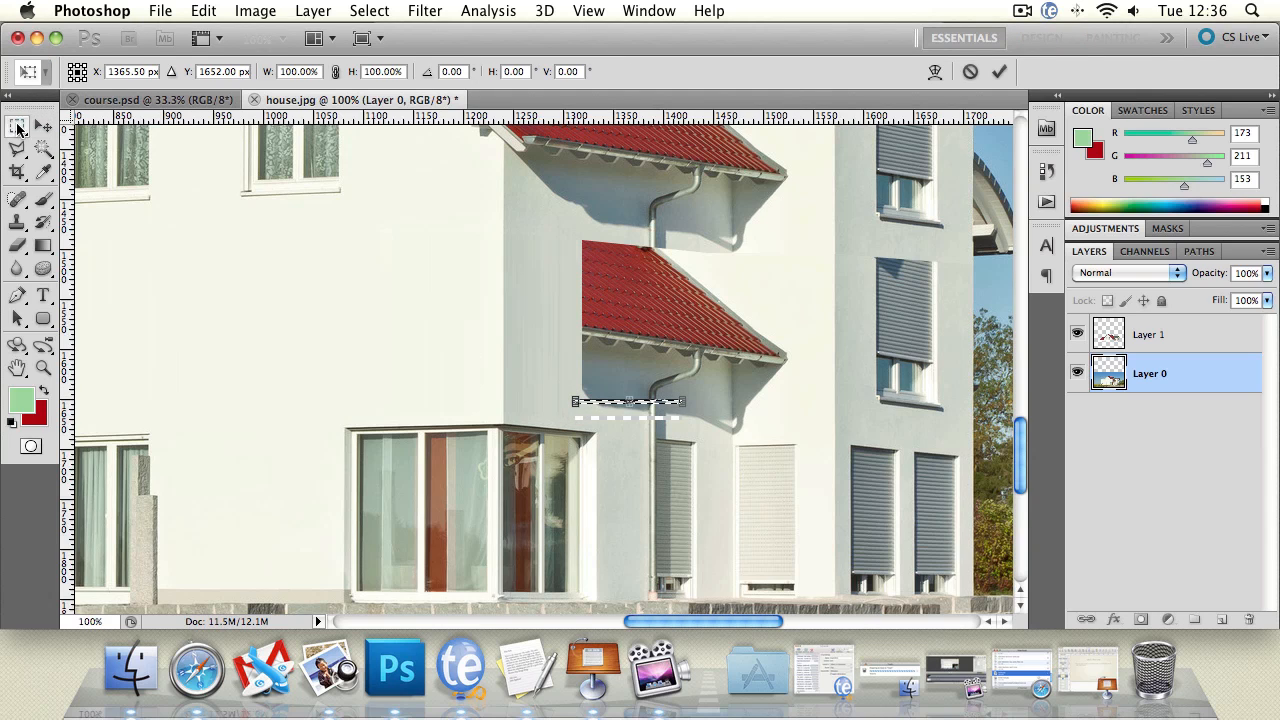
click(18, 128)
click(575, 259)
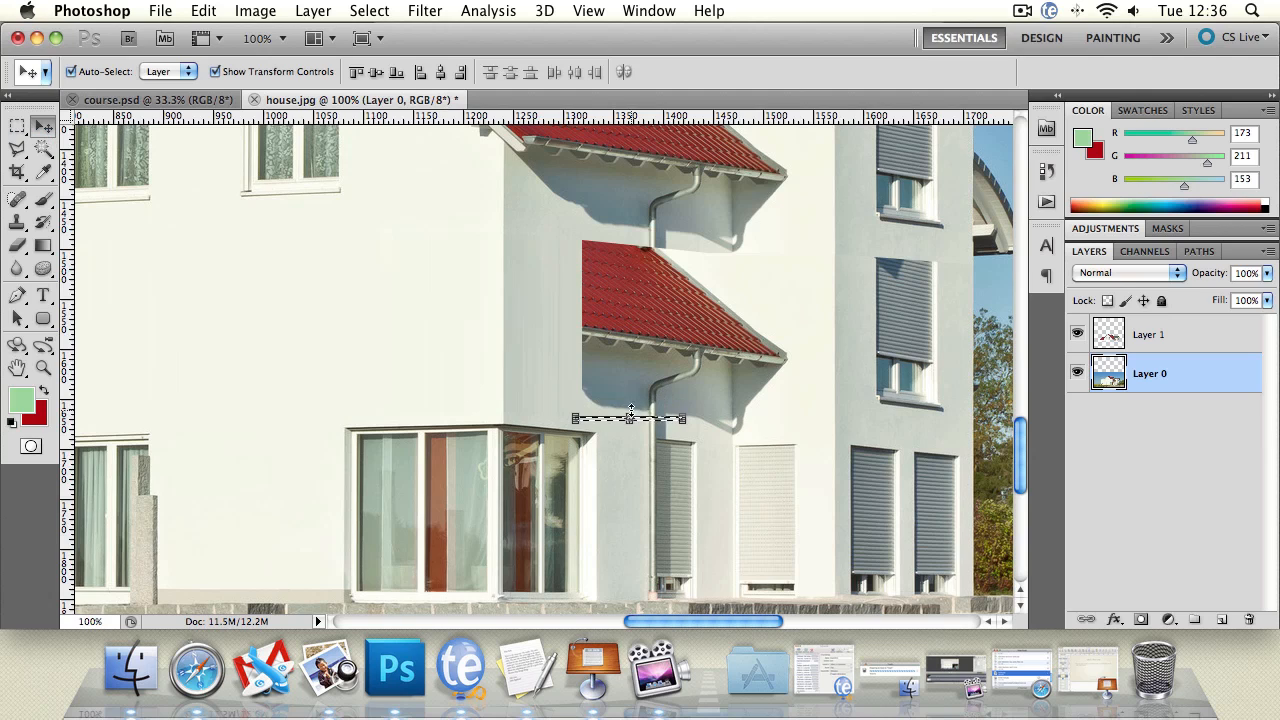
- Stretch the downpipe wall strip upward over the middle of the lower roof to meet the upper pipe, apply it and deselect
click(631, 413)
drag(628, 413, 628, 215)
key(Return)
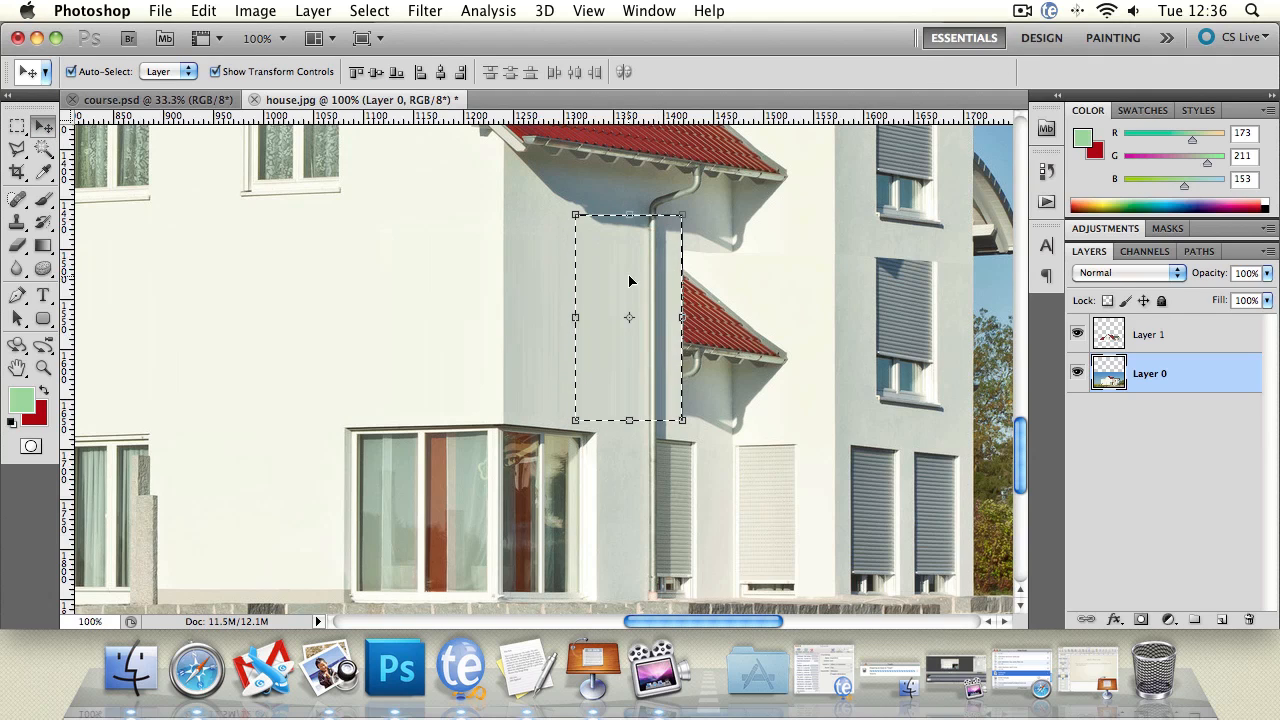
click(16, 152)
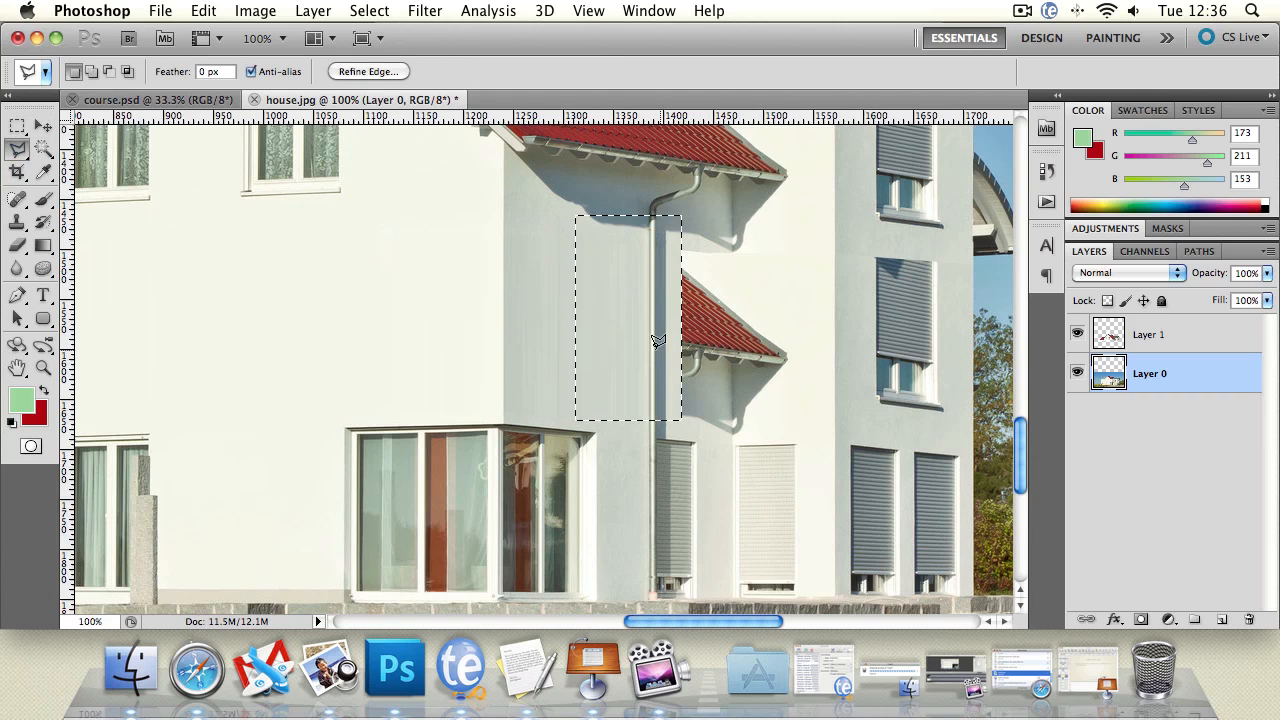
click(602, 336)
click(654, 201)
double_click(675, 194)
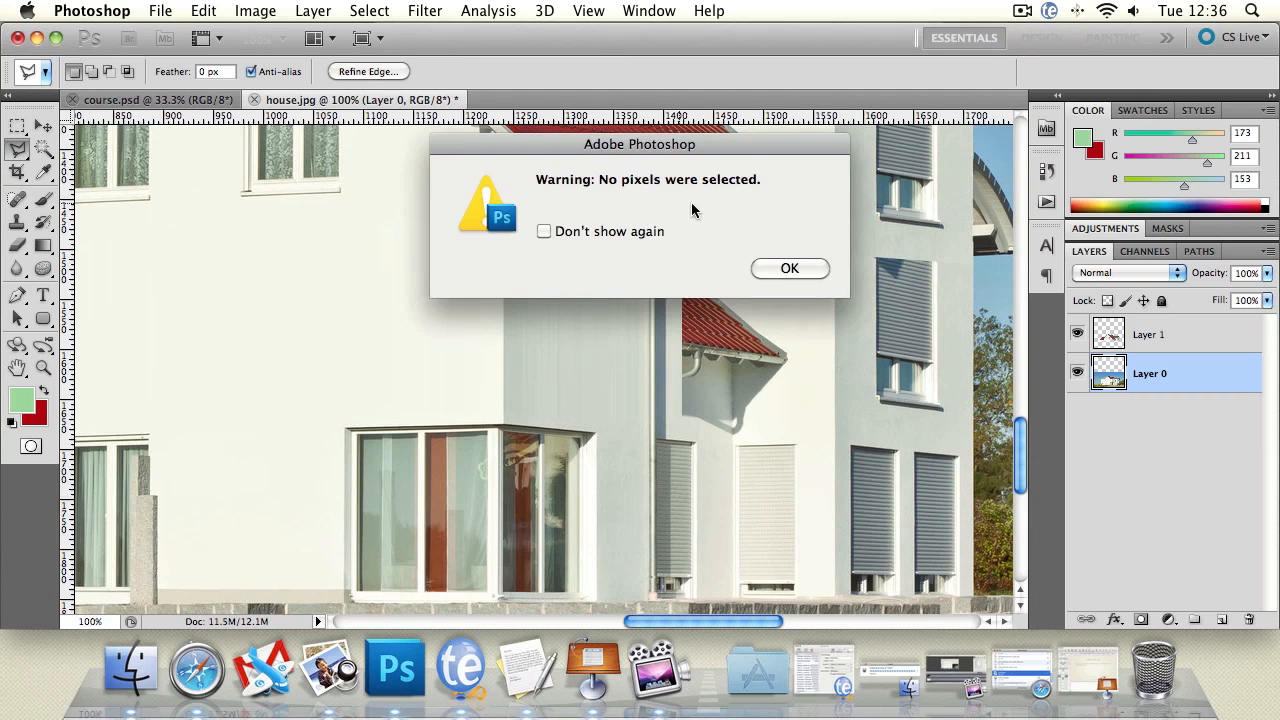
click(788, 266)
- Make a thin rectangular selection across the wall just above the leftover roof piece and nudge it onto the shaded wall edge
scroll(703, 315, right, 5)
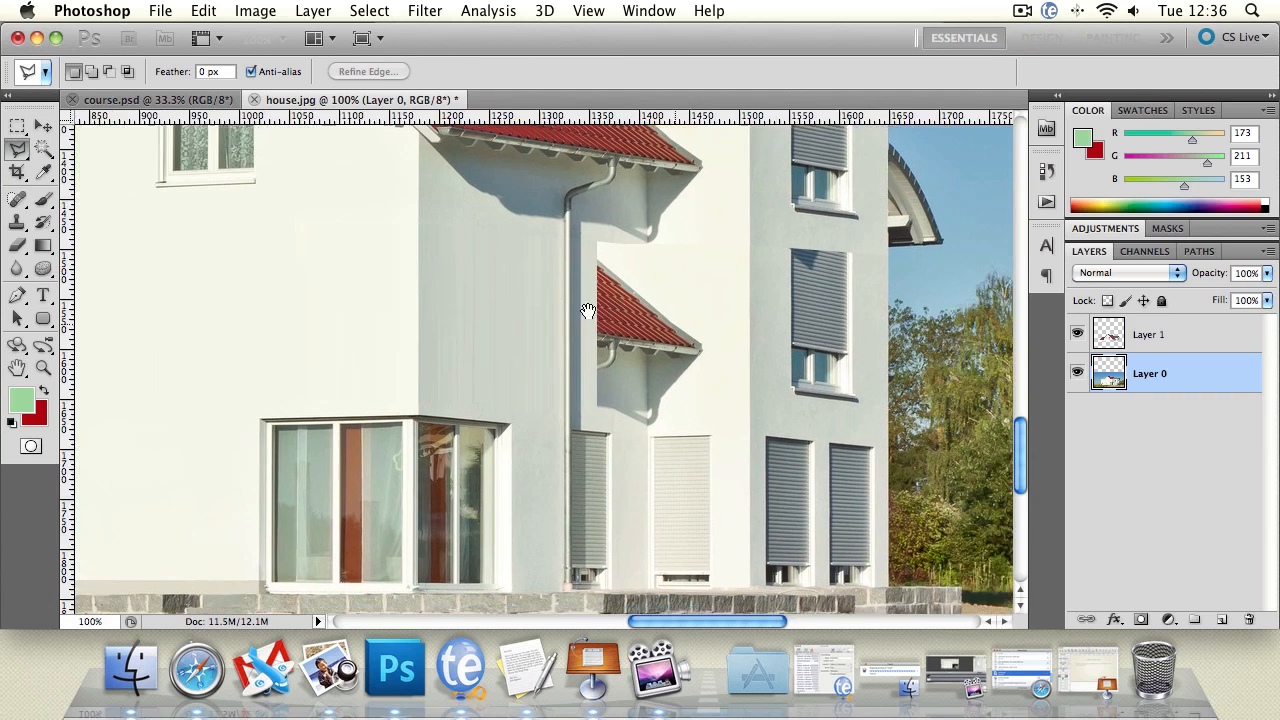
click(20, 130)
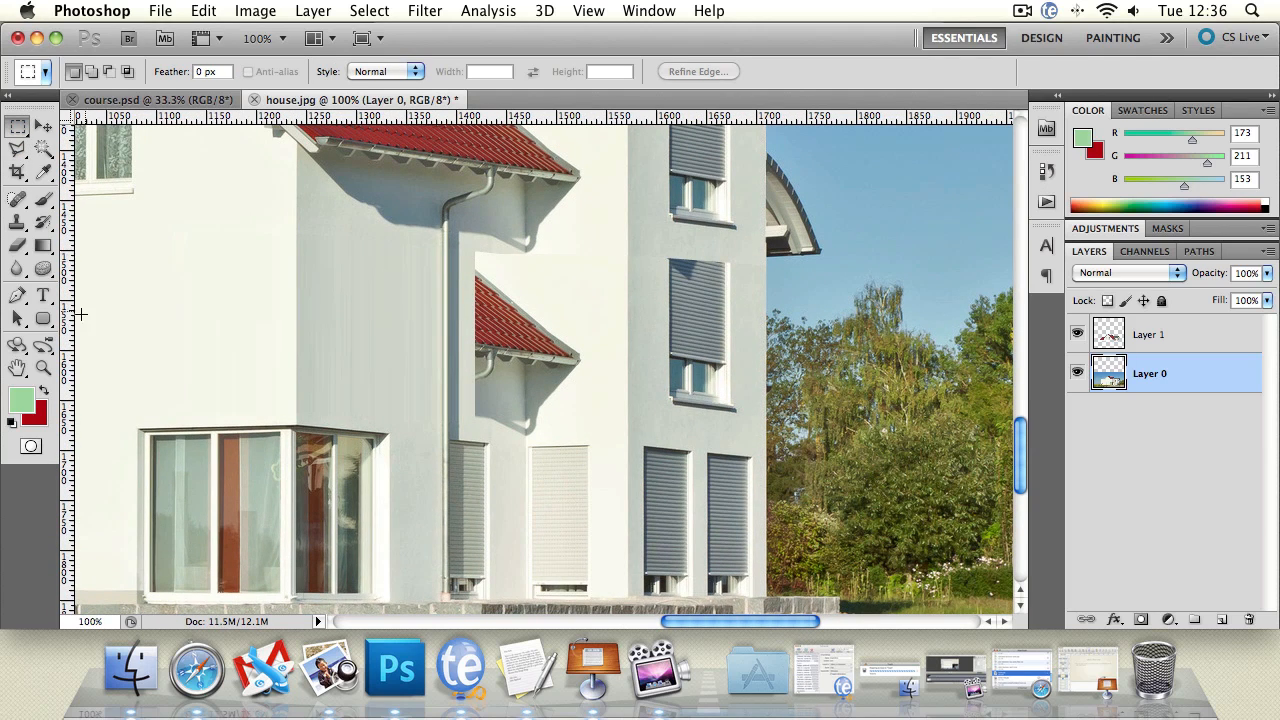
click(44, 367)
click(466, 274)
click(603, 276)
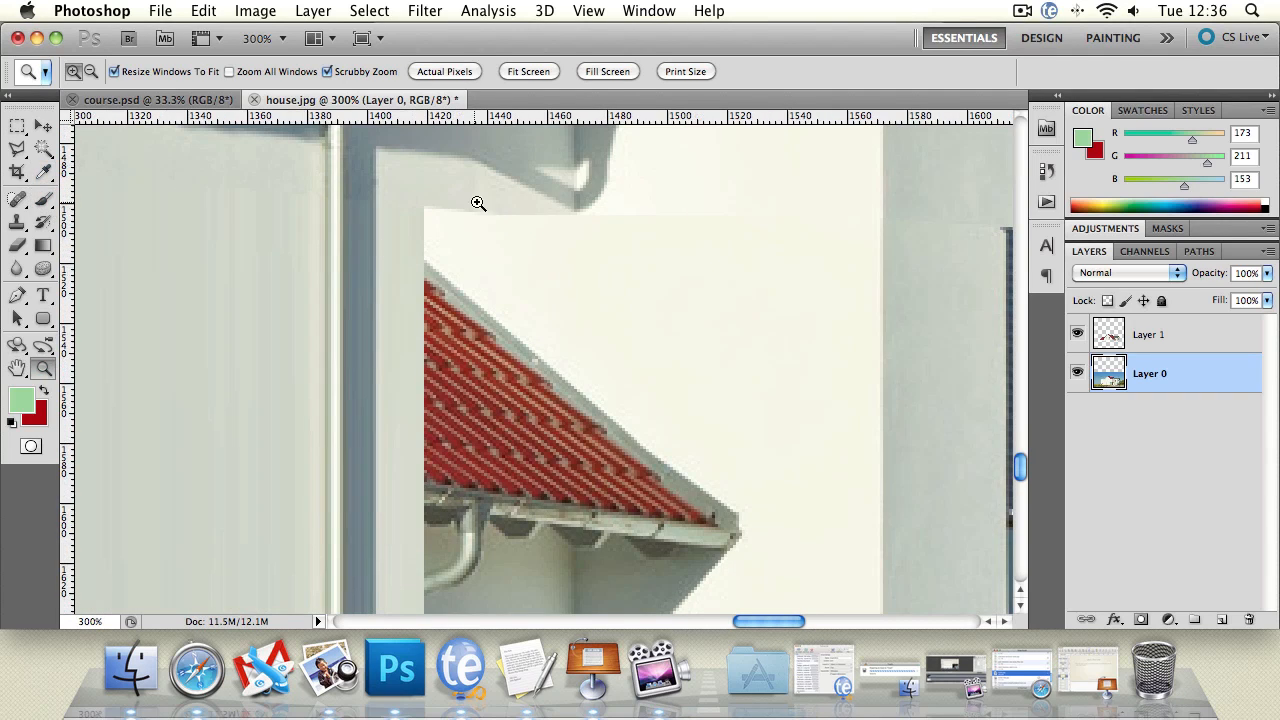
key(m)
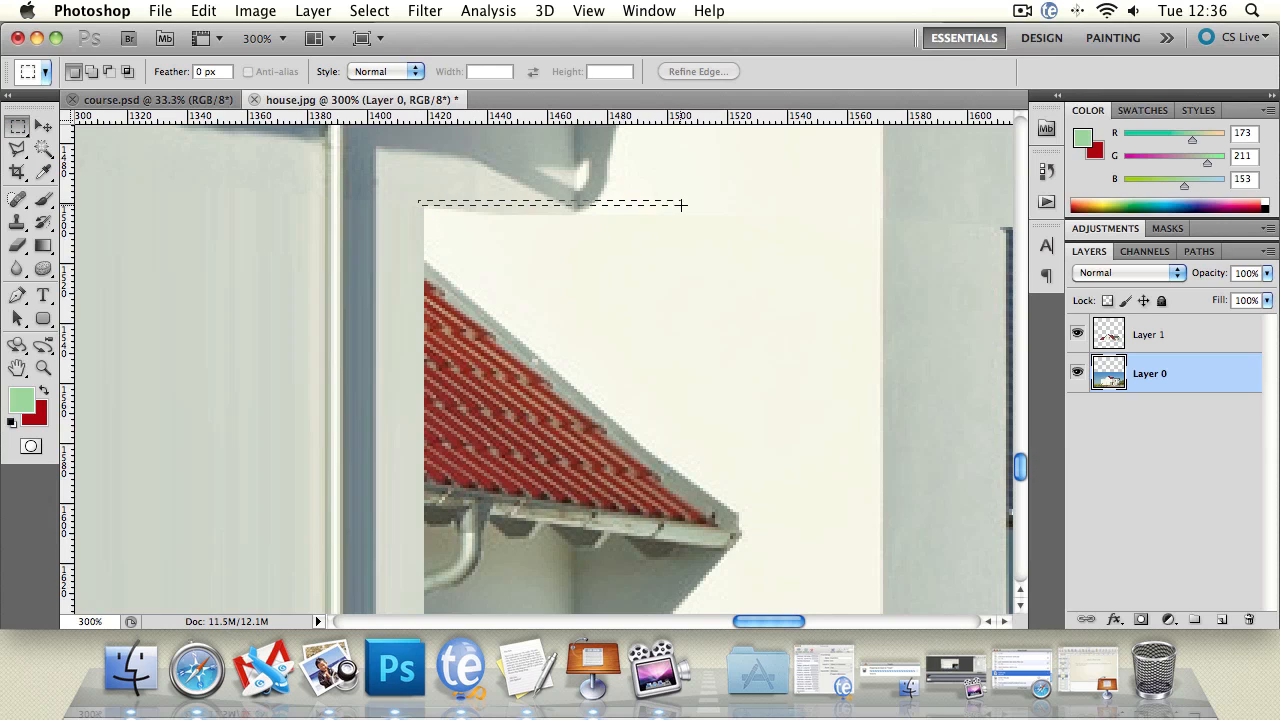
drag(690, 203, 418, 207)
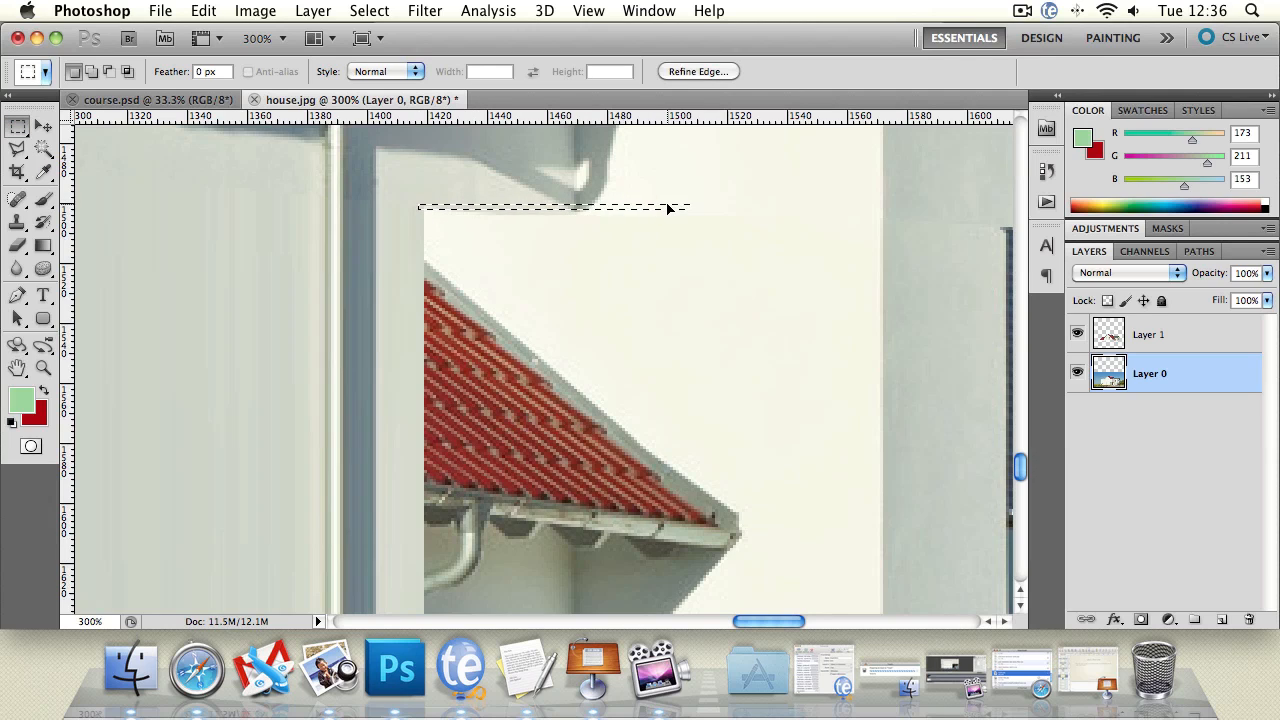
drag(668, 208, 669, 211)
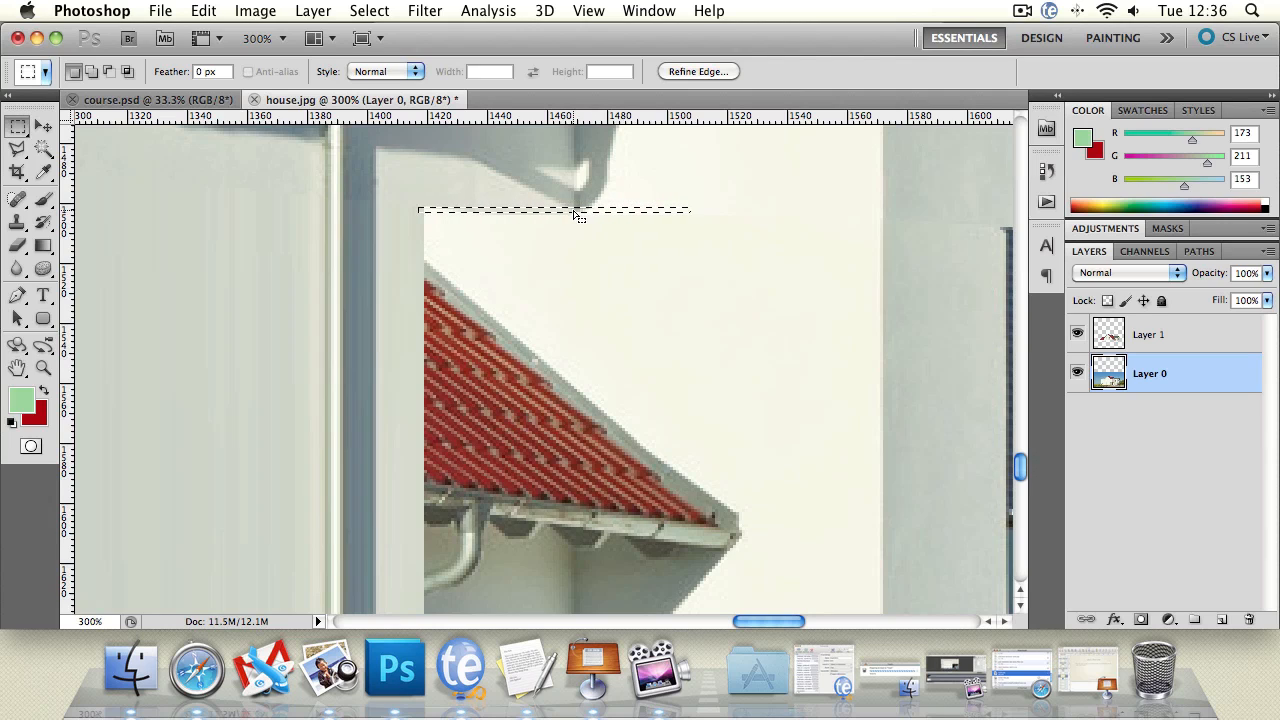
mouse_move(576, 213)
mouse_down()
mouse_move(600, 211)
mouse_move(587, 212)
mouse_up()
- Try to flatten the thin selection outline to 16.67% height with Transform Selection
click(381, 12)
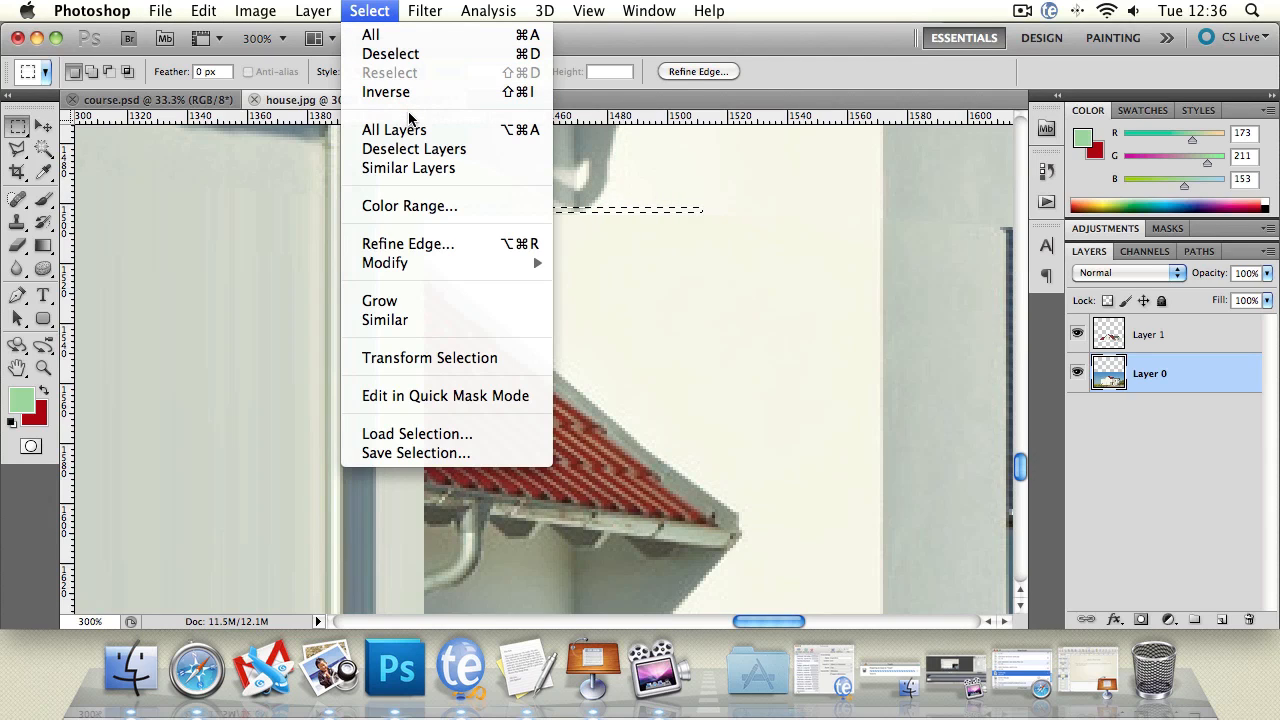
click(461, 358)
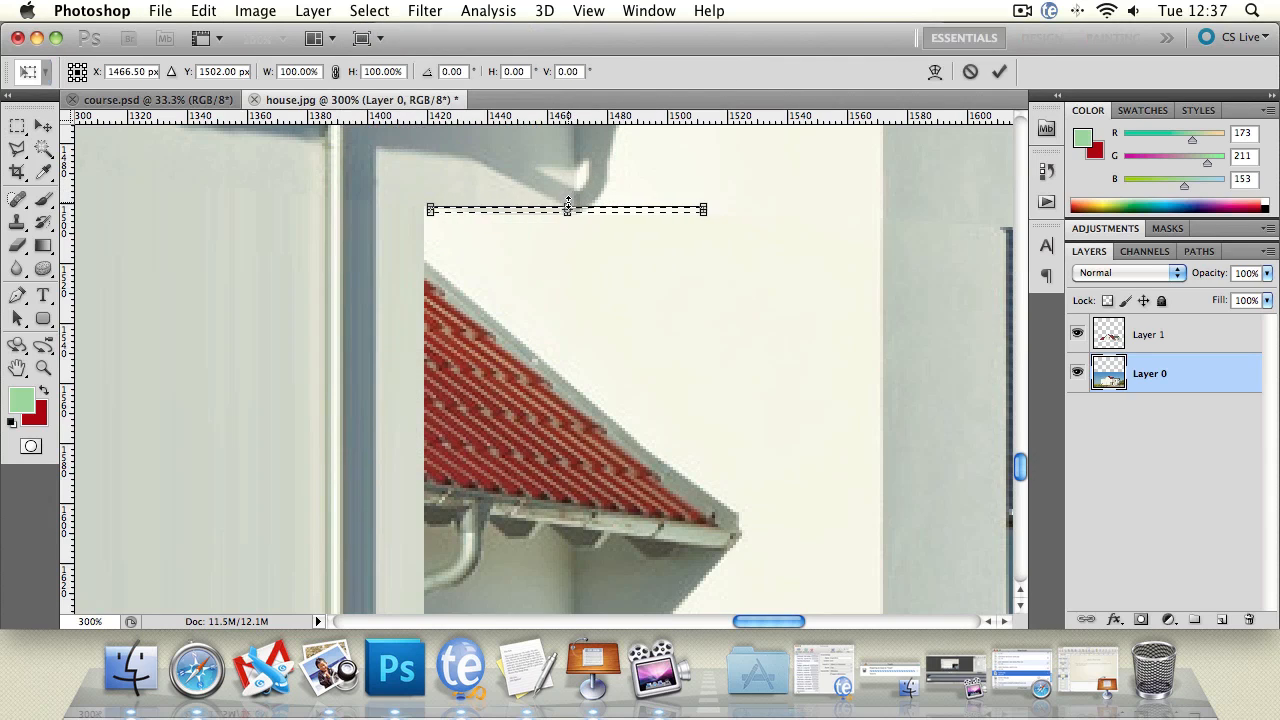
drag(567, 205, 566, 210)
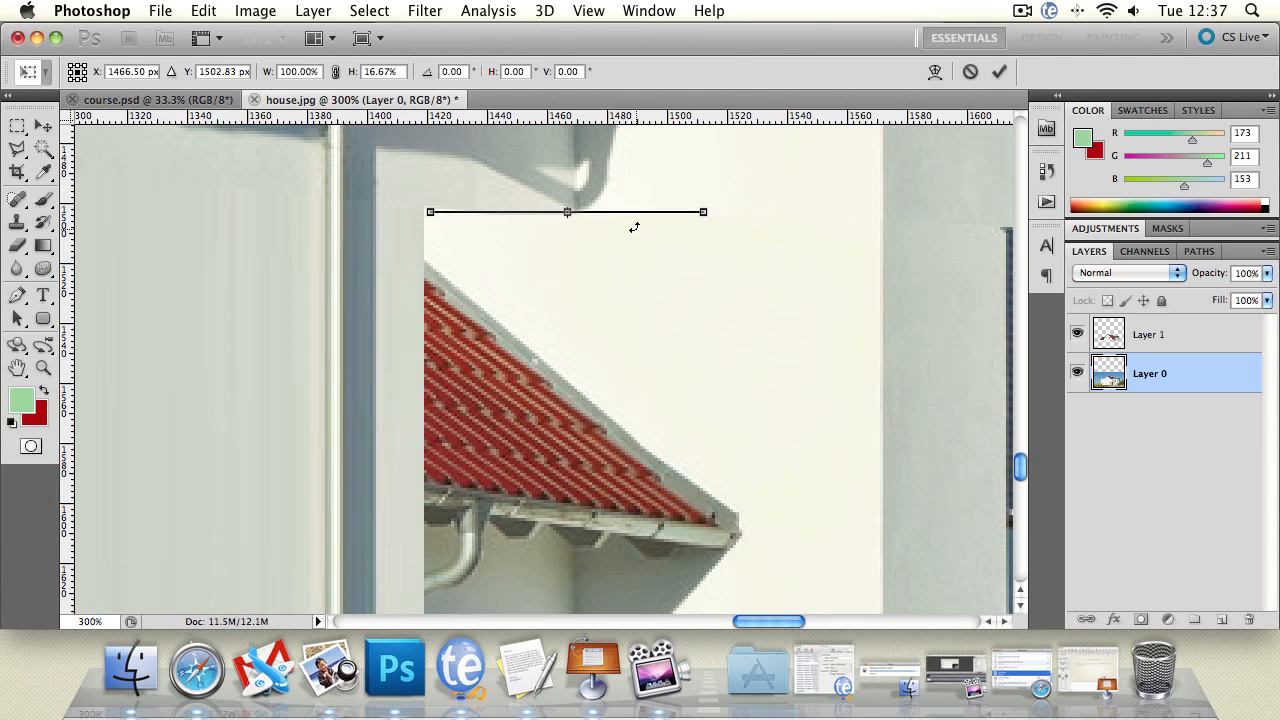
key(Return)
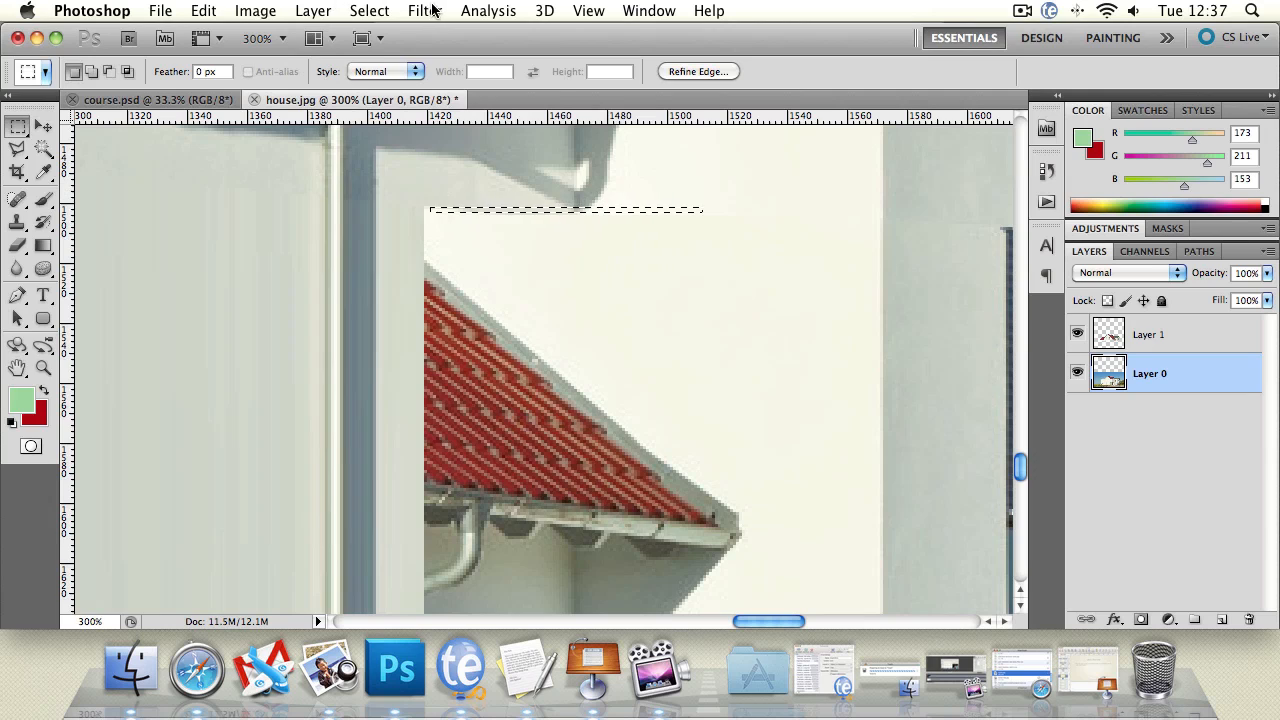
- Scale the selection outline to 50% height with Transform Selection, apply it and shift it slightly up along the wall edge
click(369, 11)
click(438, 357)
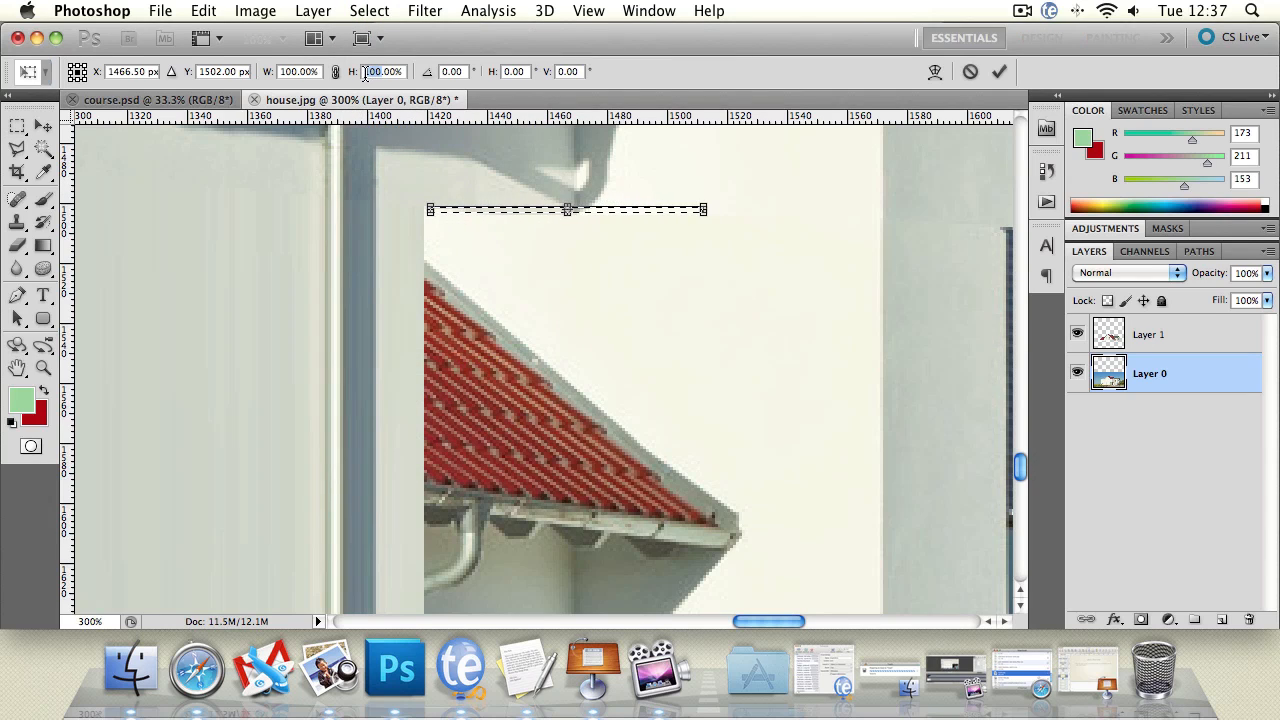
text(5)
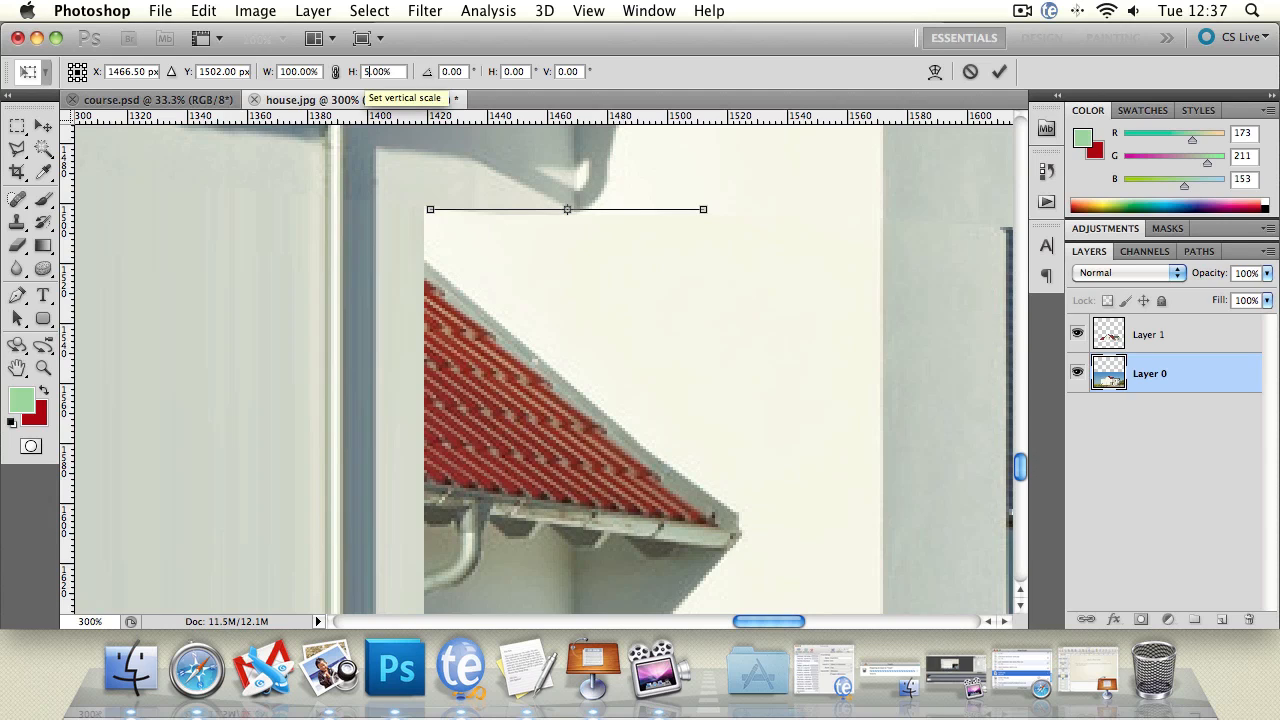
text(0)
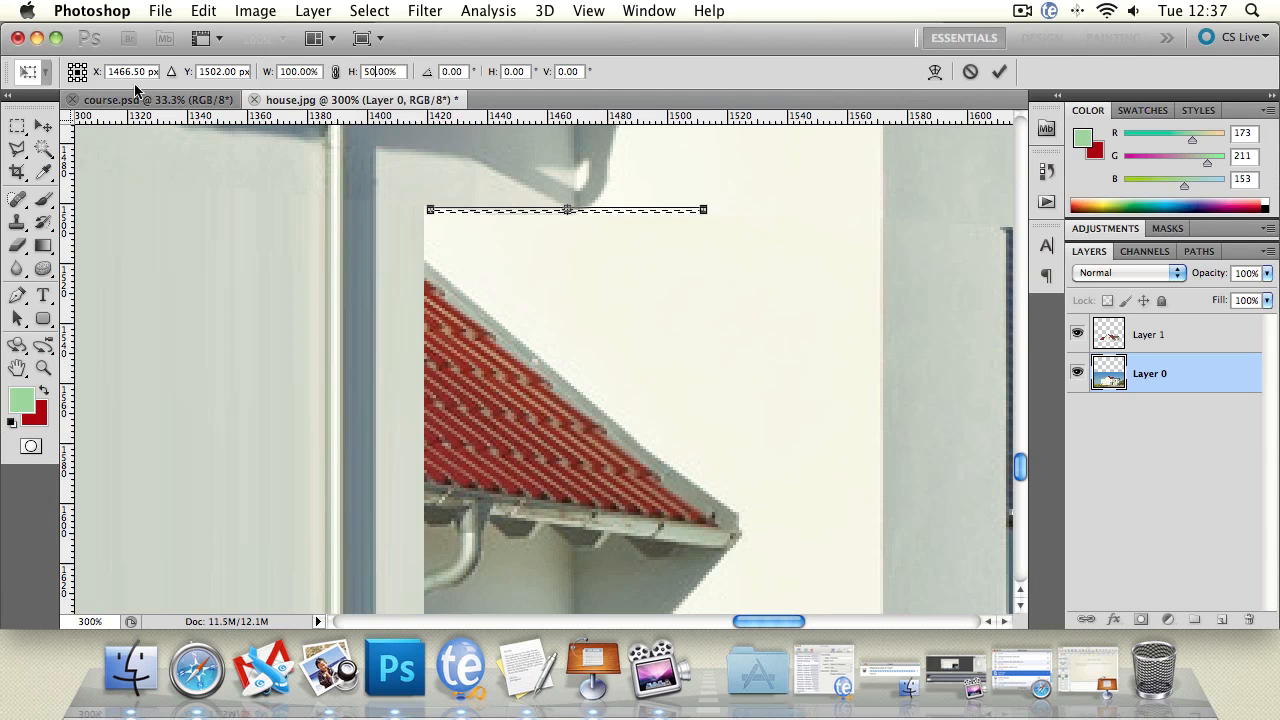
click(20, 148)
click(832, 261)
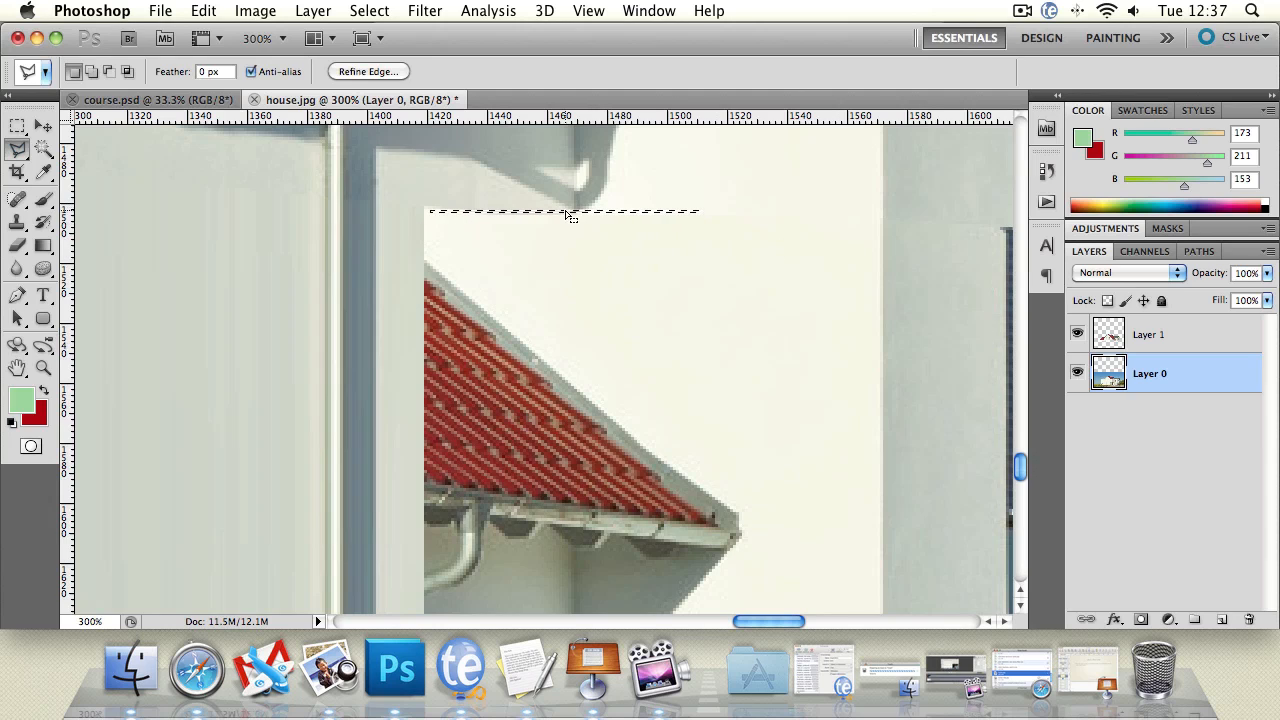
drag(569, 211, 557, 208)
- Check the thin selection at 600% magnification and discard it
click(43, 368)
click(592, 245)
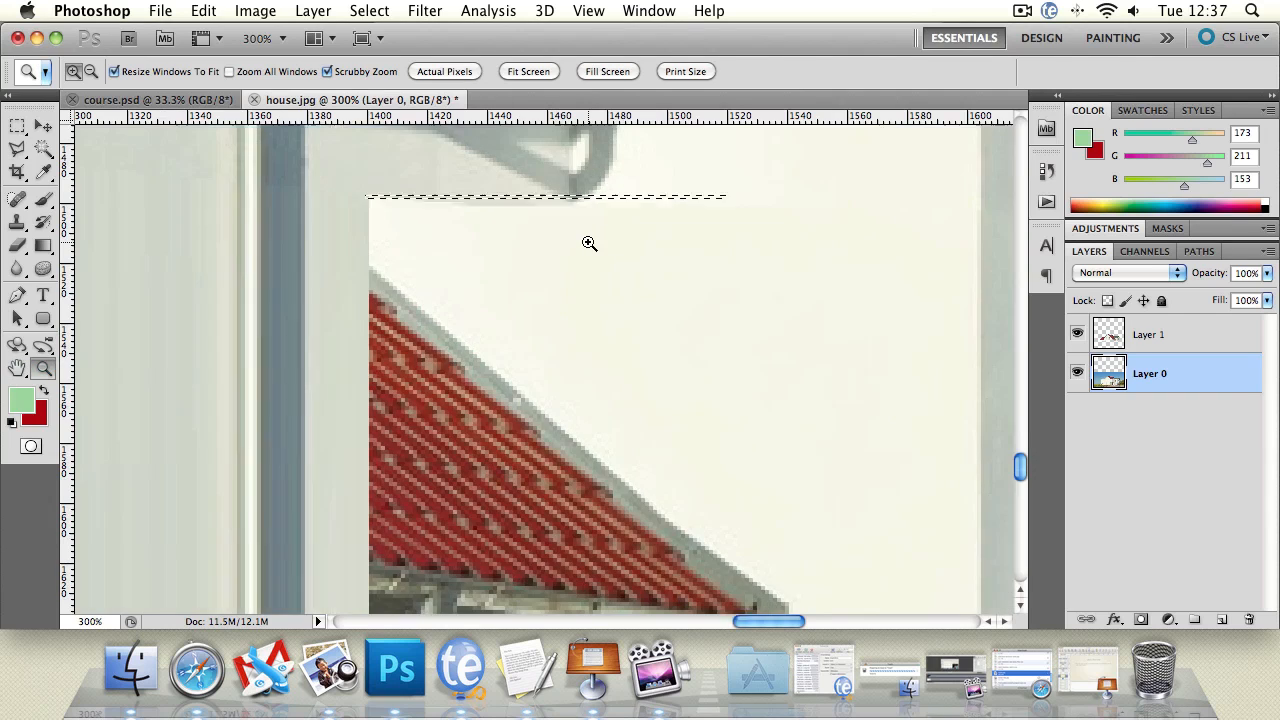
click(589, 211)
click(589, 211)
click(18, 150)
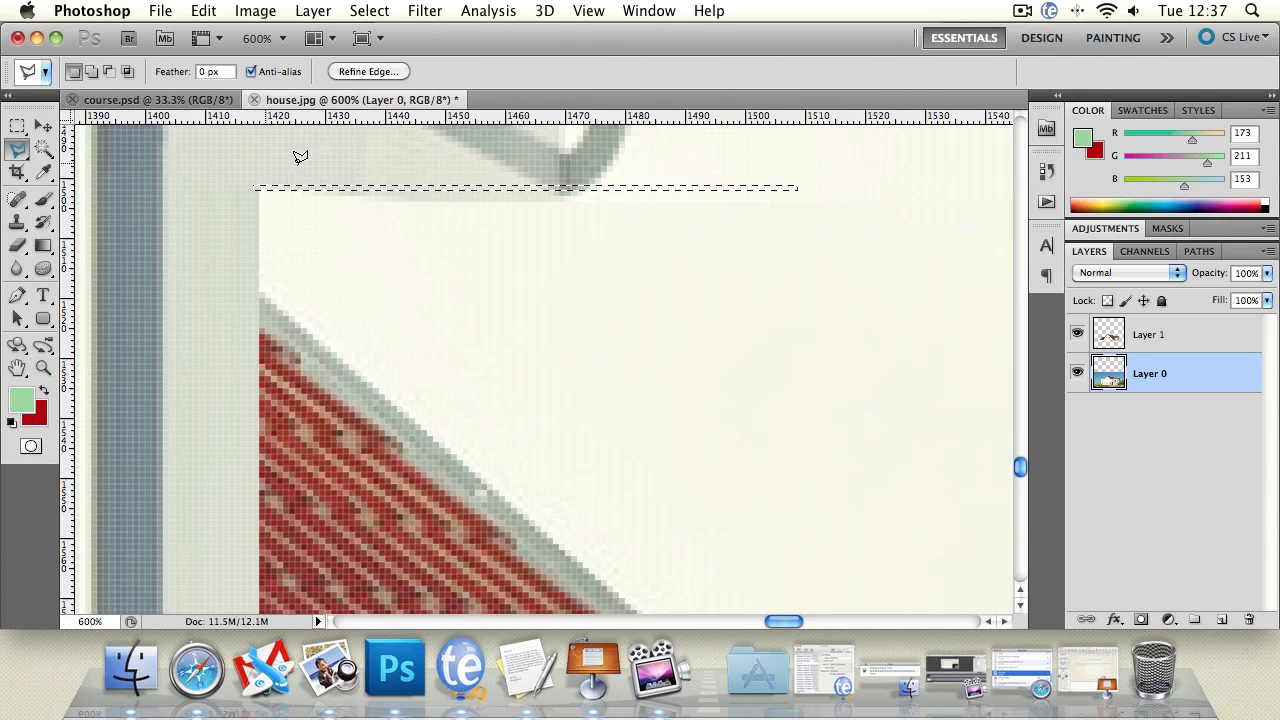
click(530, 172)
double_click(649, 166)
key(Return)
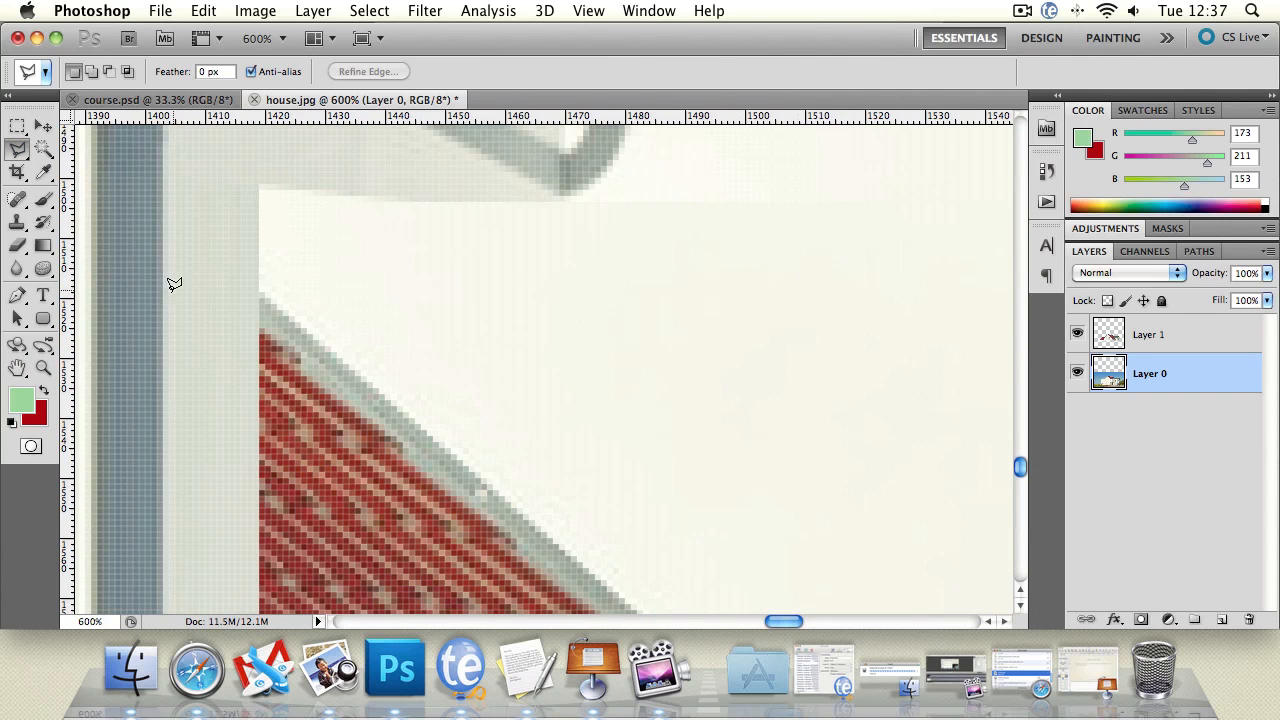
- Make Layer 1 active and set the Clone Stamp brush size to 13 px
click(17, 368)
drag(440, 260, 451, 387)
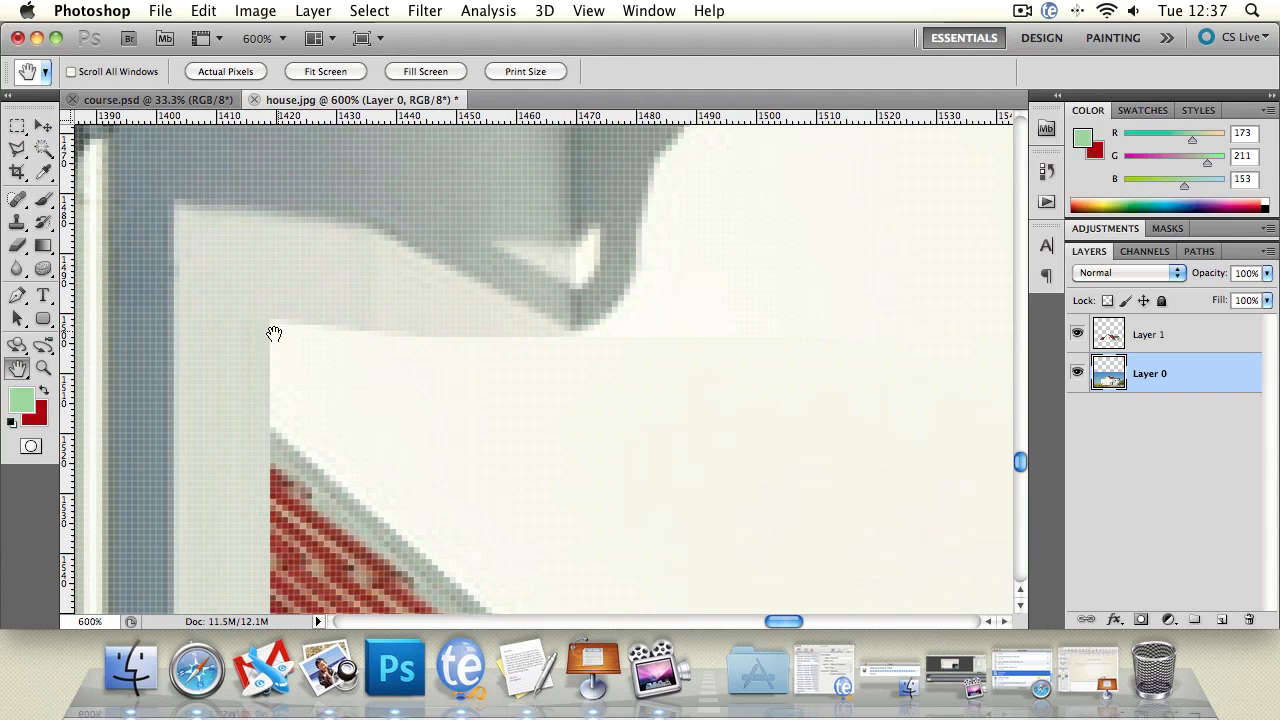
click(1197, 334)
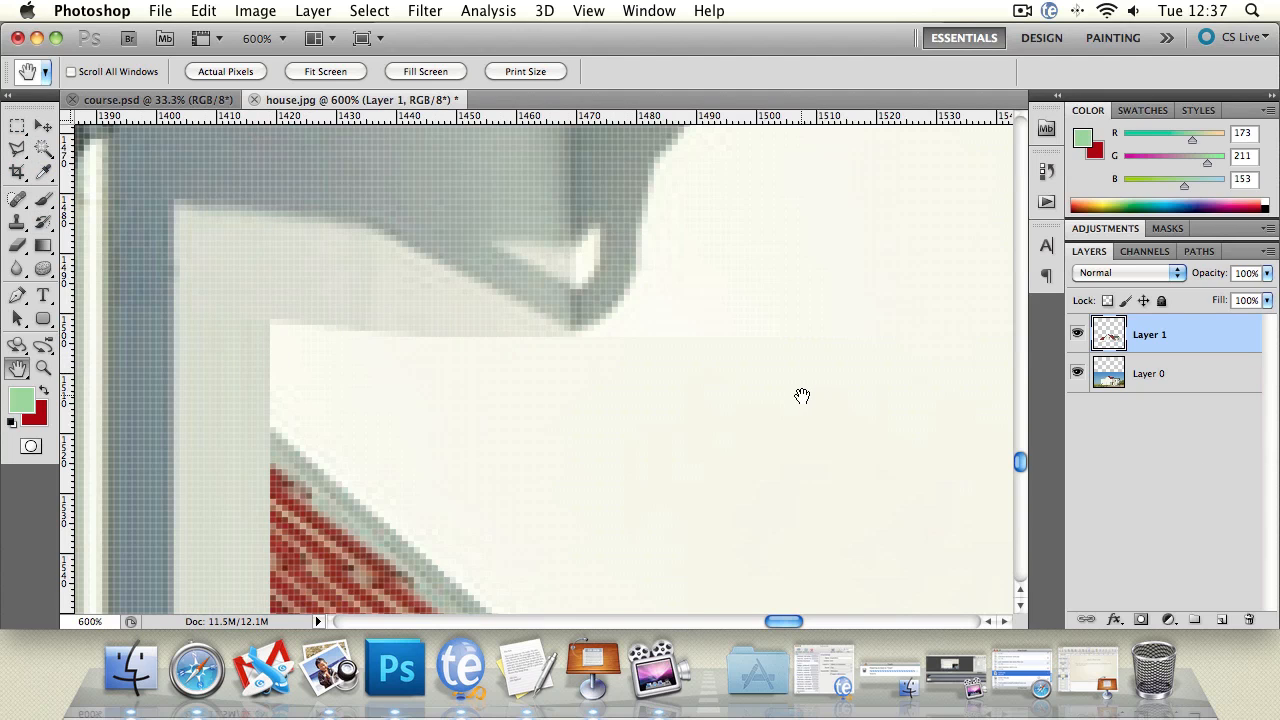
click(20, 222)
click(98, 70)
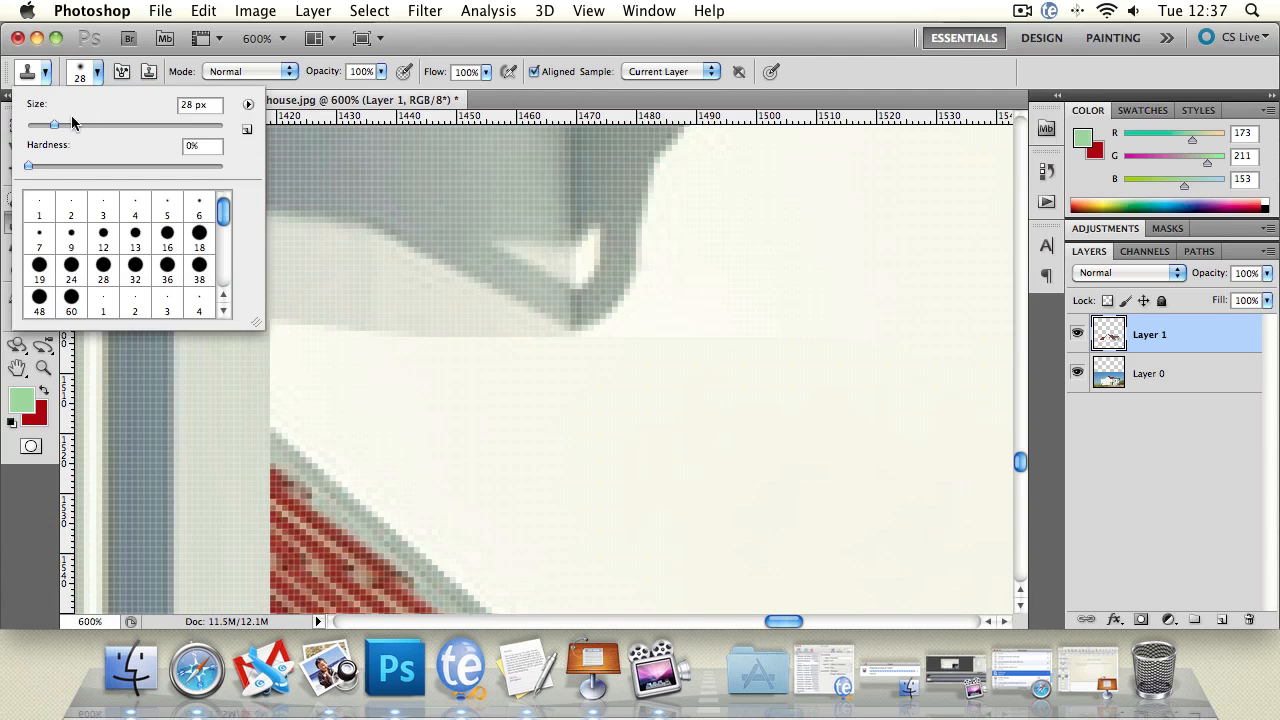
drag(46, 125, 40, 127)
click(547, 66)
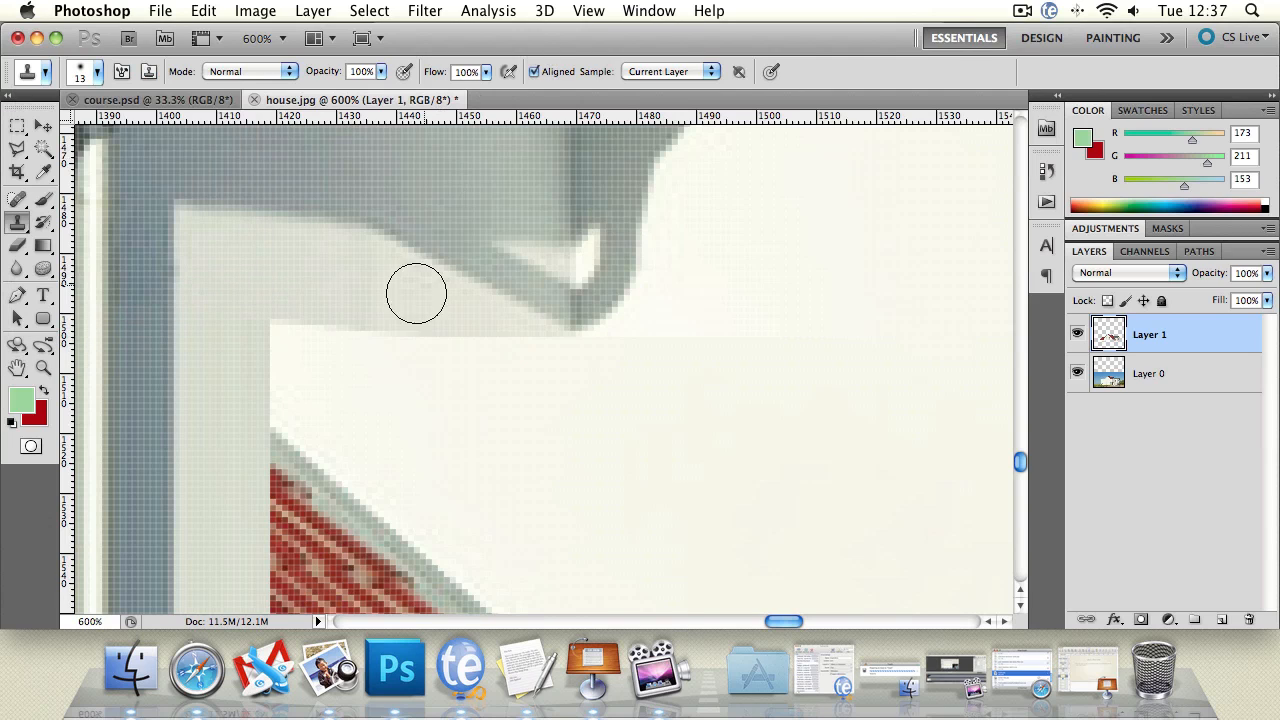
- Clone the shaded grey wall from beneath the roof shadow down over the hard cream edge above the lower small roof
mouse_move(275, 325)
mouse_down()
mouse_move(277, 349)
mouse_move(281, 335)
mouse_move(363, 343)
mouse_move(421, 364)
mouse_move(420, 389)
mouse_up()
alt+click(293, 284)
alt+click(329, 315)
alt+click(386, 294)
alt+click(426, 301)
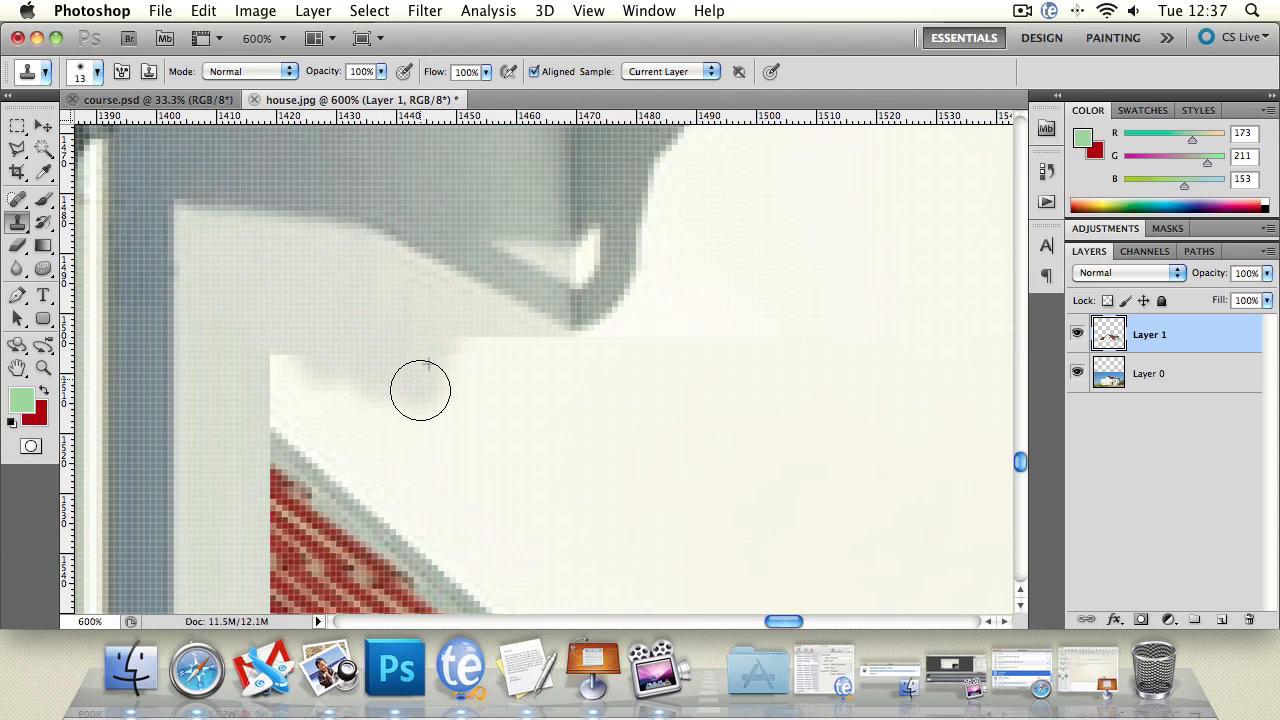
alt+click(457, 318)
drag(462, 335, 459, 421)
alt+click(465, 334)
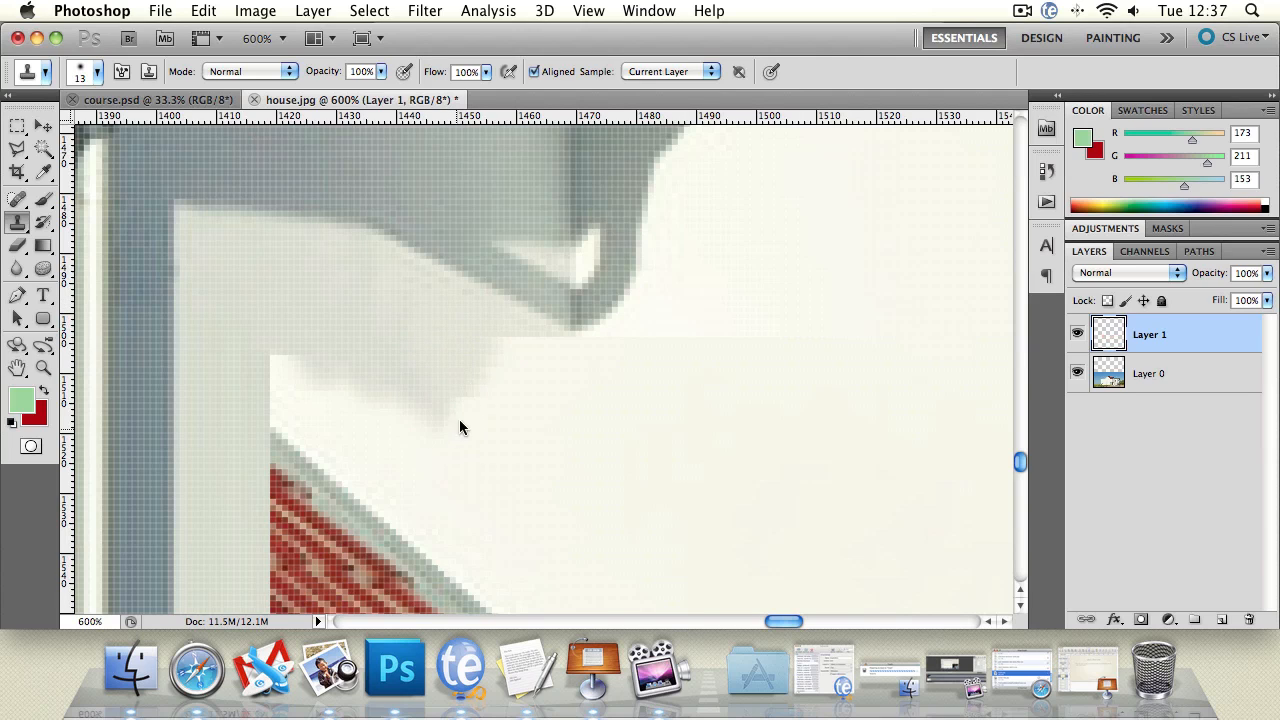
alt+click(472, 312)
drag(471, 354, 464, 435)
alt+click(501, 330)
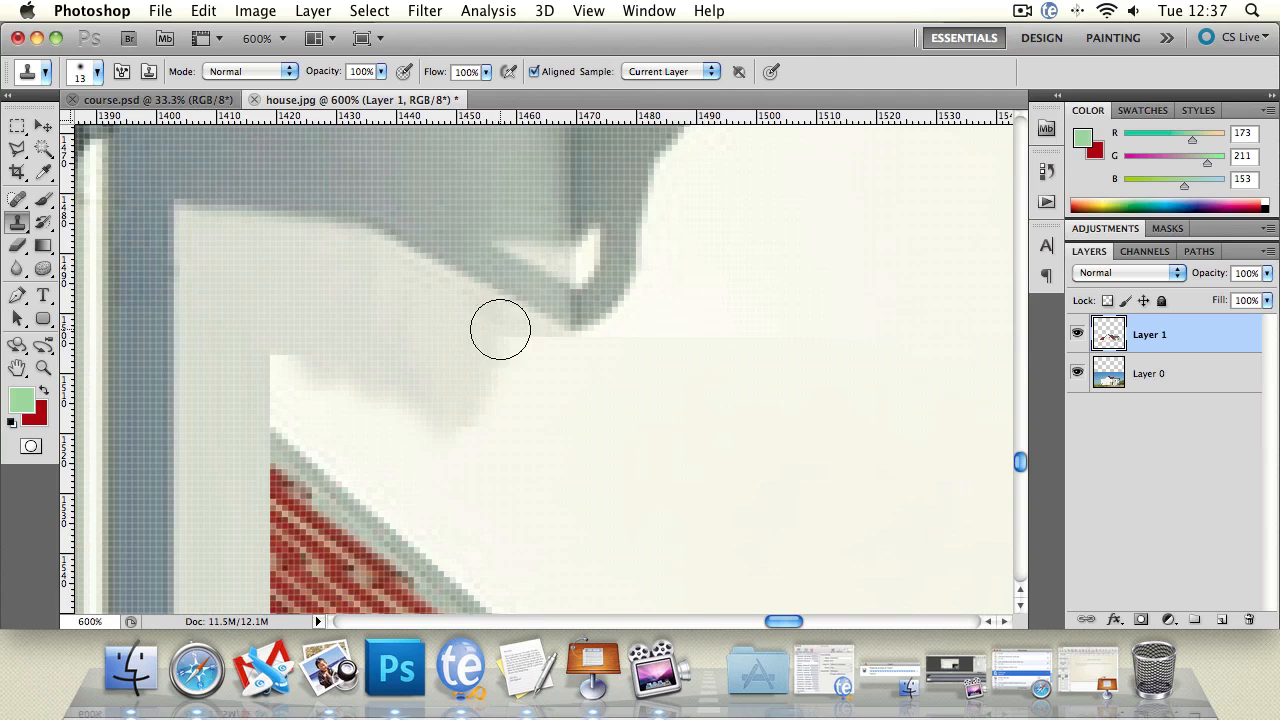
drag(498, 383, 495, 411)
alt+click(508, 332)
drag(511, 365, 505, 425)
alt+click(523, 343)
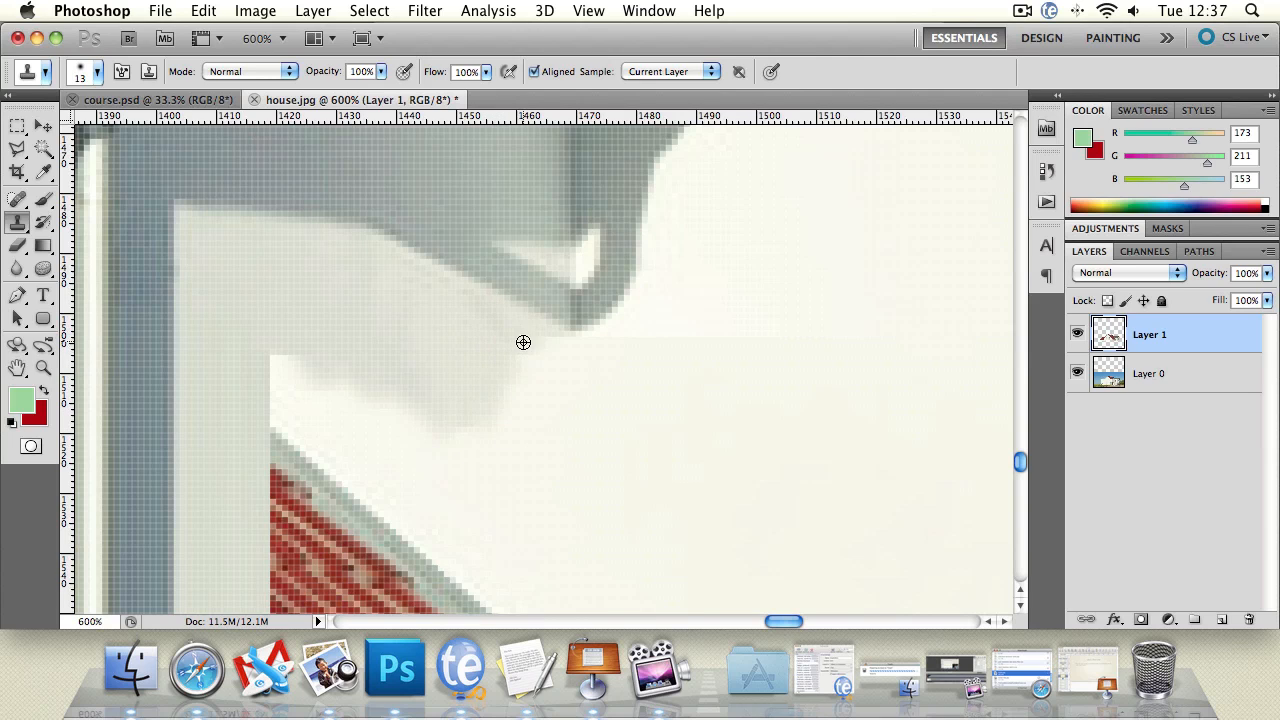
drag(523, 366, 523, 420)
alt+click(541, 344)
drag(554, 354, 557, 395)
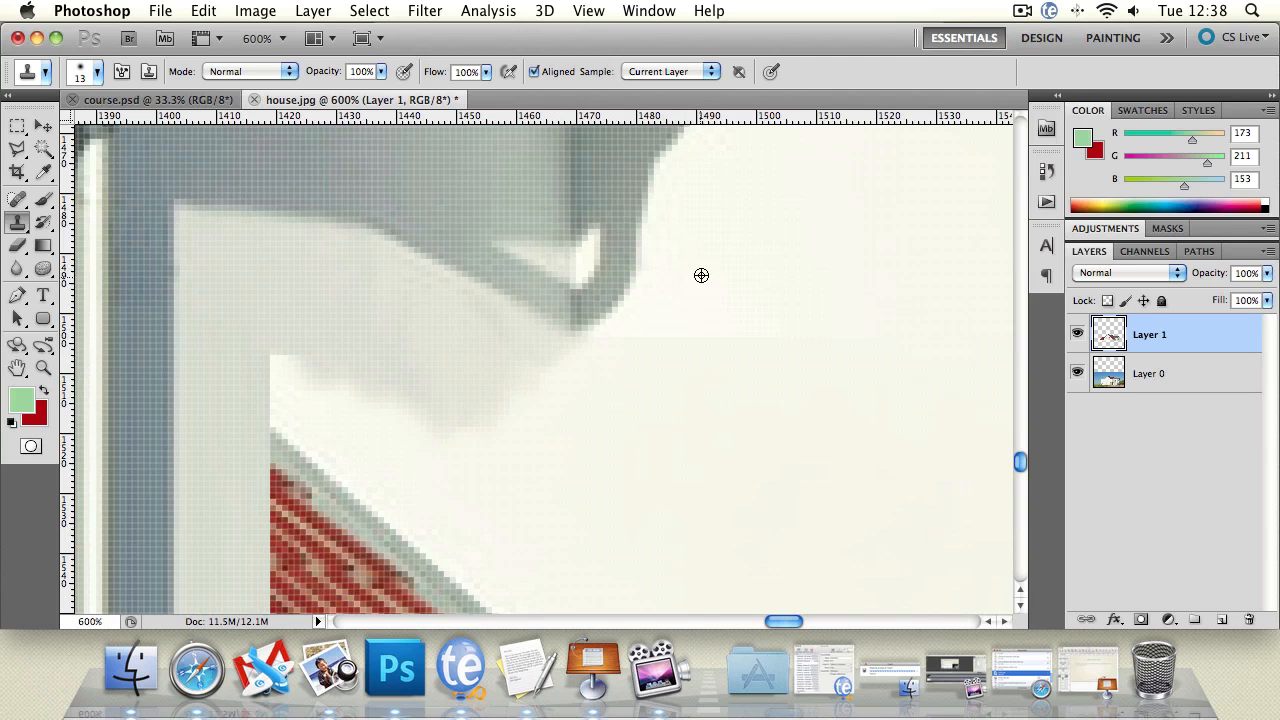
- Clone clean cream wall over the horizontal seam beside the tip of the roof shadow, undoing the misplaced dab
alt+click(706, 312)
drag(703, 374, 702, 415)
drag(704, 356, 657, 371)
mouse_move(768, 362)
mouse_down()
mouse_move(714, 391)
mouse_move(663, 385)
mouse_move(640, 358)
mouse_move(582, 376)
mouse_up()
alt+click(675, 320)
click(615, 362)
key(super+z)
alt+click(711, 326)
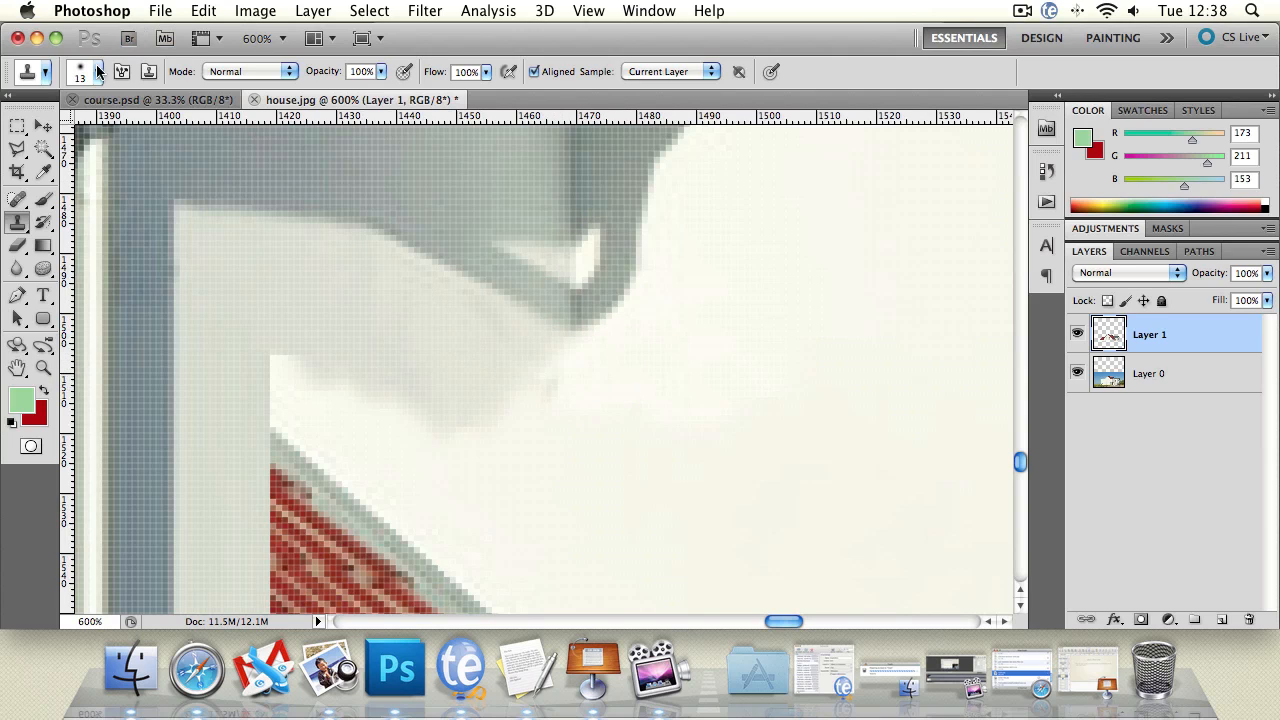
- Protect the cream wall beside the corner with an inverted rectangular selection and clone grey wall up to the corner edge
click(16, 127)
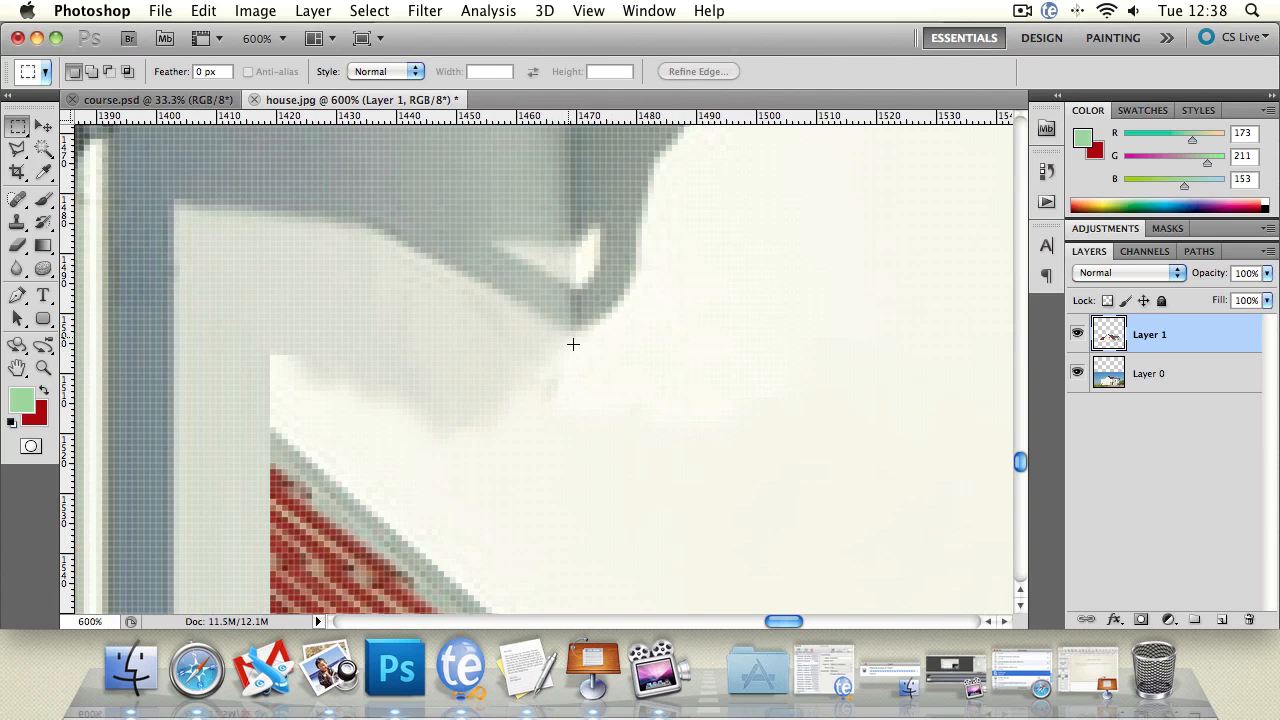
drag(757, 464, 815, 492)
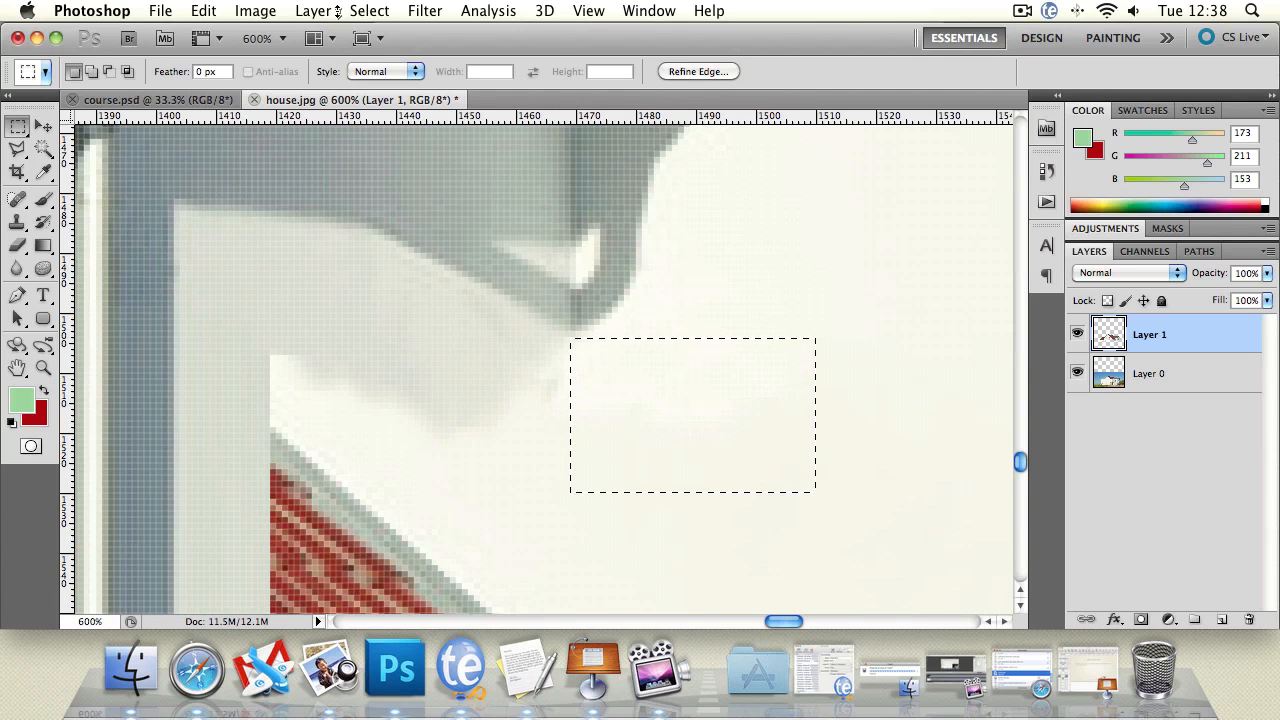
click(369, 10)
click(378, 89)
click(18, 222)
alt+click(388, 304)
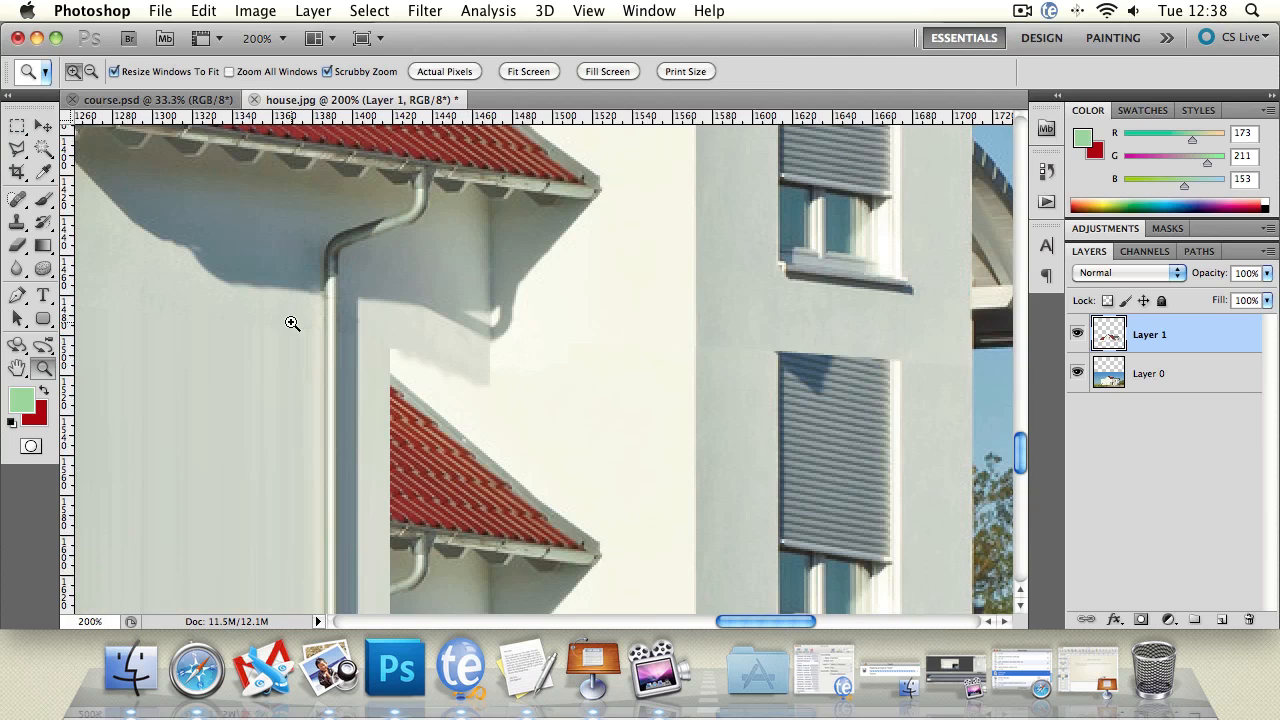
- Select a thin wall strip above the lower small roof, stretch it down to 9200% height over that roof, apply and deselect
drag(291, 323, 466, 298)
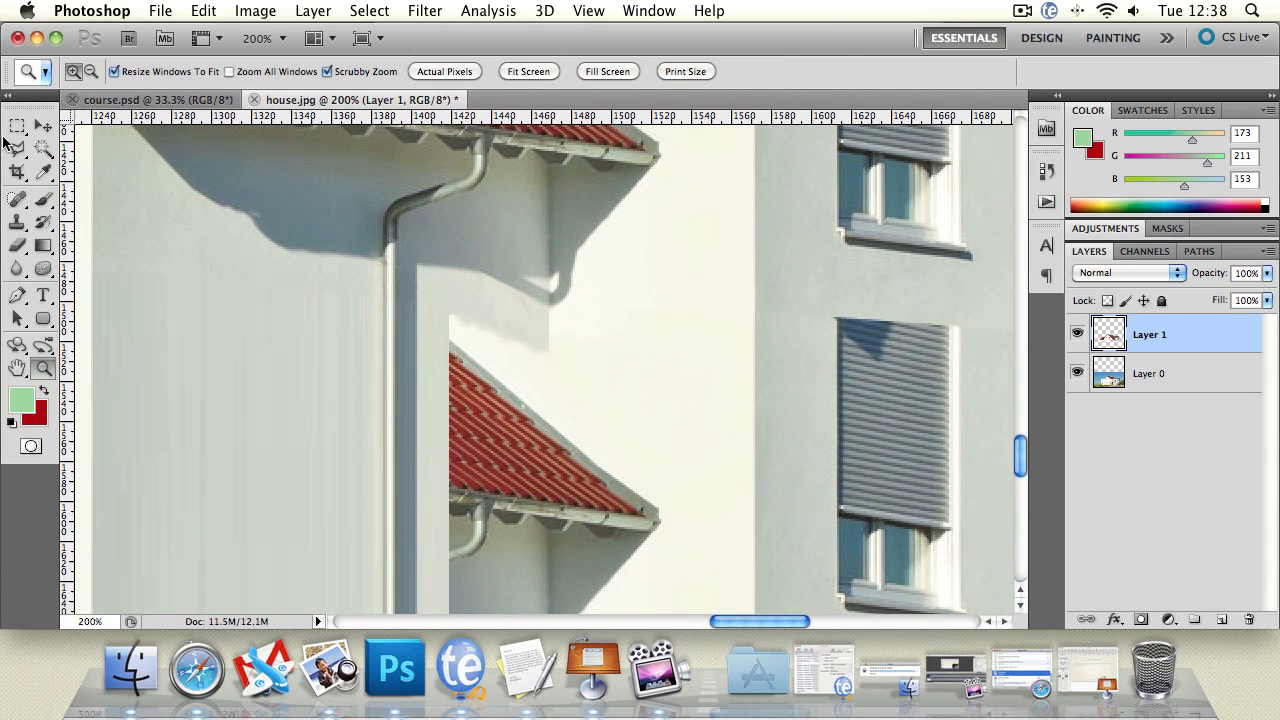
click(17, 125)
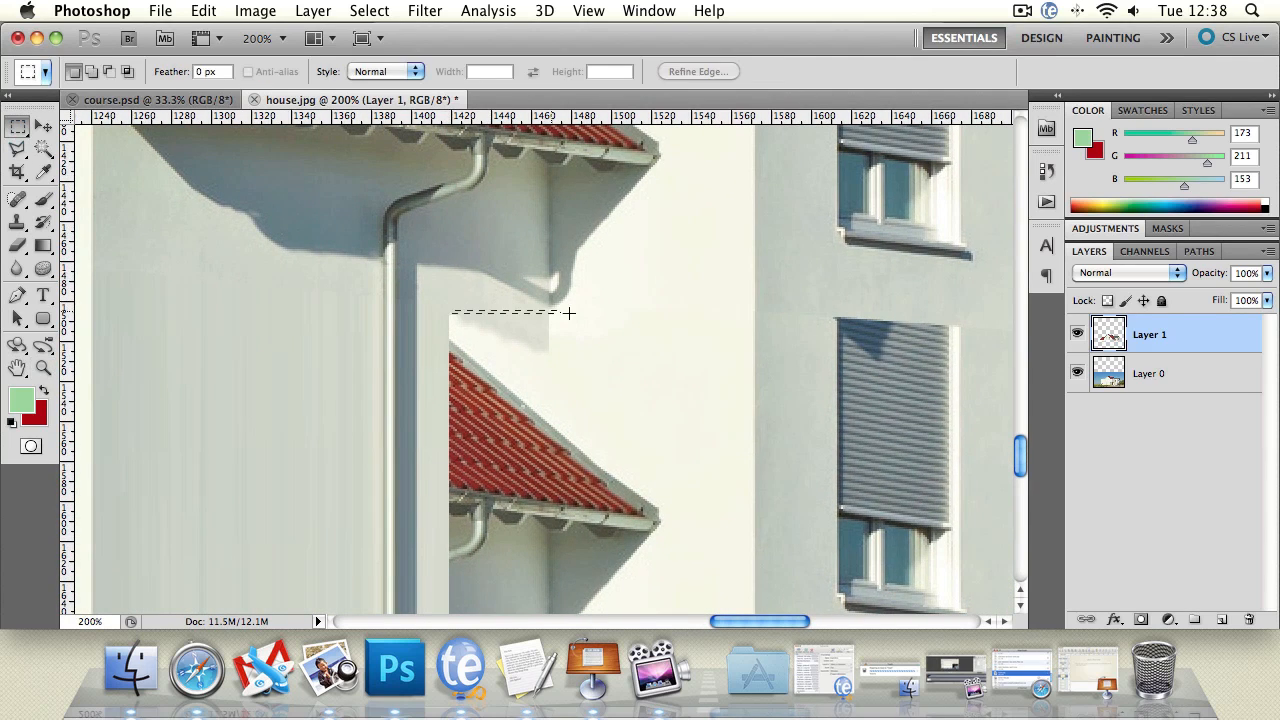
drag(641, 310, 651, 309)
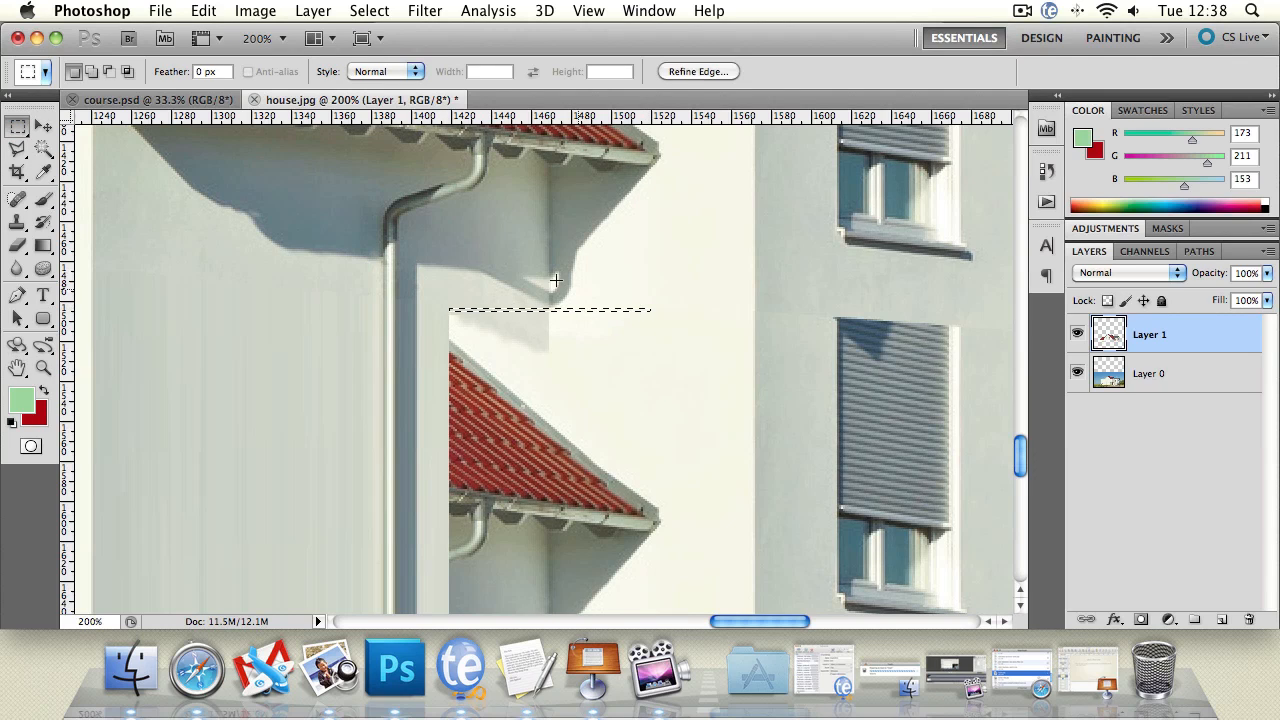
key(v)
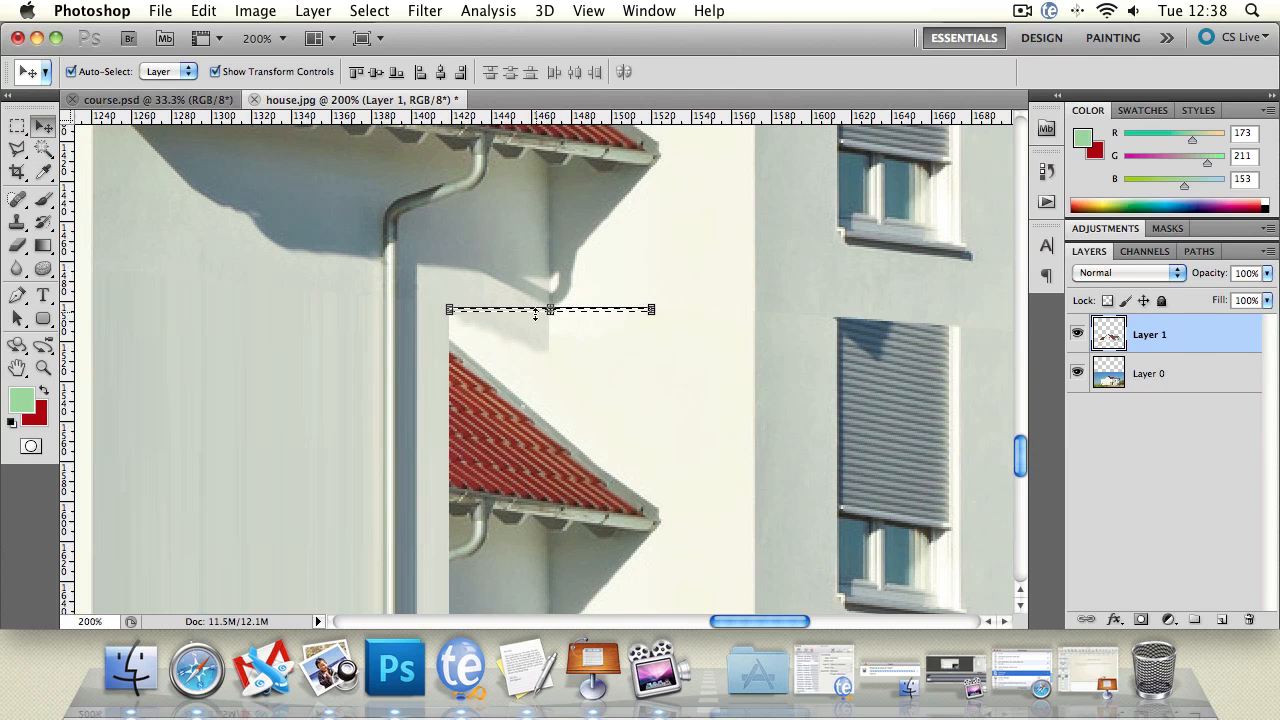
key(super+t)
drag(550, 313, 550, 492)
drag(786, 507, 776, 200)
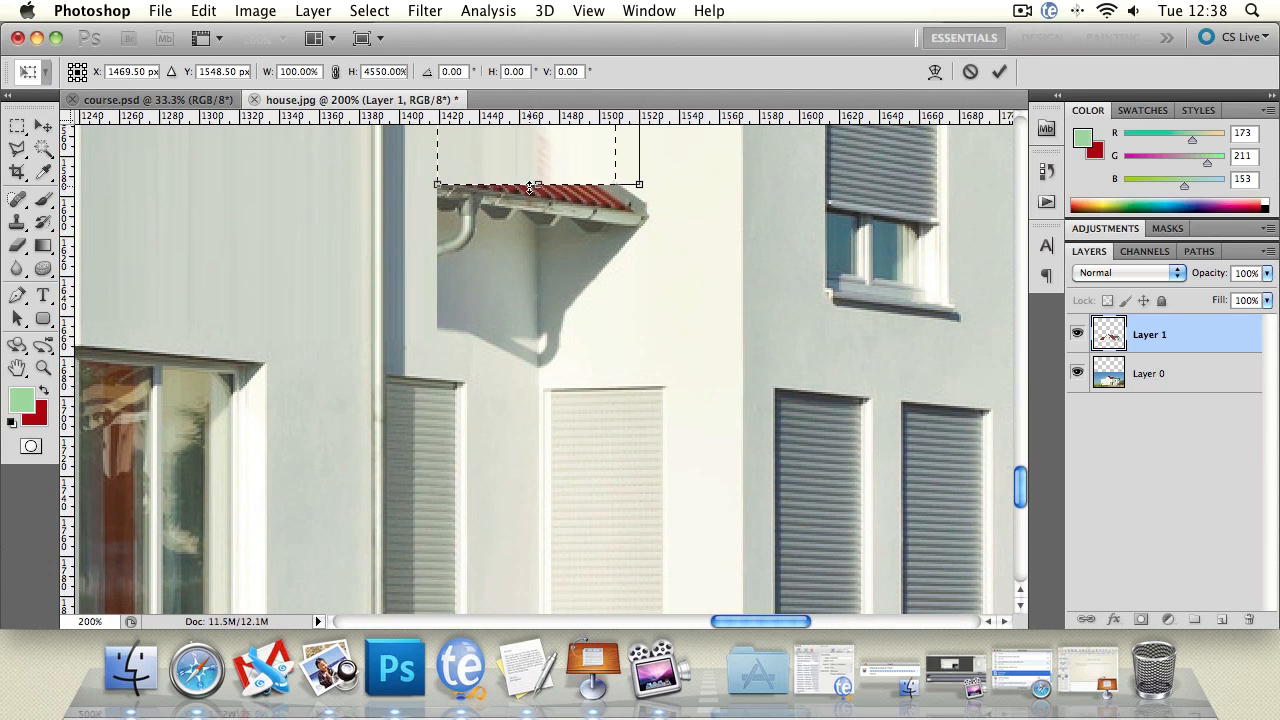
drag(536, 186, 537, 372)
click(17, 147)
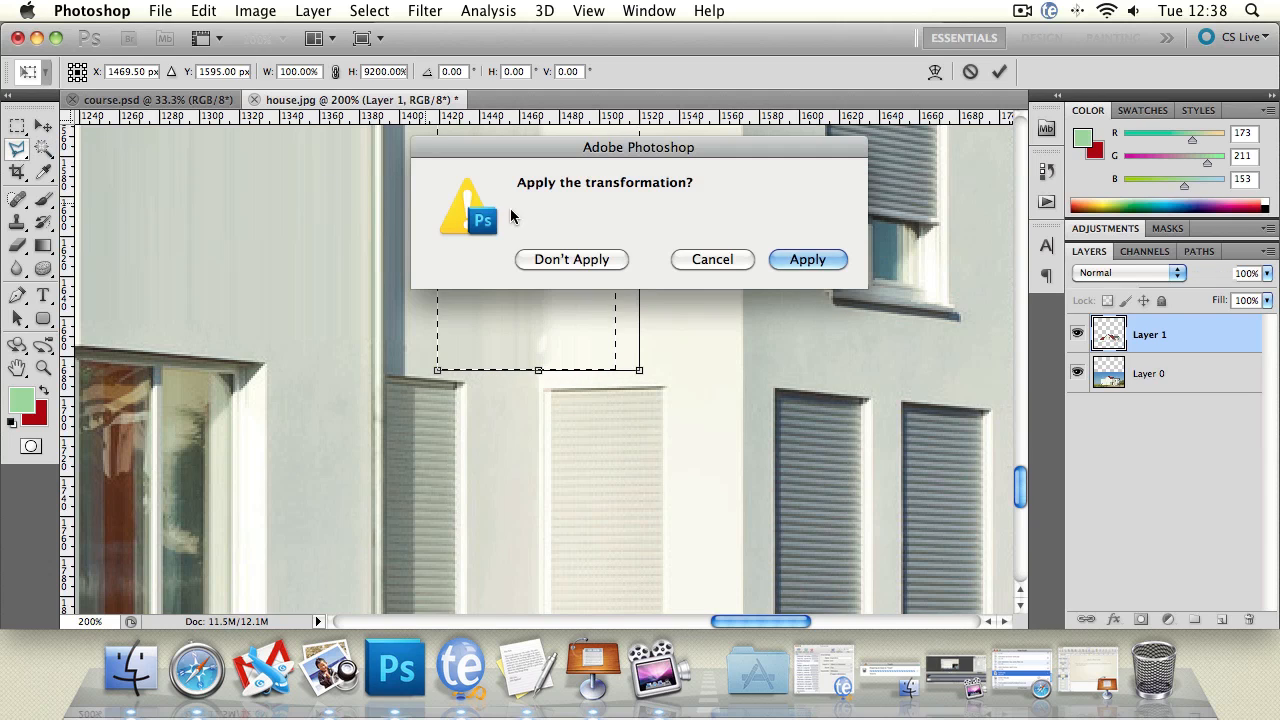
click(806, 259)
click(625, 220)
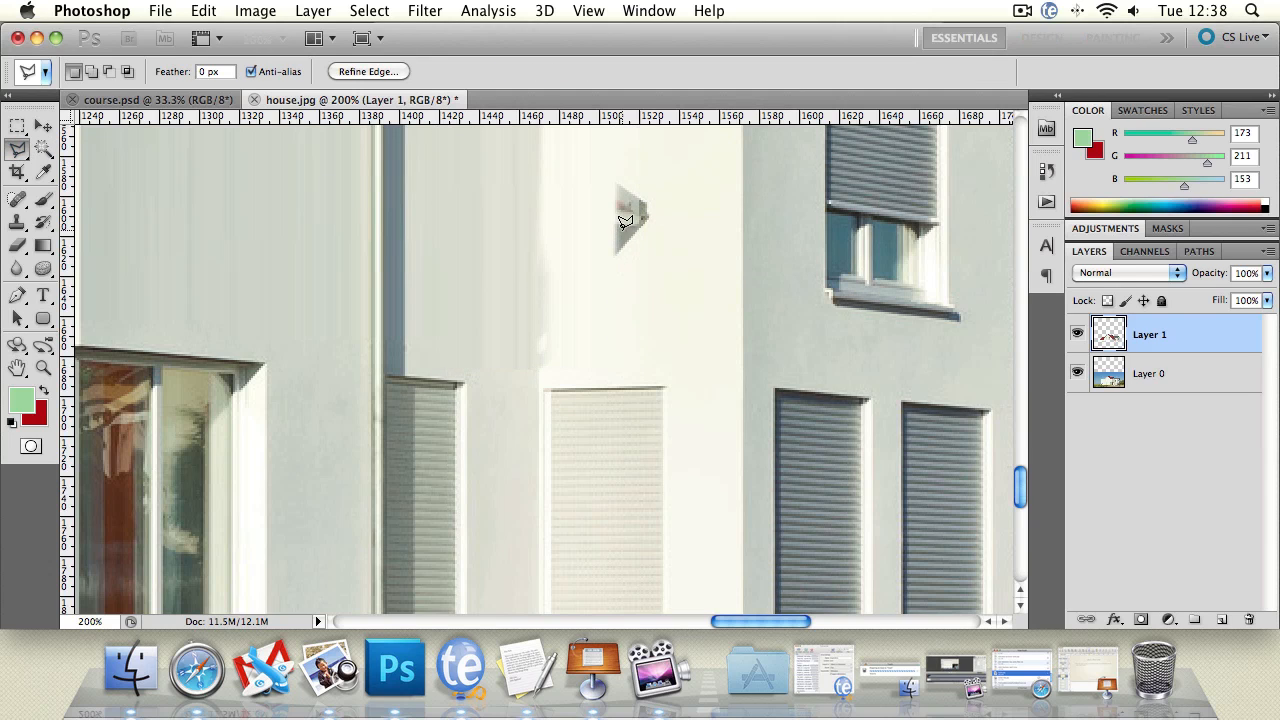
double_click(722, 226)
click(820, 270)
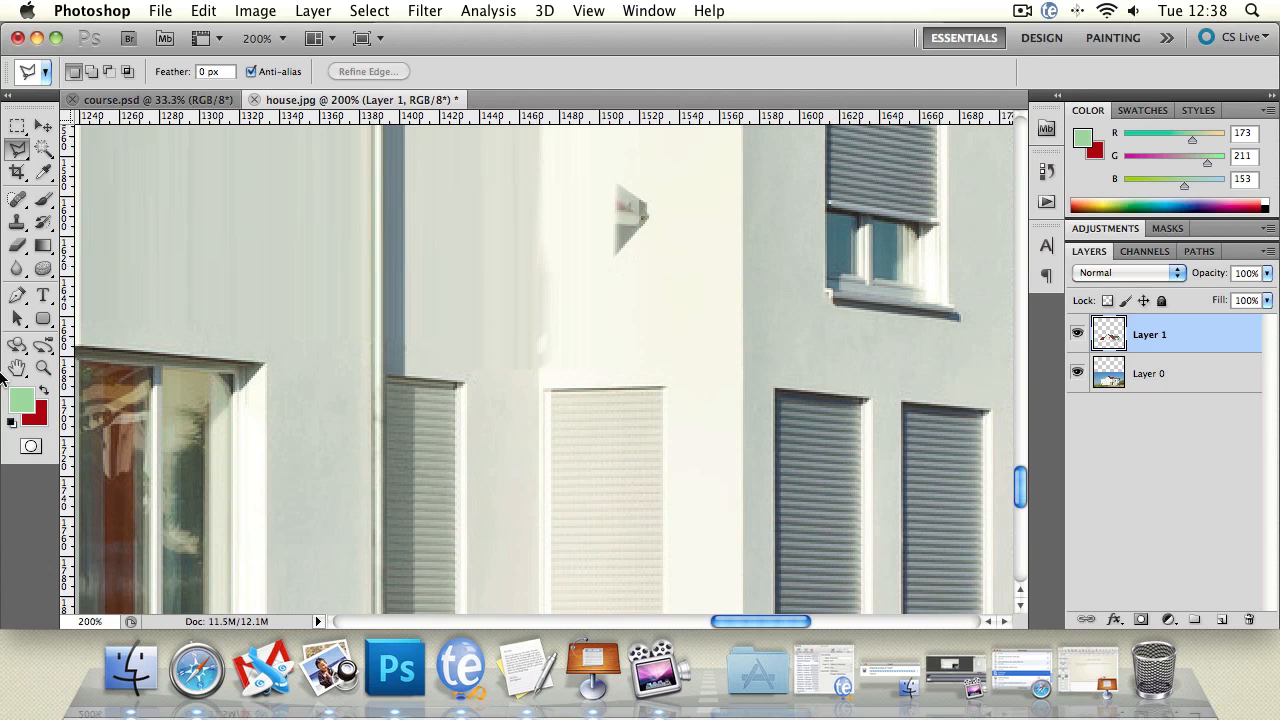
- Try to erase the ragged wall edge above the light shutter on Layer 0 and on Layer 1
click(43, 367)
alt+click(474, 328)
alt+click(474, 328)
alt+click(474, 328)
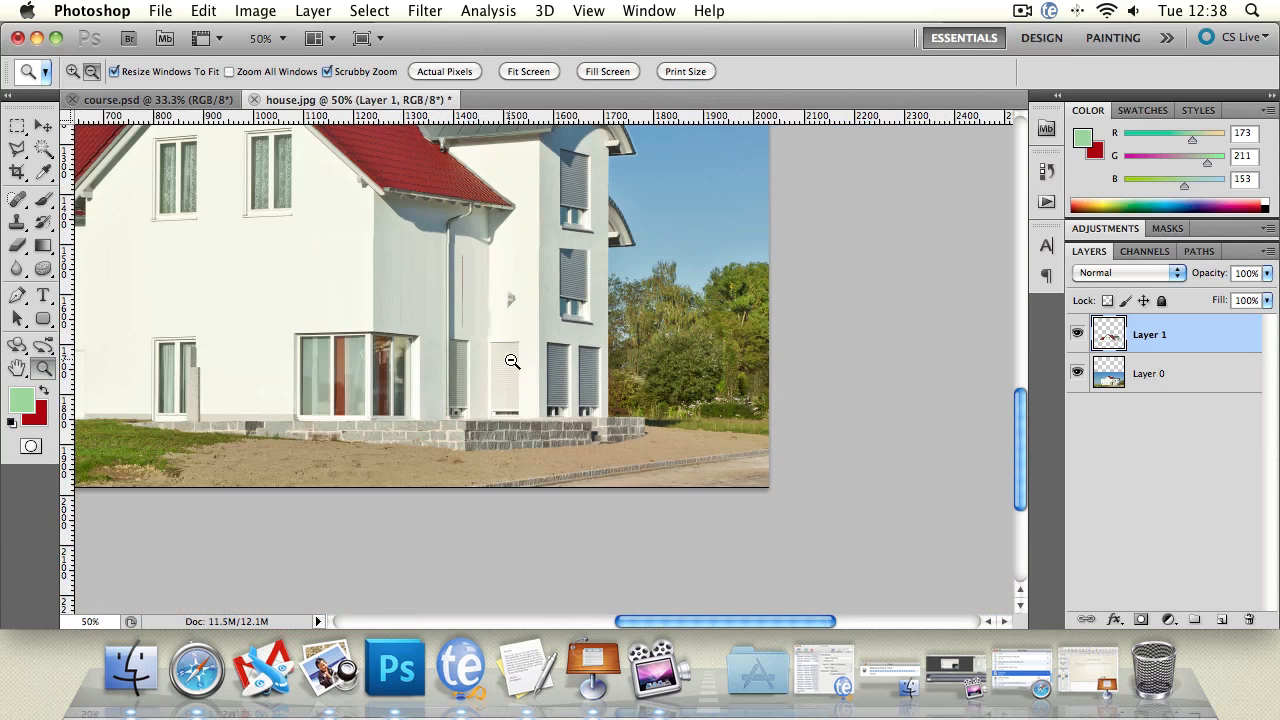
click(505, 328)
click(502, 326)
click(502, 326)
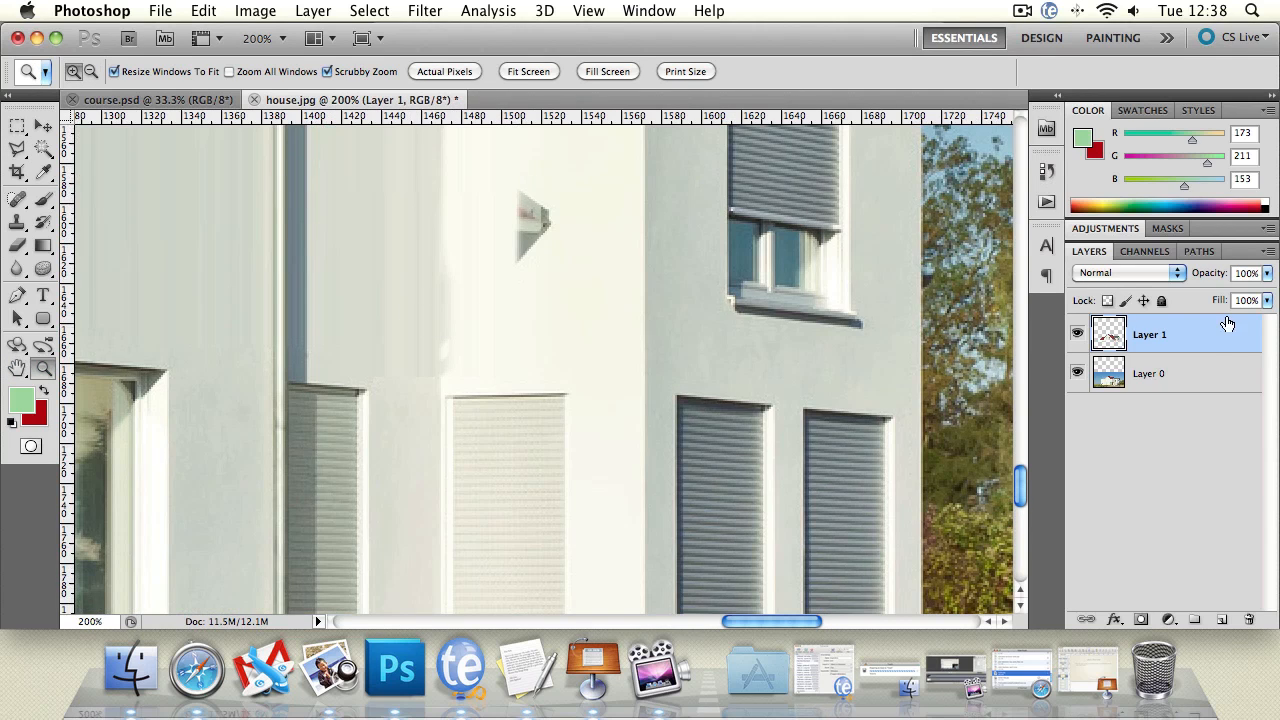
click(1193, 378)
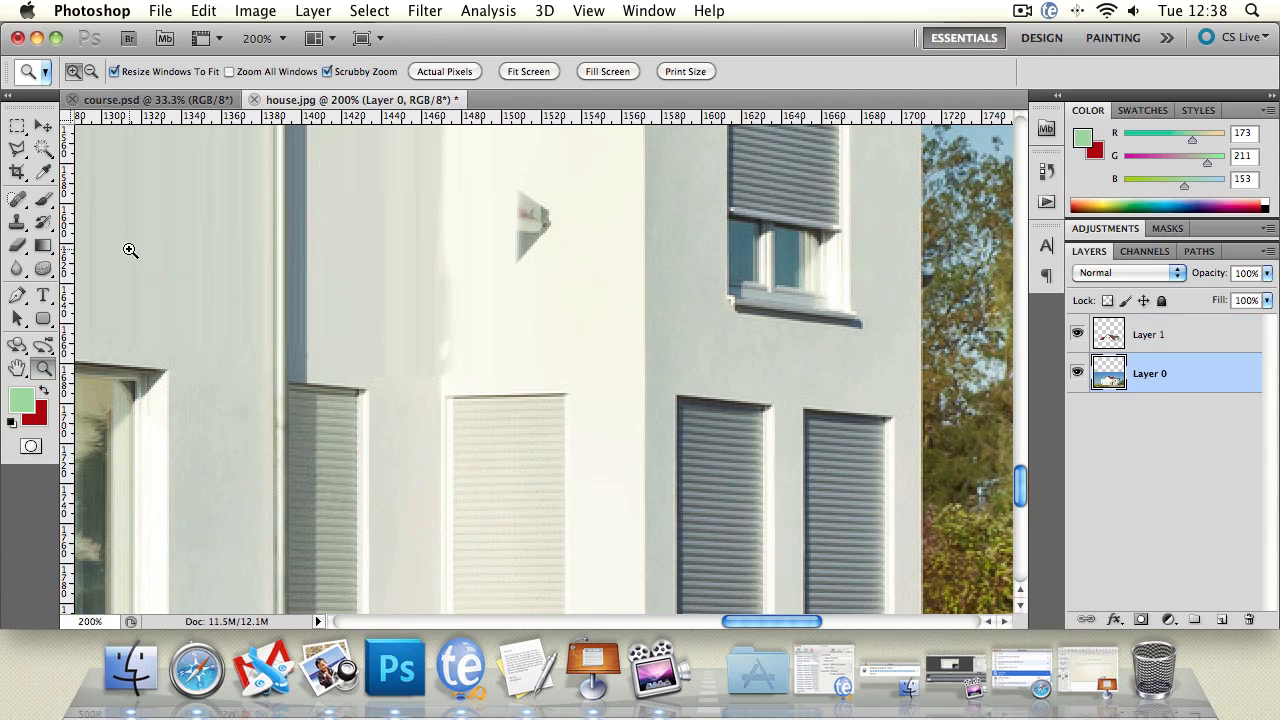
click(18, 249)
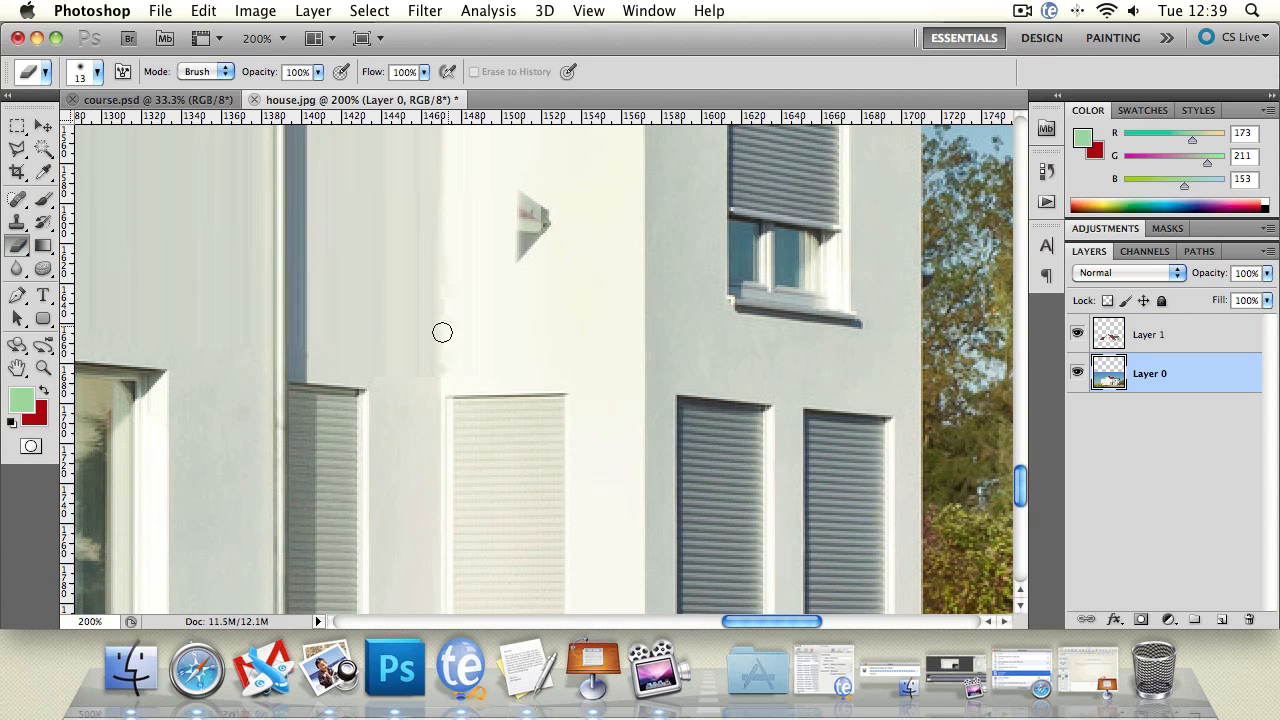
click(446, 386)
key(super+z)
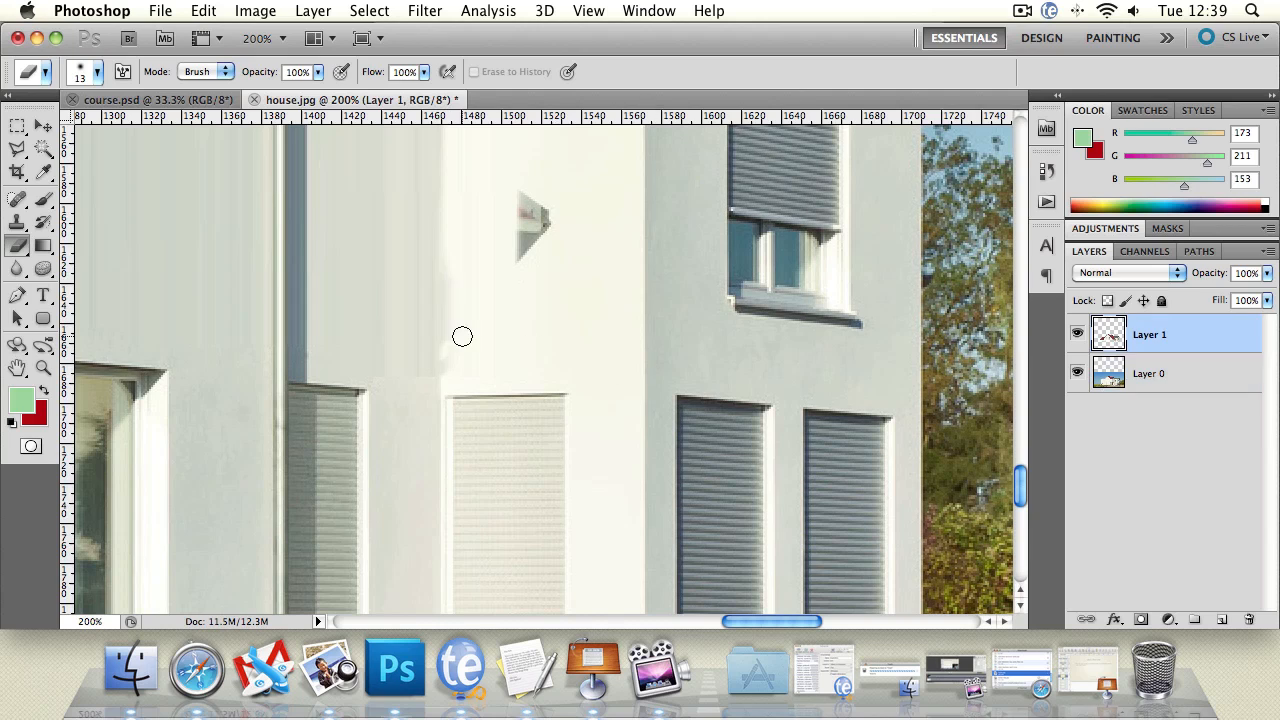
drag(448, 297, 449, 236)
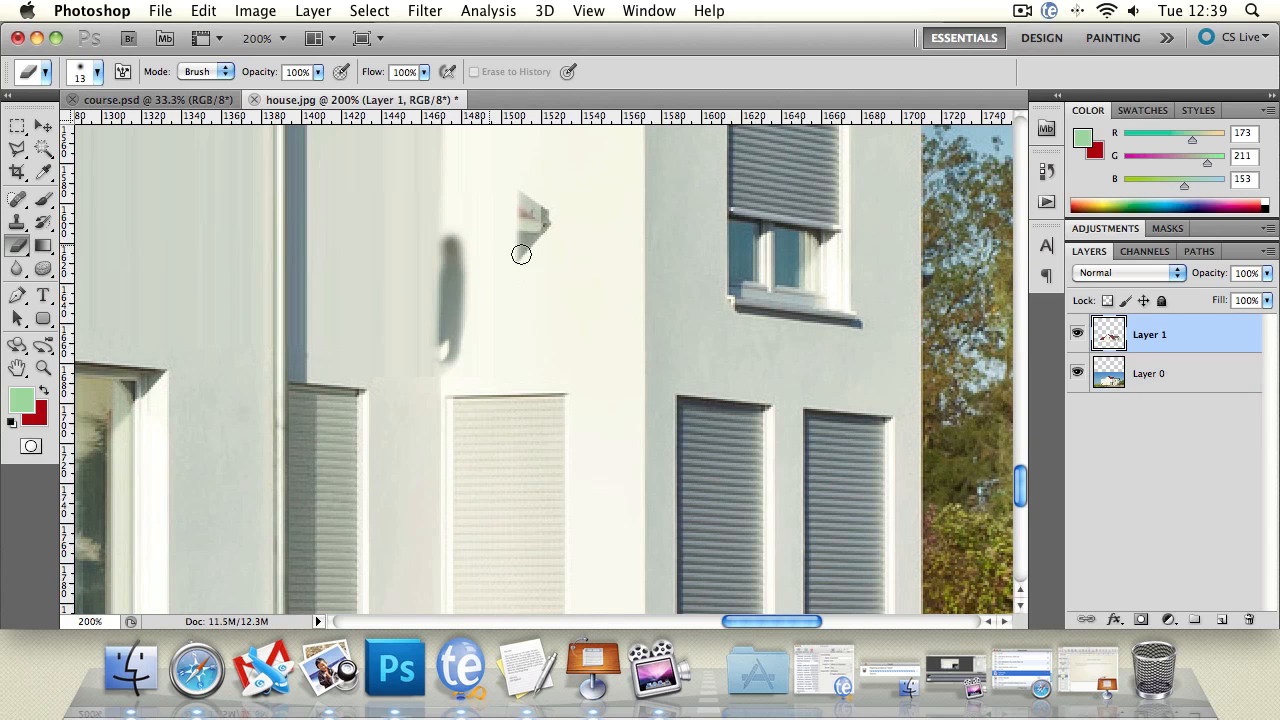
key(super+z)
- Retouch the ragged wall edge above the light shutter on Layer 1 with the Clone Stamp
click(1183, 378)
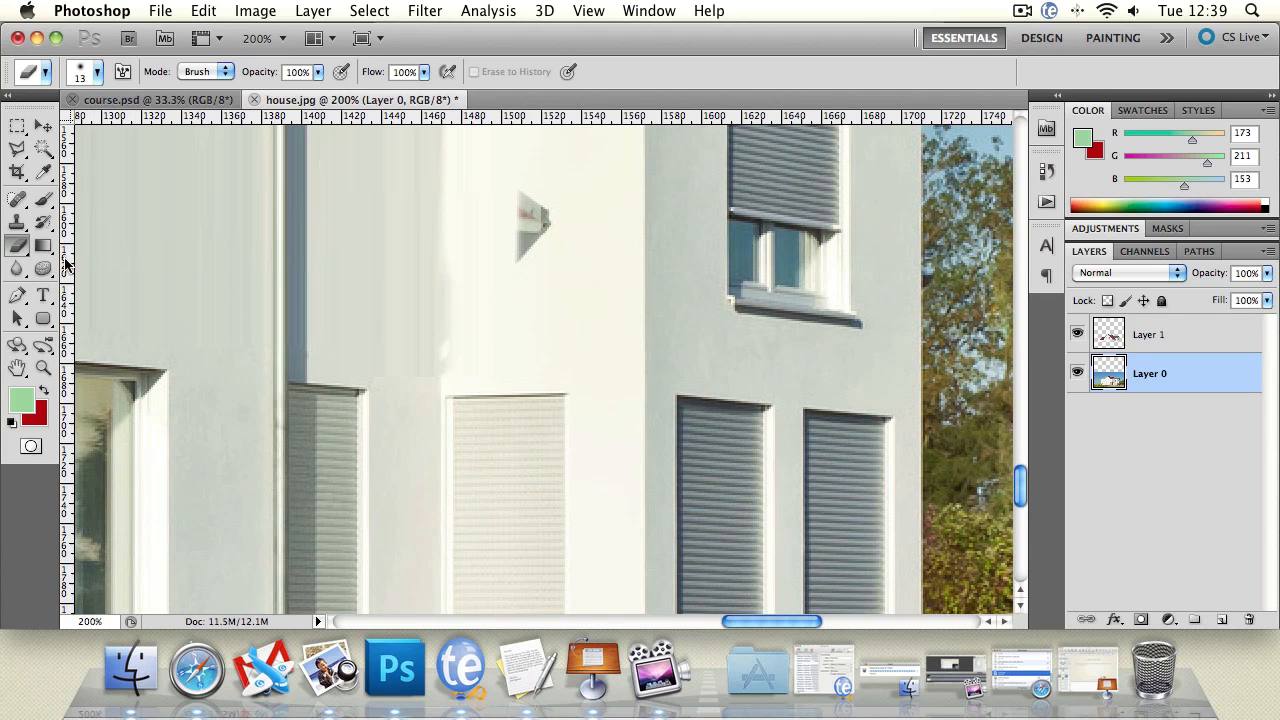
click(17, 222)
click(1202, 348)
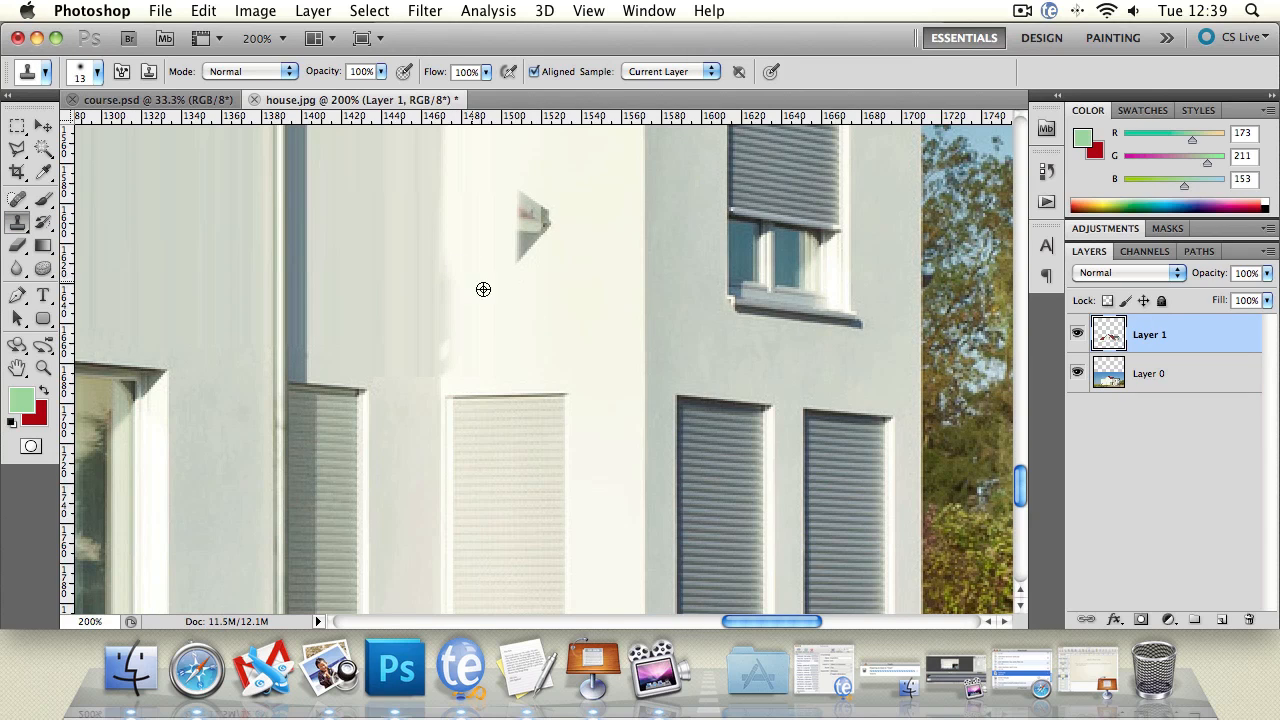
mouse_move(463, 261)
mouse_down()
mouse_move(453, 319)
mouse_move(459, 271)
mouse_up()
alt+click(559, 326)
mouse_move(475, 335)
mouse_down()
mouse_move(449, 323)
mouse_move(447, 369)
mouse_up()
drag(402, 222, 412, 304)
- Examine the stretched wall and the leftover roof tip at several magnifications
double_click(43, 369)
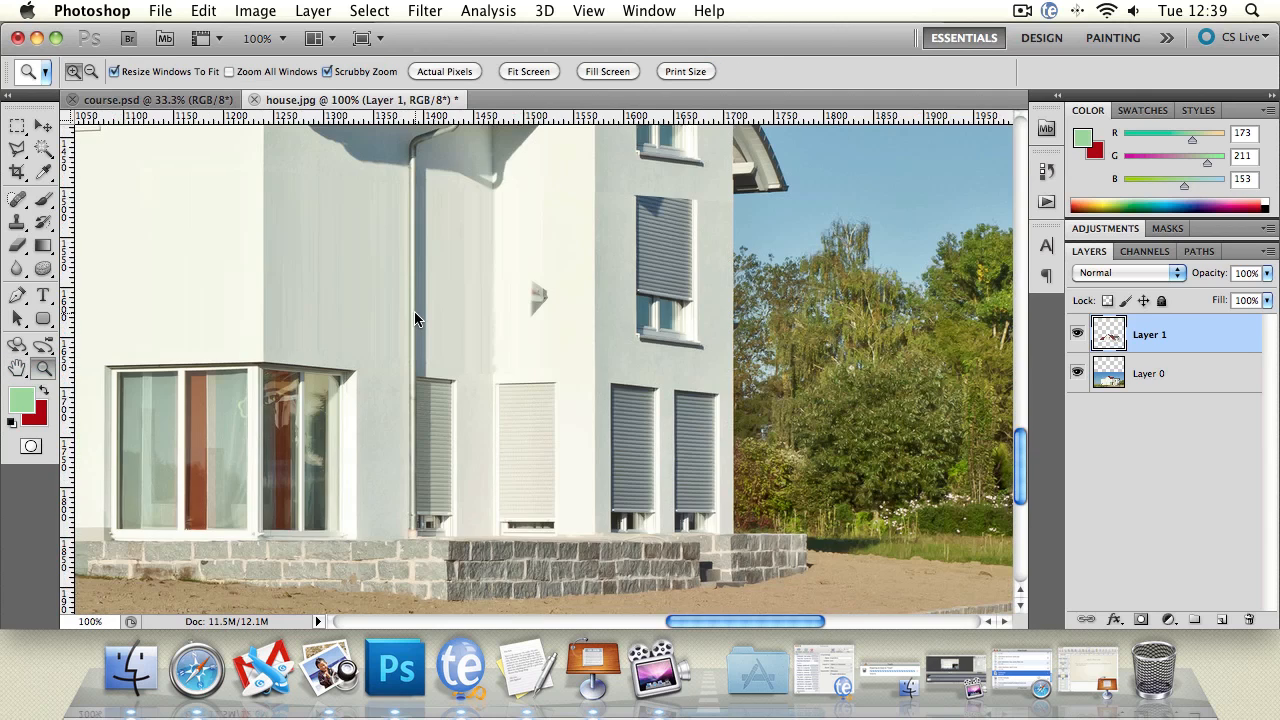
alt+click(416, 314)
alt+click(427, 318)
alt+click(427, 318)
click(453, 306)
click(409, 297)
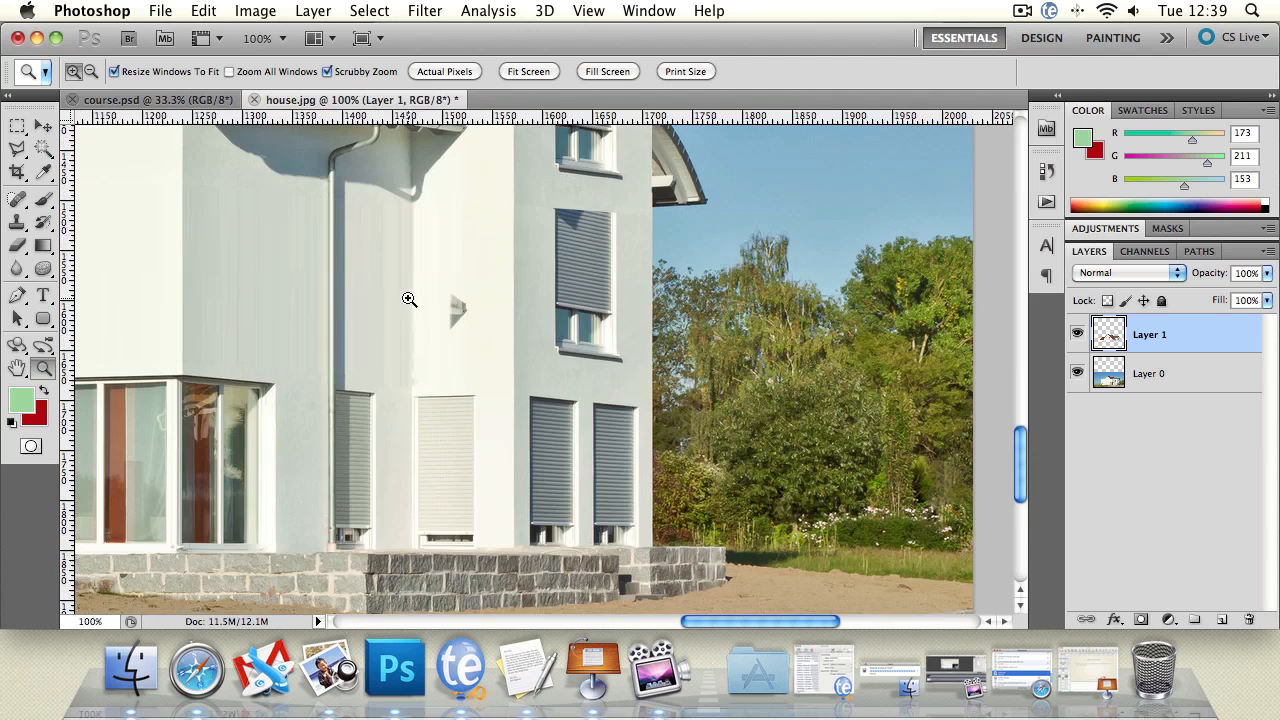
click(493, 321)
click(470, 318)
click(300, 301)
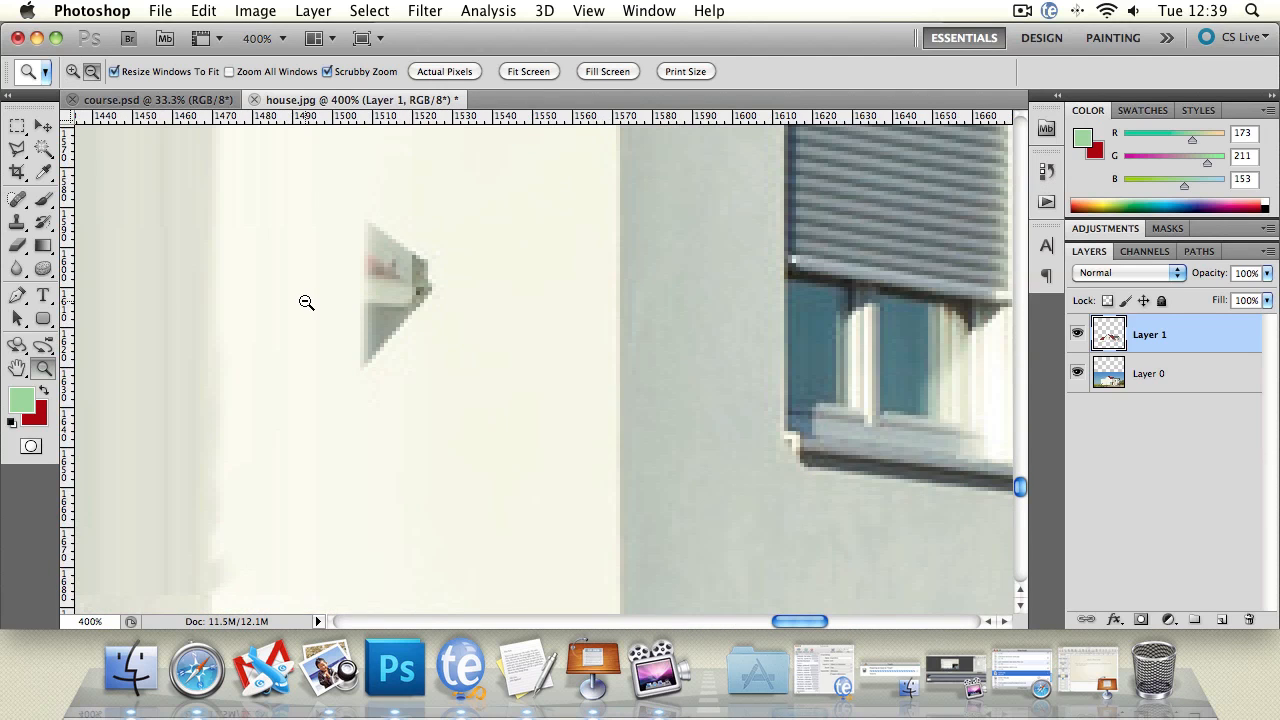
alt+click(305, 301)
- Clone cream wall over the leftover roof tip, covering its upper part on Layer 1 and the remainder on Layer 0
click(17, 222)
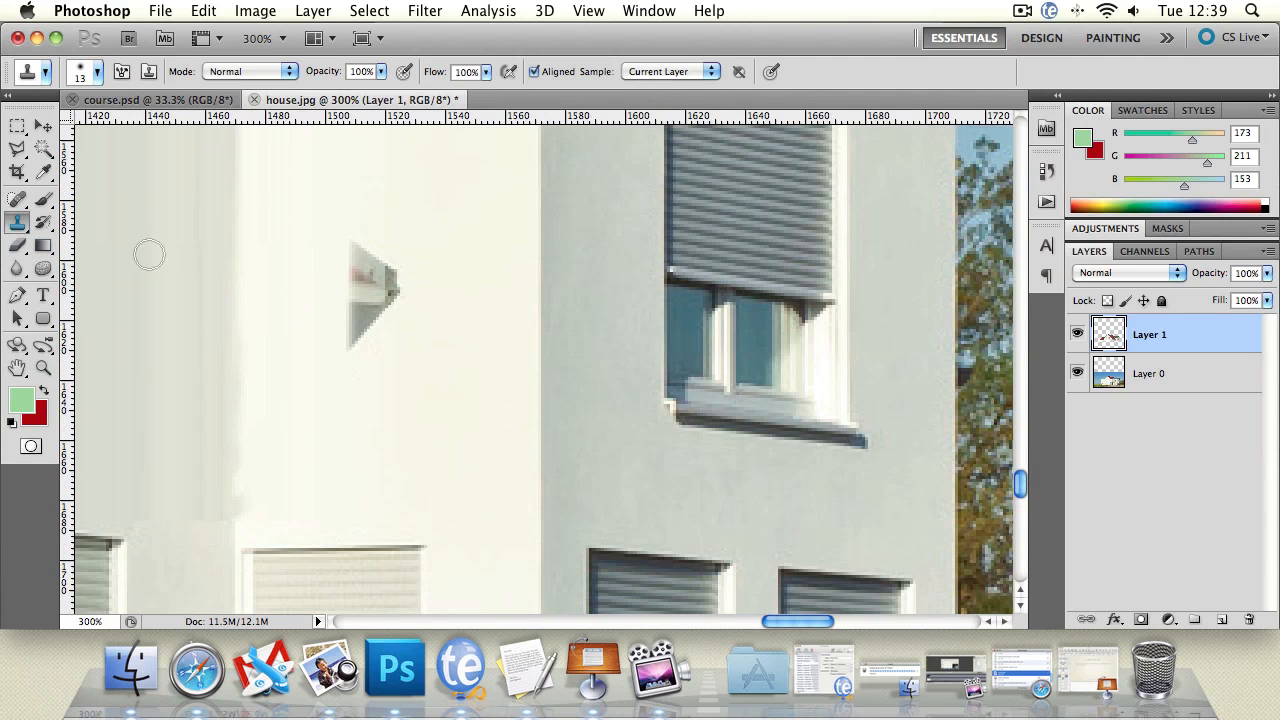
mouse_move(347, 242)
mouse_down()
mouse_move(369, 261)
mouse_move(357, 281)
mouse_move(368, 303)
mouse_move(400, 277)
mouse_up()
alt+click(389, 206)
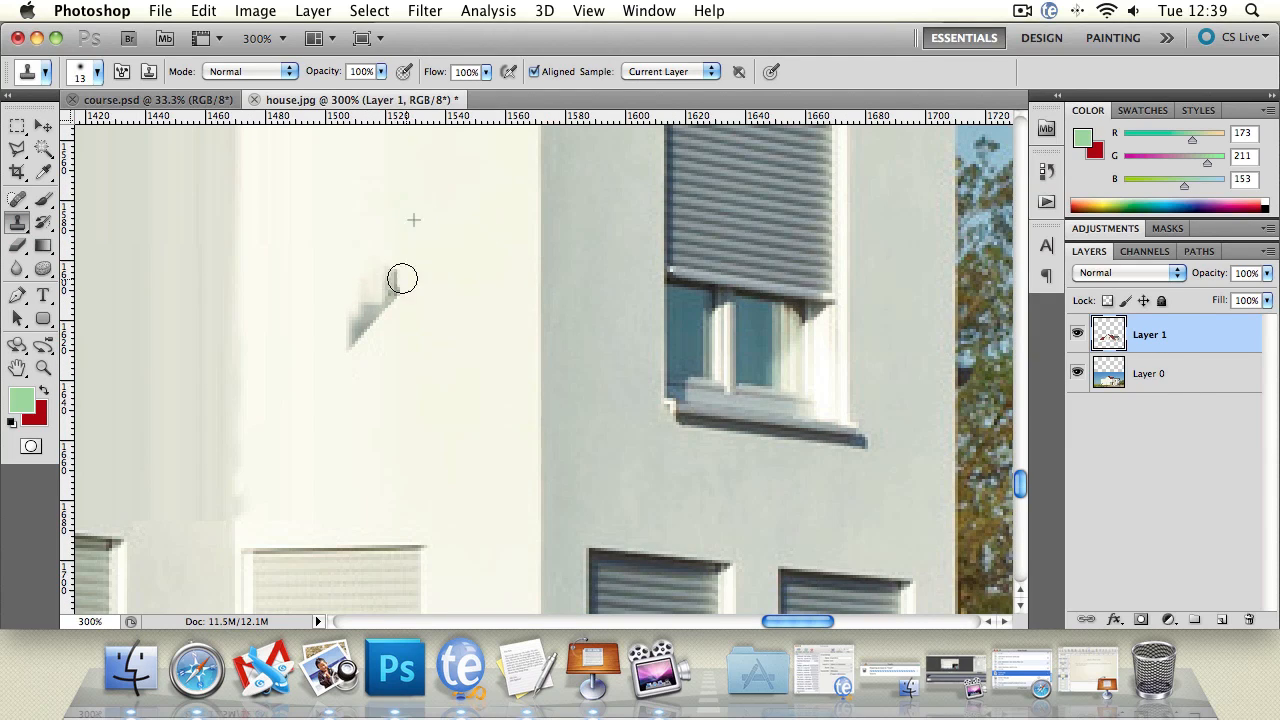
click(1150, 375)
mouse_move(386, 322)
mouse_down()
mouse_move(355, 328)
mouse_move(378, 293)
mouse_move(394, 300)
mouse_move(358, 341)
mouse_move(351, 358)
mouse_move(366, 384)
mouse_up()
alt+click(406, 386)
alt+click(421, 343)
- Smudge the ragged wall edge above the light shutter on Layer 1 at 50% strength, after a trial stroke on Layer 0
click(18, 368)
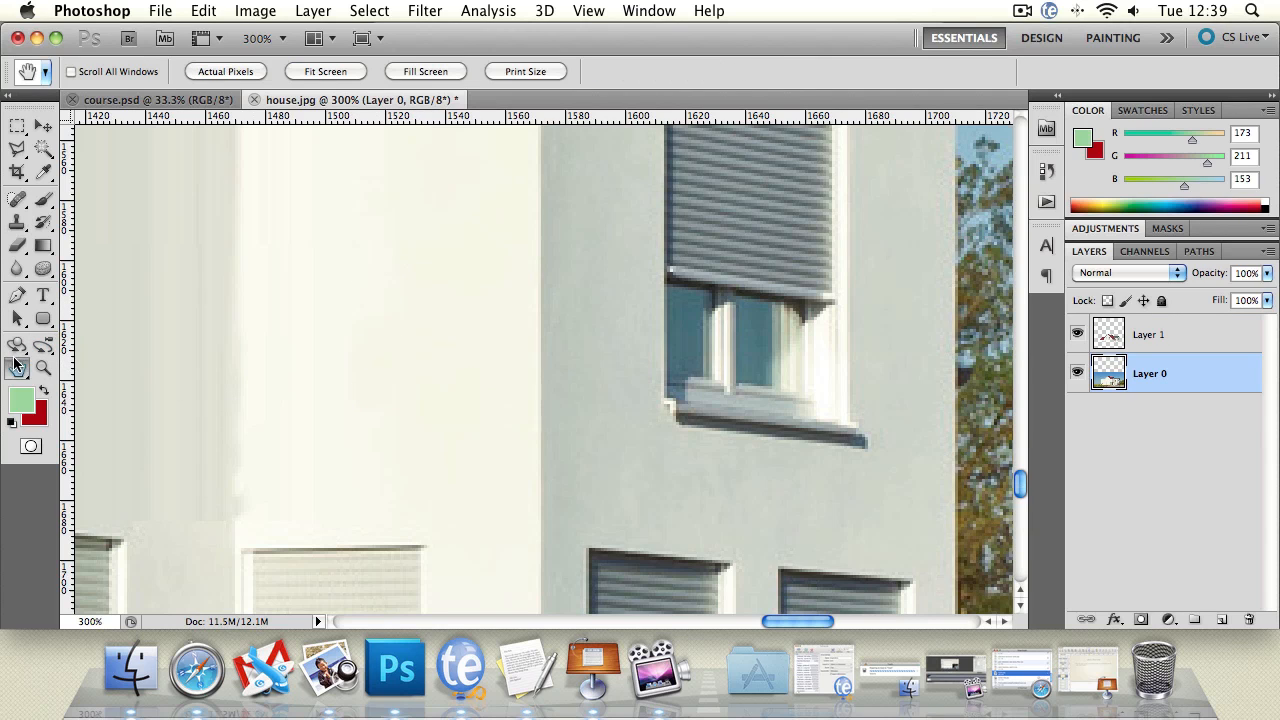
drag(273, 352, 409, 331)
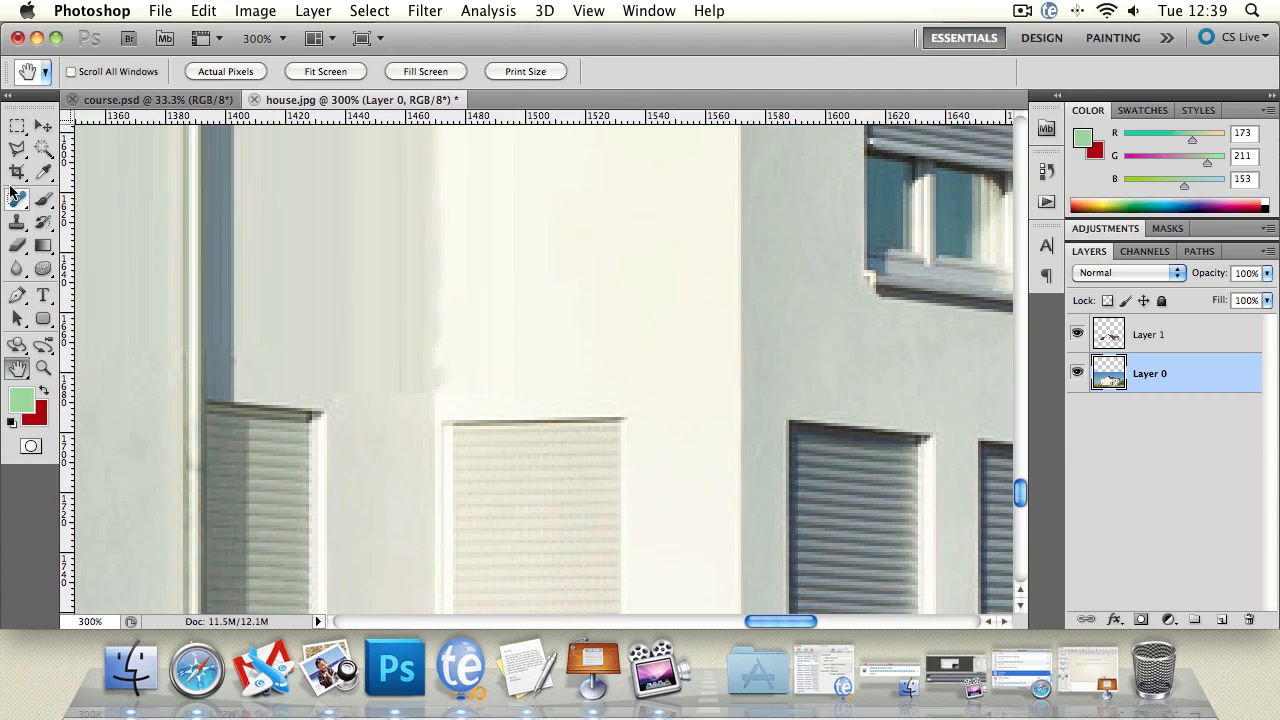
click(17, 268)
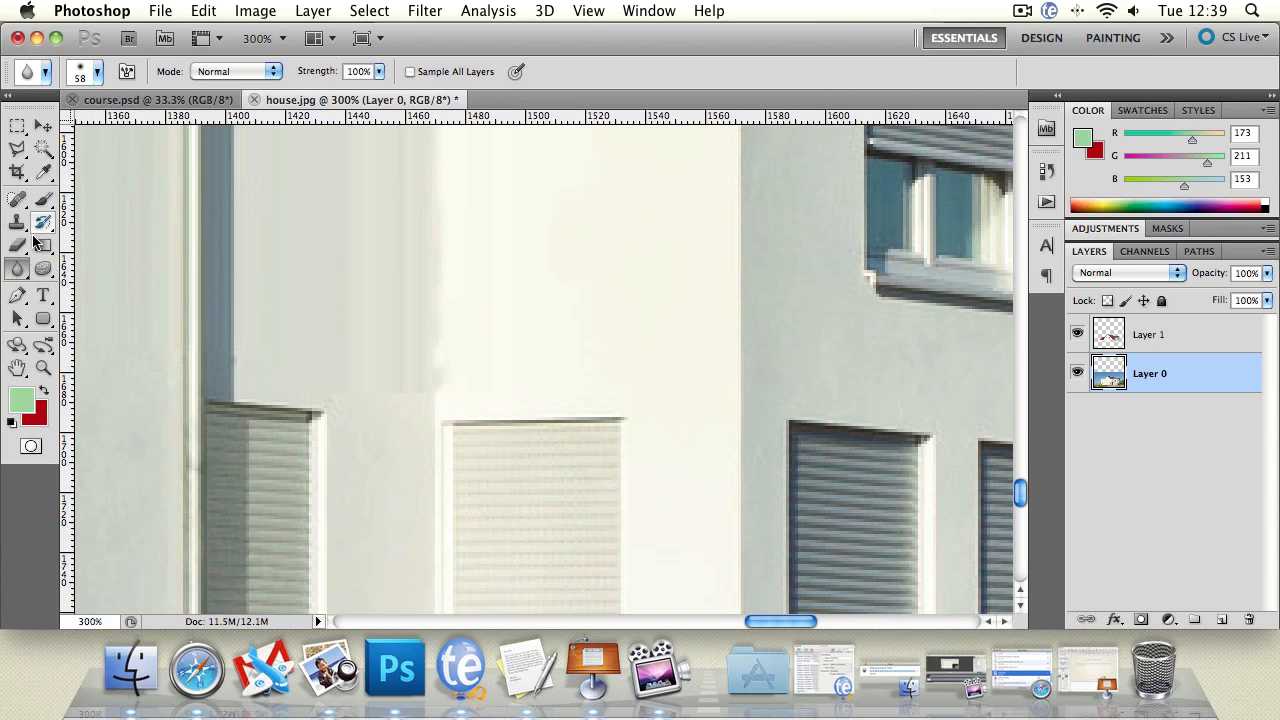
click(17, 270)
click(97, 303)
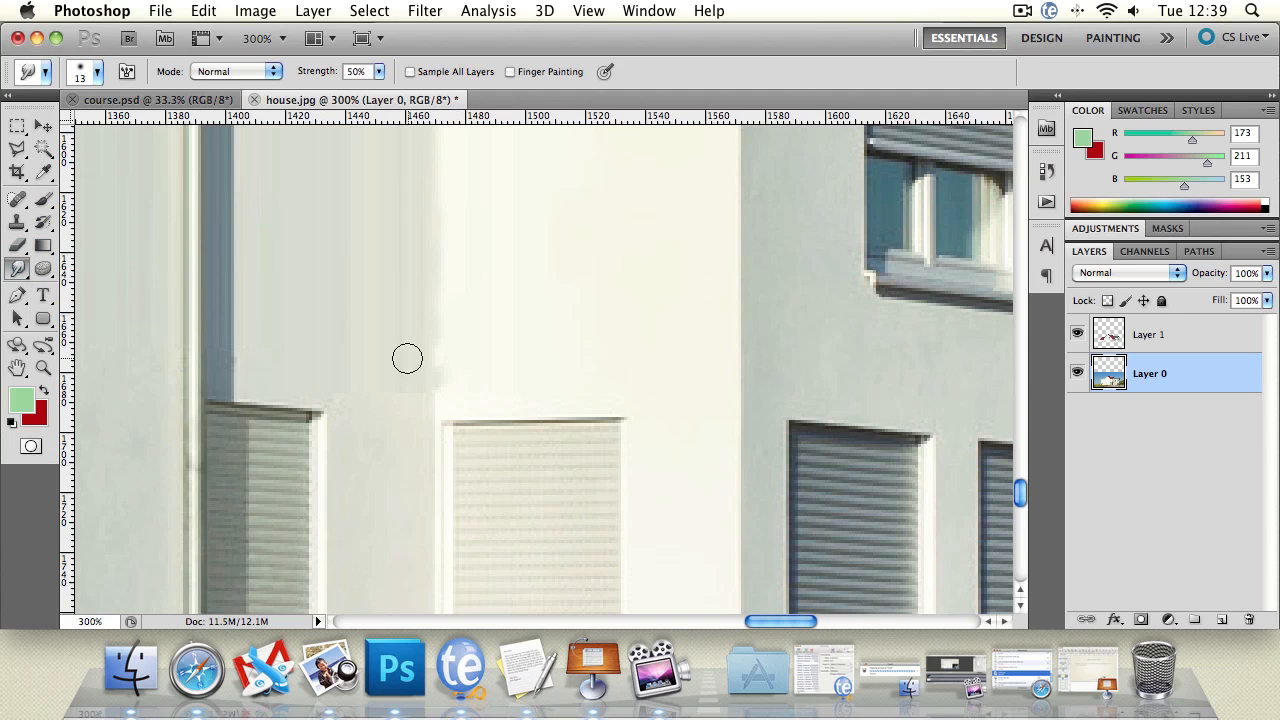
drag(389, 424, 390, 433)
key(super+z)
click(1108, 345)
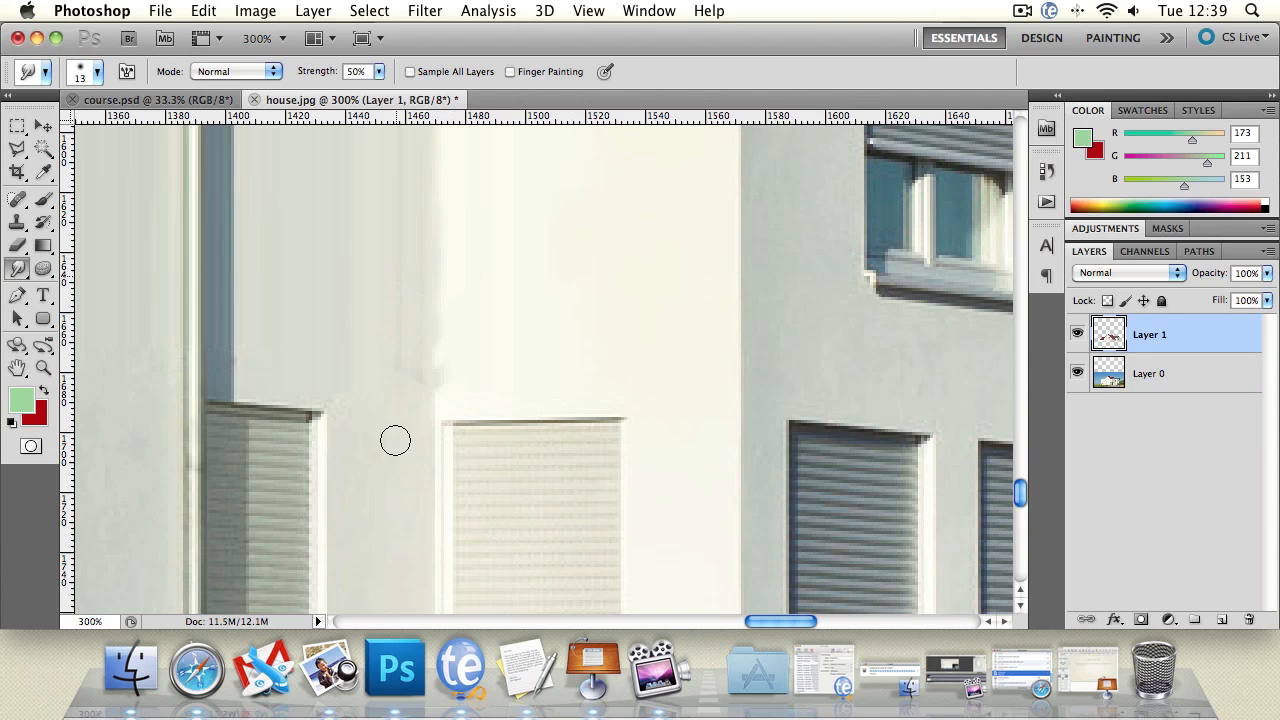
drag(395, 440, 397, 464)
drag(394, 314, 394, 460)
mouse_move(432, 410)
mouse_down()
mouse_move(436, 275)
mouse_move(431, 437)
mouse_move(434, 318)
mouse_move(433, 427)
mouse_up()
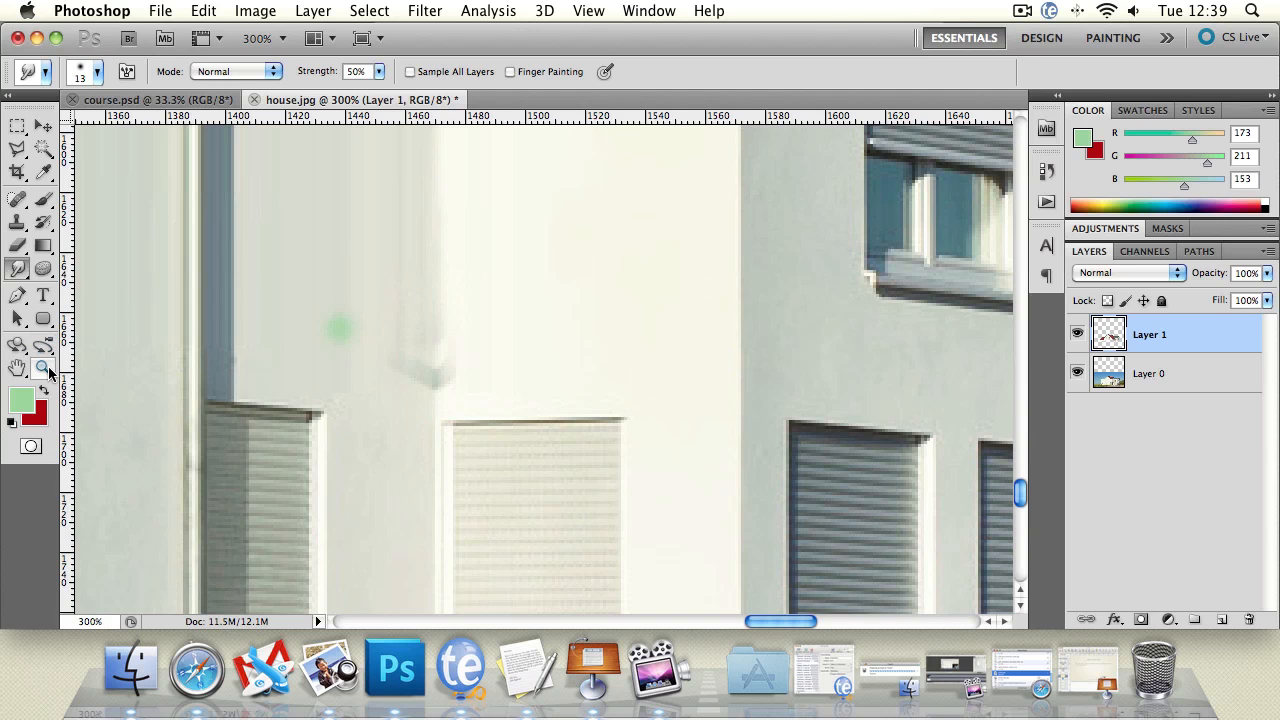
- Examine the stretched walls at several magnifications and compare the house with Layer 1 hidden and shown
click(44, 370)
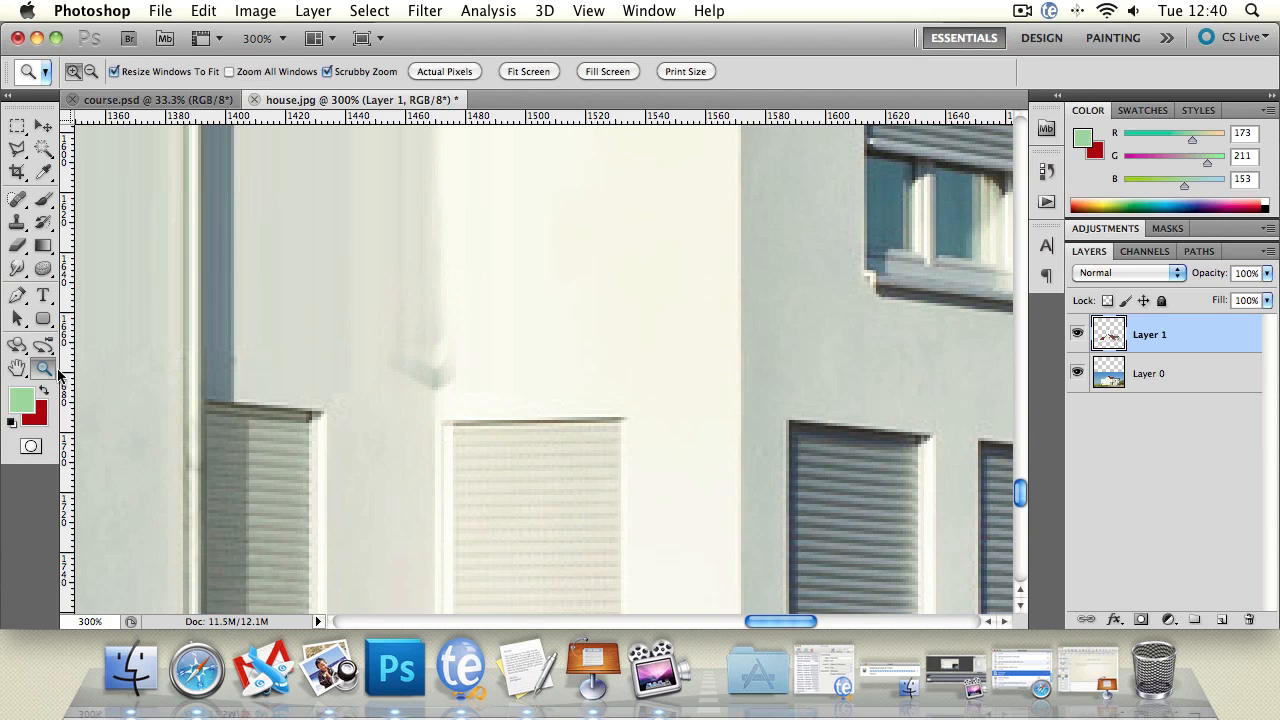
alt+click(454, 373)
alt+click(426, 387)
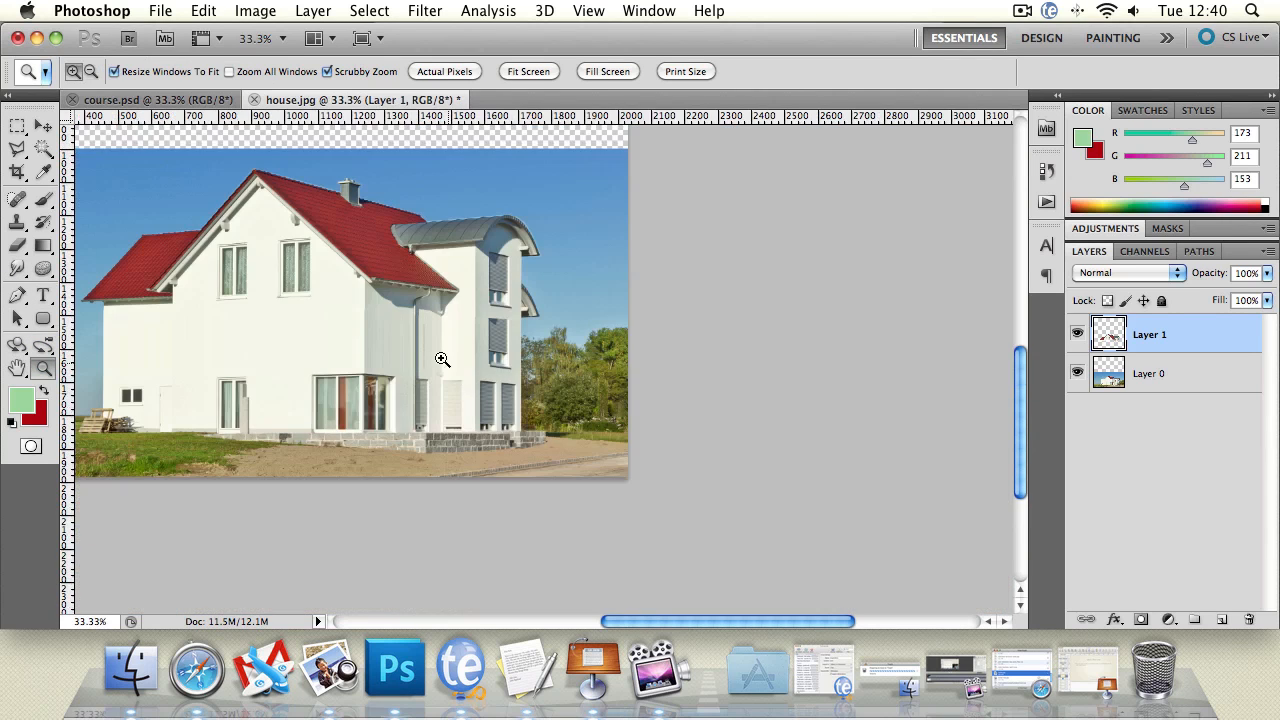
click(440, 357)
click(418, 341)
click(417, 340)
click(416, 339)
alt+click(416, 338)
alt+click(416, 338)
alt+click(432, 344)
alt+click(448, 350)
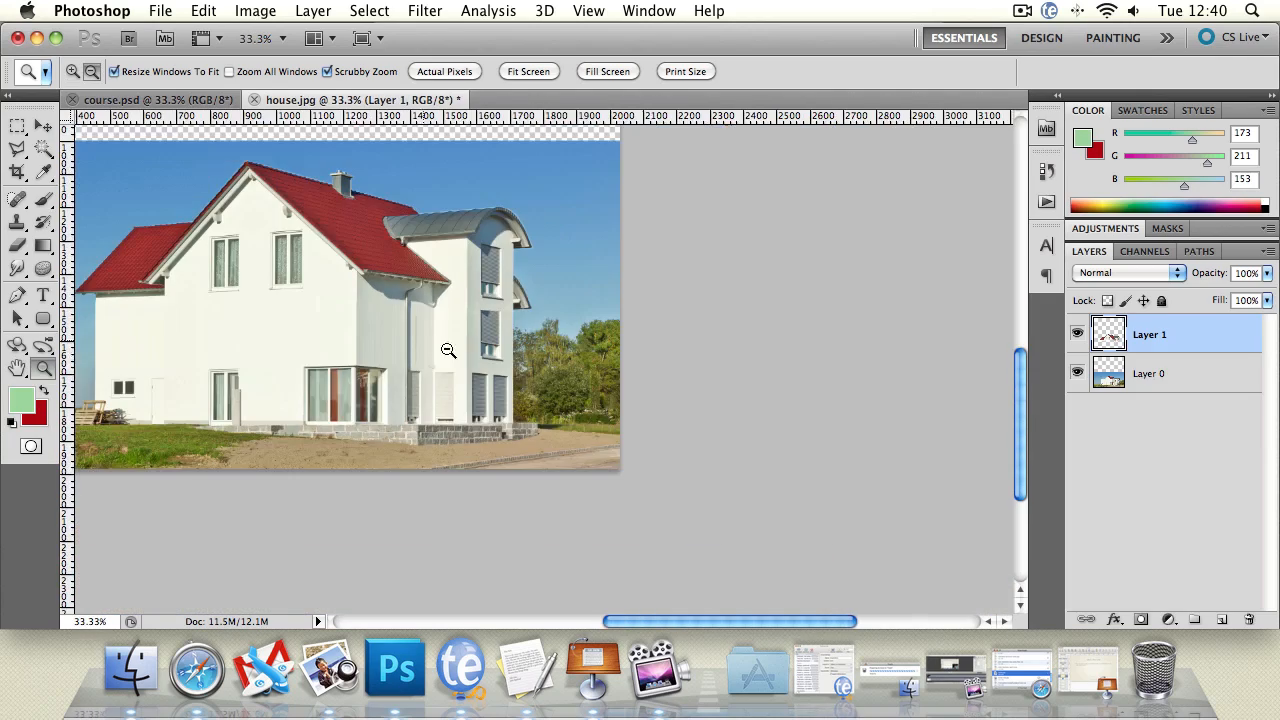
alt+click(441, 360)
click(394, 309)
click(394, 309)
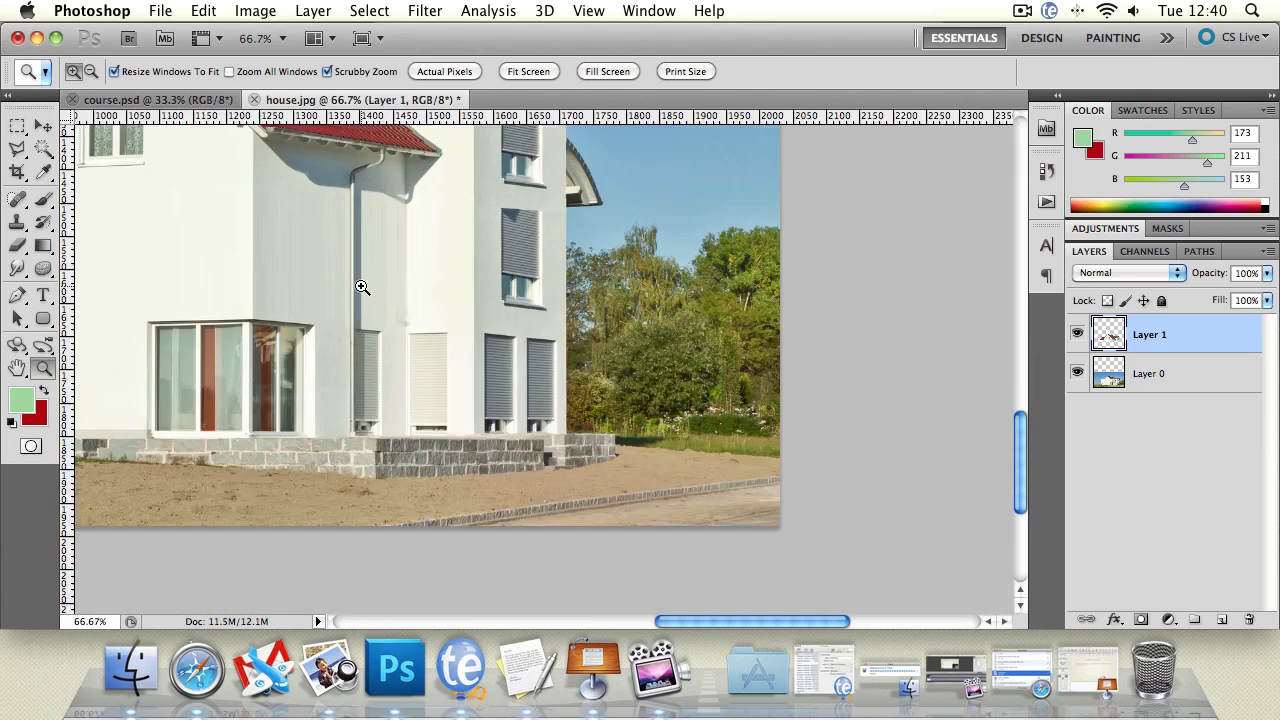
click(363, 286)
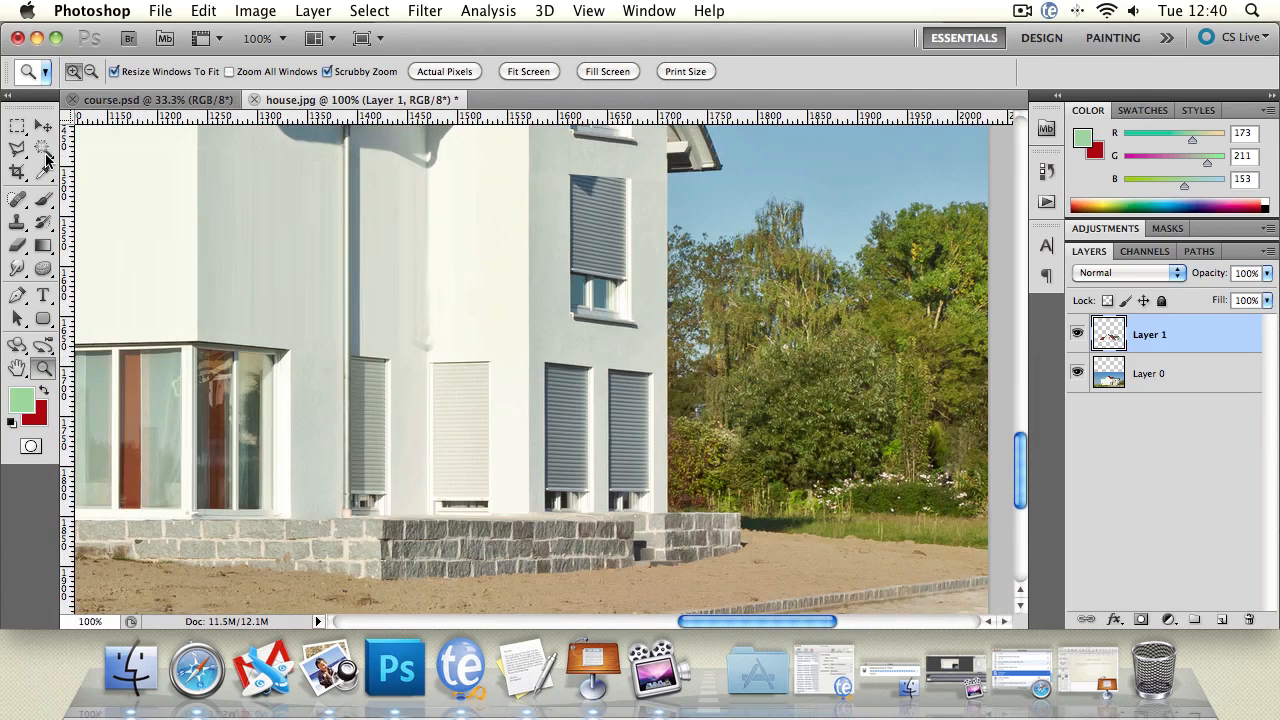
click(17, 368)
drag(250, 257, 298, 372)
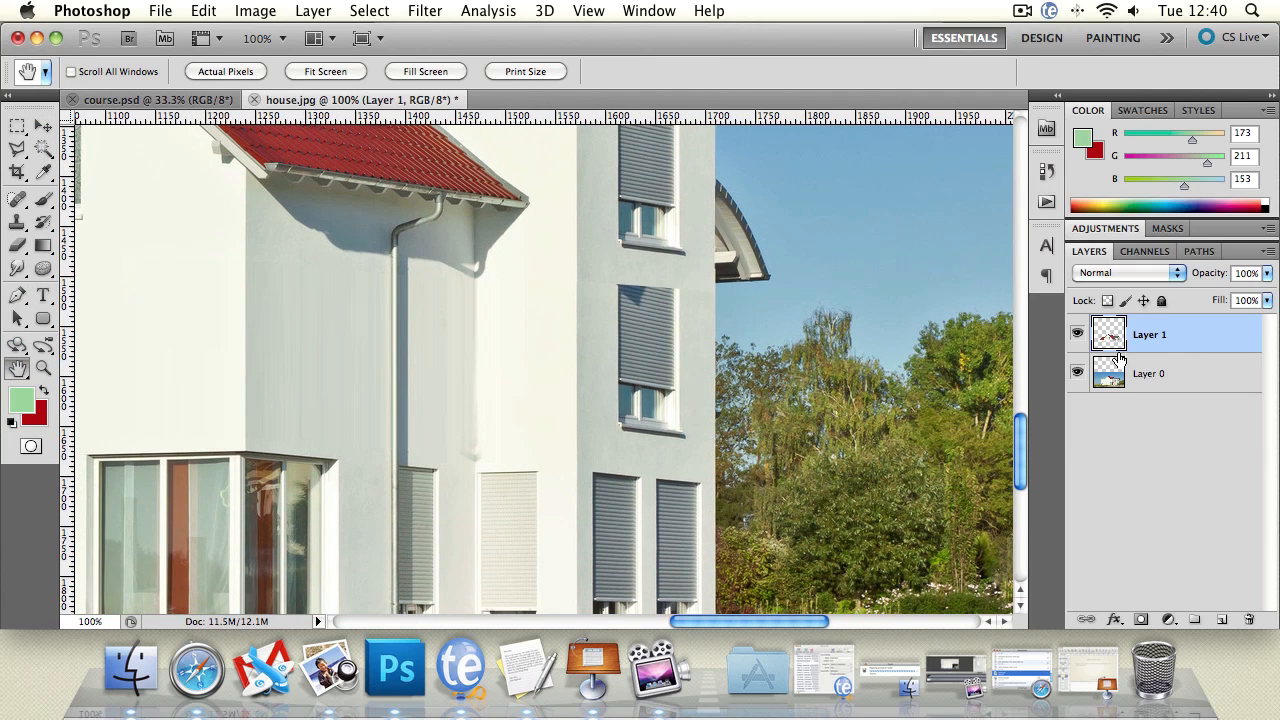
click(1077, 336)
click(1078, 336)
- Try to soften the stretched wall beside the downpipe on Layer 0 with the Blur tool at 100% strength
click(1173, 377)
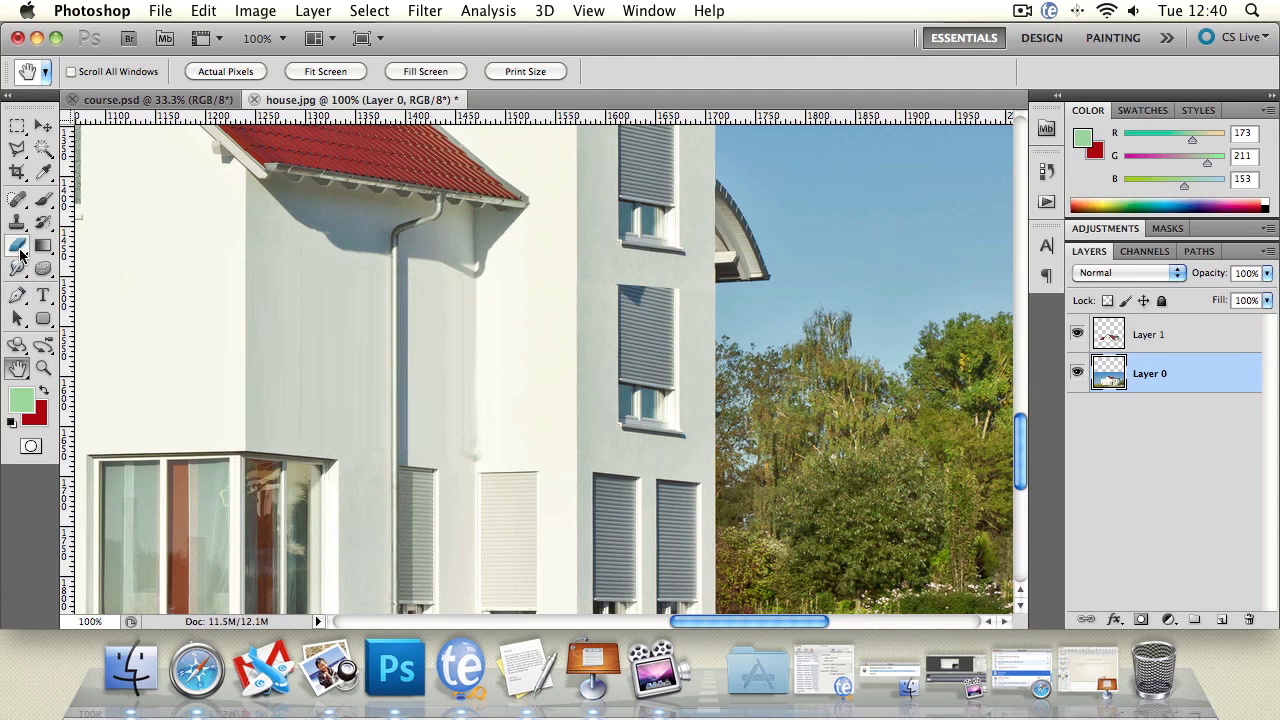
click(17, 268)
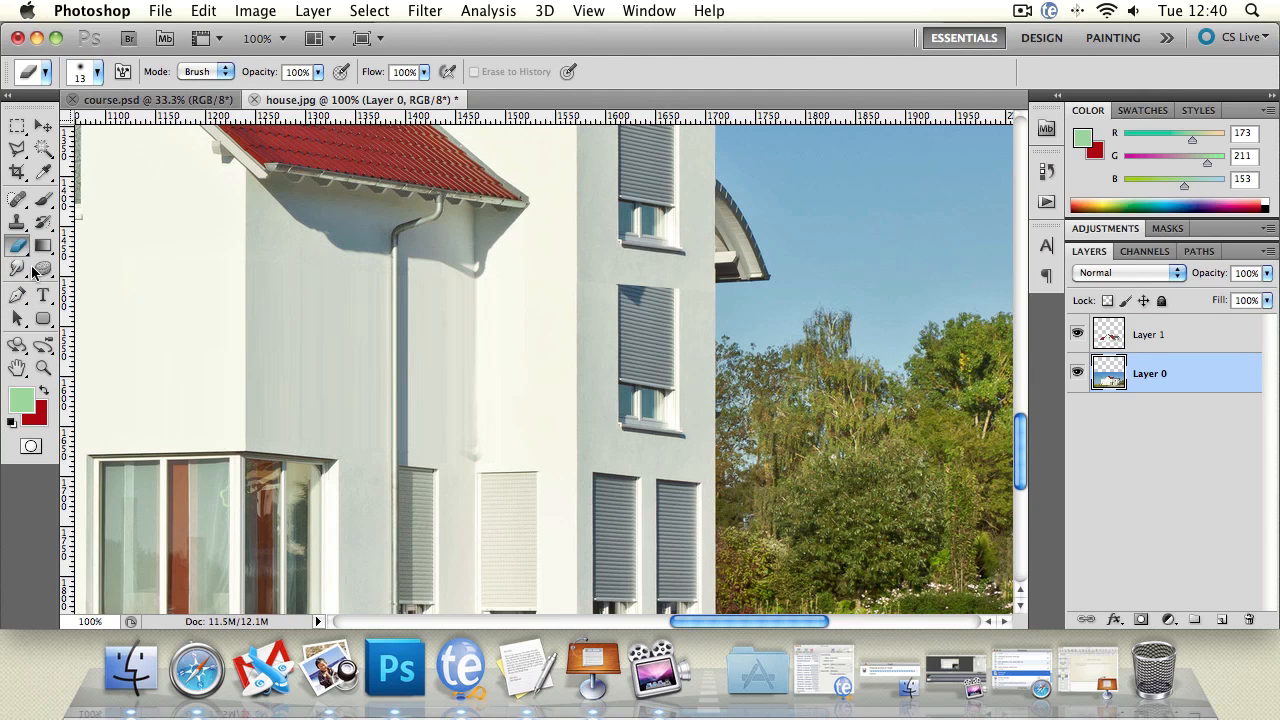
click(17, 268)
click(75, 268)
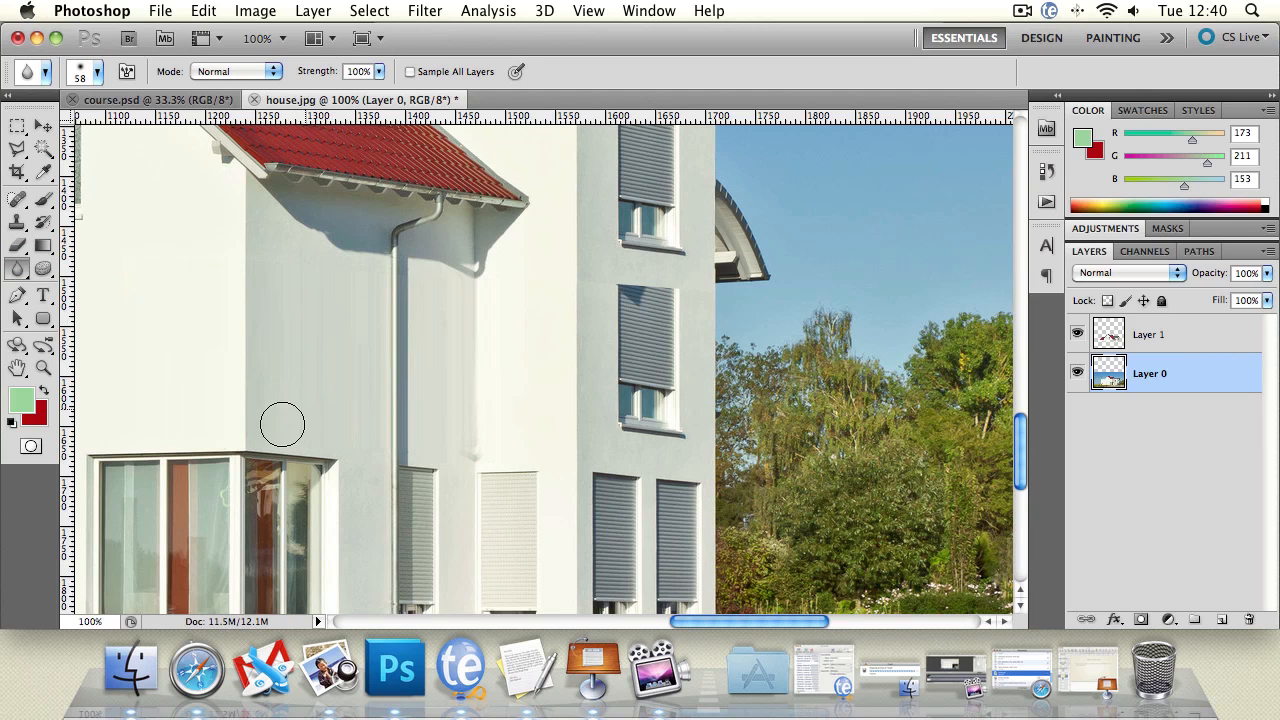
click(377, 72)
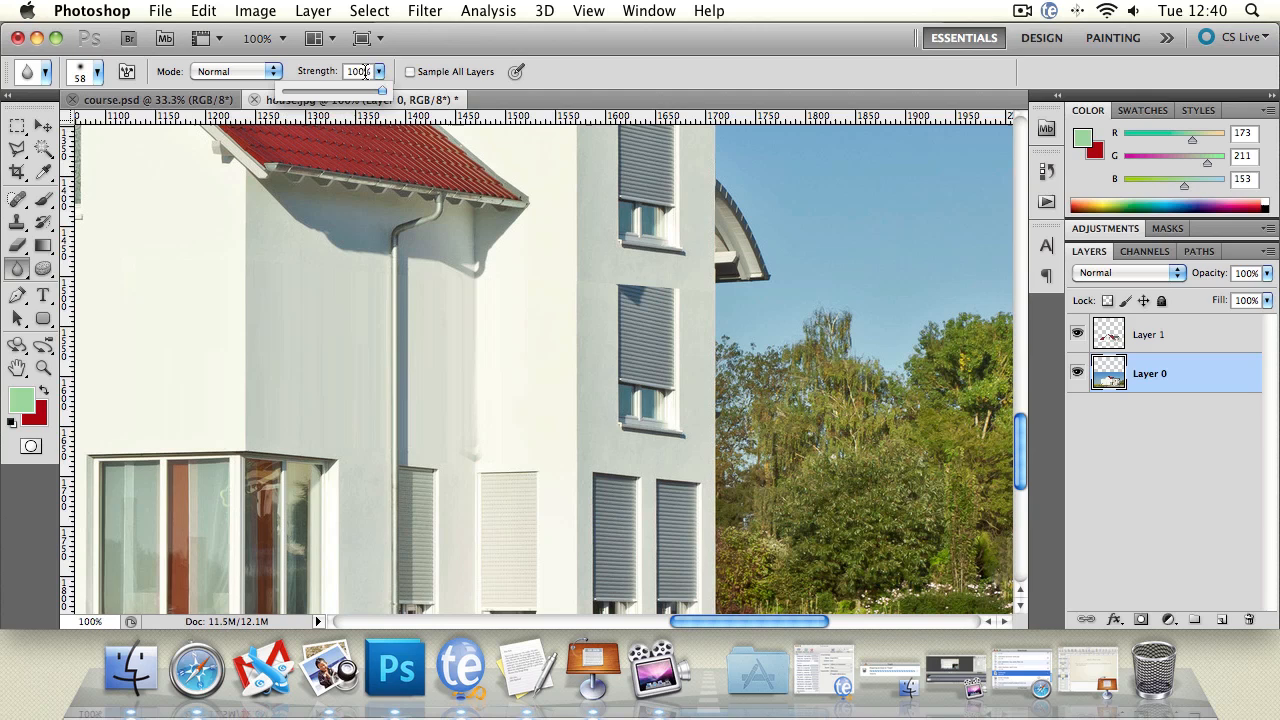
click(647, 75)
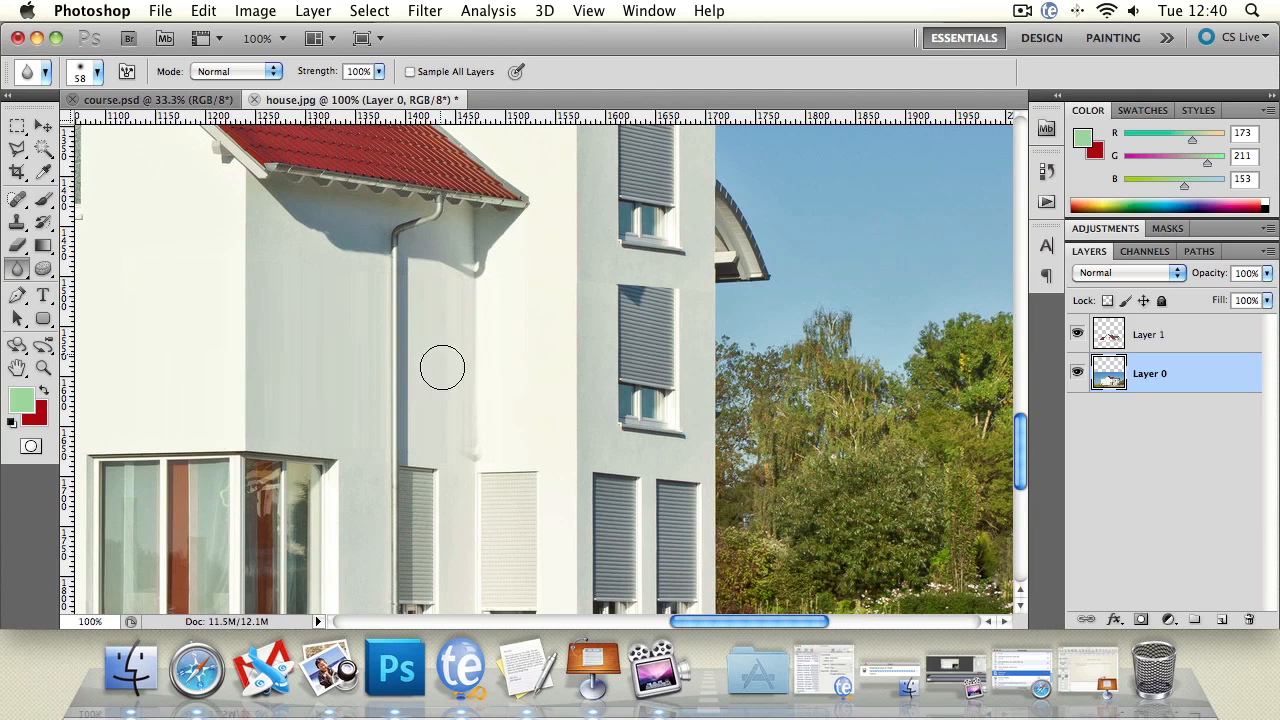
key(super+z)
- Clone clean grey wall over the red vertical streak beside the downpipe on Layer 1
click(43, 367)
click(414, 338)
click(423, 351)
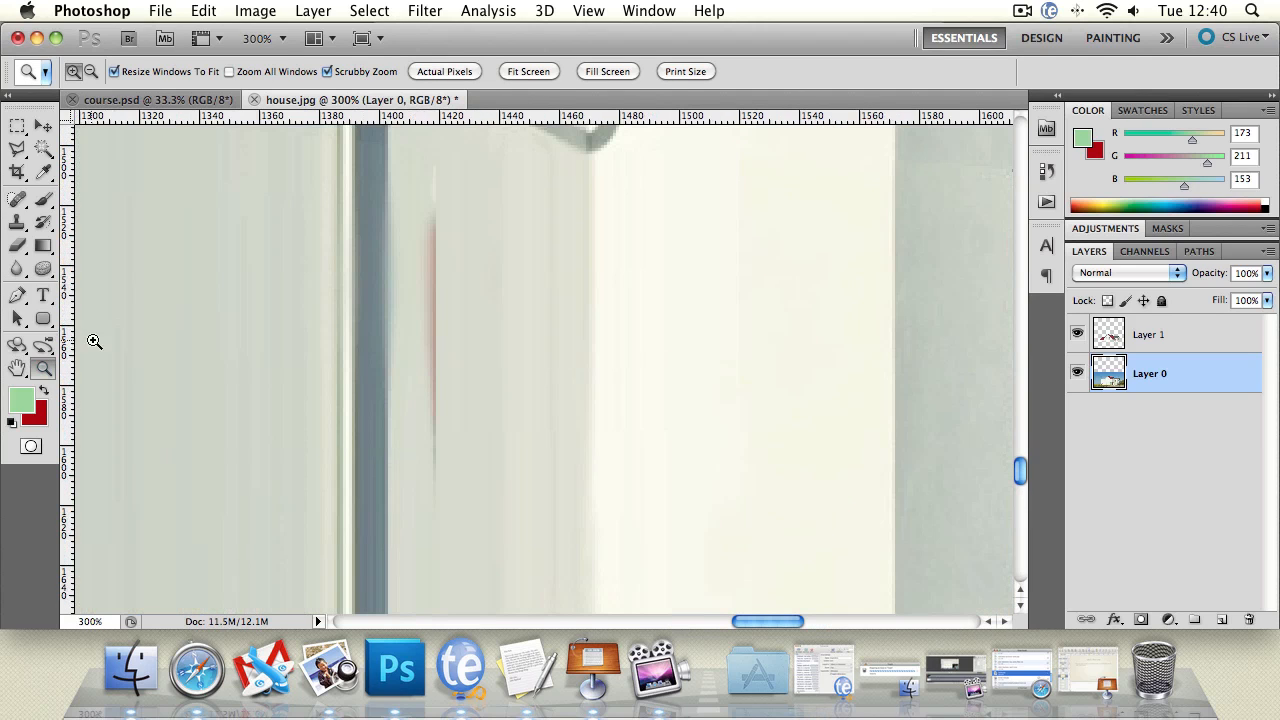
click(1220, 340)
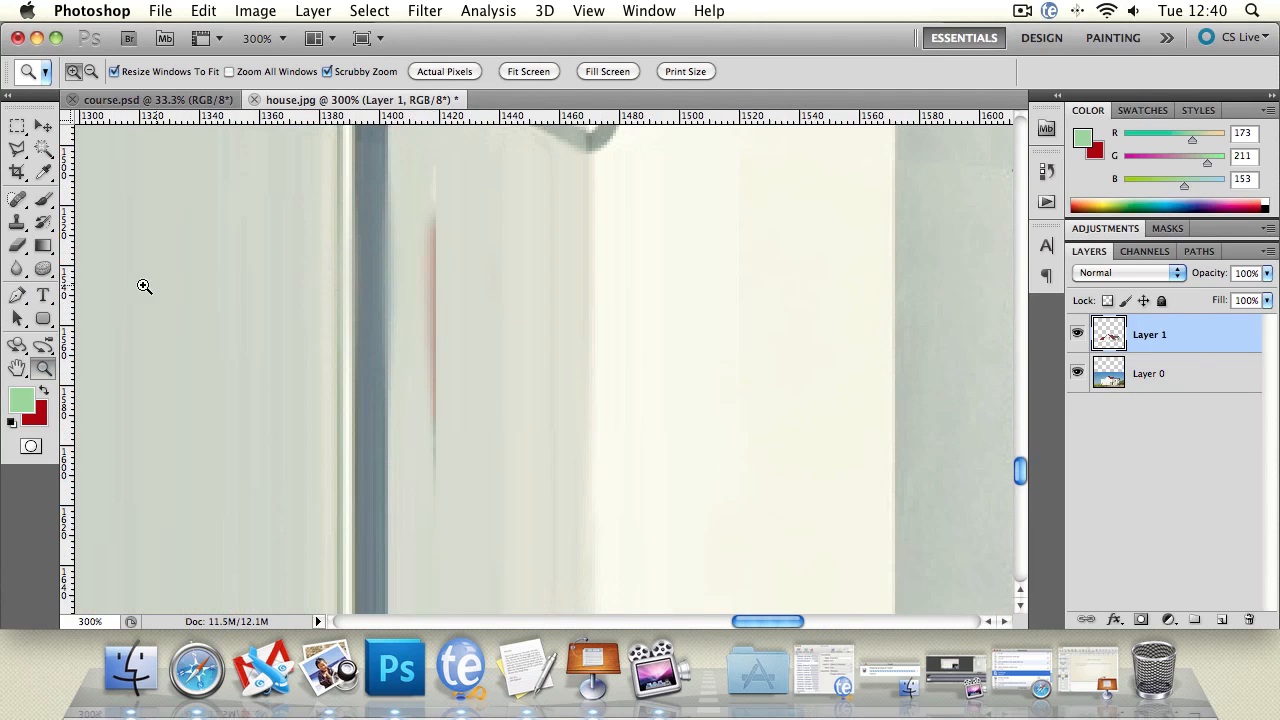
click(17, 222)
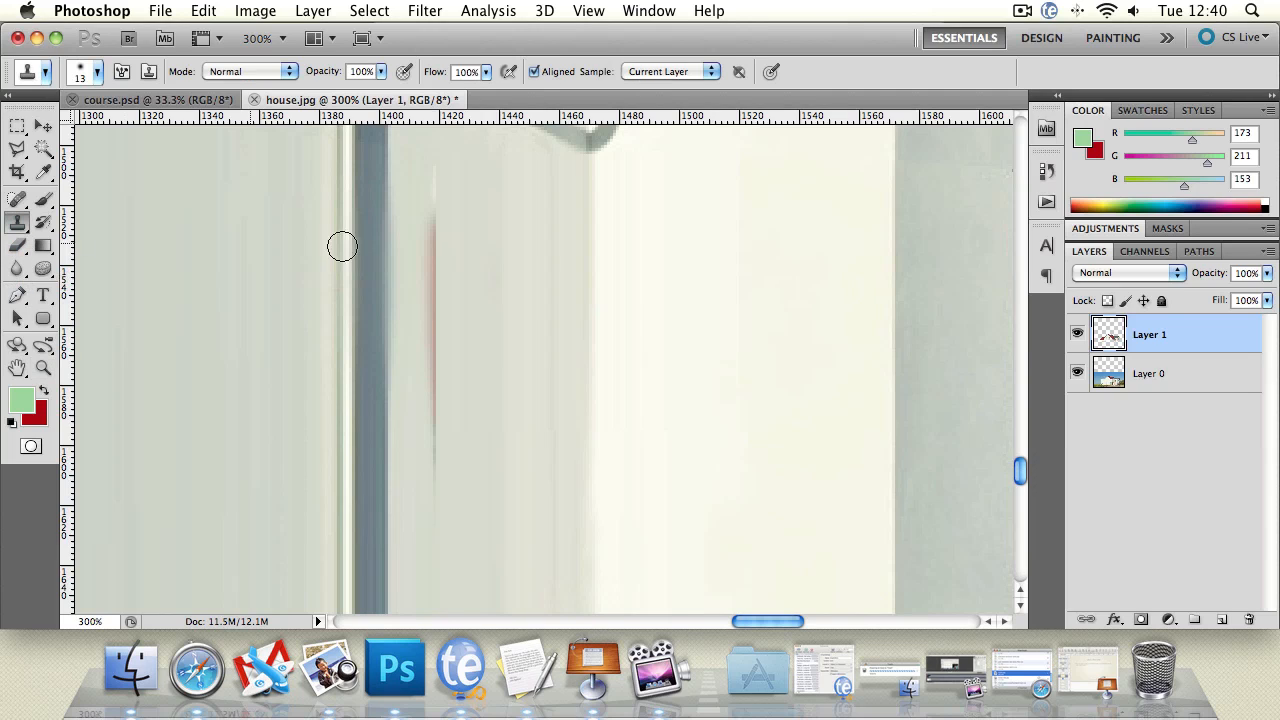
alt+click(462, 308)
mouse_move(440, 314)
mouse_down()
mouse_move(433, 216)
mouse_move(446, 176)
mouse_move(434, 391)
mouse_up()
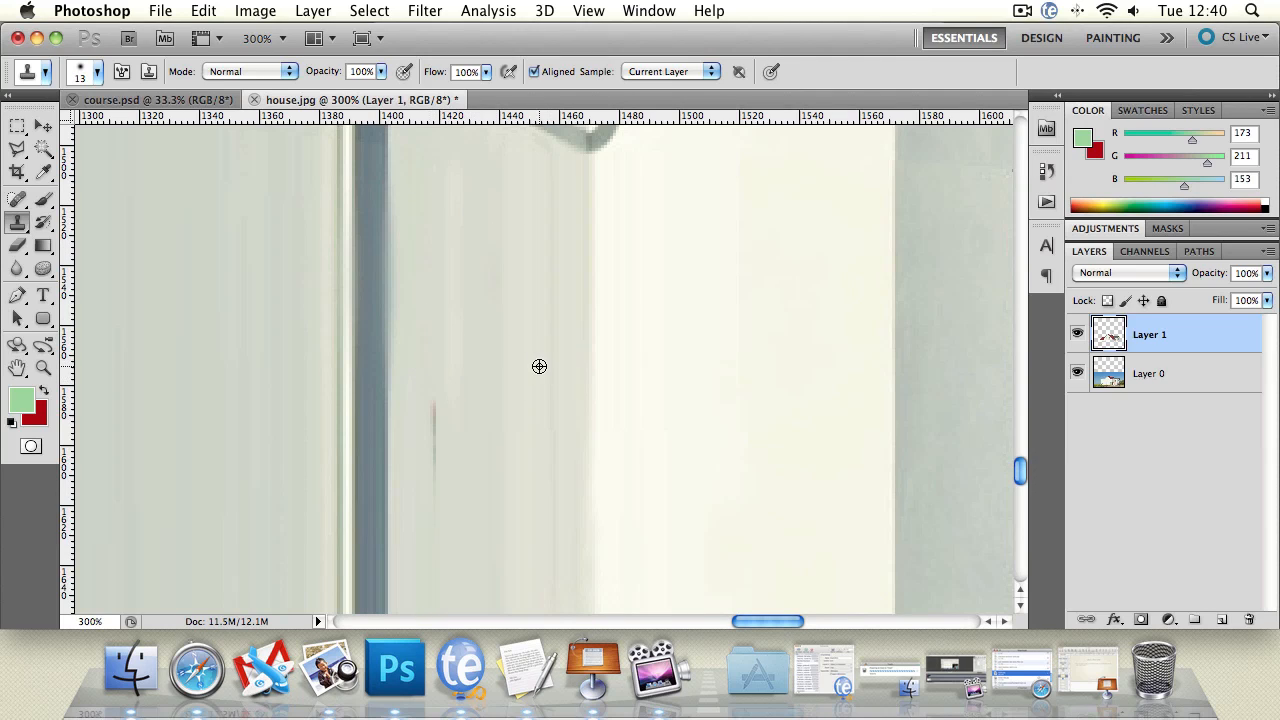
drag(438, 391, 431, 477)
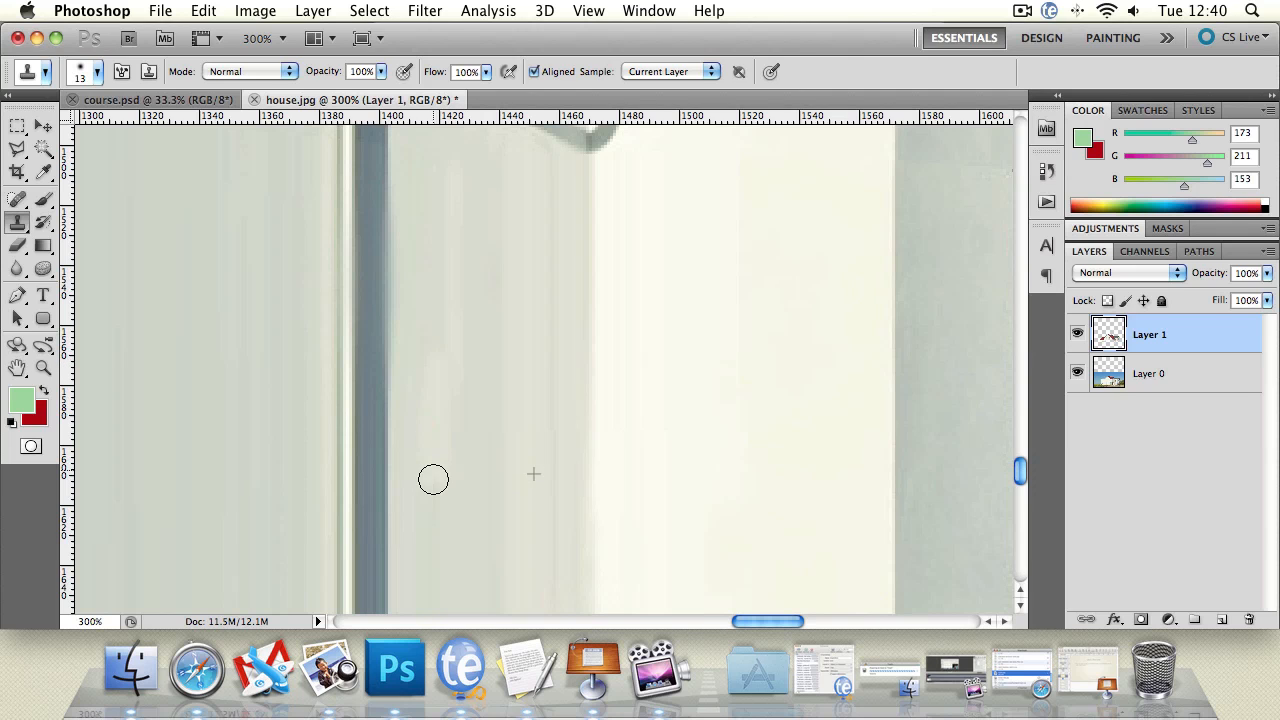
- Clone wall over the smudged edge above the light shutter and blur the wall beside the downpipe on Layer 1 at 100% strength
click(43, 367)
alt+click(360, 366)
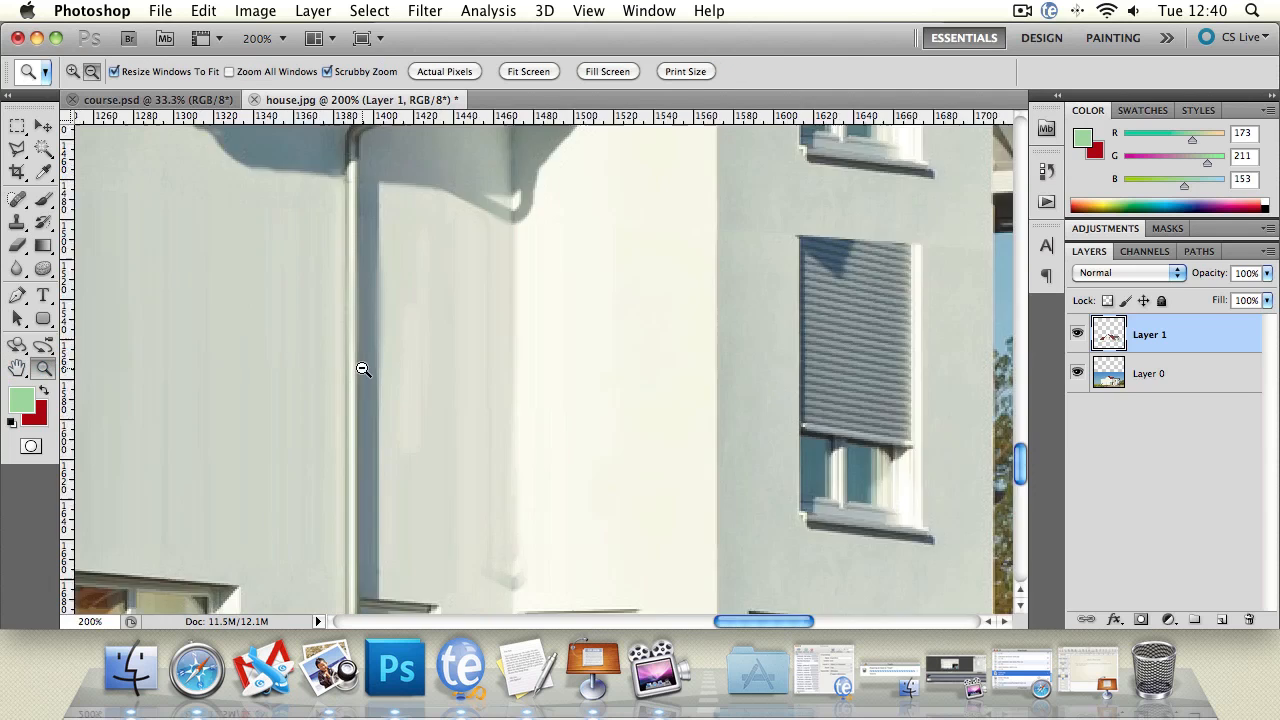
alt+click(345, 380)
click(331, 391)
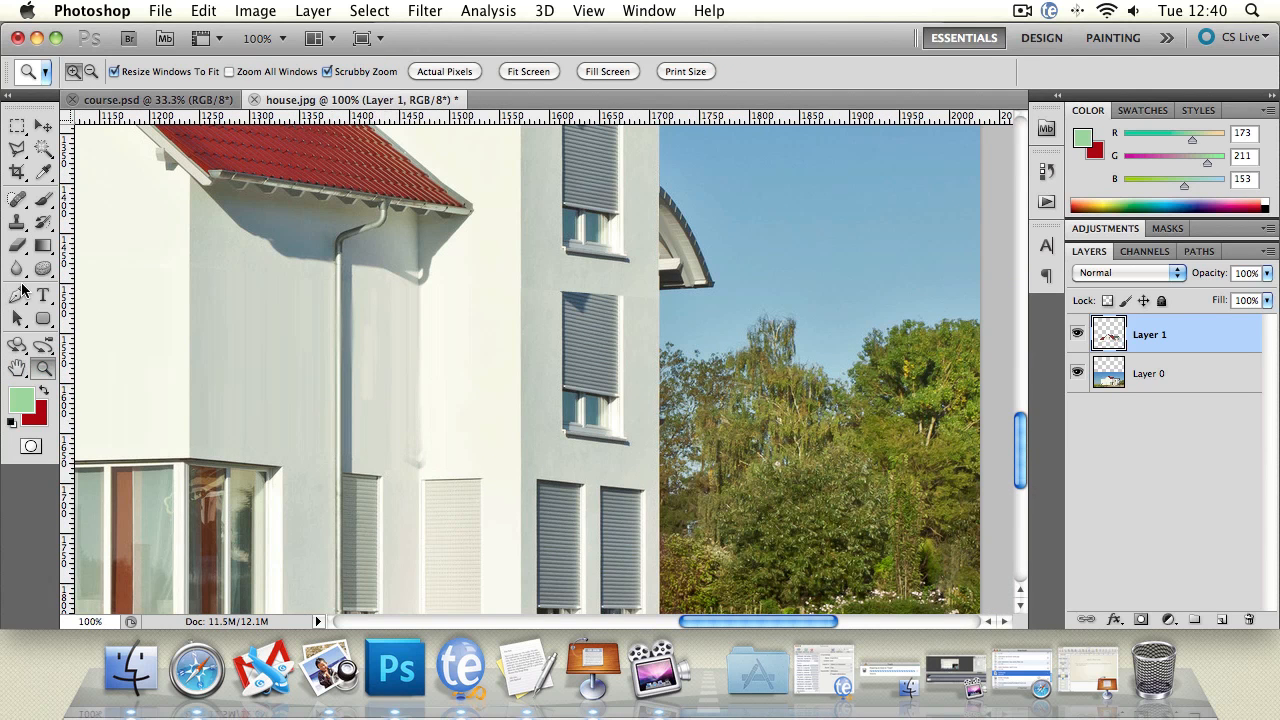
click(17, 222)
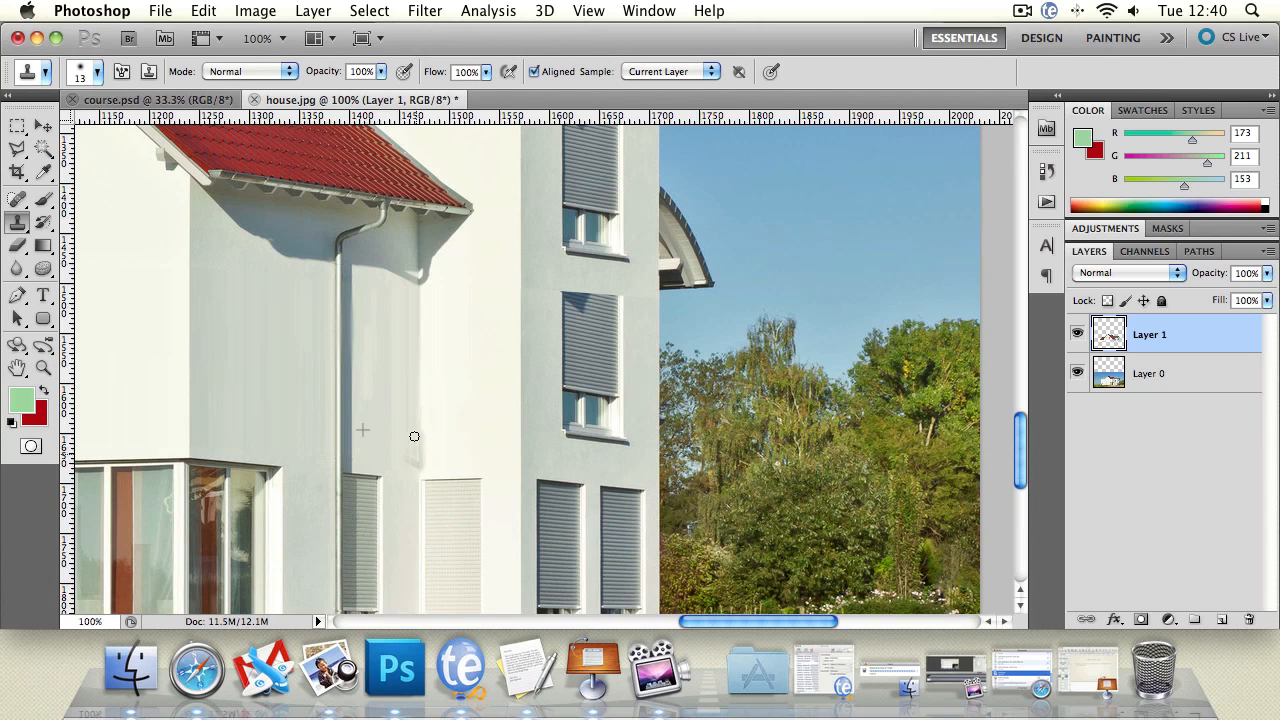
drag(414, 436, 413, 459)
drag(414, 475, 427, 462)
alt+click(461, 449)
click(427, 463)
alt+click(450, 452)
click(426, 453)
click(17, 268)
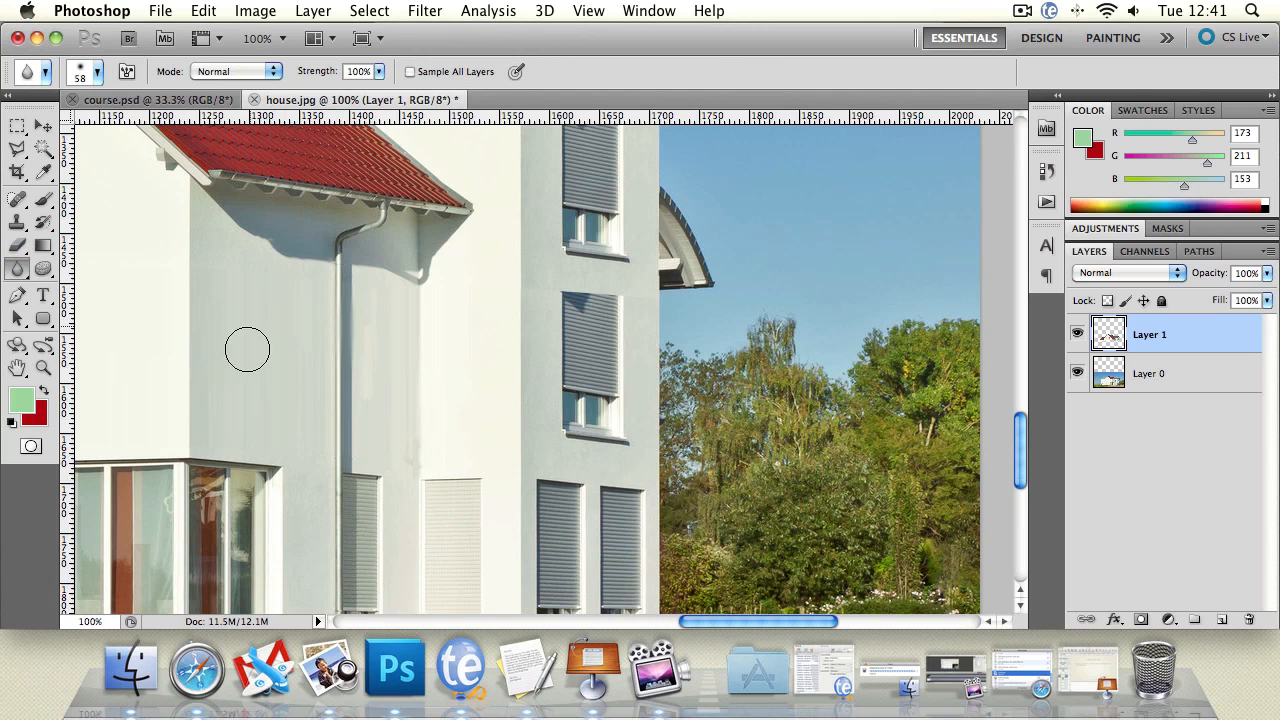
mouse_move(380, 326)
mouse_down()
mouse_move(389, 434)
mouse_move(396, 413)
mouse_move(420, 443)
mouse_move(412, 463)
mouse_move(413, 447)
mouse_up()
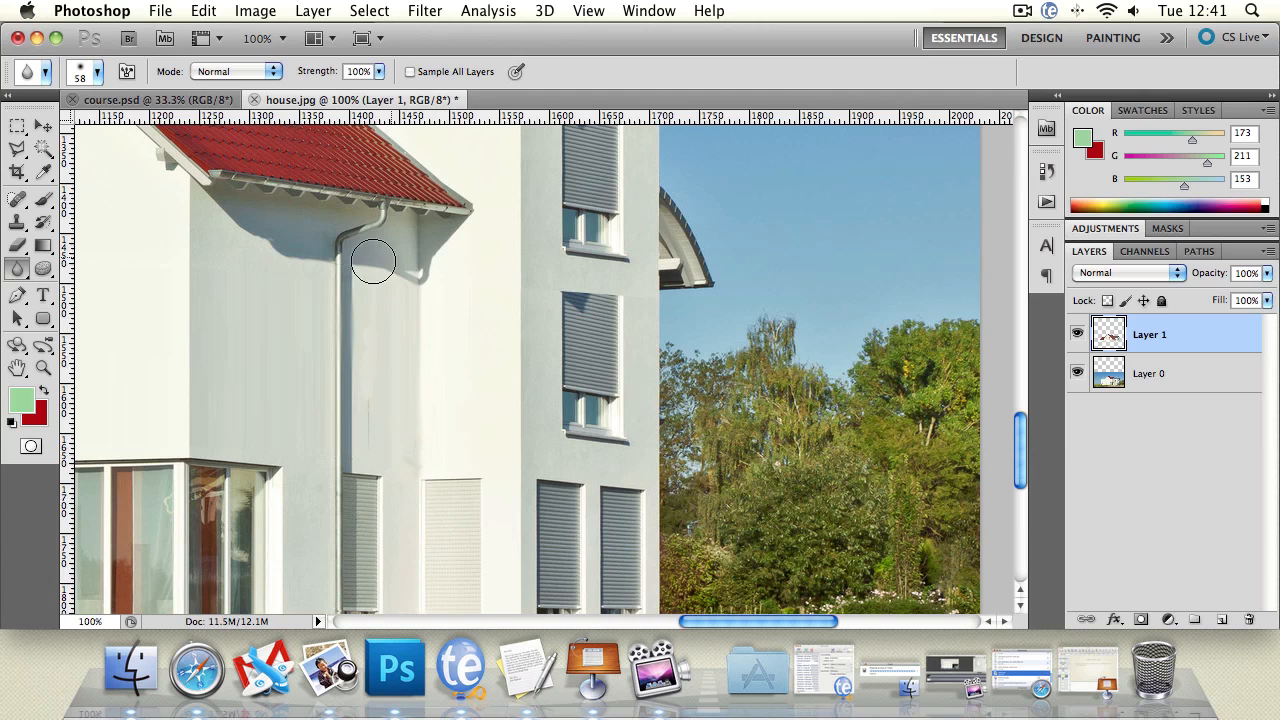
- Clone wall over the thin dark vertical streak above the shutter beside the downpipe on Layer 1
click(43, 368)
alt+click(276, 364)
alt+click(276, 364)
alt+click(276, 364)
click(318, 379)
click(318, 379)
click(317, 379)
click(315, 380)
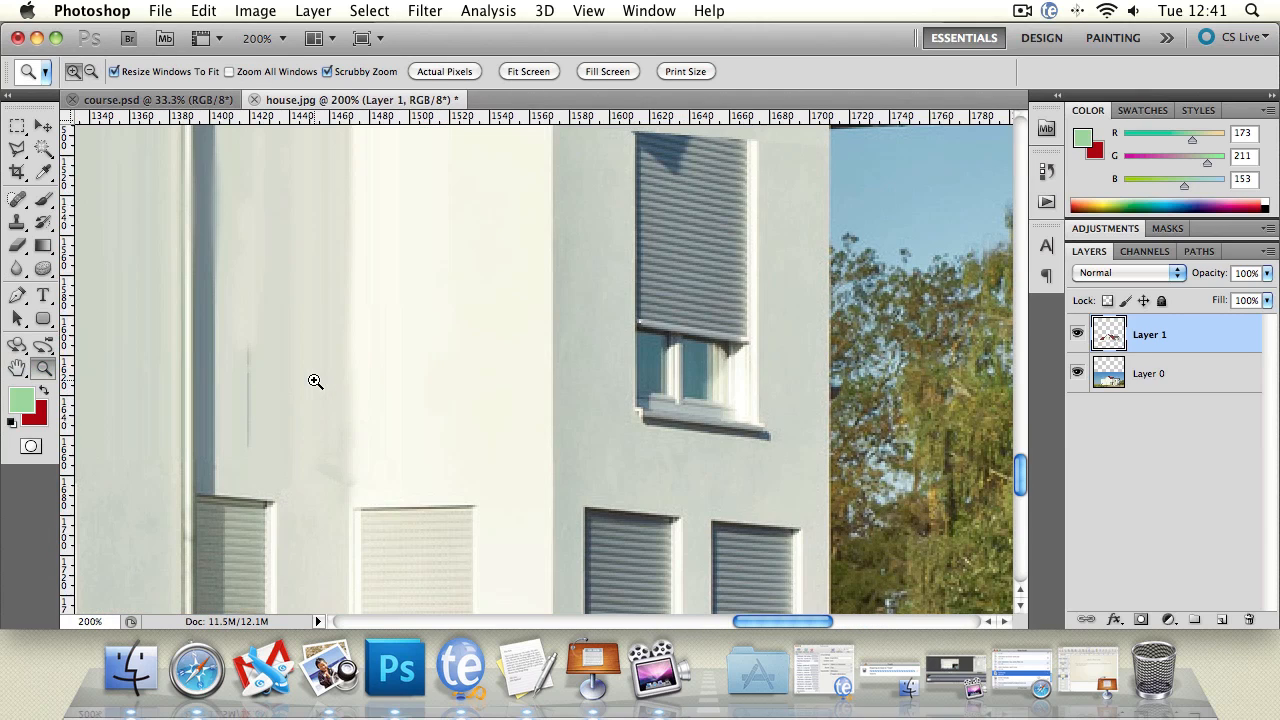
click(17, 222)
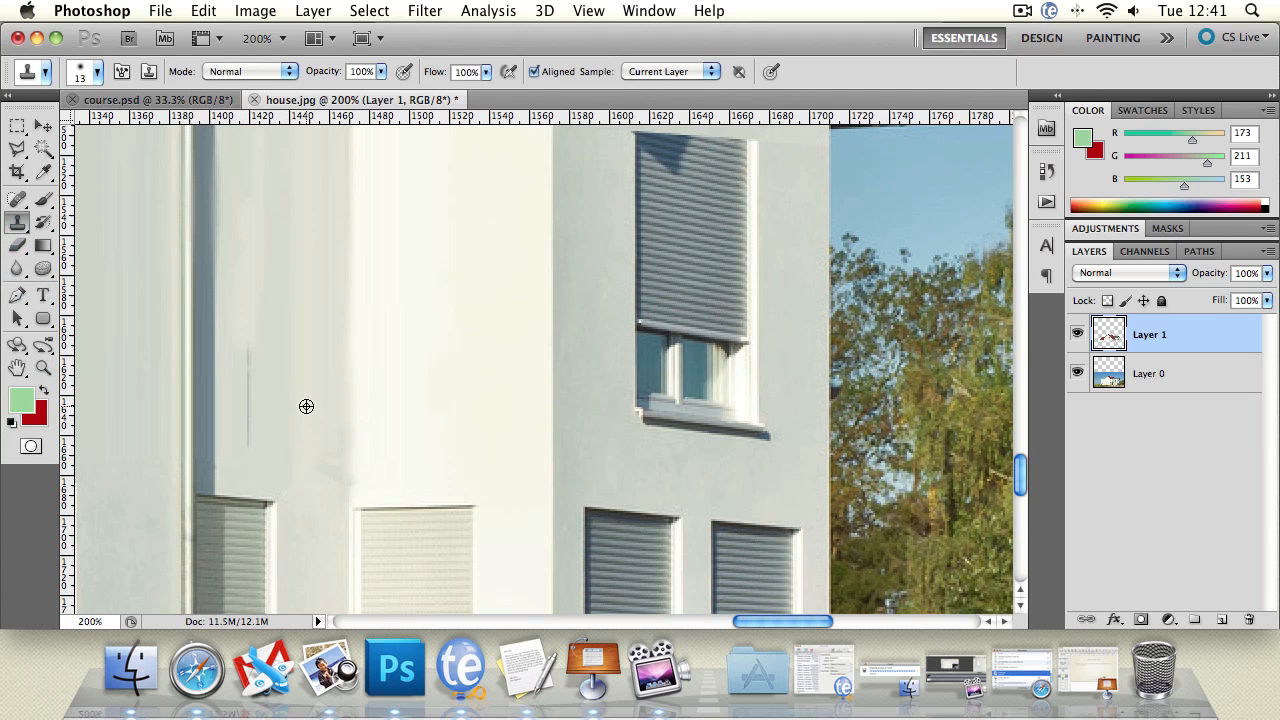
mouse_move(255, 362)
mouse_down()
mouse_move(245, 409)
mouse_move(243, 347)
mouse_up()
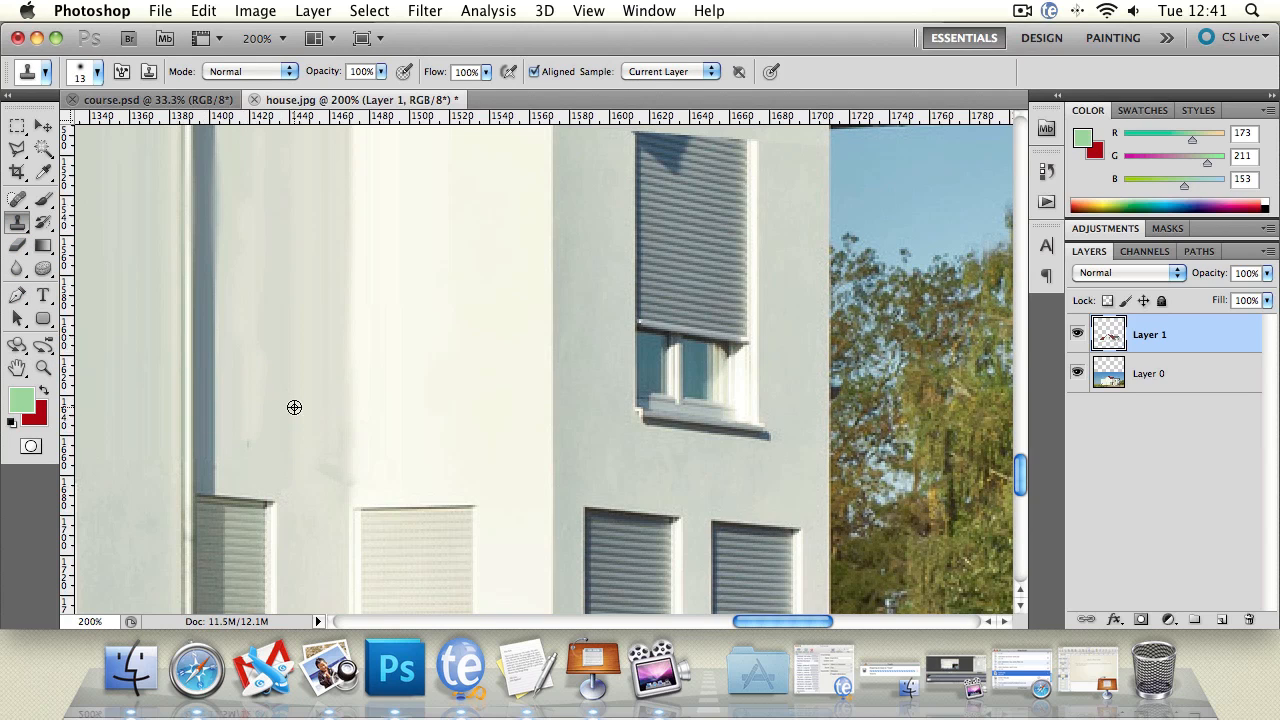
- Examine the whole house to check how the retouched walls blend in
key(z)
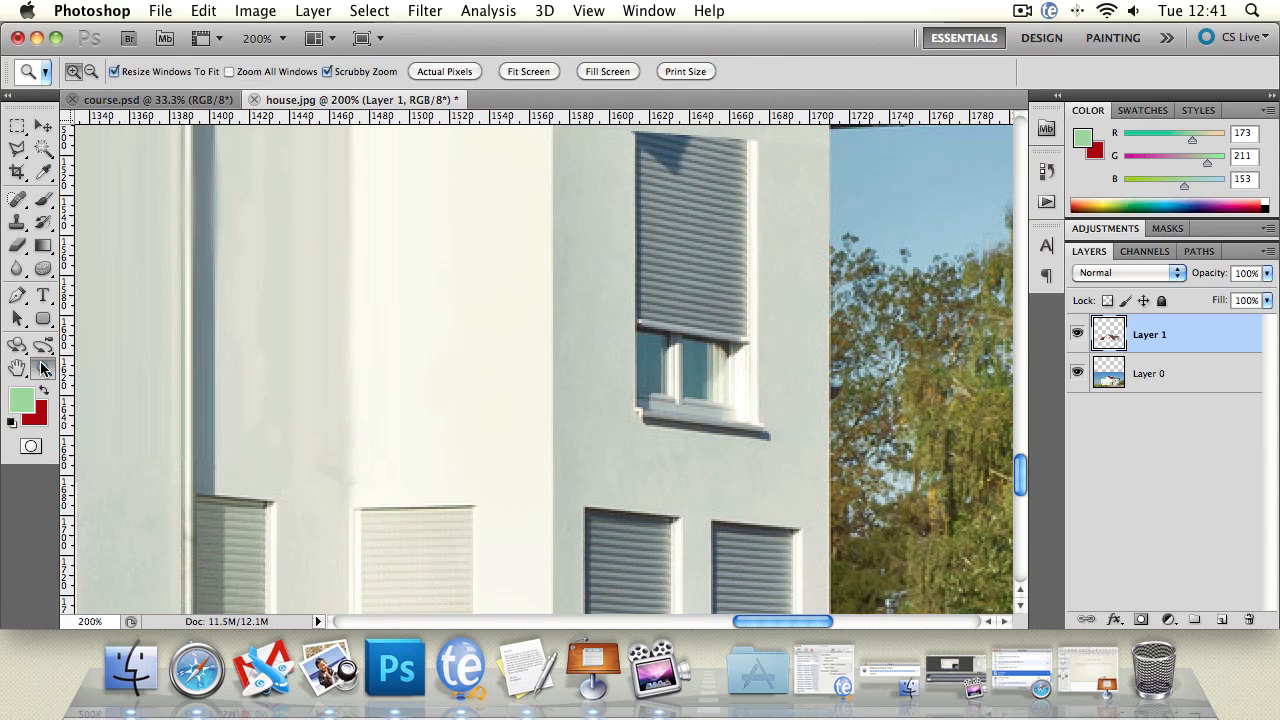
alt+click(363, 375)
alt+click(363, 375)
alt+click(363, 375)
alt+click(271, 378)
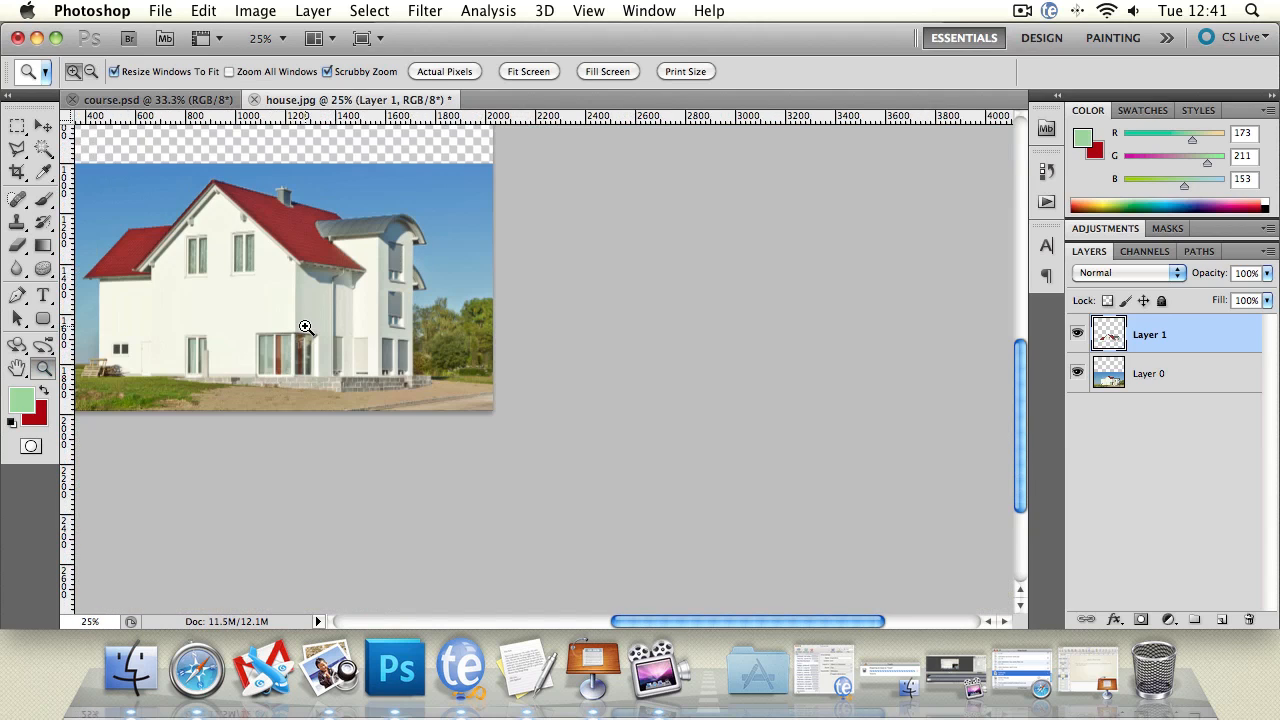
click(400, 291)
drag(247, 284, 409, 382)
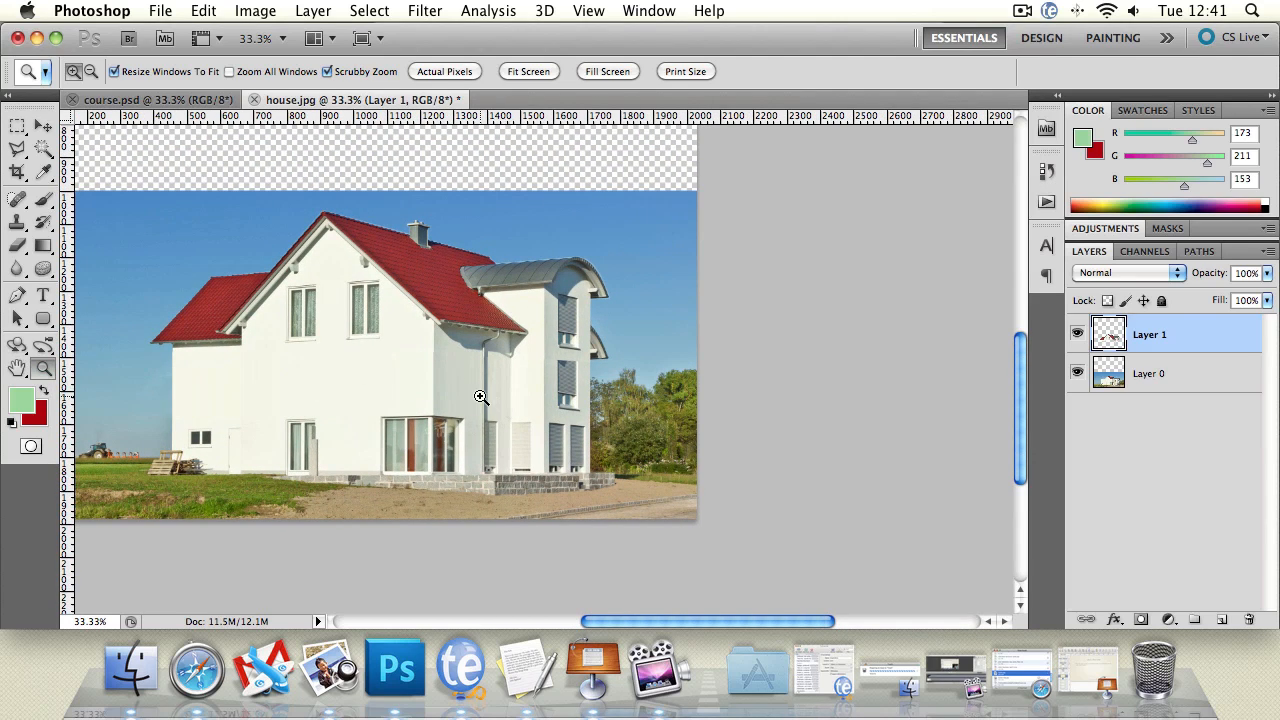
- Copy the left gable window to a new layer using a polygonal selection and place the copy on the blank wall directly below it
click(347, 394)
click(253, 298)
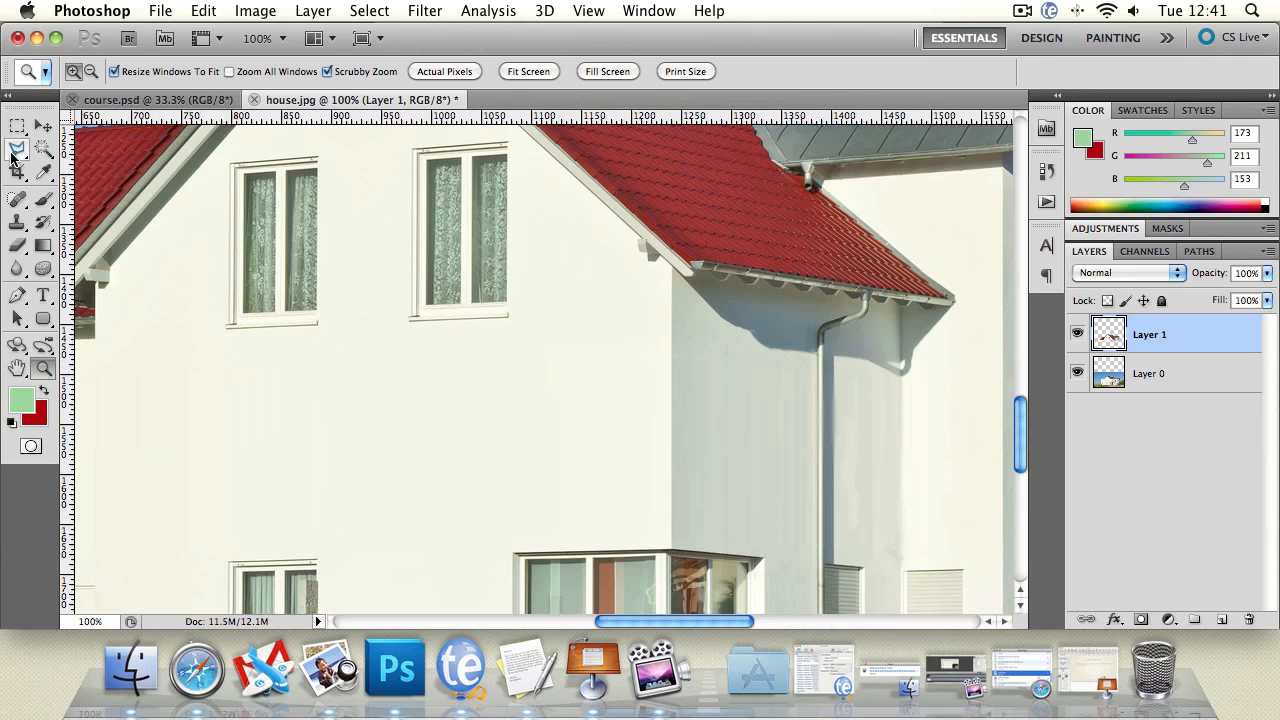
click(14, 151)
click(229, 151)
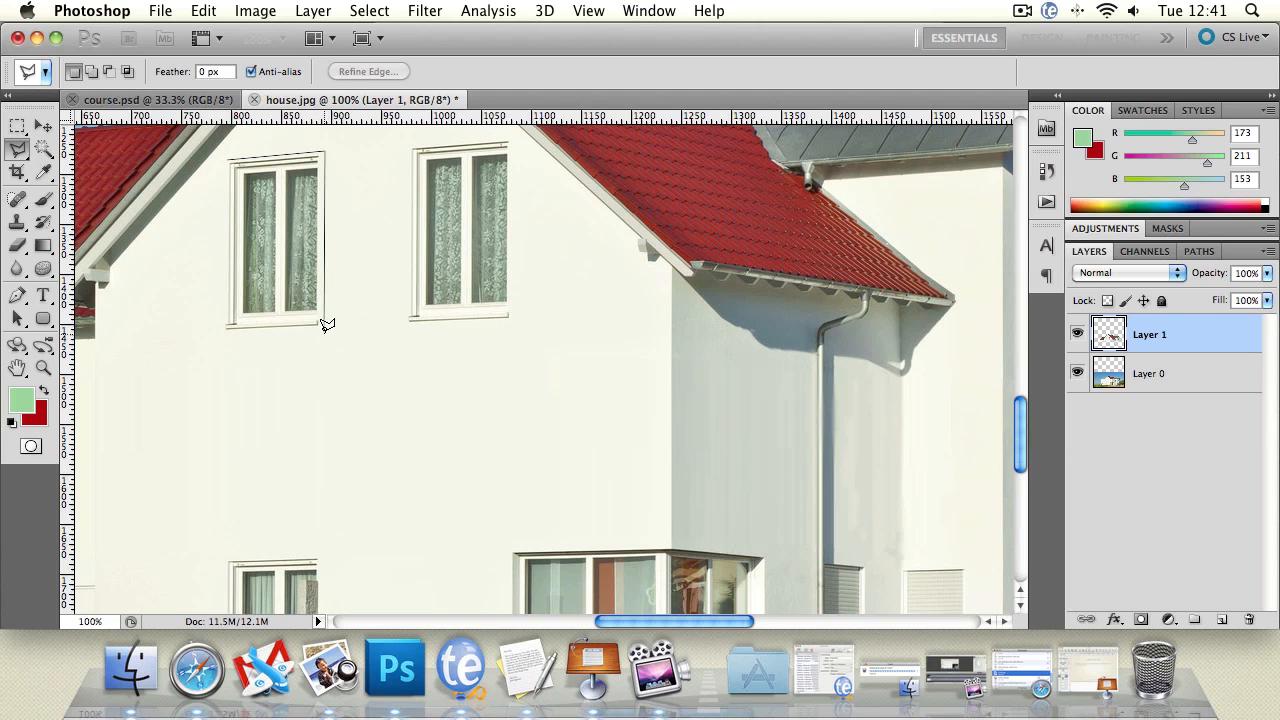
click(224, 331)
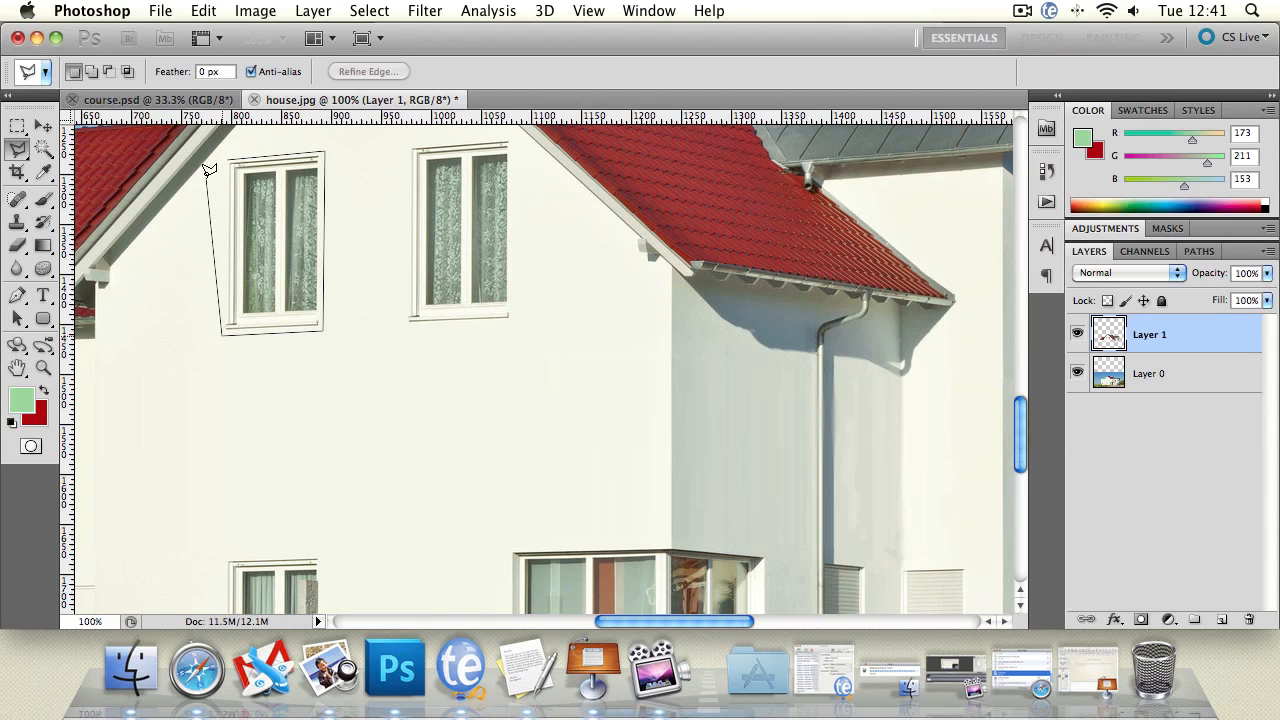
click(226, 157)
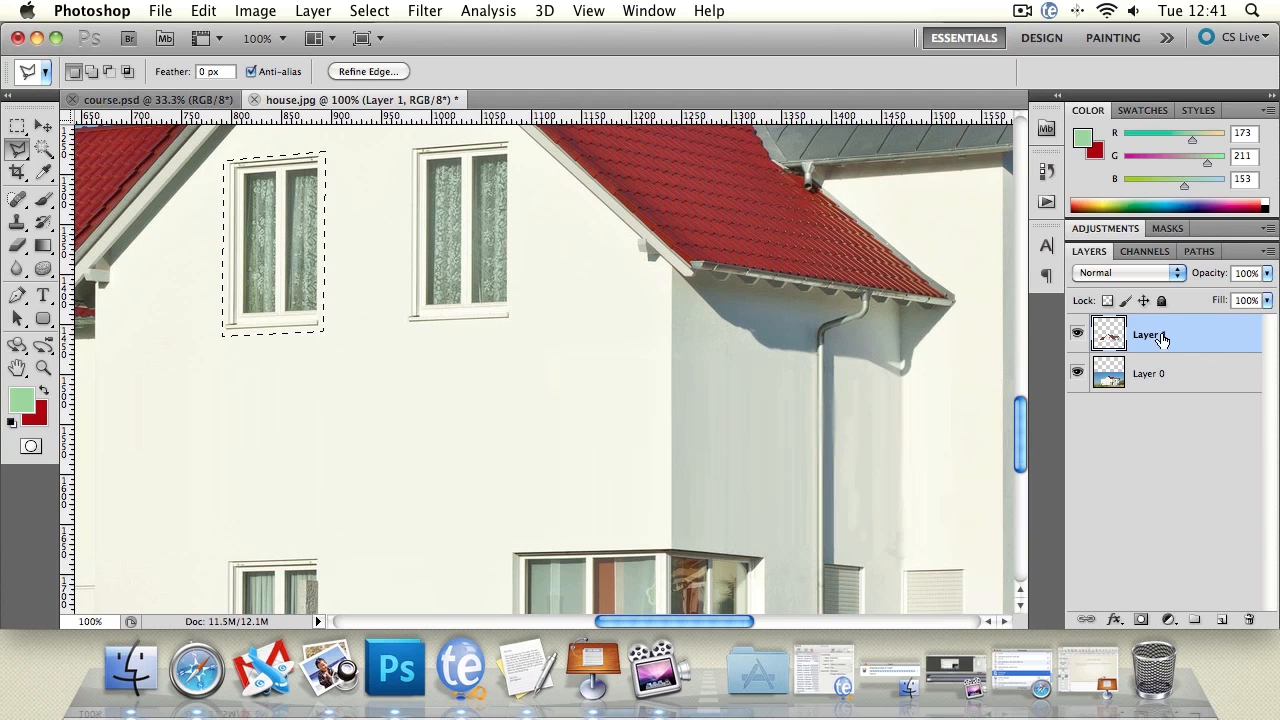
key(ctrl+j)
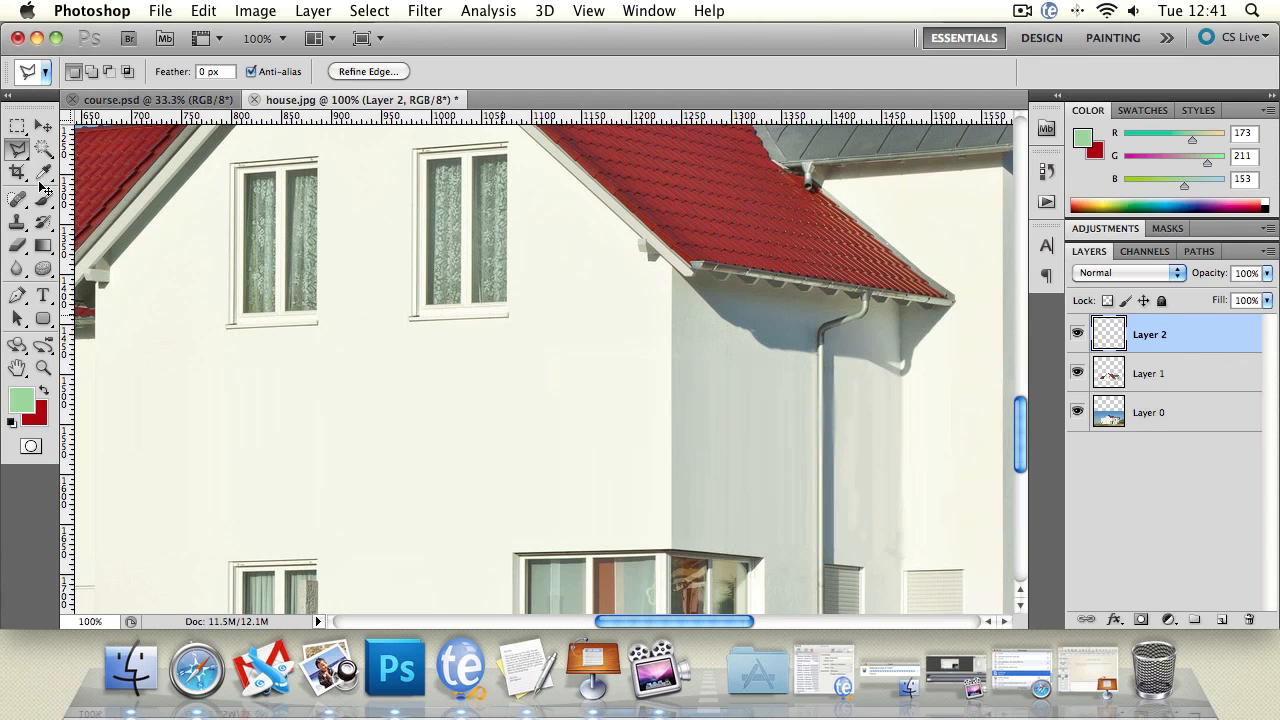
click(43, 125)
drag(288, 185, 291, 381)
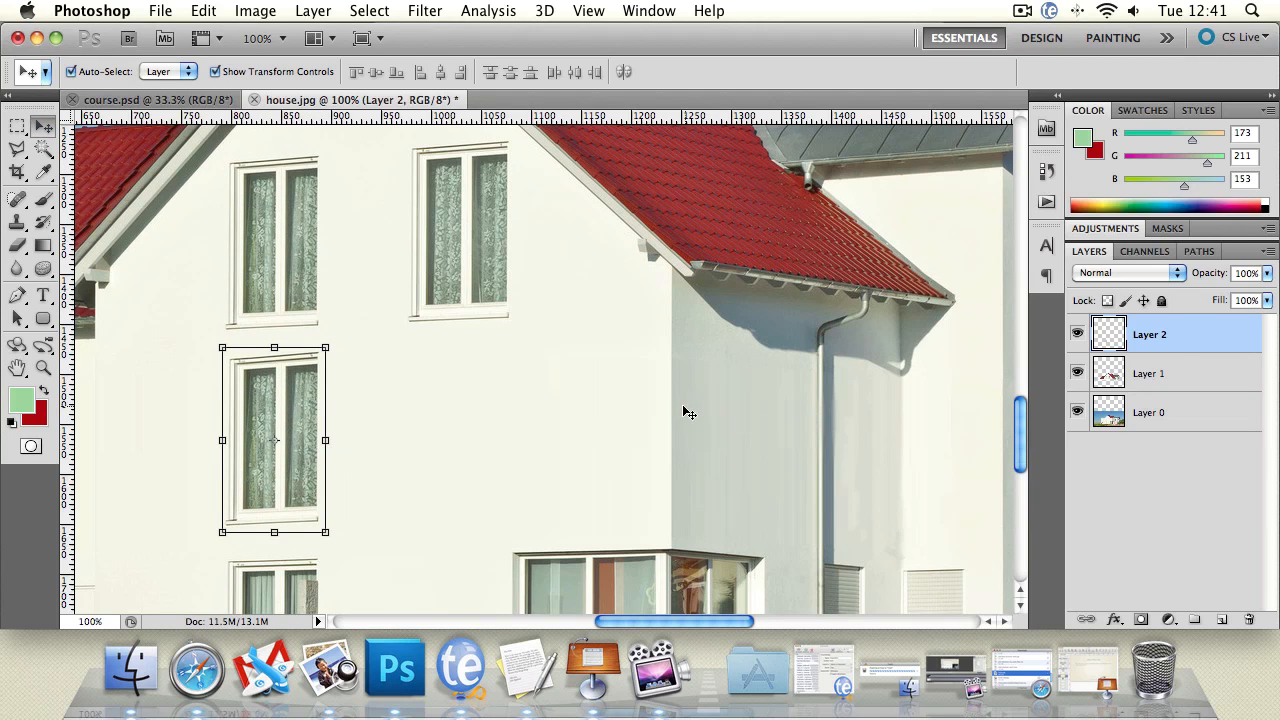
- Skew the copied window with its upper-left corner raised, to about 102.16% height and 2.78° vertical skew, and nudge it slightly down
click(43, 369)
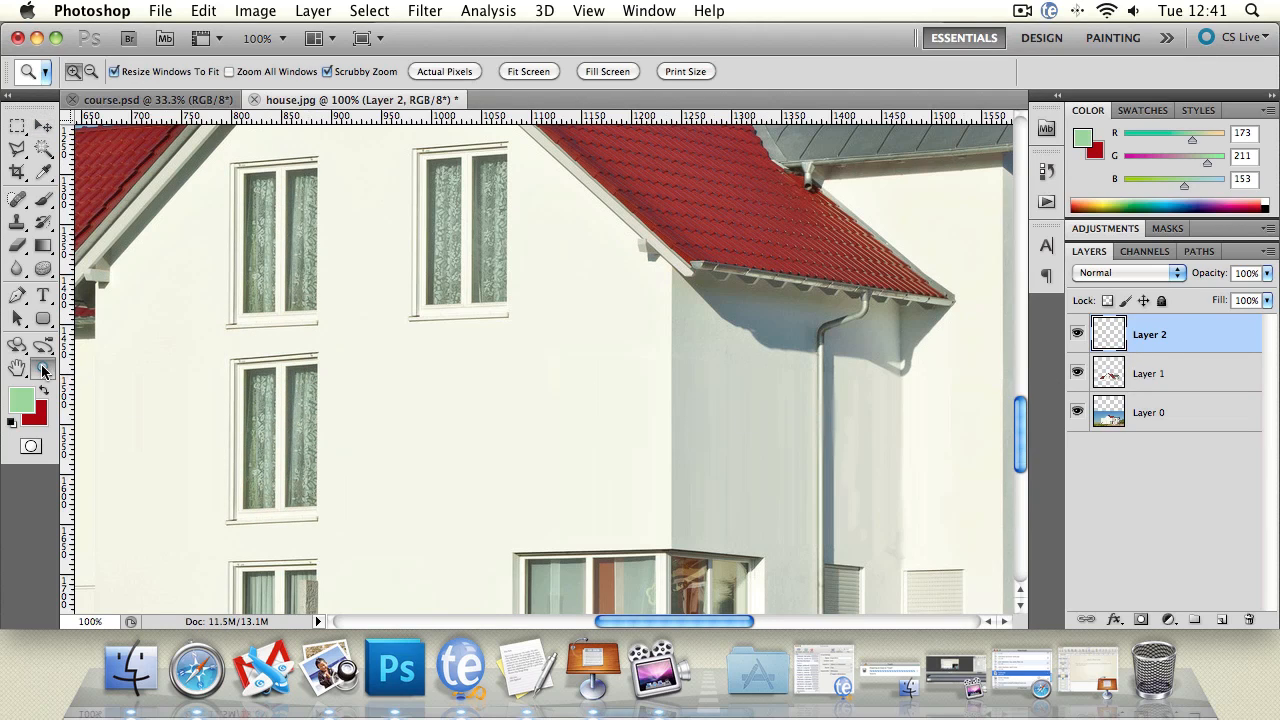
alt+click(449, 442)
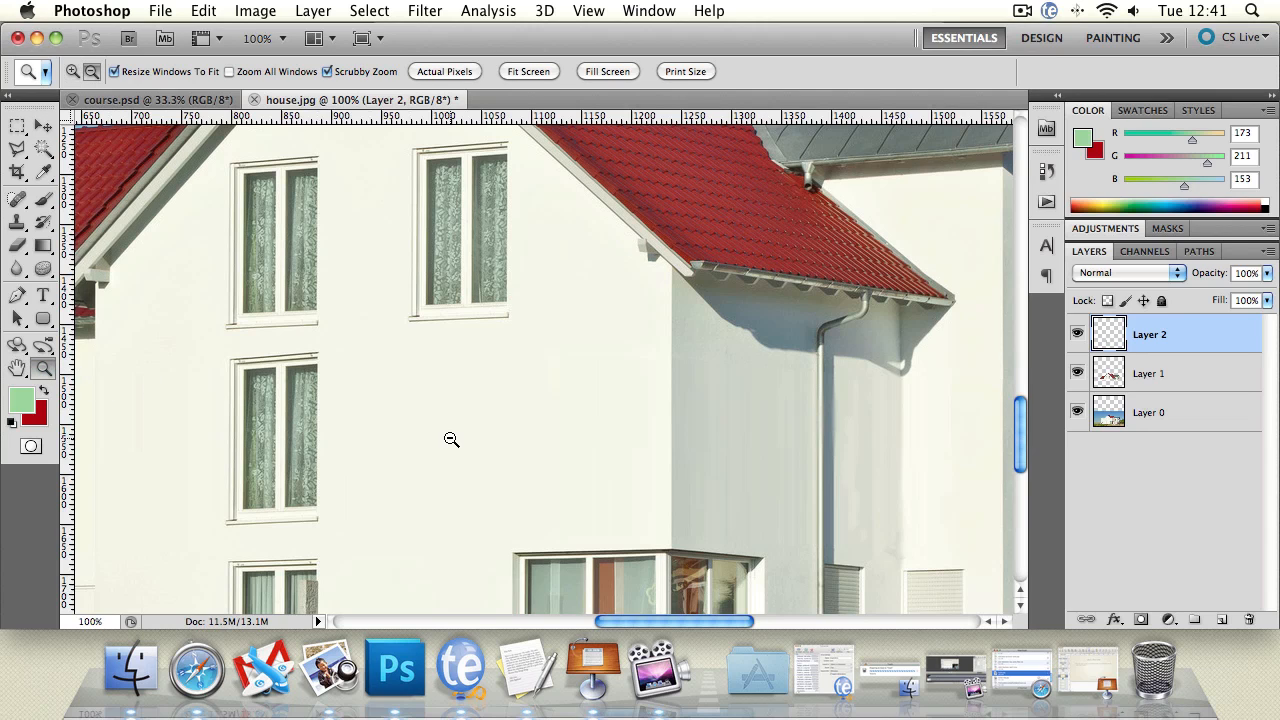
alt+click(449, 442)
alt+click(449, 442)
click(376, 455)
click(448, 455)
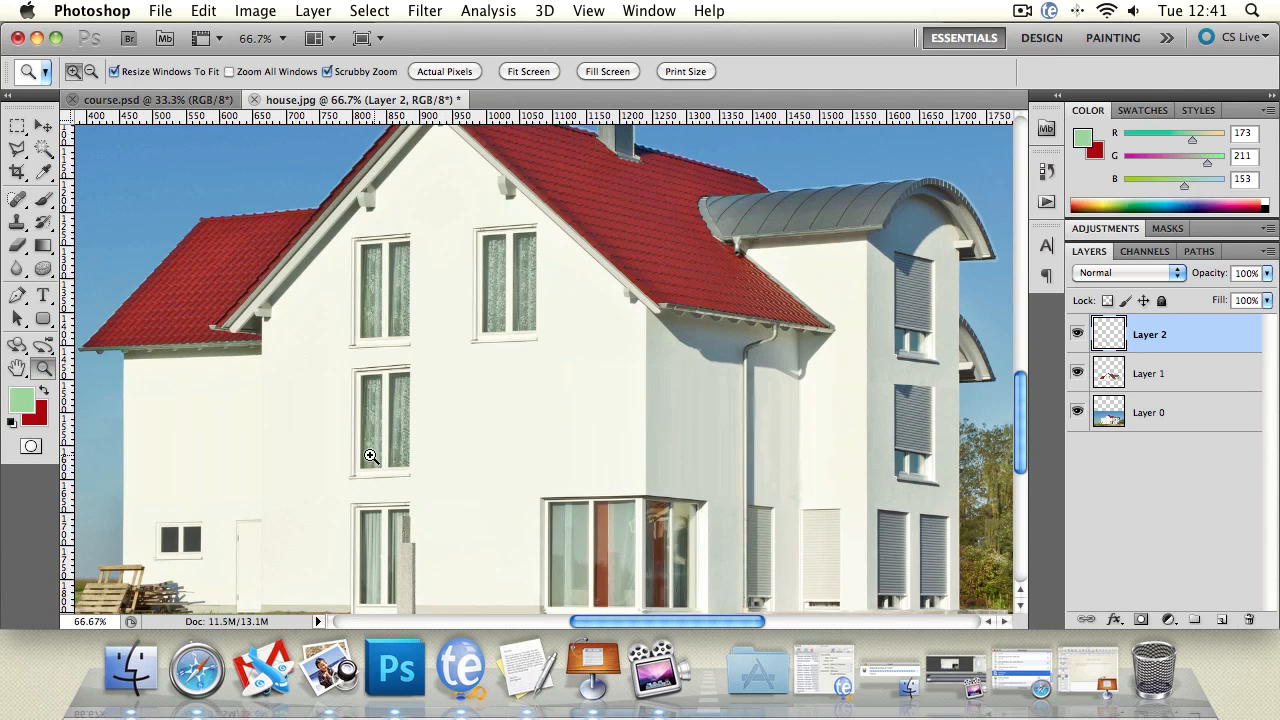
click(435, 472)
key(v)
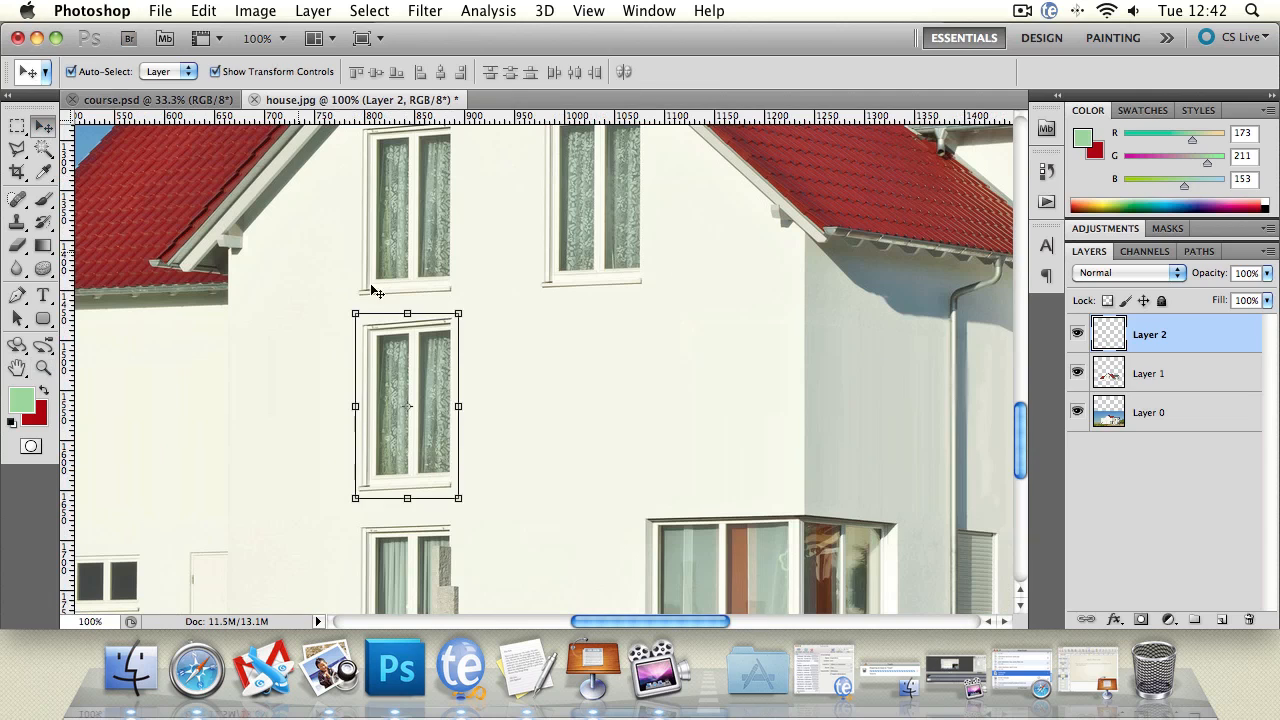
click(207, 11)
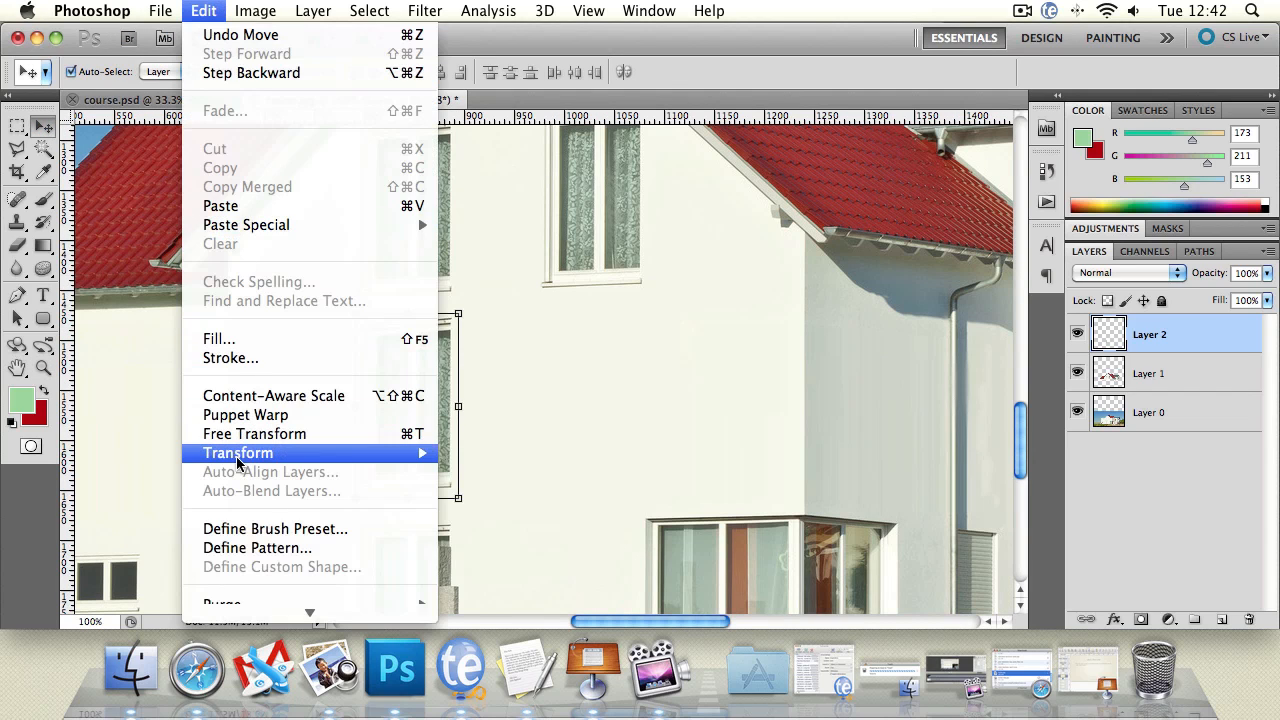
mouse_move(240, 458)
click(495, 424)
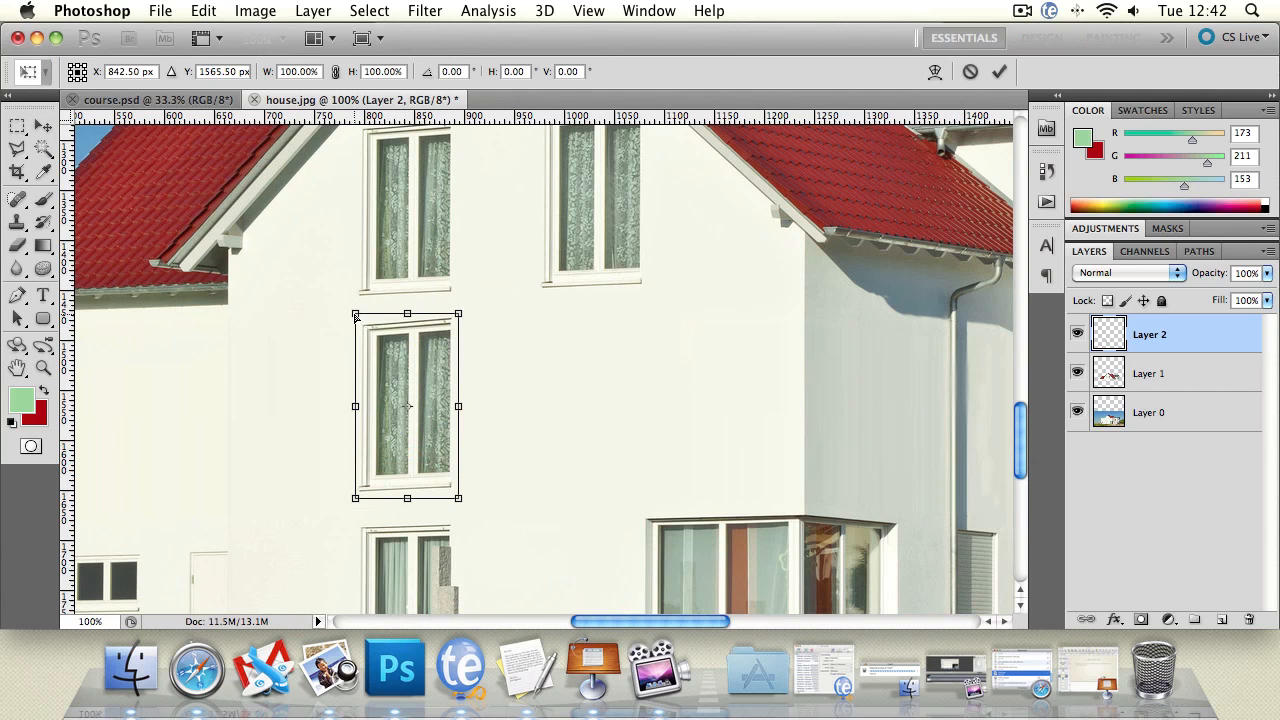
drag(355, 316, 354, 312)
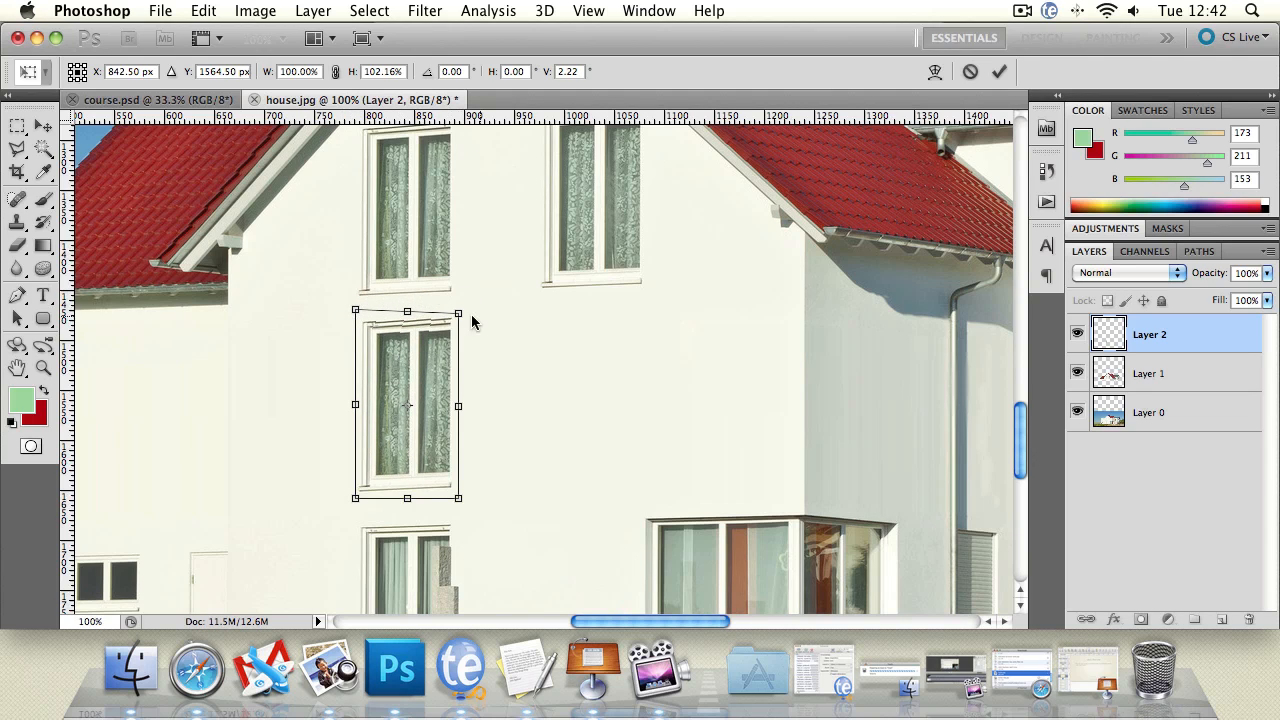
drag(460, 319, 459, 314)
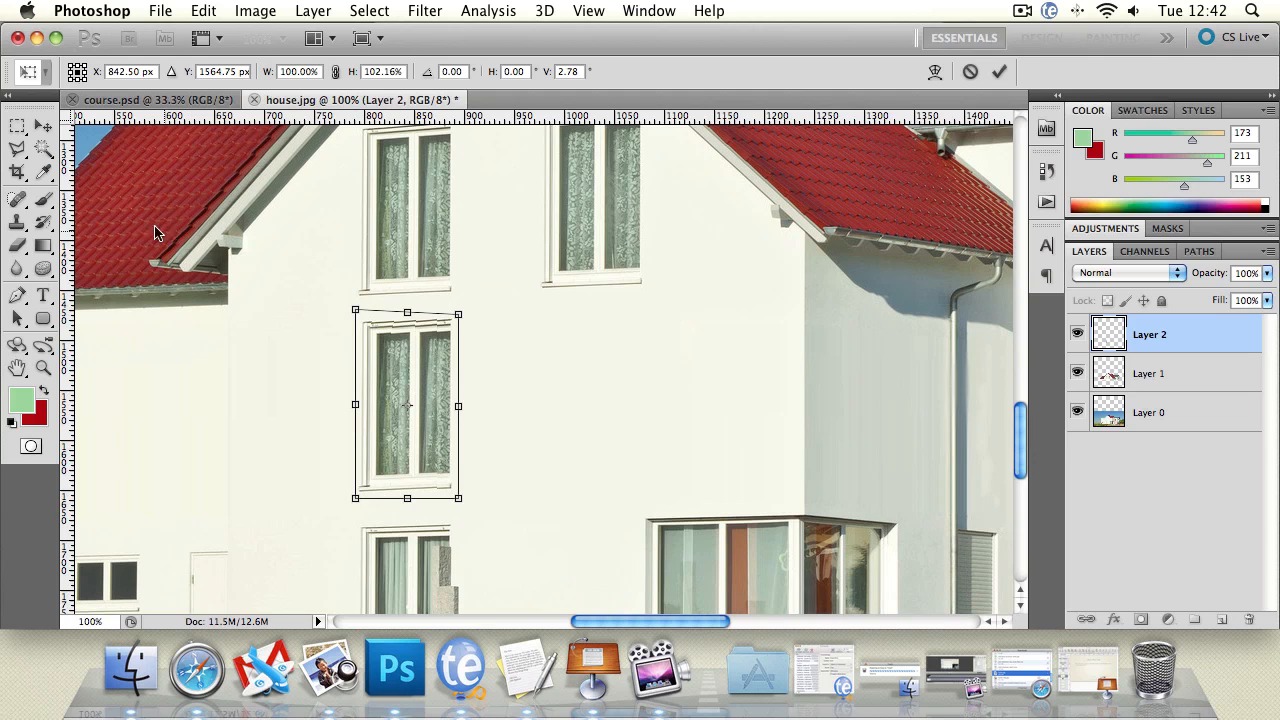
click(43, 126)
click(815, 261)
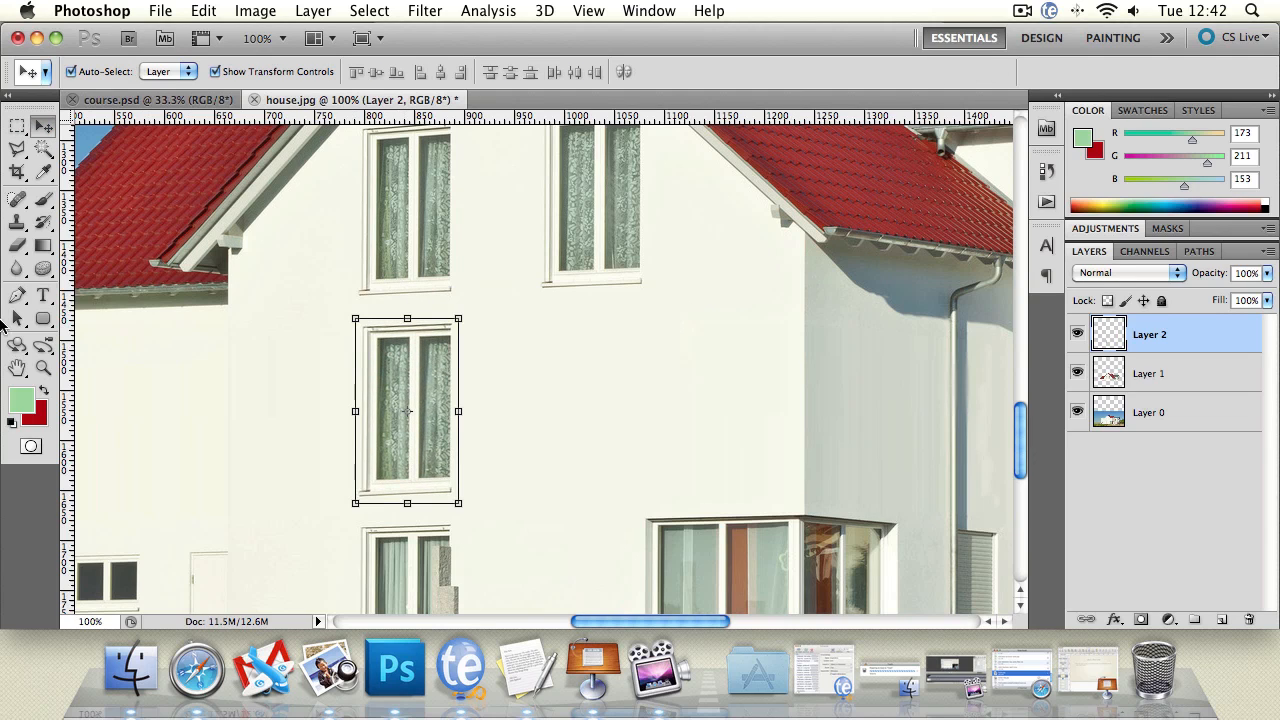
- Skew the copied window's lower-right corner slightly outward, to about 101.46% width and 0.46° horizontal skew
click(43, 368)
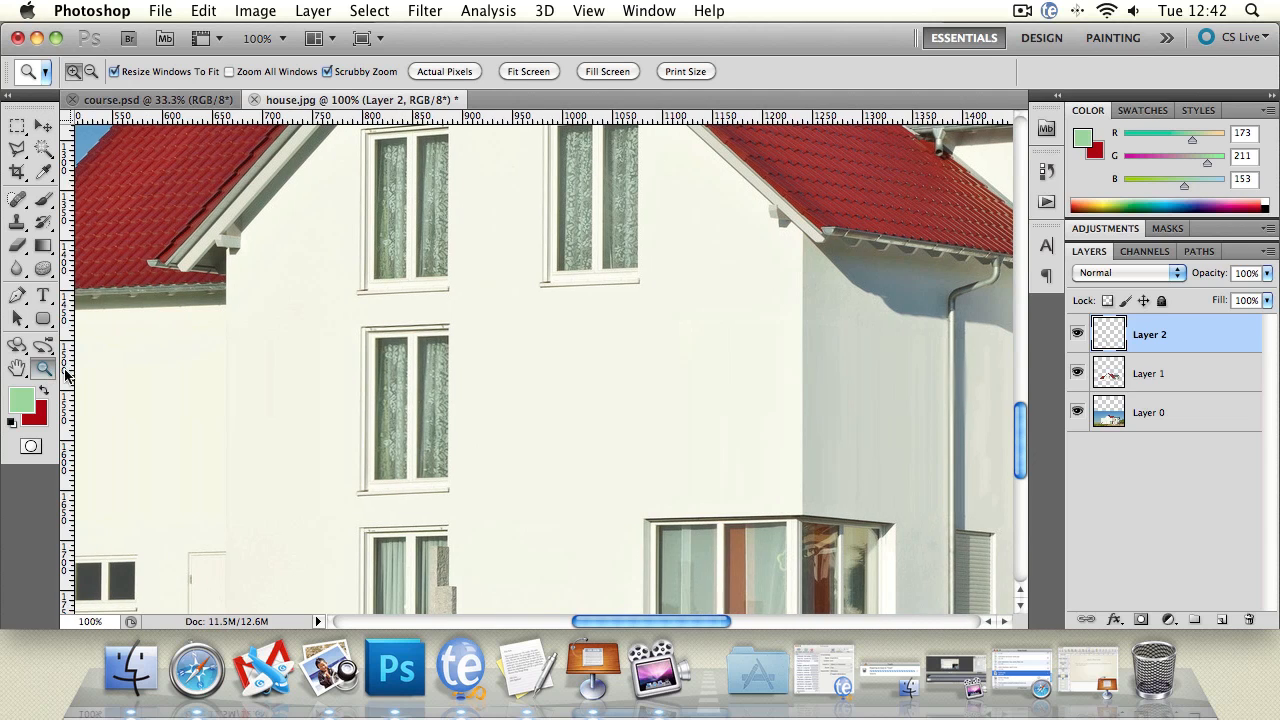
alt+click(430, 383)
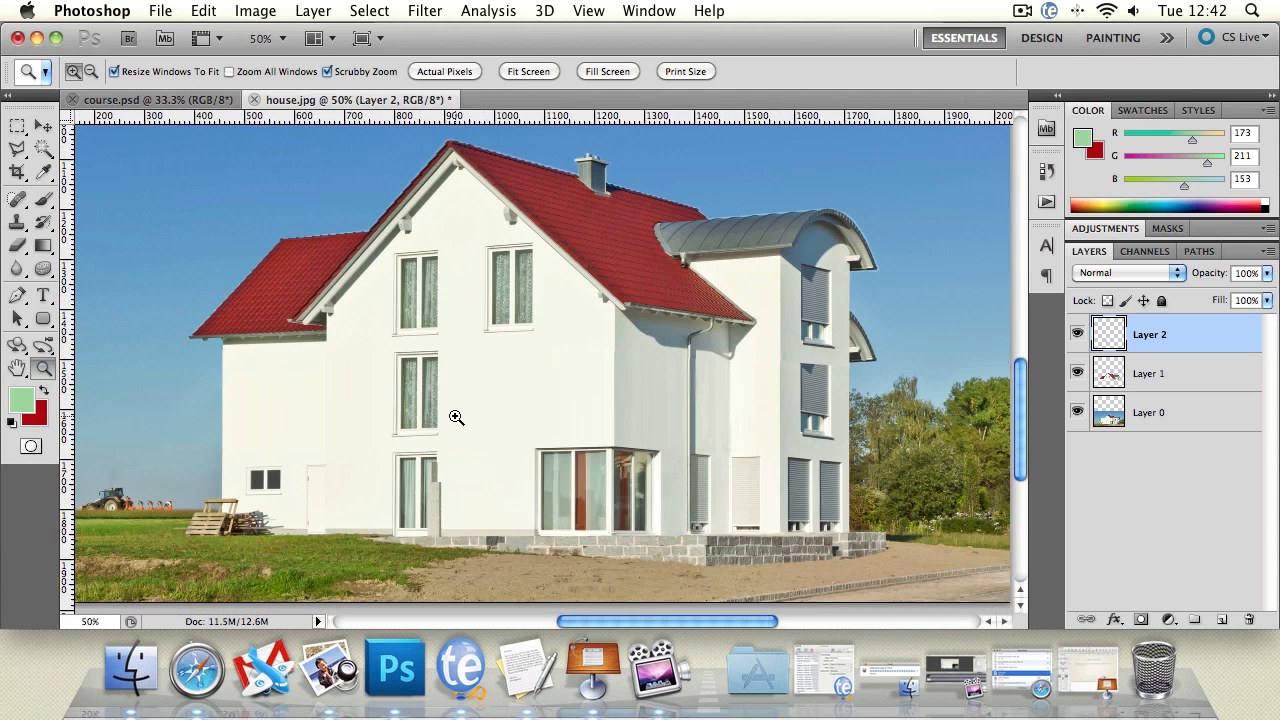
click(456, 417)
click(395, 430)
key(v)
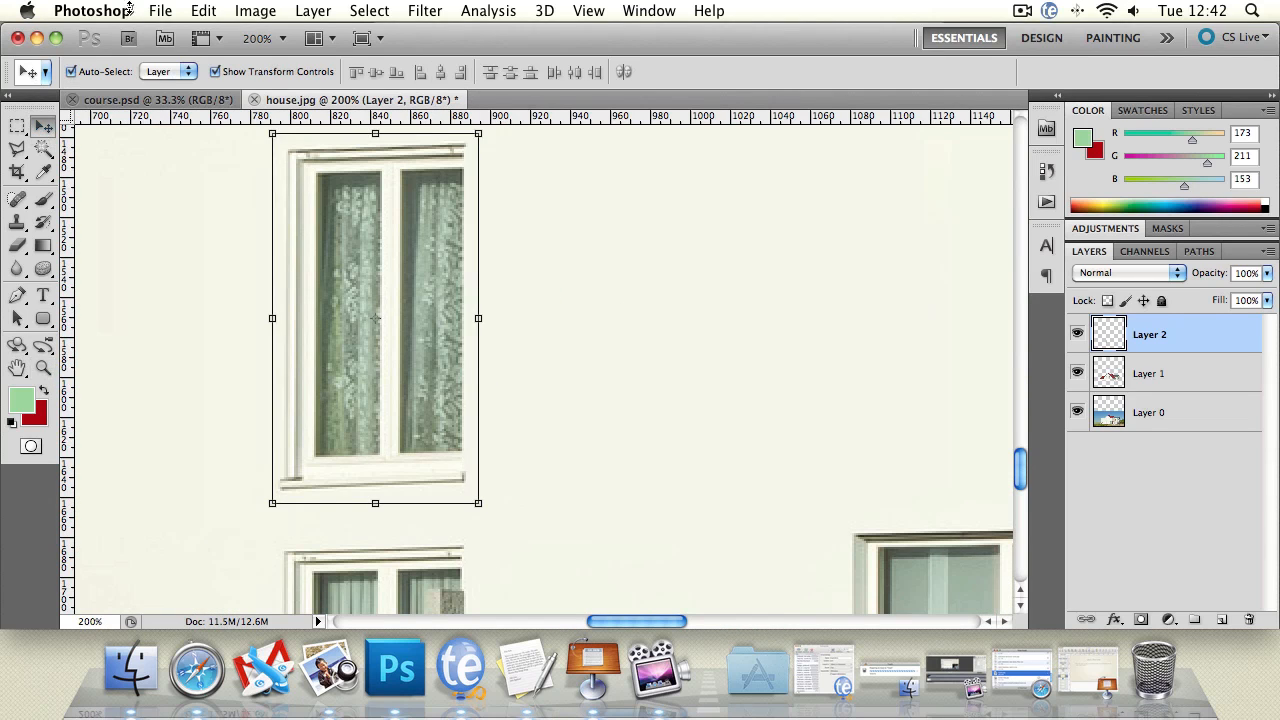
click(203, 10)
mouse_move(340, 455)
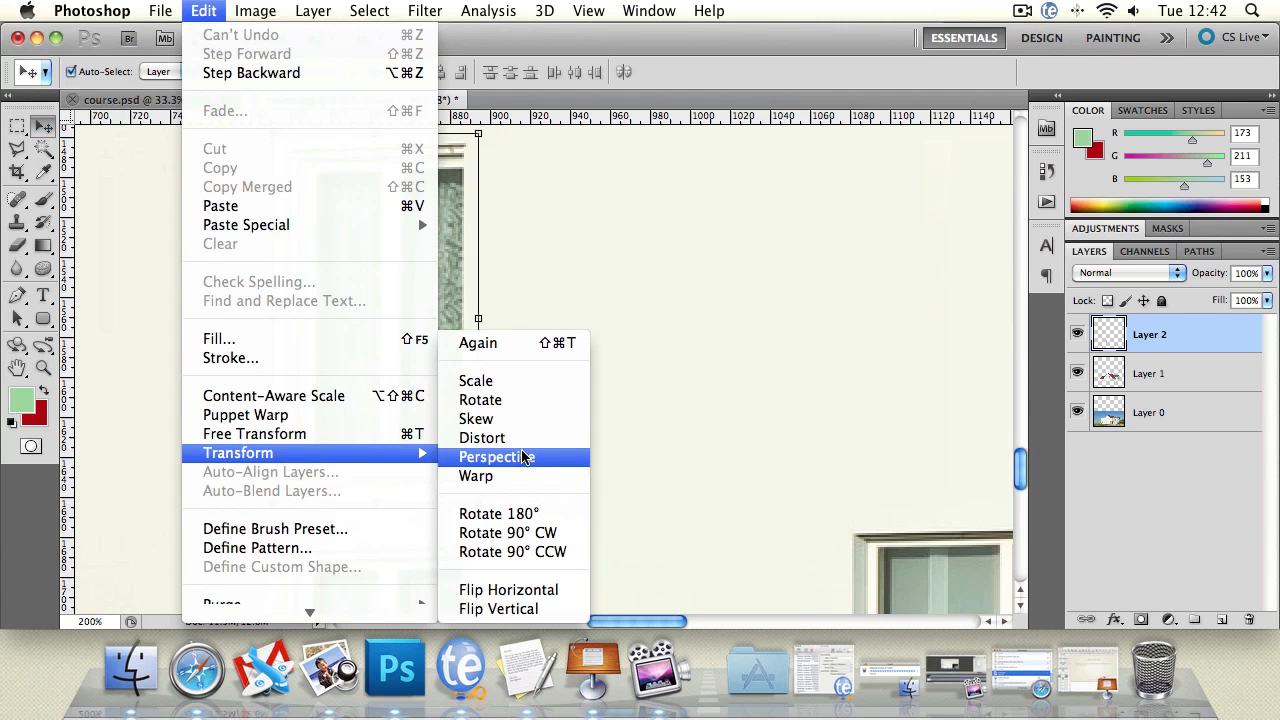
click(523, 419)
drag(477, 508, 481, 510)
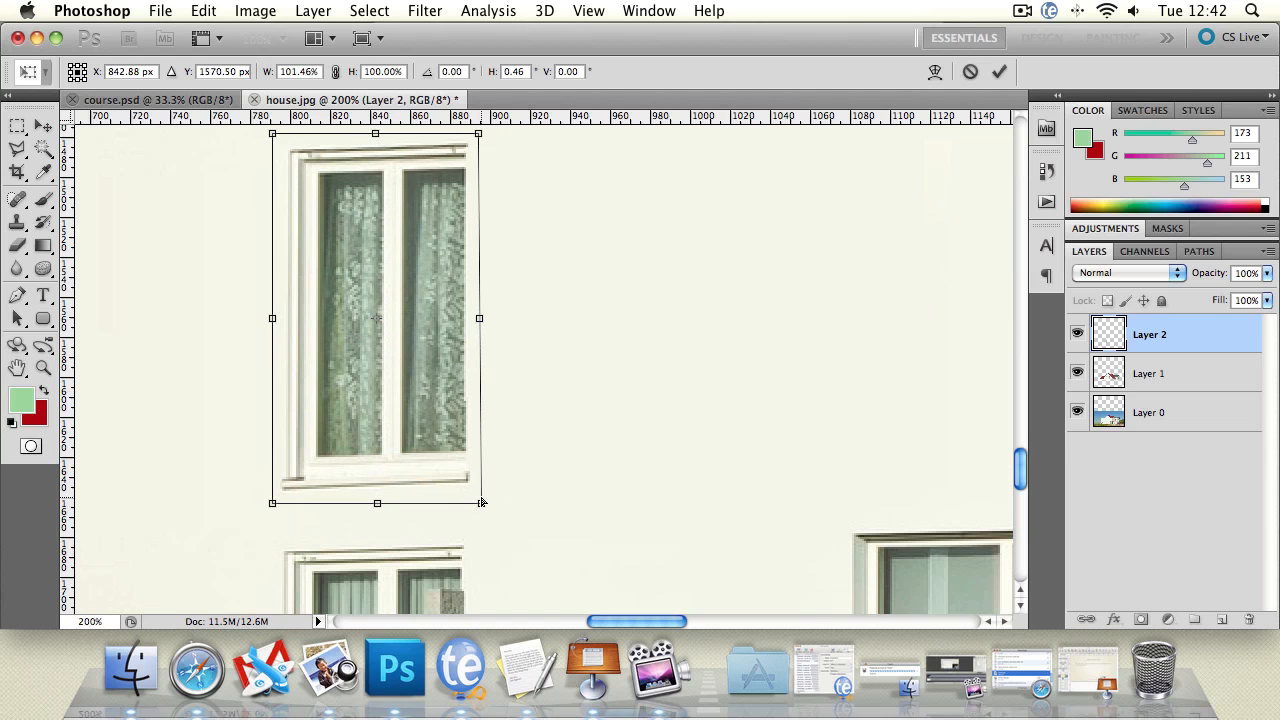
key(Return)
- Duplicate Layer 2 as Layer 2 copy and place the duplicate window directly below the right gable window
double_click(43, 367)
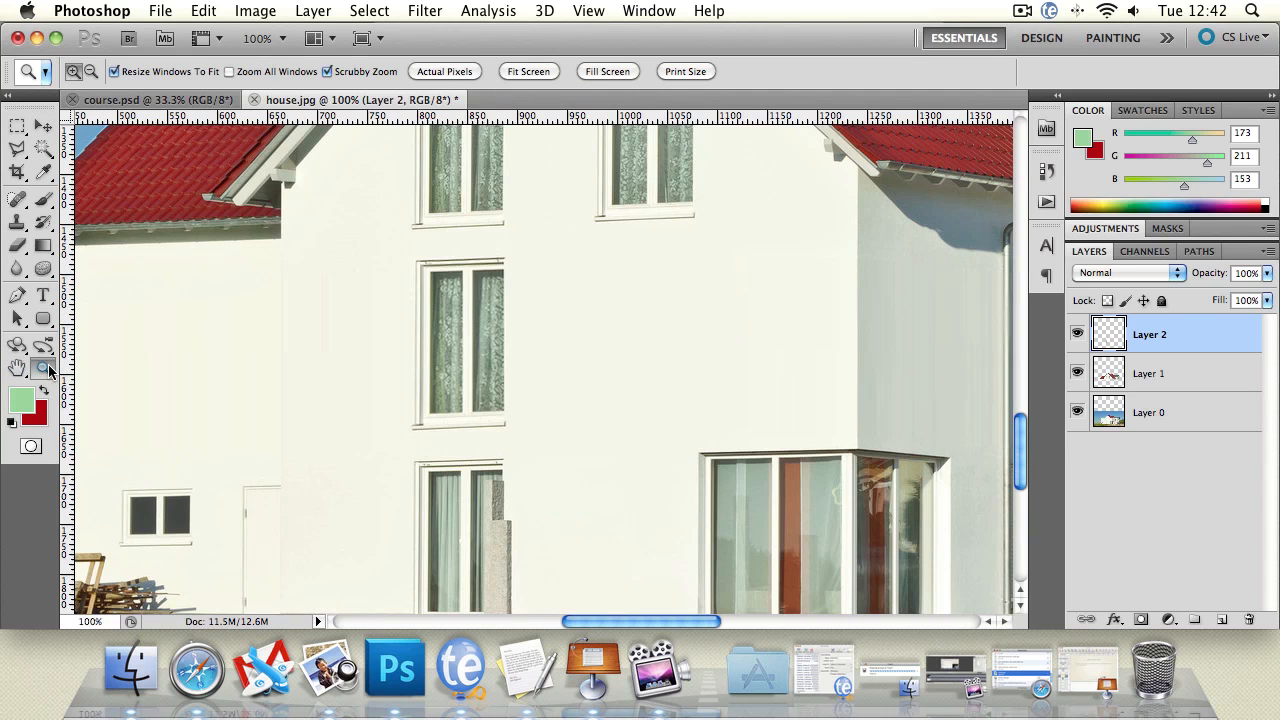
alt+click(561, 387)
click(43, 126)
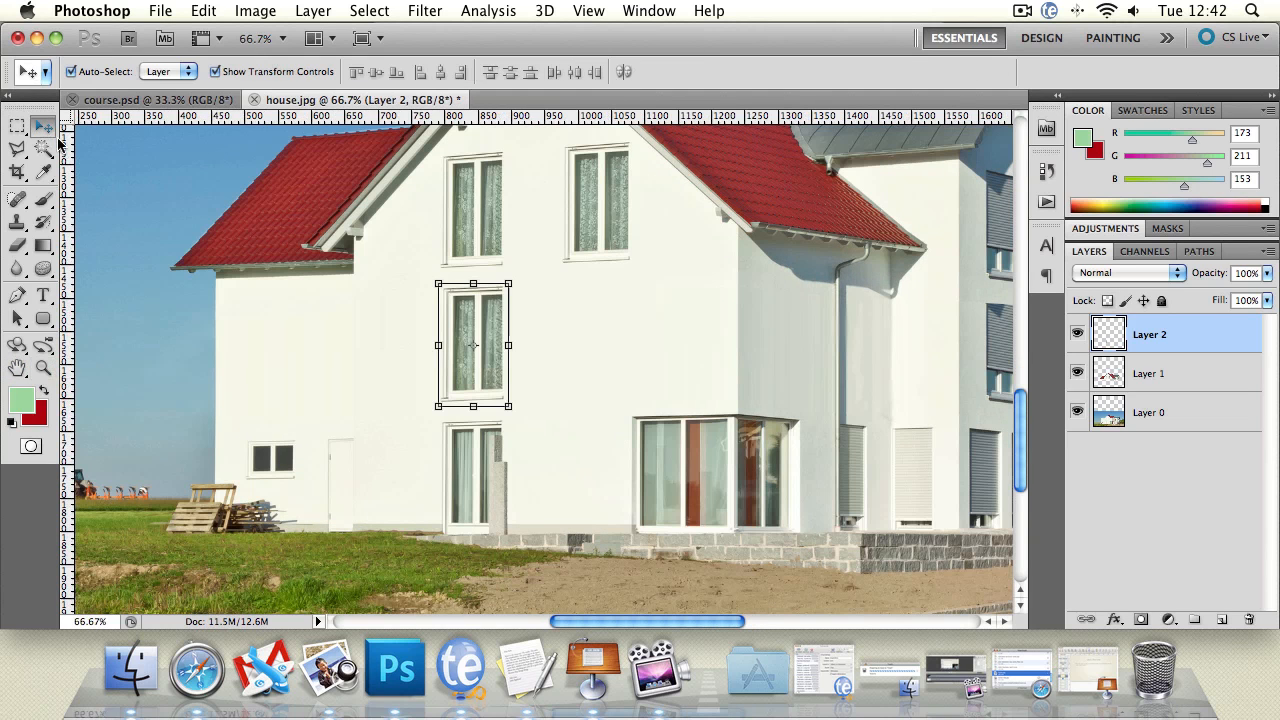
click(337, 374)
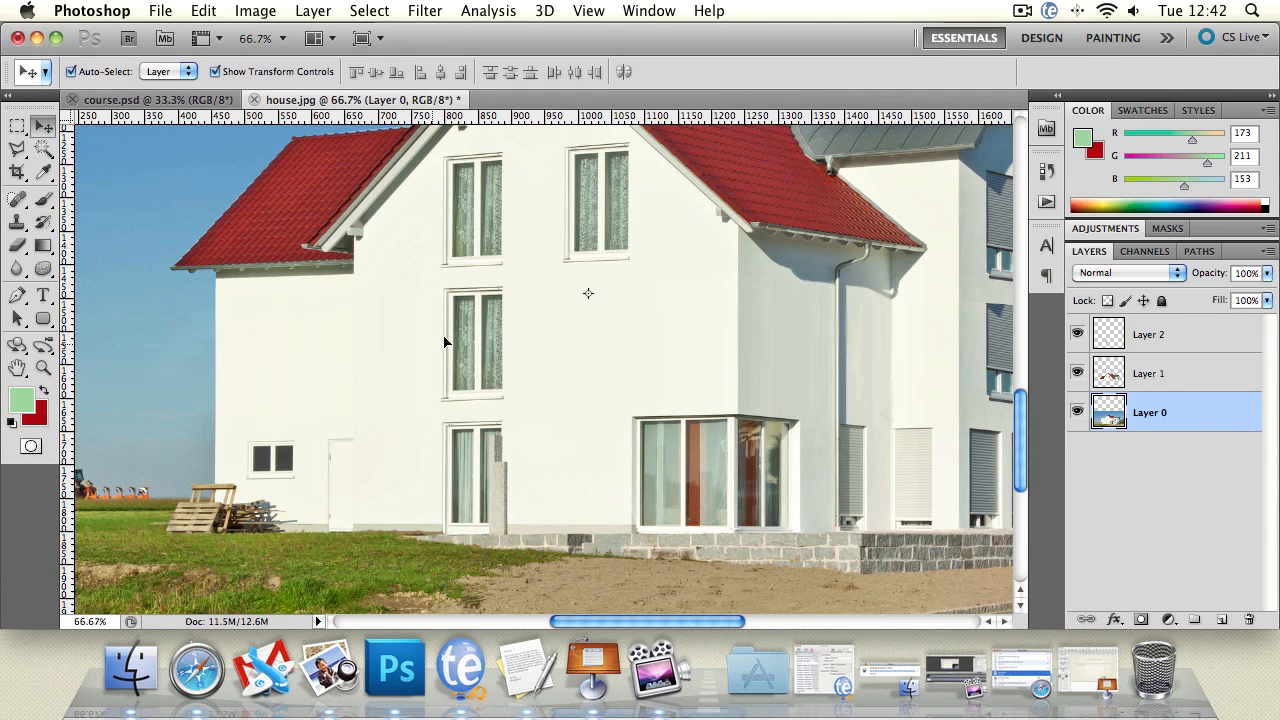
click(470, 336)
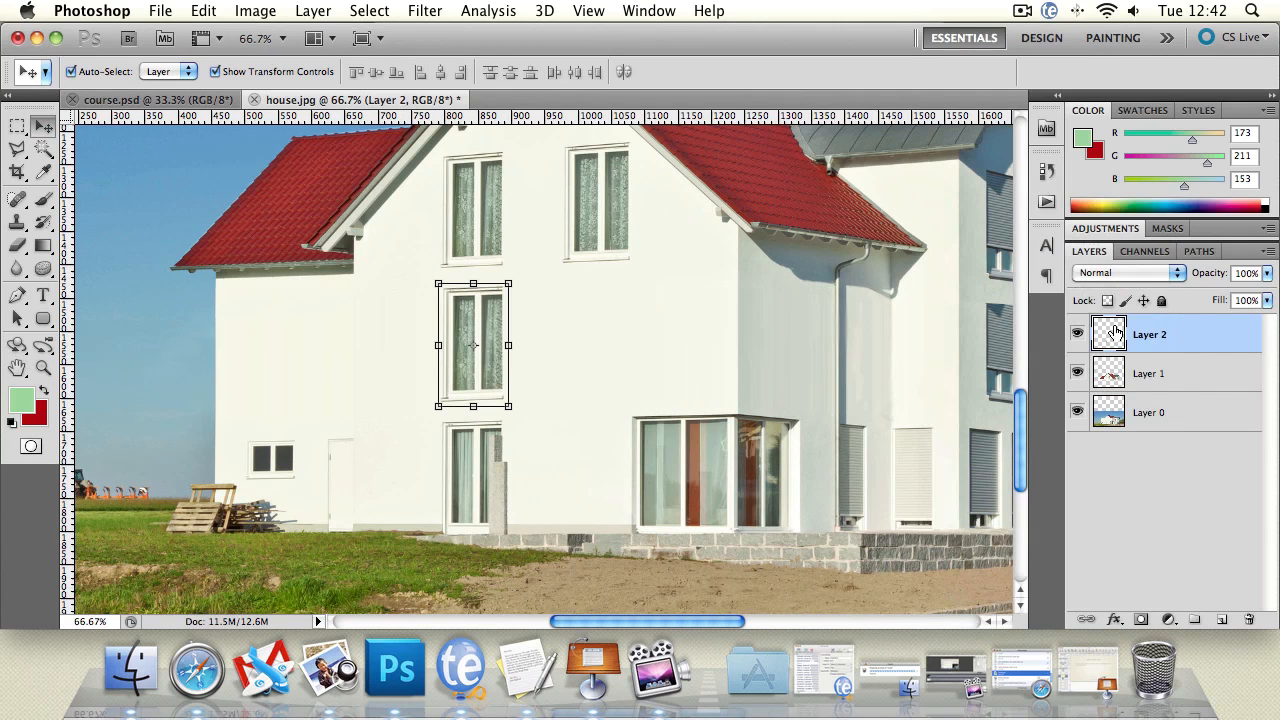
right_click(1212, 345)
click(1078, 238)
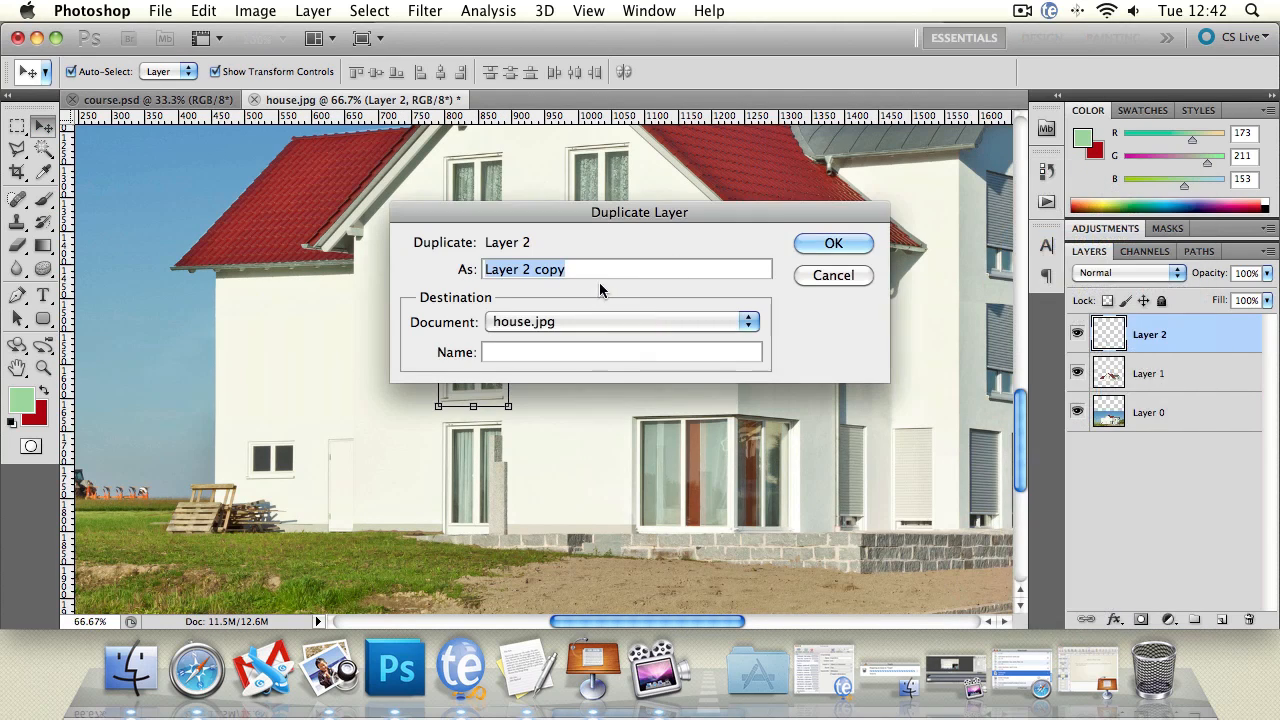
click(850, 241)
drag(452, 323, 574, 323)
click(676, 329)
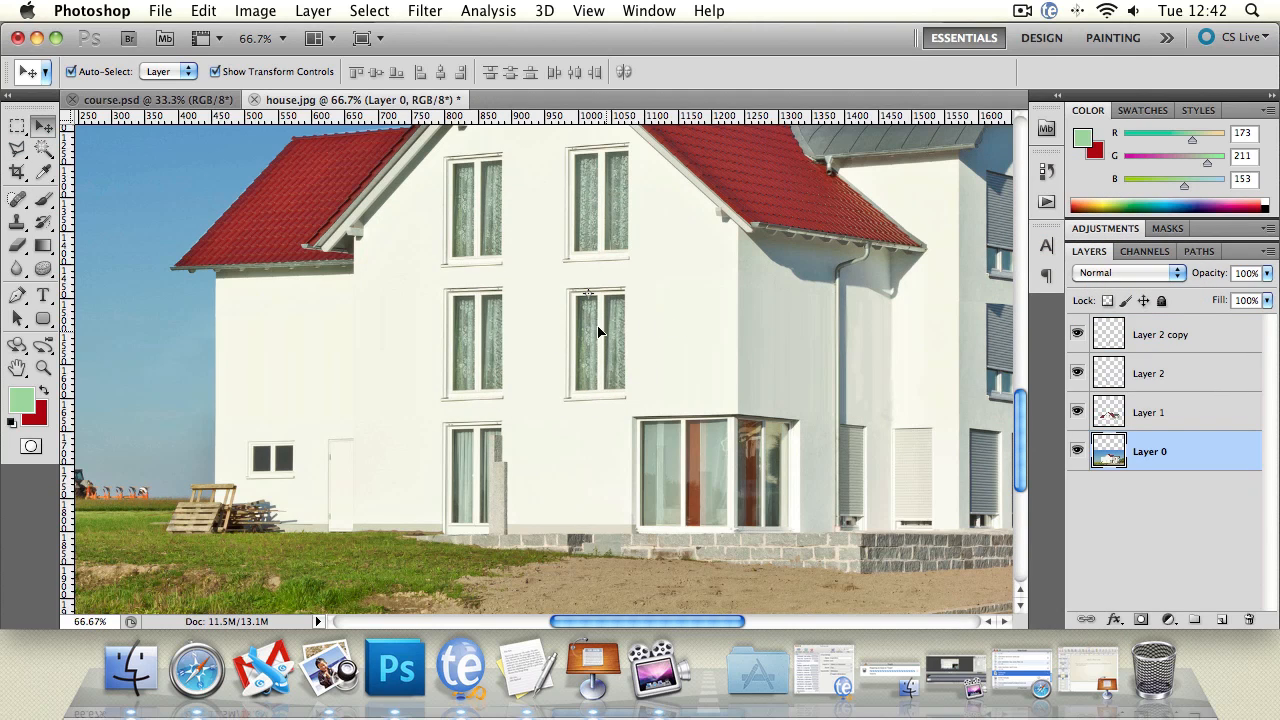
- Examine the whole house to check how the two added windows line up with the existing ones
double_click(43, 368)
alt+click(666, 398)
alt+click(666, 398)
alt+click(666, 398)
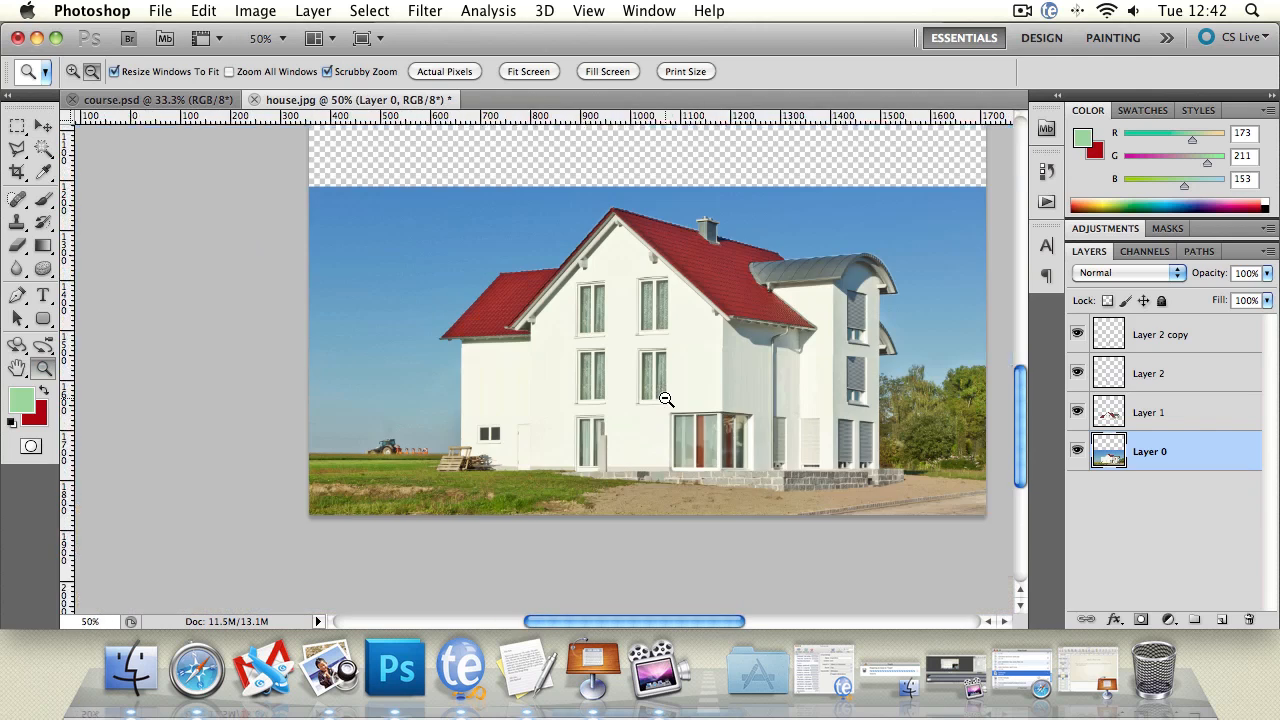
click(697, 399)
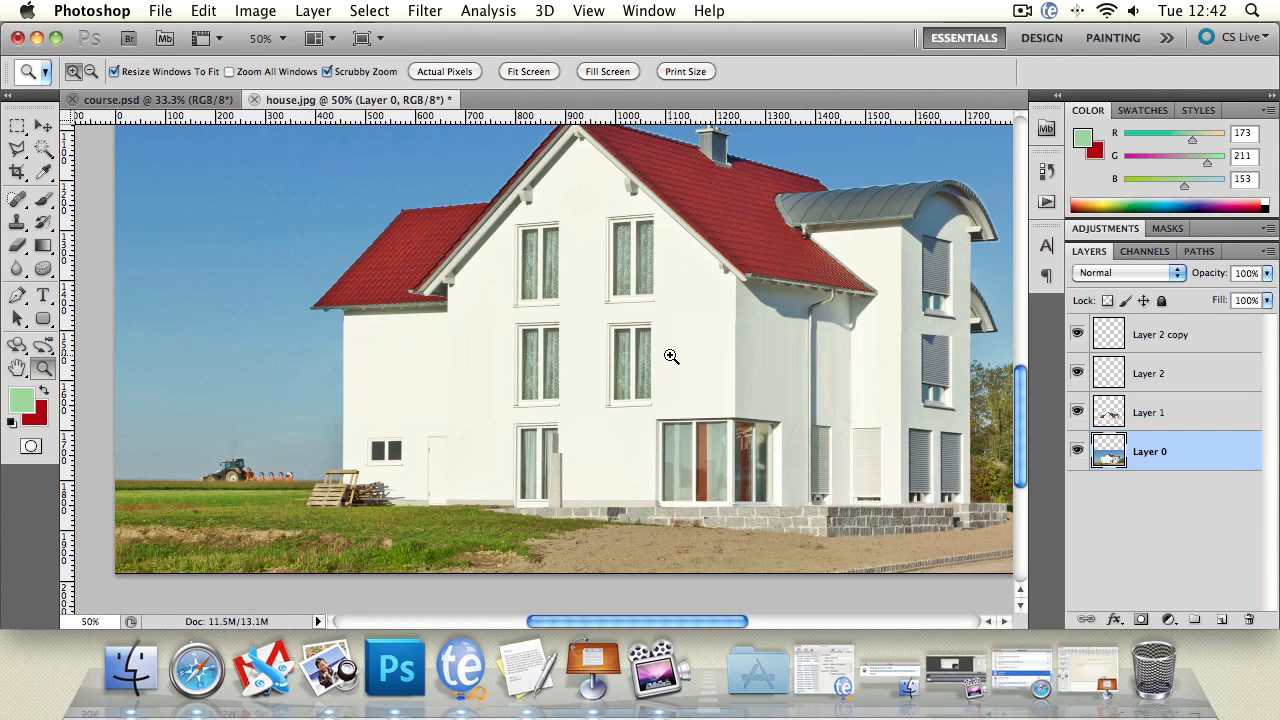
drag(717, 333, 668, 331)
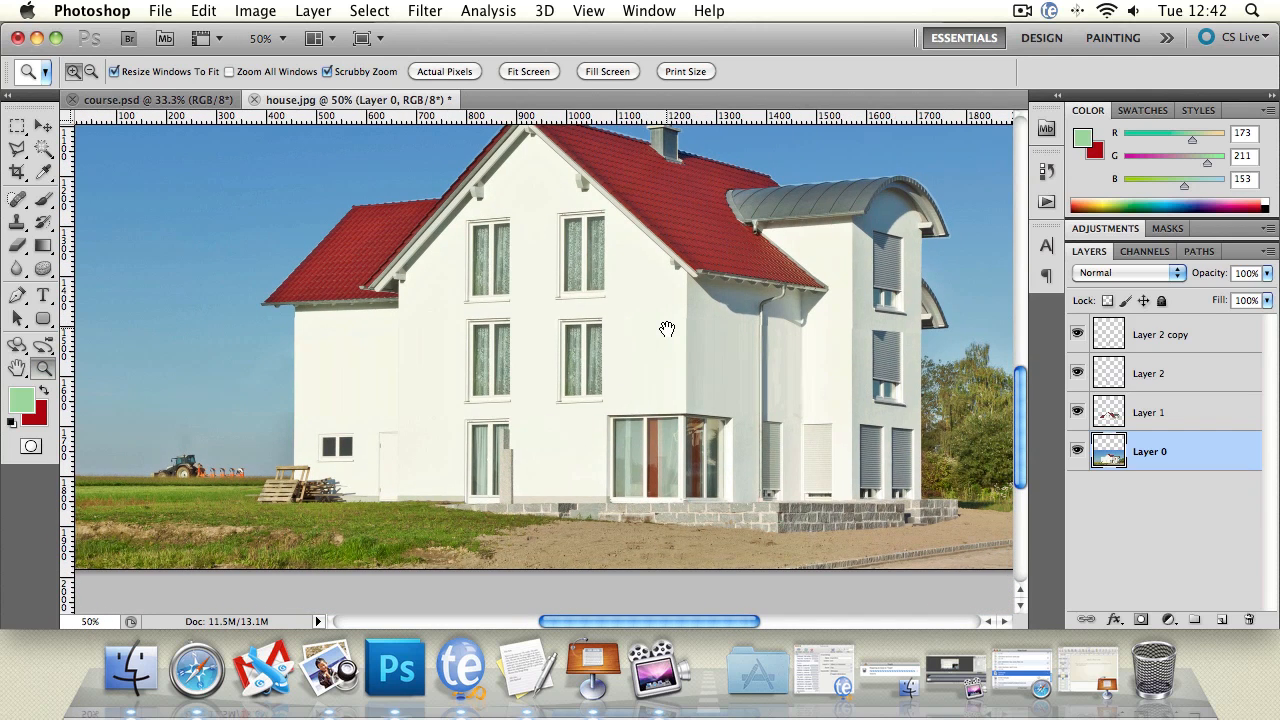
click(43, 126)
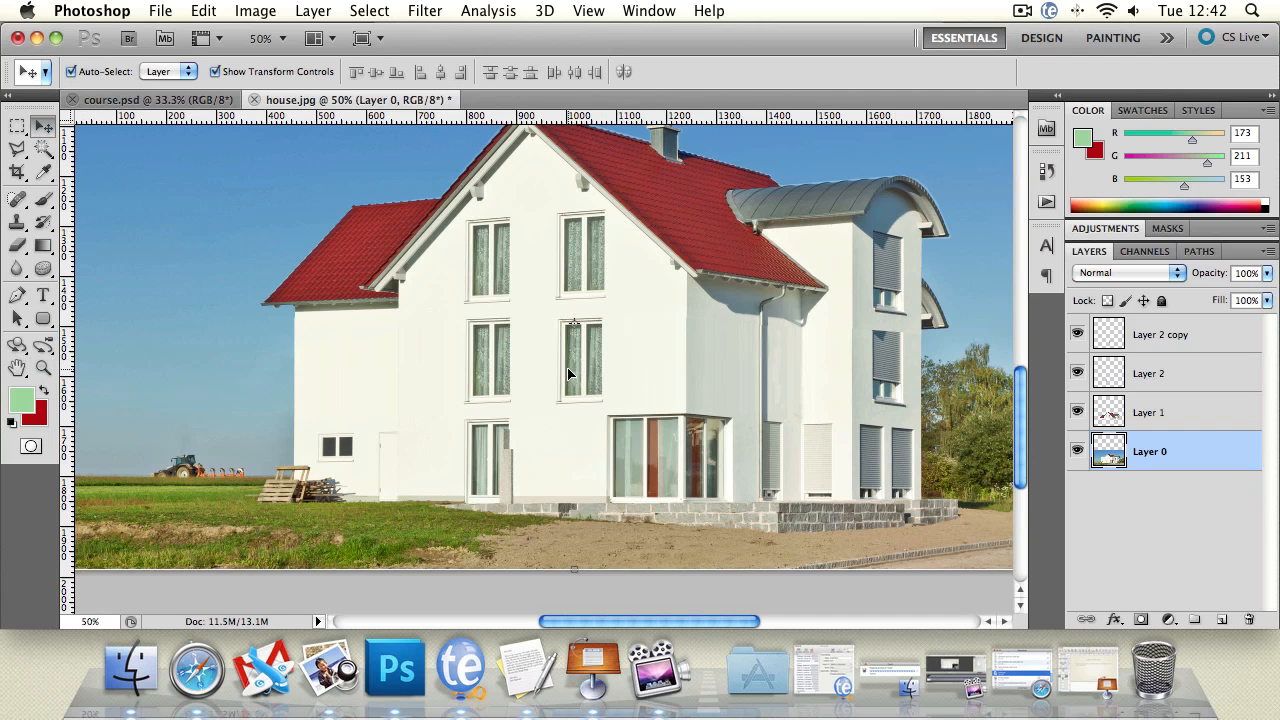
click(568, 374)
- Cover the lower tower window by stretching a thin strip of Layer 1's wall down over it to 4150% height, and clear the selection
click(43, 367)
click(876, 409)
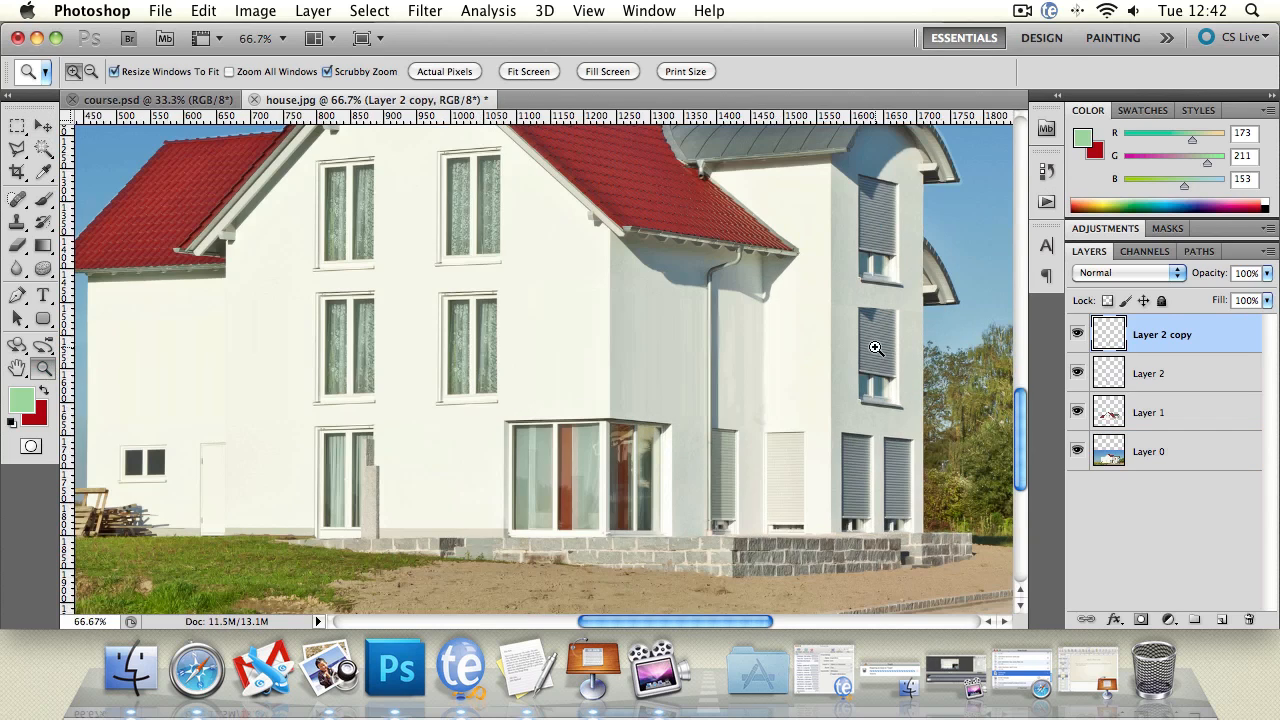
click(907, 343)
click(944, 315)
drag(803, 293, 636, 288)
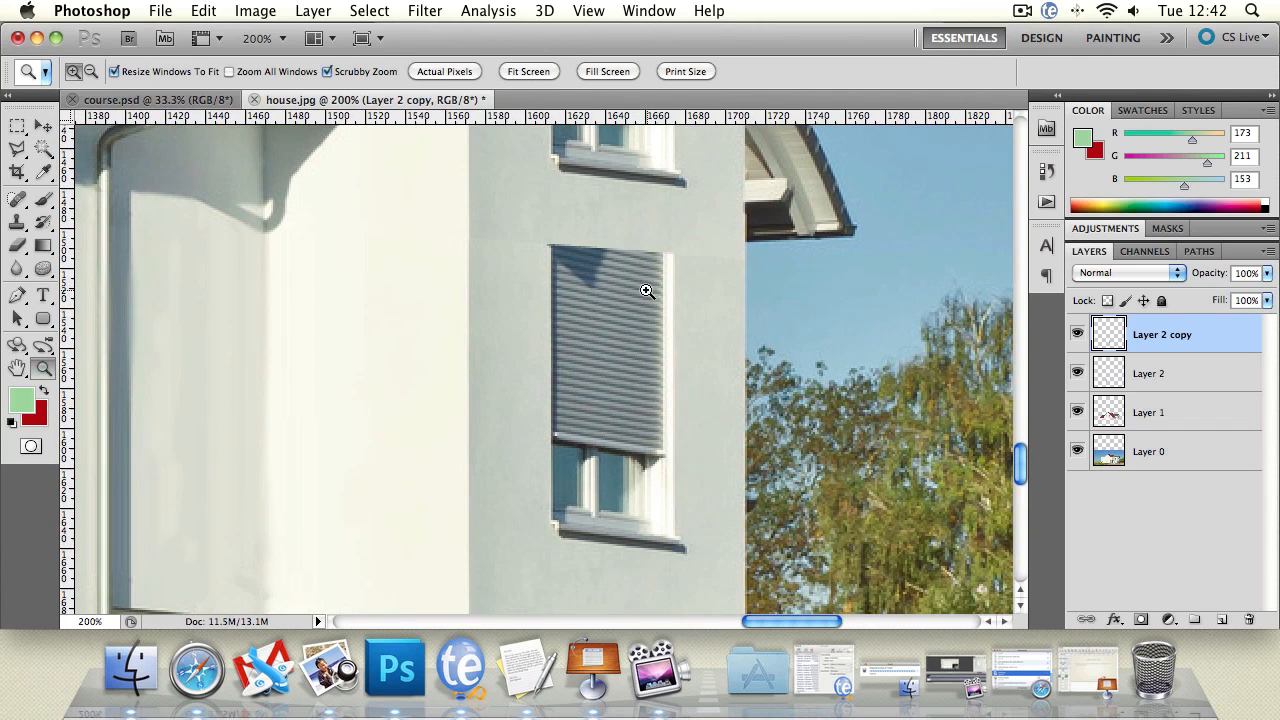
alt+click(654, 360)
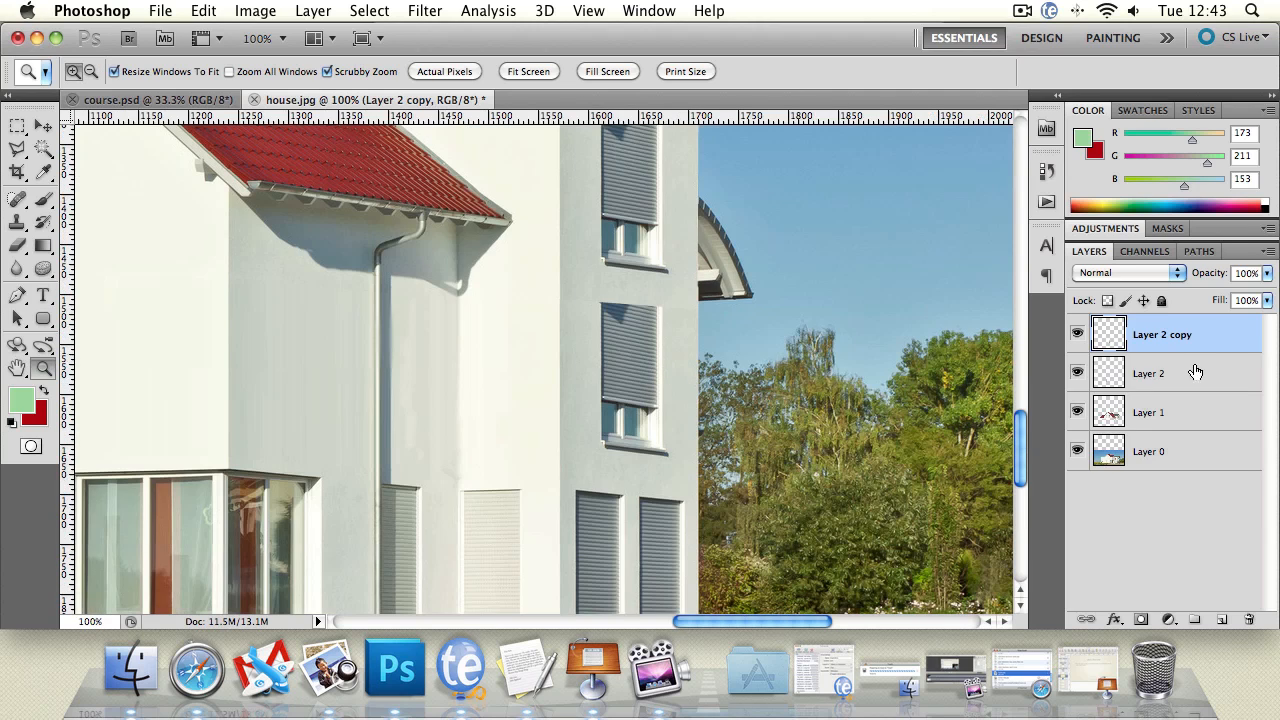
click(1212, 416)
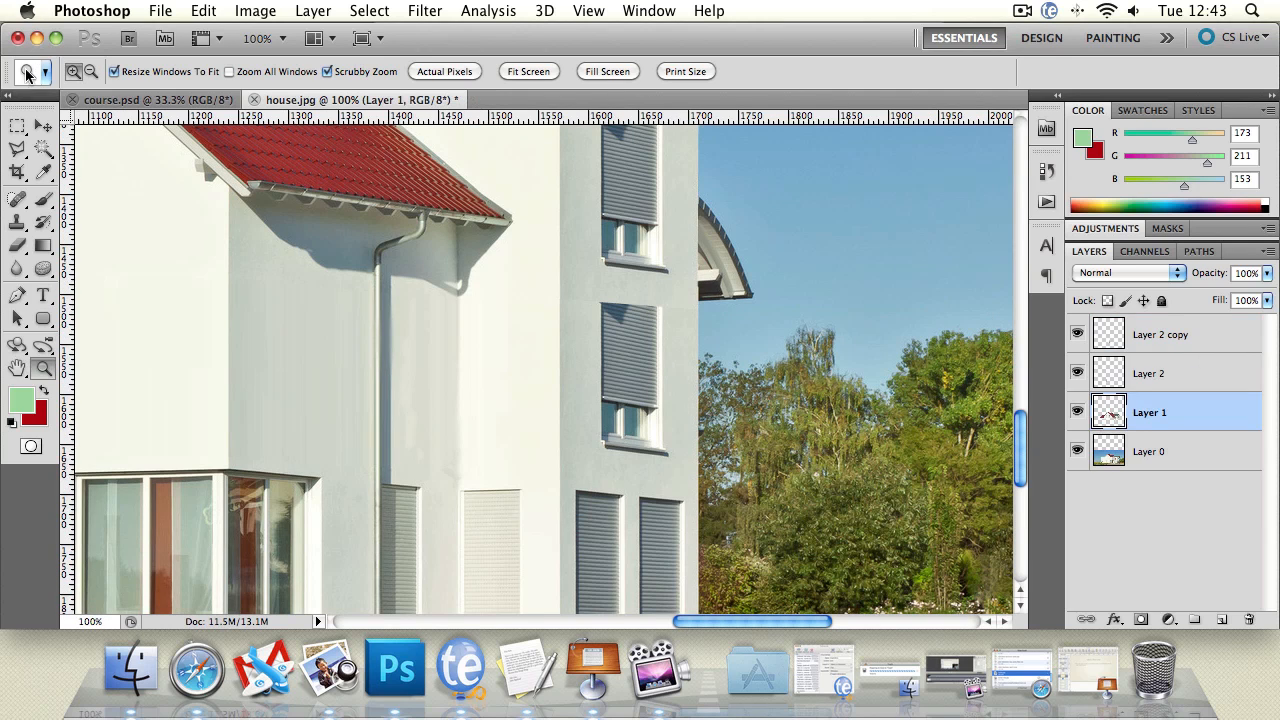
click(17, 125)
drag(679, 293, 638, 457)
key(v)
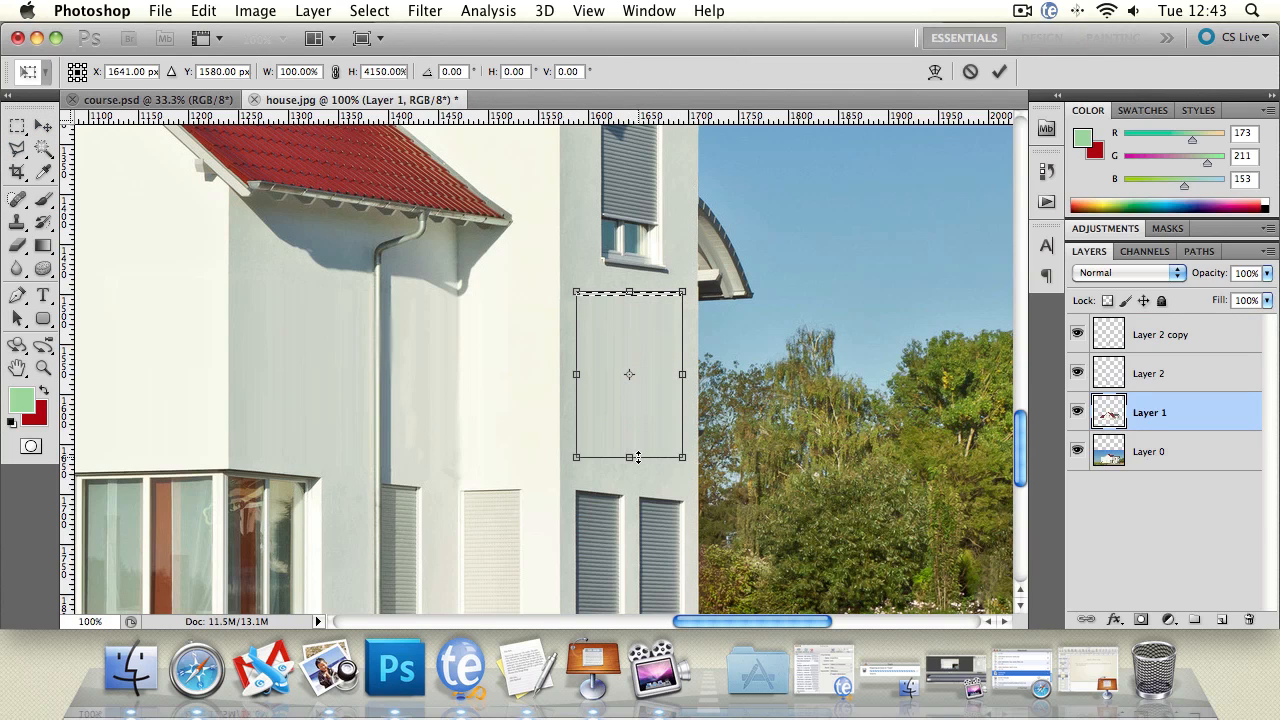
key(Return)
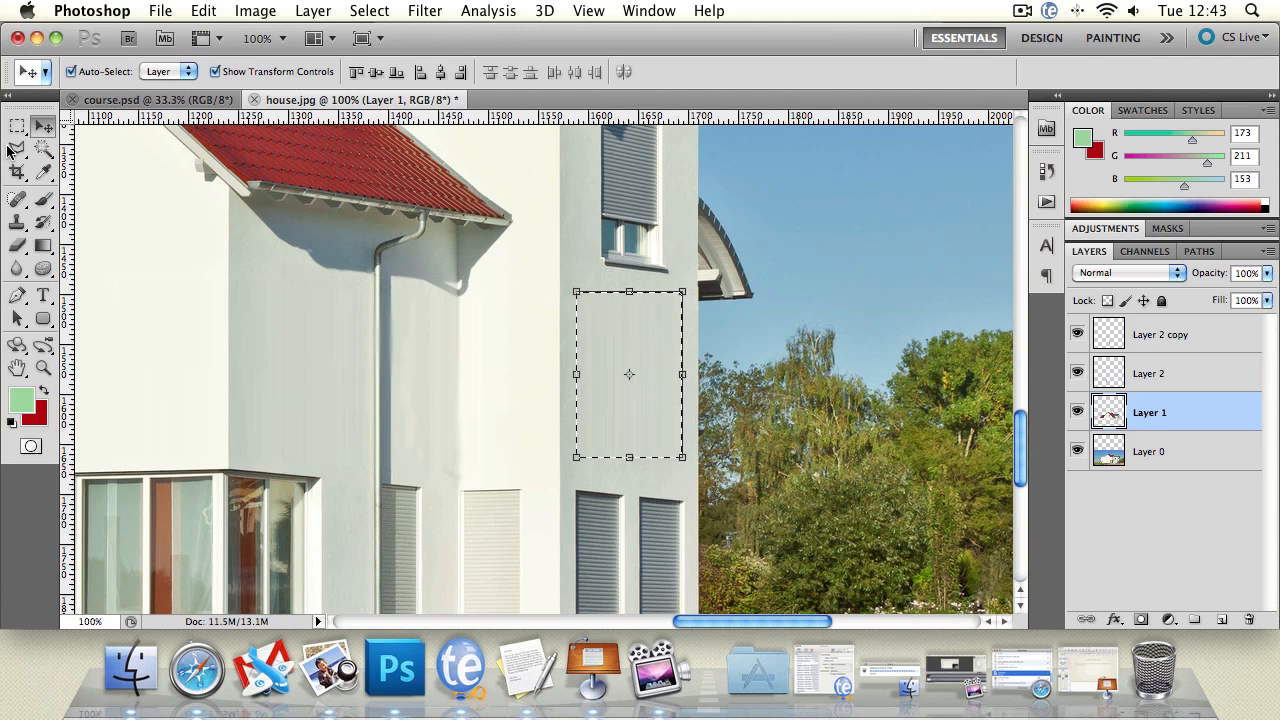
key(l)
click(682, 271)
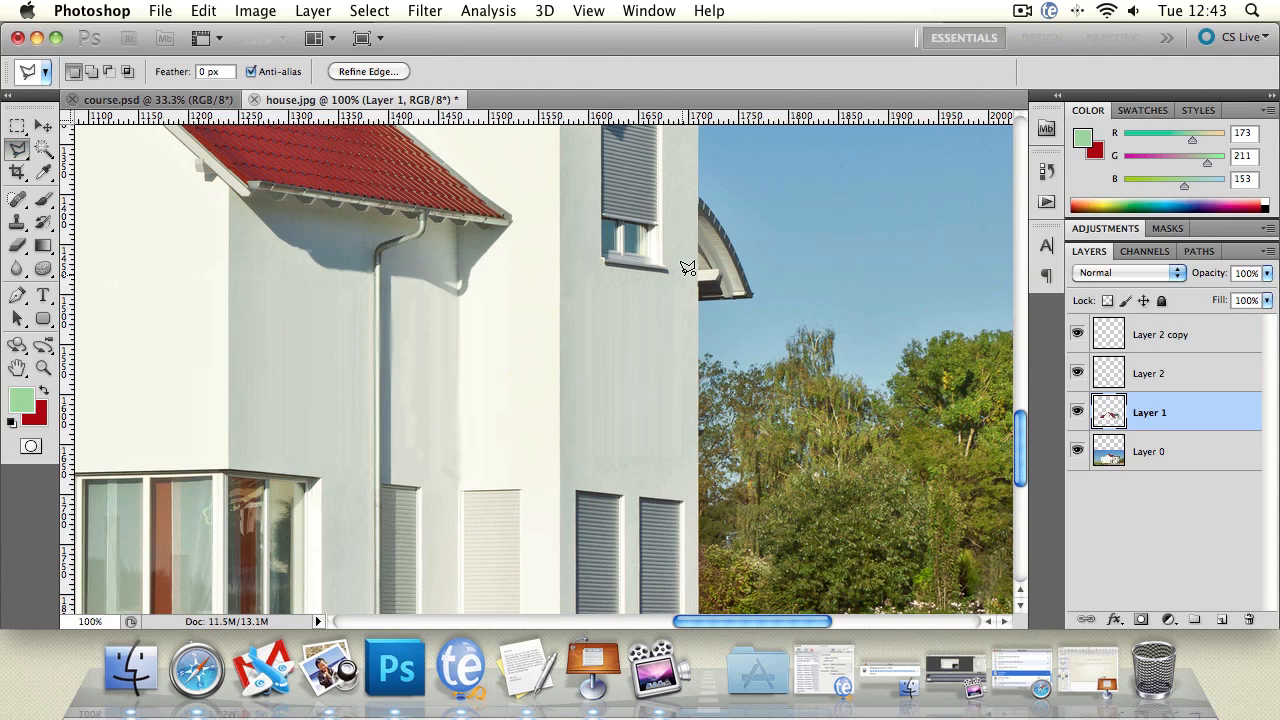
double_click(800, 287)
click(796, 272)
double_click(783, 281)
click(786, 272)
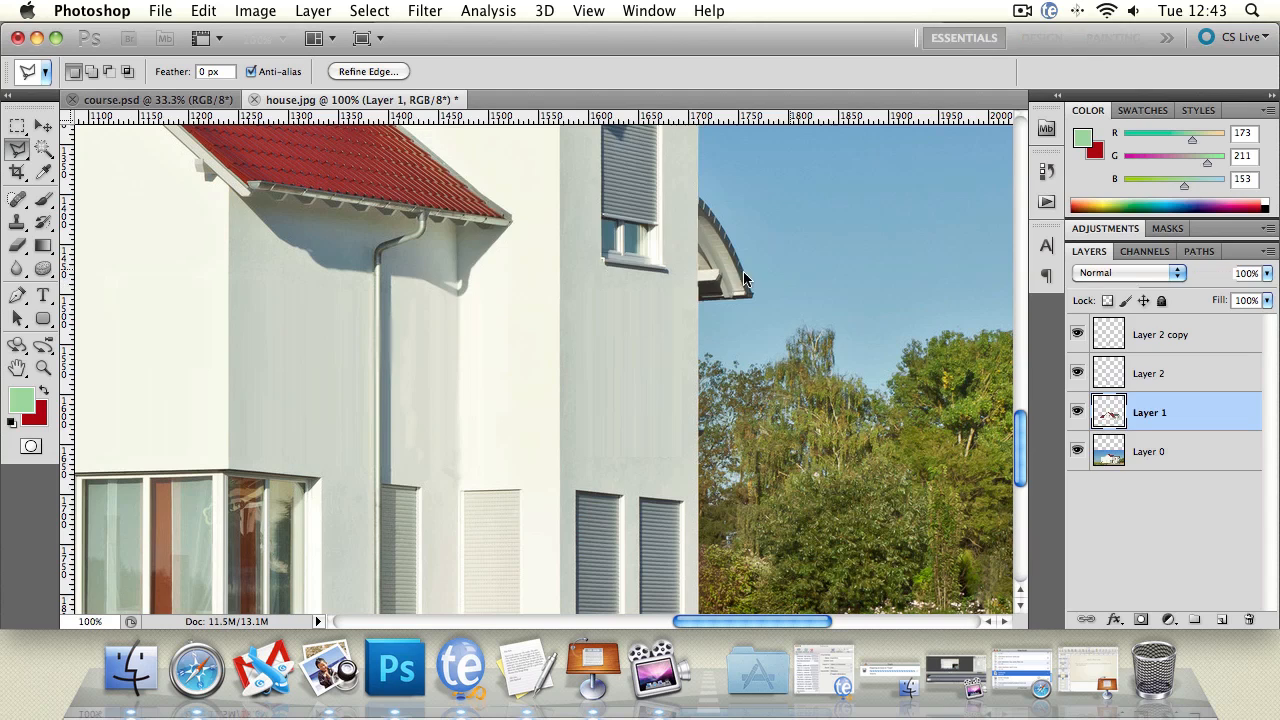
click(17, 221)
click(17, 268)
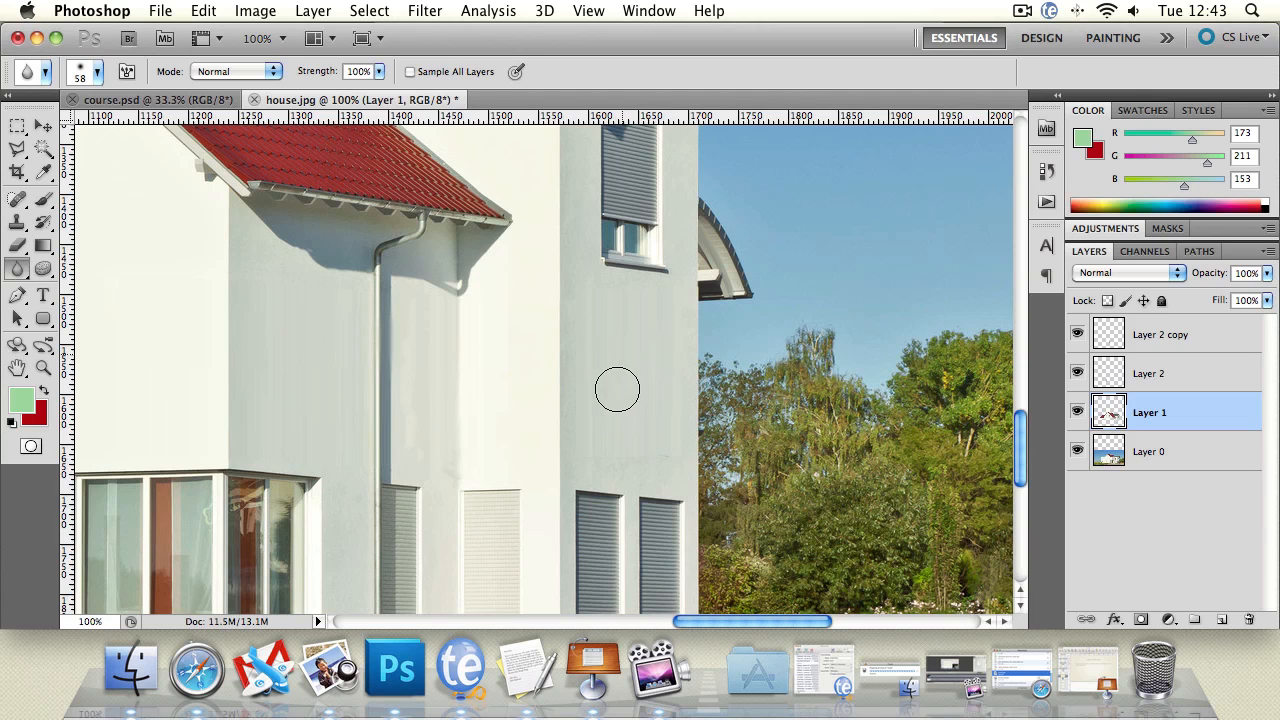
- Examine the whole edited house and compare it with the finished version in course.psd
click(43, 368)
alt+click(488, 334)
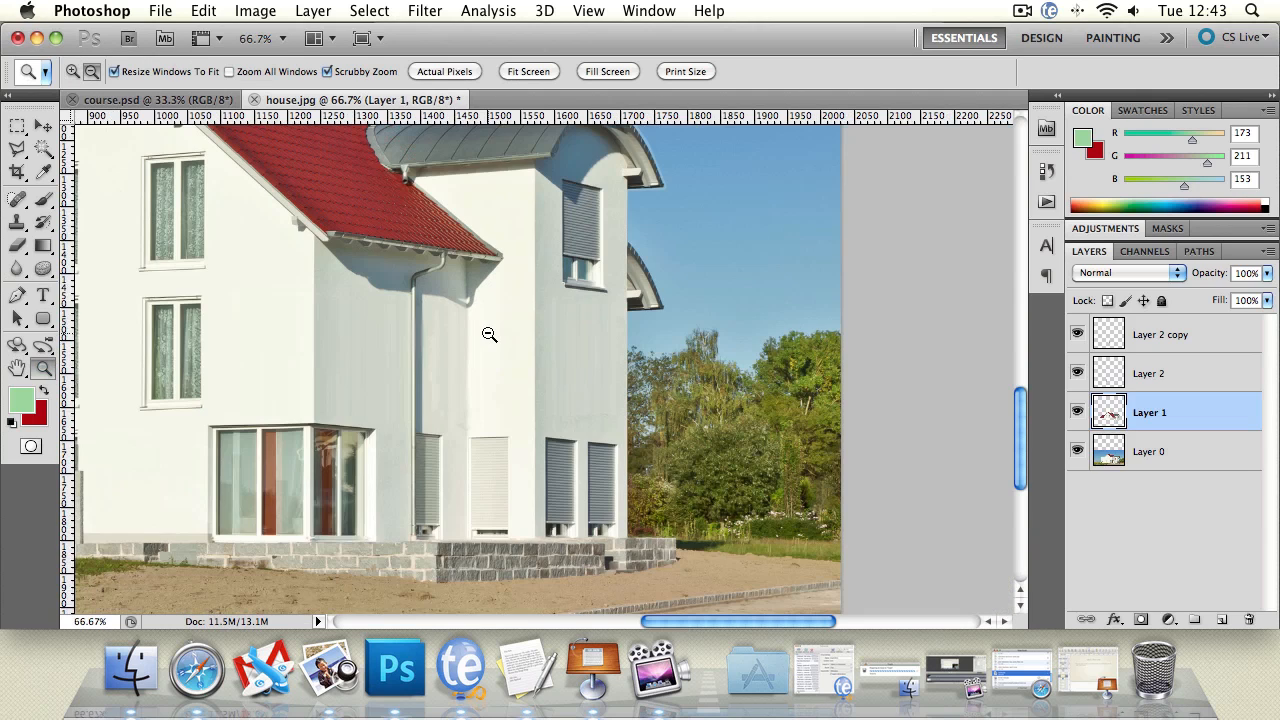
alt+click(488, 334)
alt+click(488, 334)
click(344, 324)
click(344, 324)
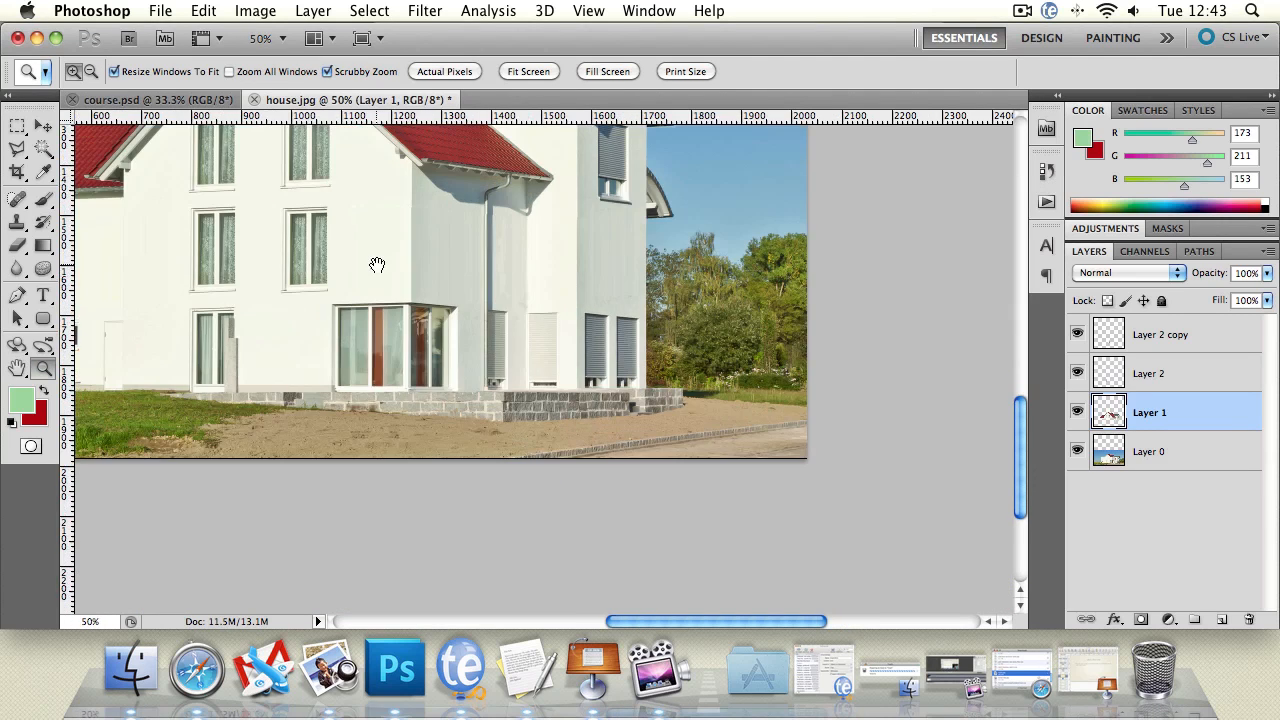
drag(377, 264, 629, 402)
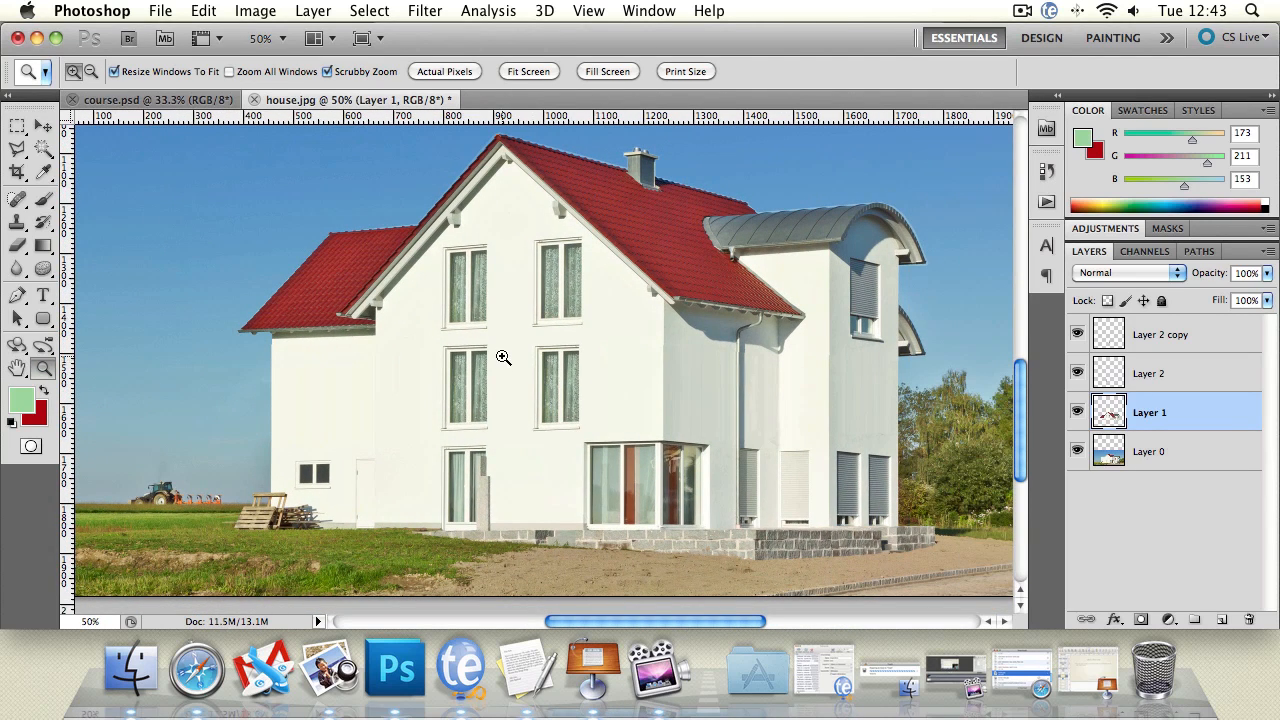
drag(485, 348, 612, 352)
click(157, 101)
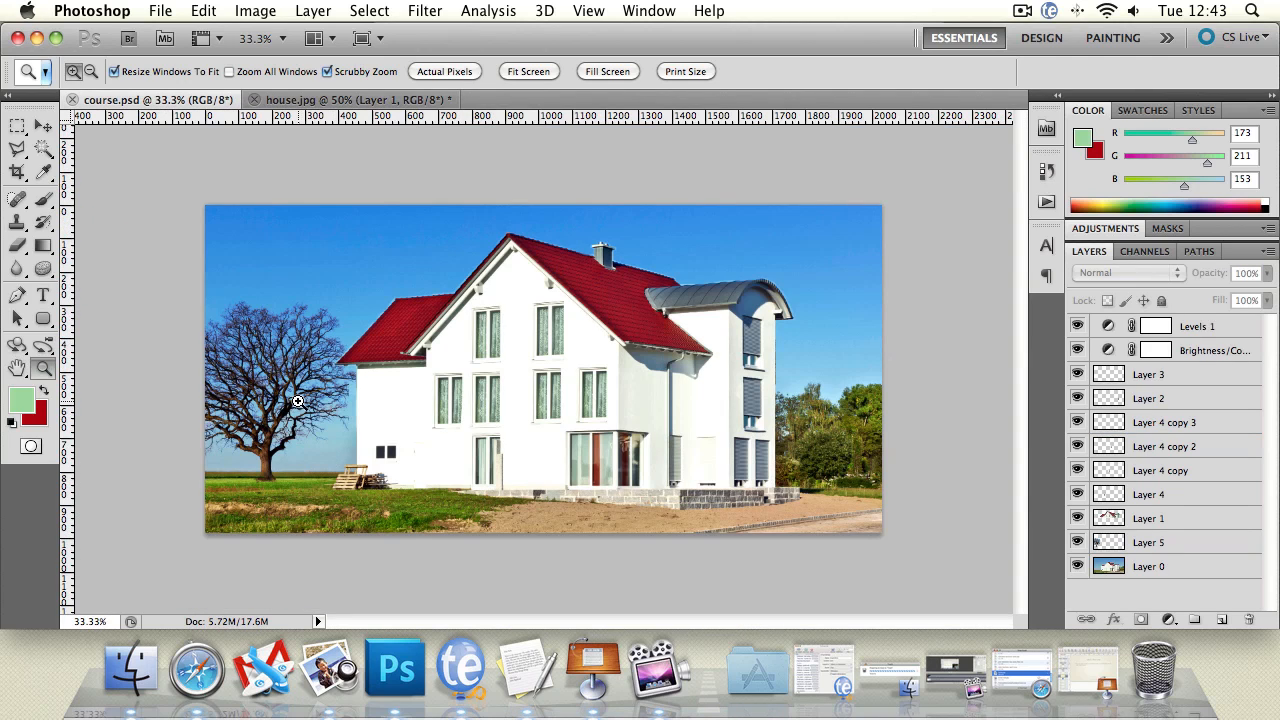
click(392, 100)
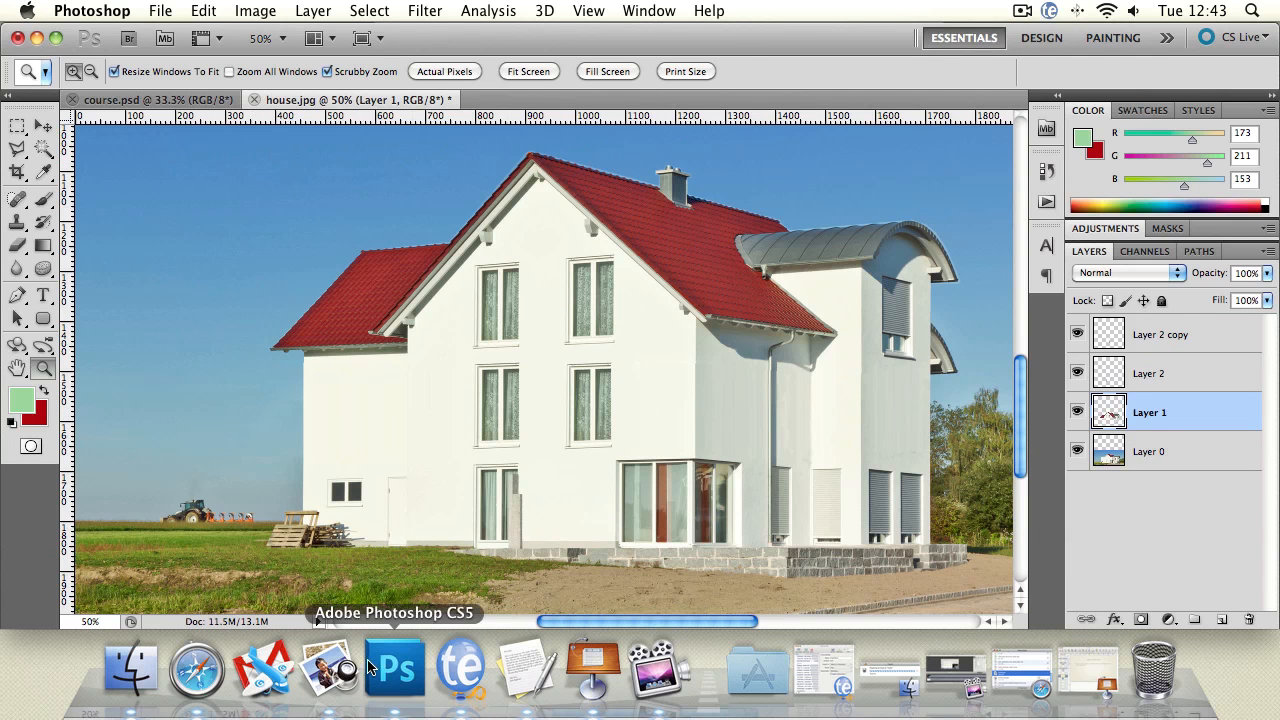
- Switch to Preview and bring lonely-tree.jpg into house.jpg as a new layer, accepting the colour profile conversion
click(336, 672)
click(914, 160)
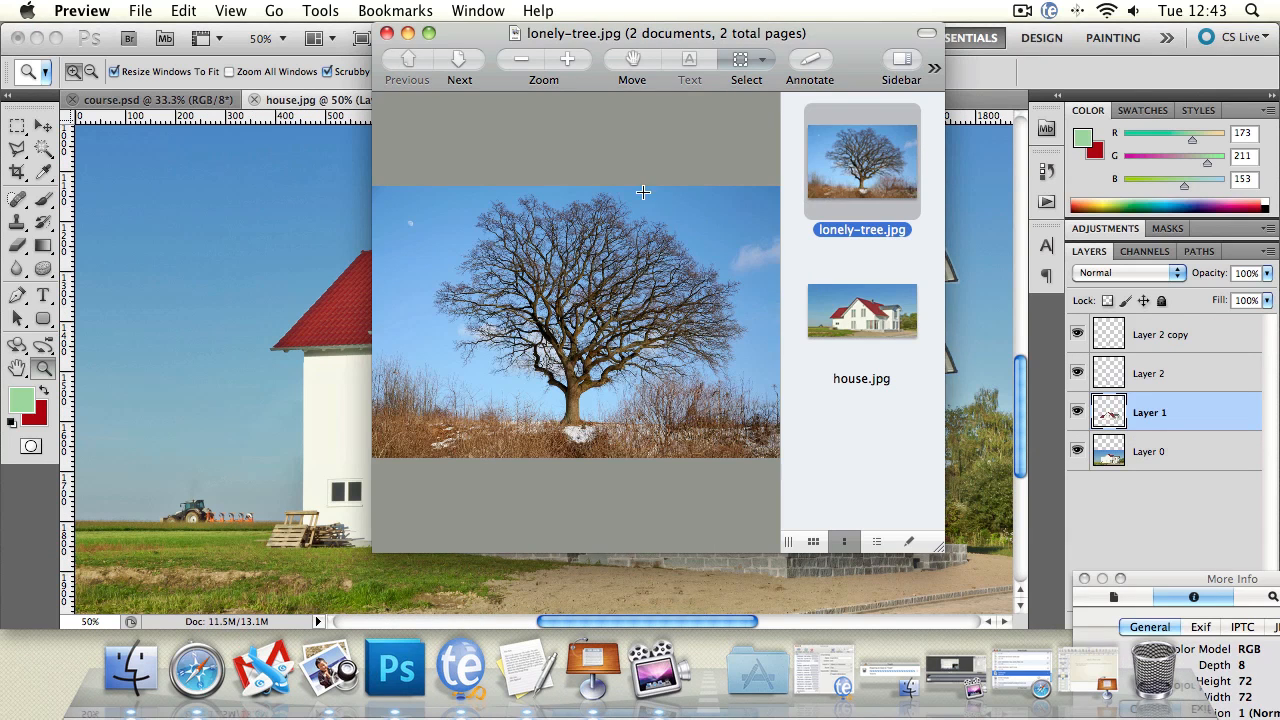
drag(853, 146, 278, 240)
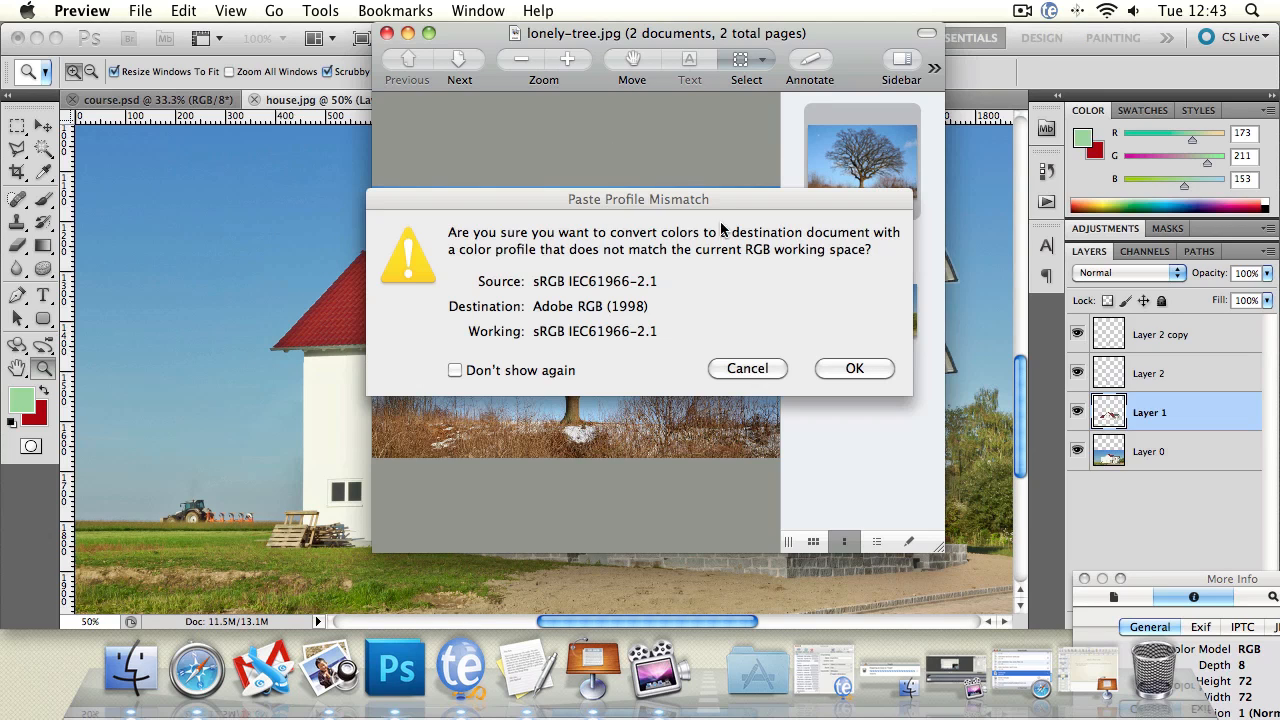
click(840, 369)
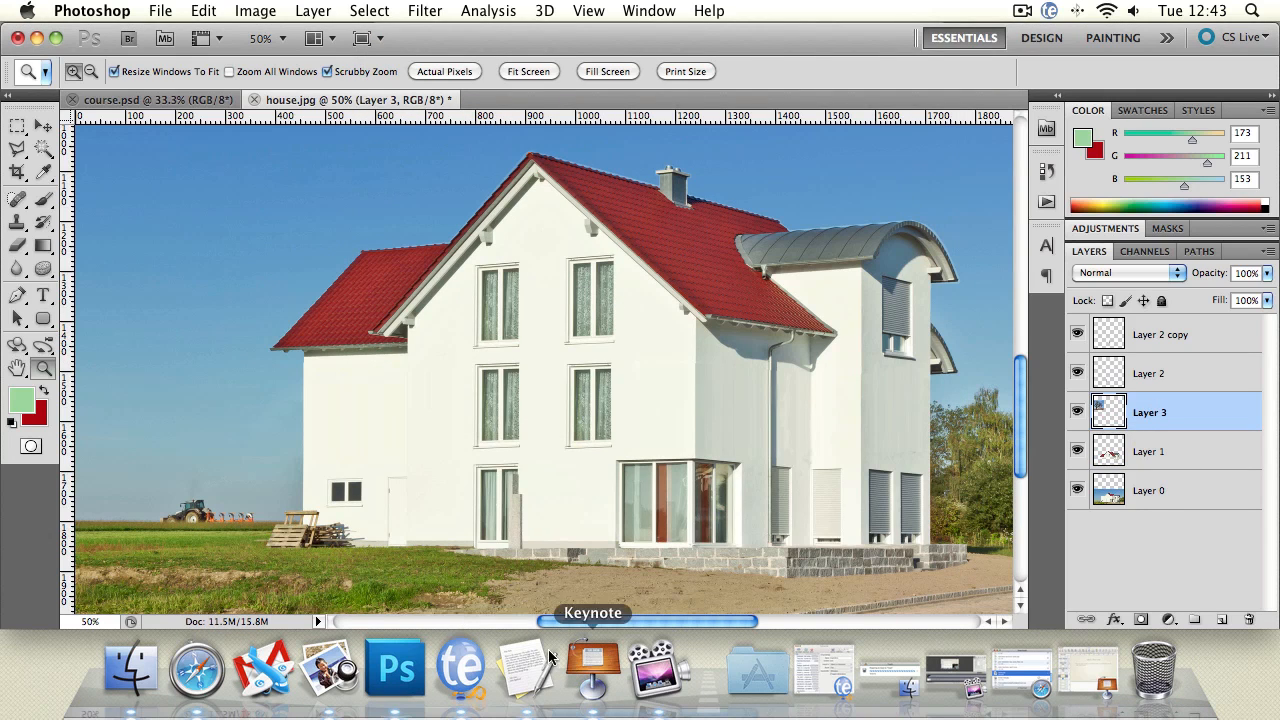
click(330, 669)
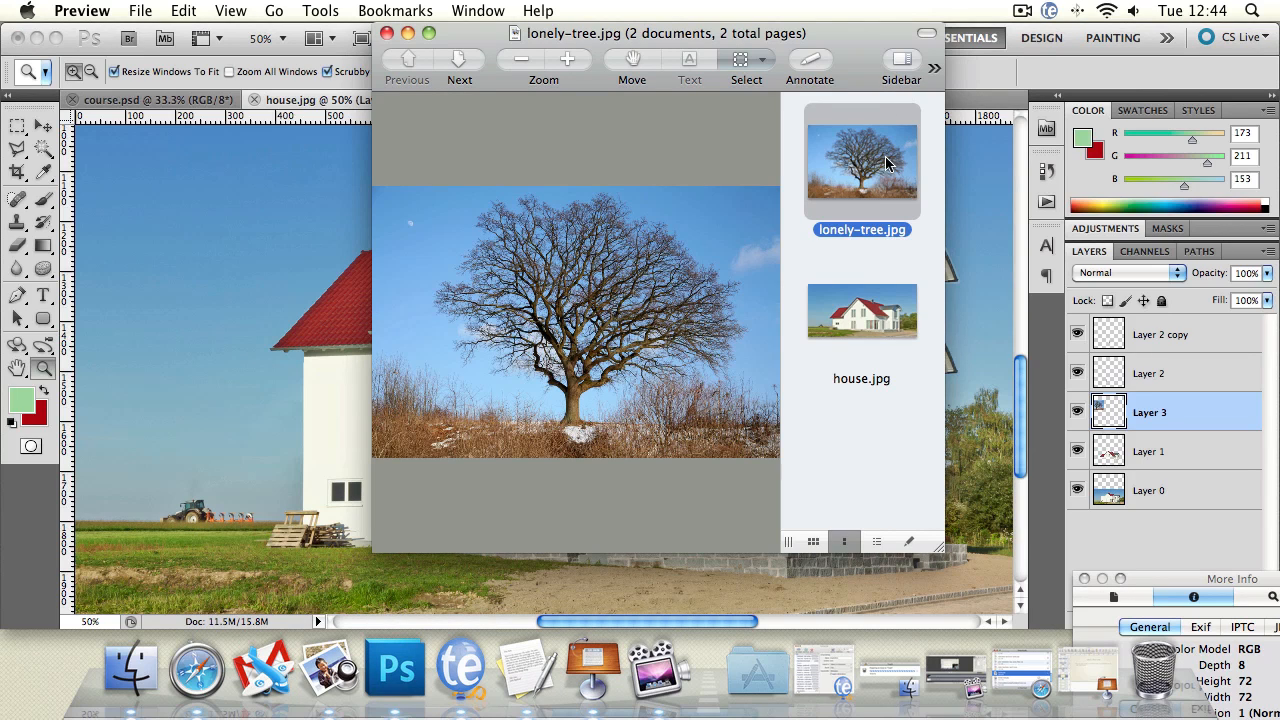
mouse_move(884, 167)
mouse_down()
mouse_move(322, 287)
mouse_move(882, 181)
mouse_up()
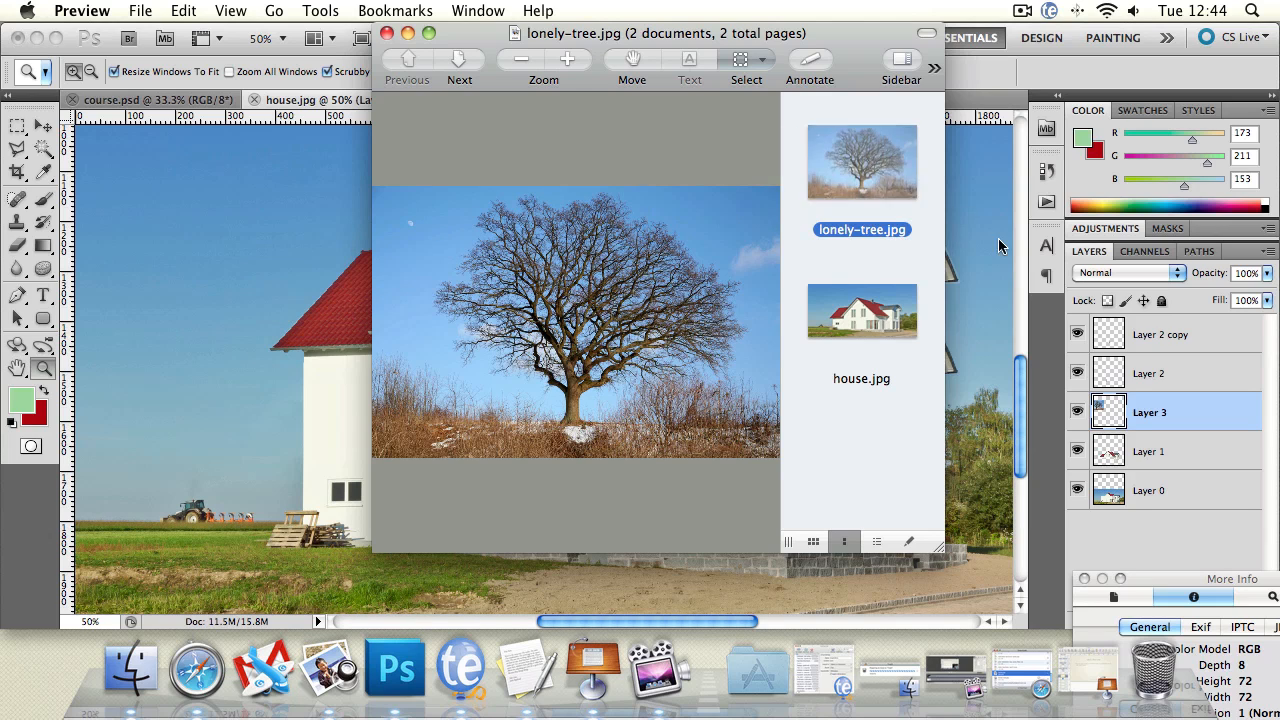
click(998, 239)
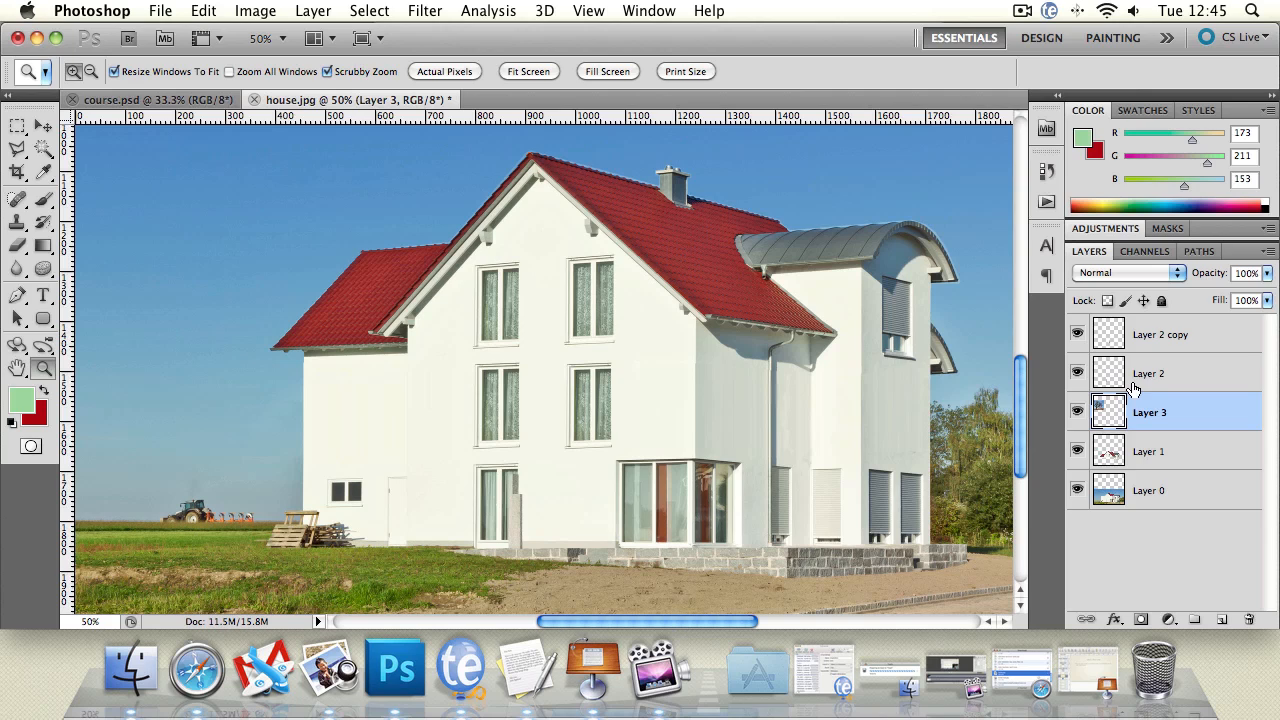
- Move Layer 3 to the top of the layer stack and place the tree photo over the house picture, flush with its left edge
drag(1155, 420, 1160, 330)
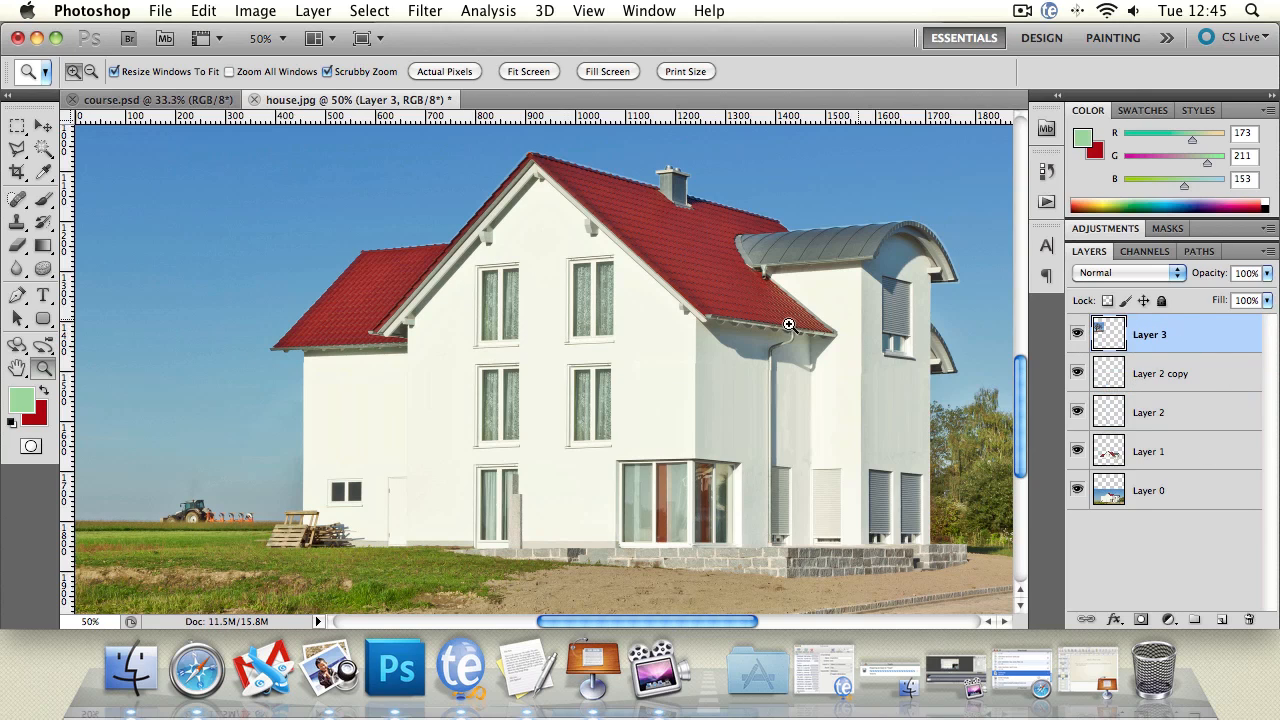
alt+click(546, 374)
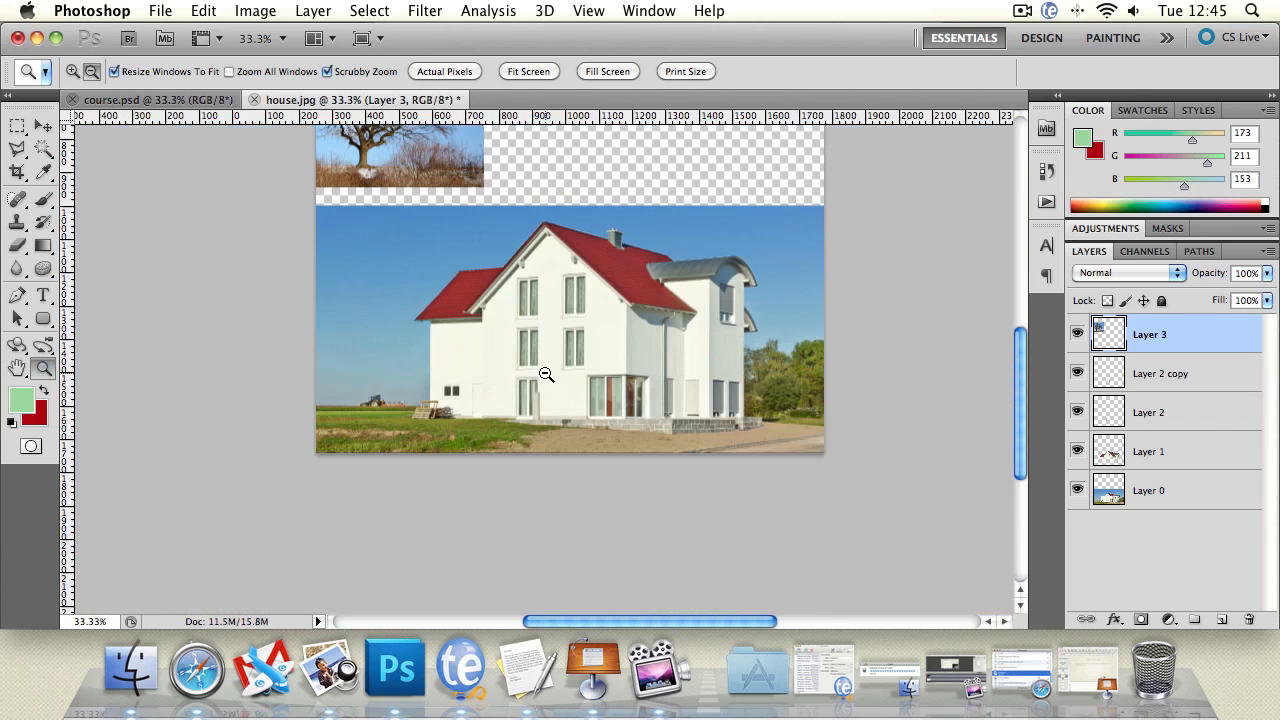
click(17, 368)
drag(362, 309, 350, 435)
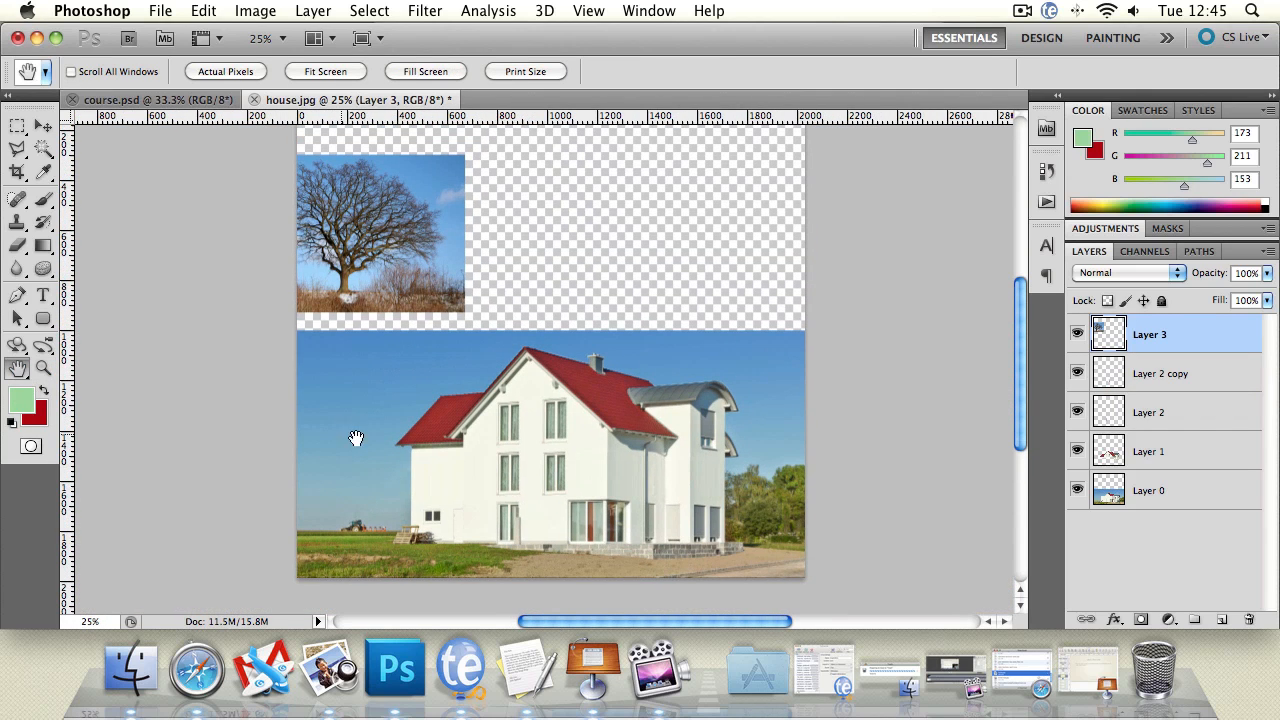
click(43, 126)
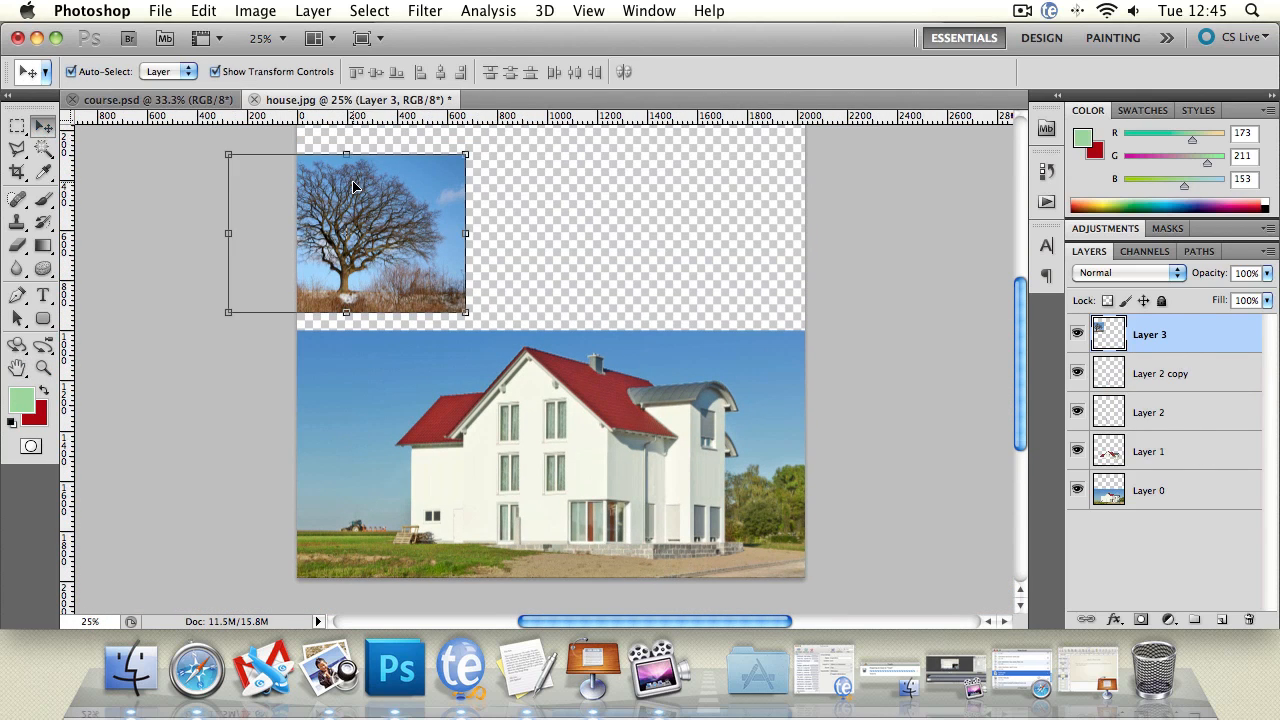
drag(353, 194, 426, 408)
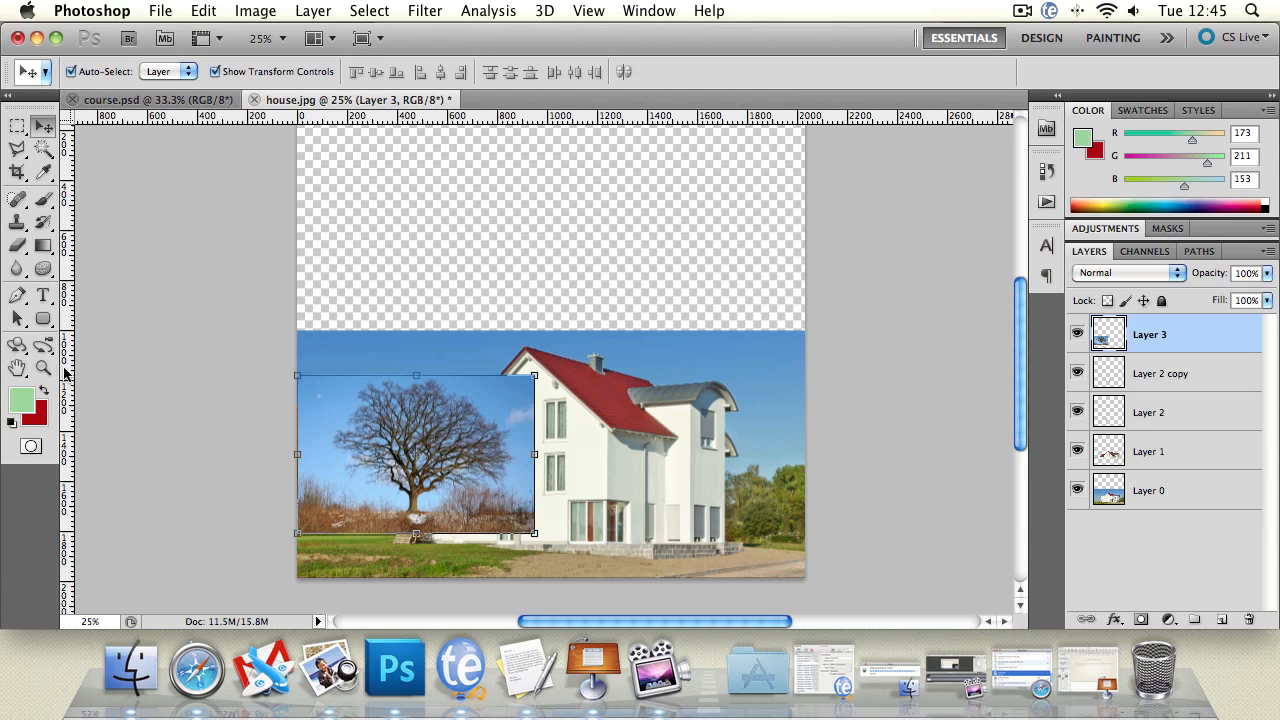
- Select the tree with a loose freehand Lasso outline around its crown and trunk down to the ground
click(43, 368)
click(375, 454)
click(375, 454)
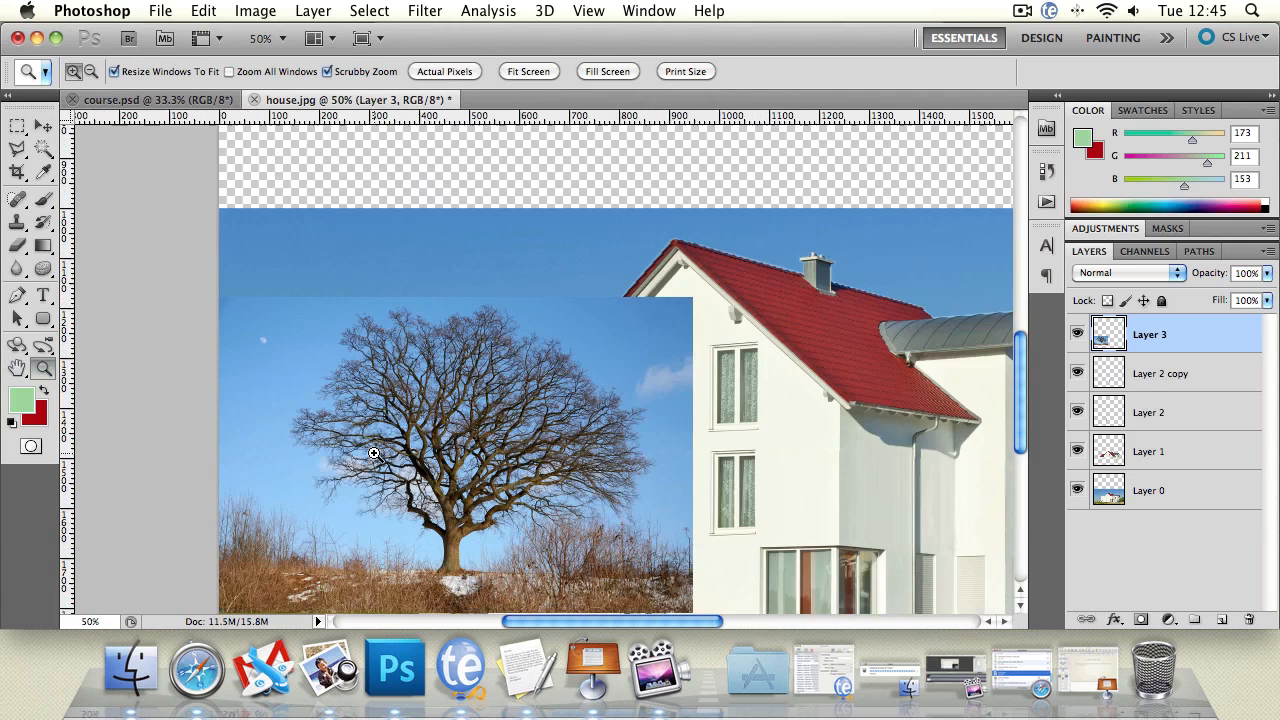
click(377, 453)
key(space)
mouse_move(568, 475)
mouse_down()
mouse_move(528, 407)
mouse_move(514, 407)
mouse_up()
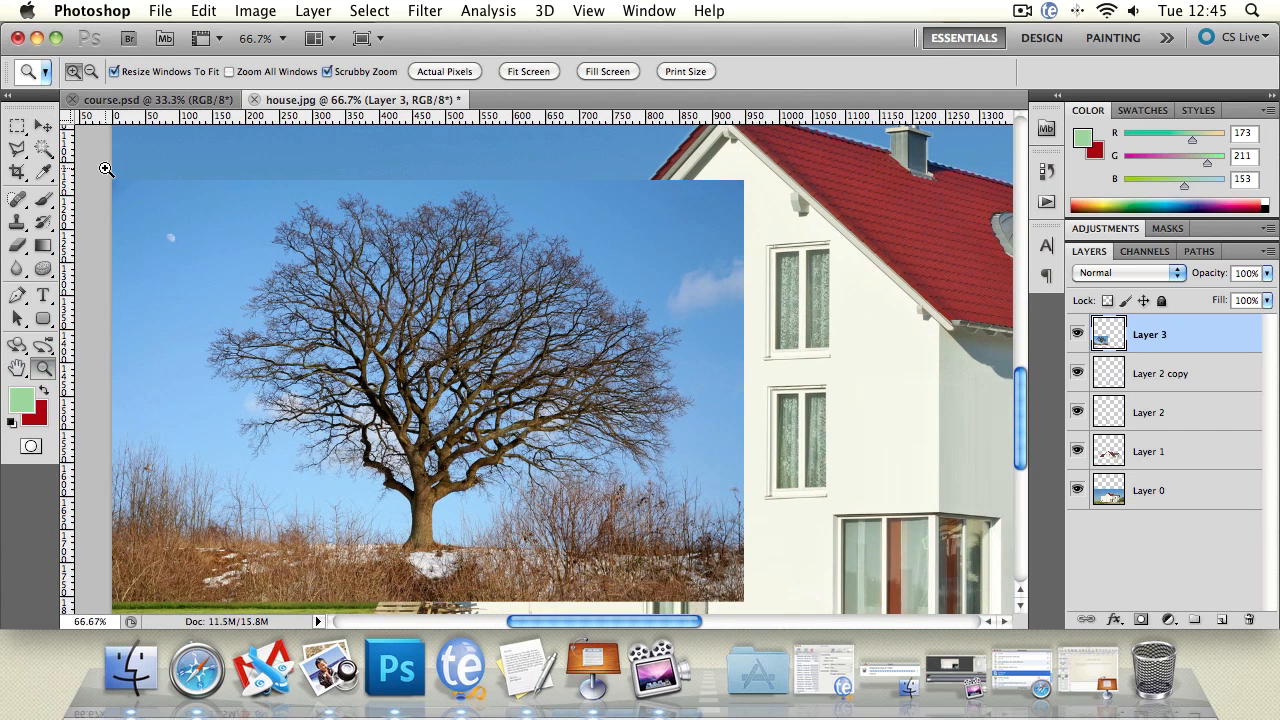
click(16, 147)
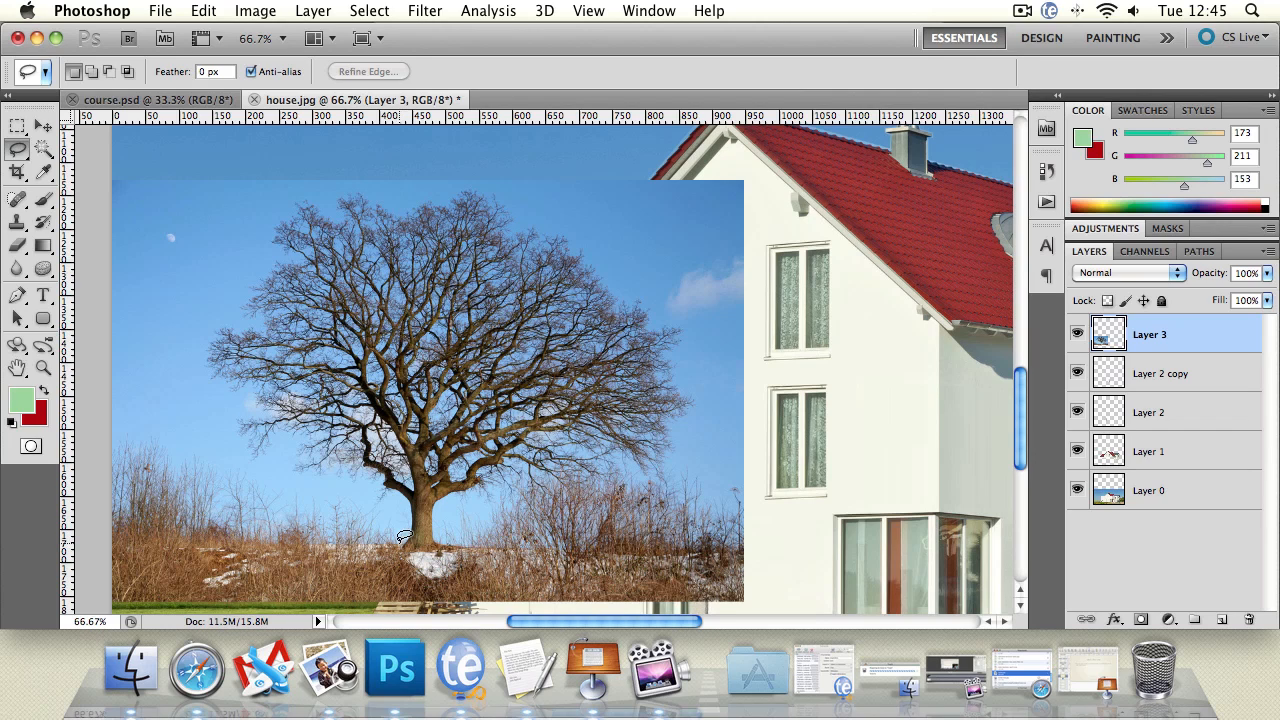
mouse_move(405, 527)
mouse_down()
mouse_move(381, 505)
mouse_move(371, 482)
mouse_move(291, 471)
mouse_move(297, 429)
mouse_move(269, 458)
mouse_move(244, 451)
mouse_move(231, 415)
mouse_move(254, 409)
mouse_move(252, 395)
mouse_move(204, 378)
mouse_move(200, 351)
mouse_move(216, 309)
mouse_move(242, 320)
mouse_move(237, 300)
mouse_move(263, 241)
mouse_up()
mouse_move(299, 198)
mouse_down()
mouse_move(330, 213)
mouse_move(344, 190)
mouse_move(371, 191)
mouse_move(403, 213)
mouse_move(481, 183)
mouse_move(530, 224)
mouse_move(582, 242)
mouse_move(595, 293)
mouse_move(645, 294)
mouse_move(654, 320)
mouse_move(694, 322)
mouse_move(676, 365)
mouse_move(704, 400)
mouse_move(704, 427)
mouse_move(681, 418)
mouse_move(664, 486)
mouse_move(625, 460)
mouse_move(621, 478)
mouse_move(593, 489)
mouse_move(533, 480)
mouse_move(504, 500)
mouse_move(465, 497)
mouse_up()
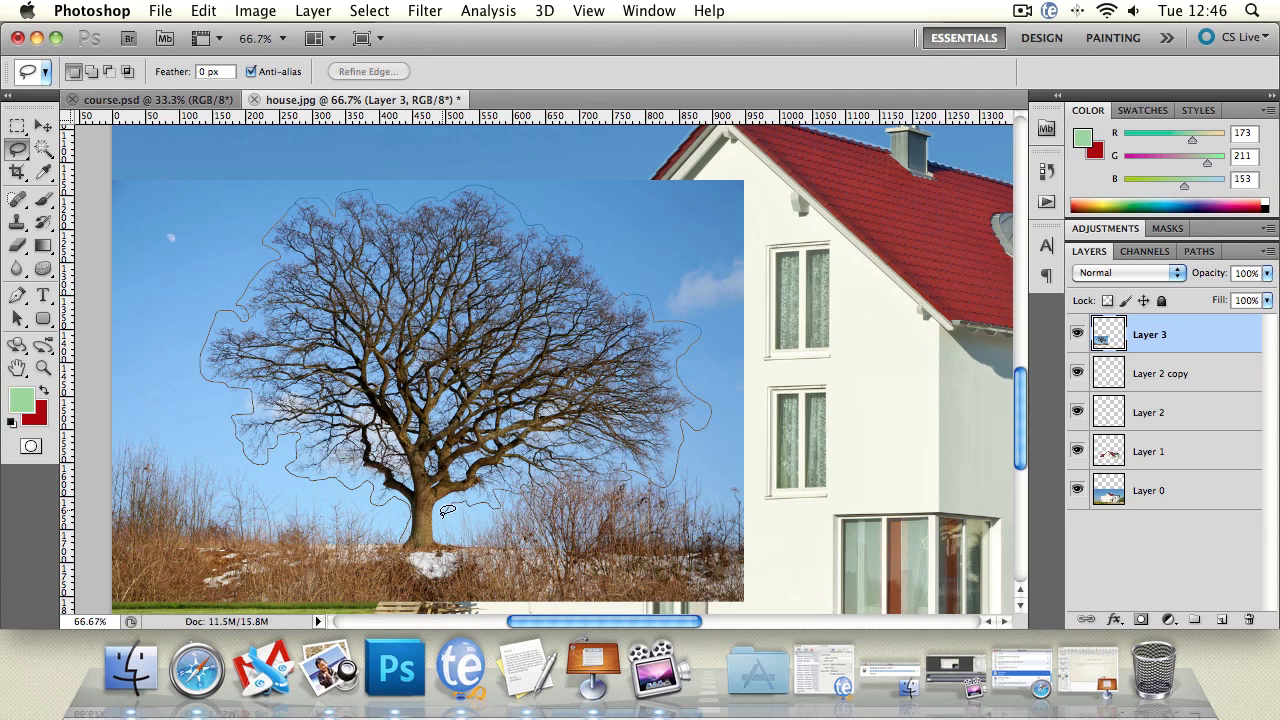
drag(423, 556, 402, 540)
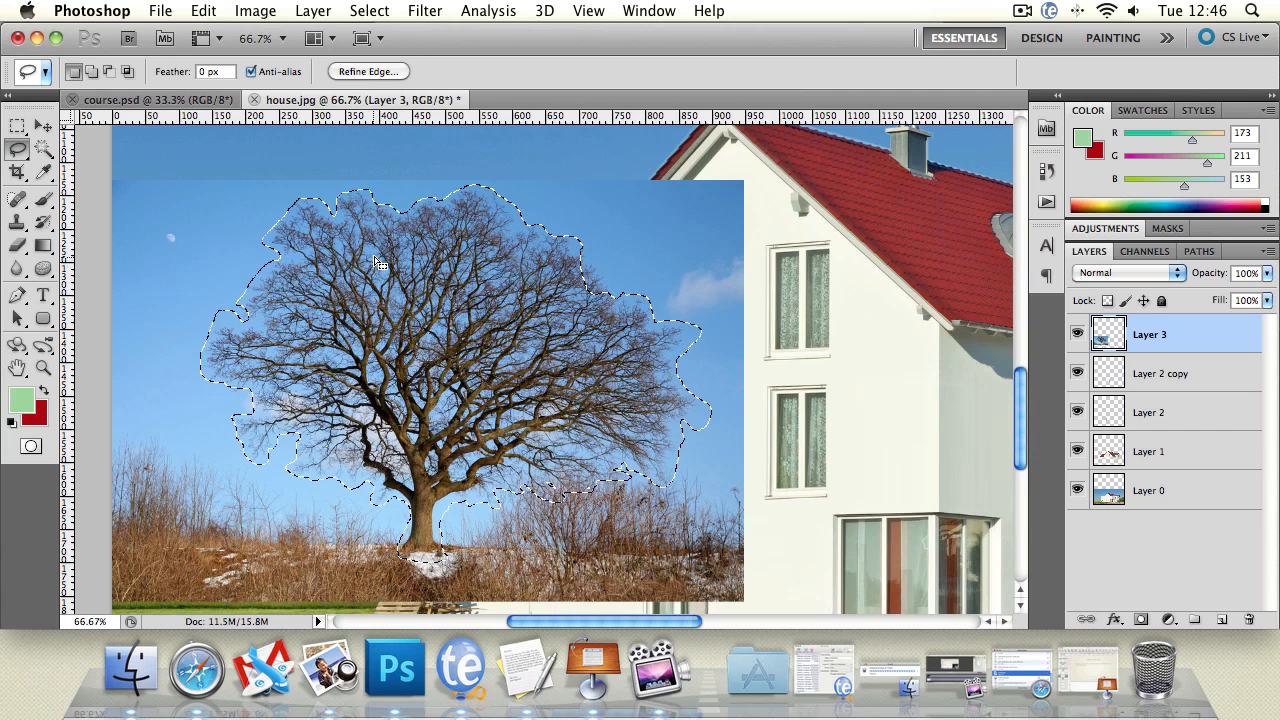
- Invert the selection, delete the tree photo's surroundings on Layer 3, and deselect
click(369, 10)
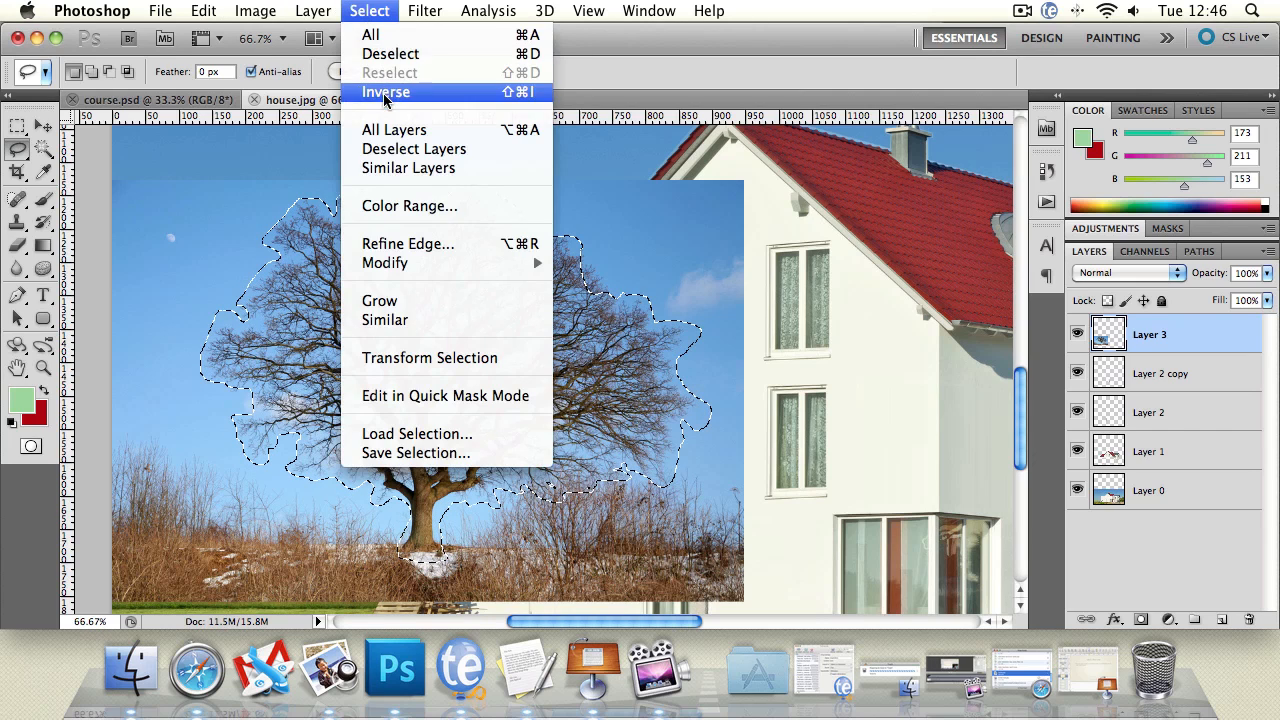
click(384, 89)
key(Delete)
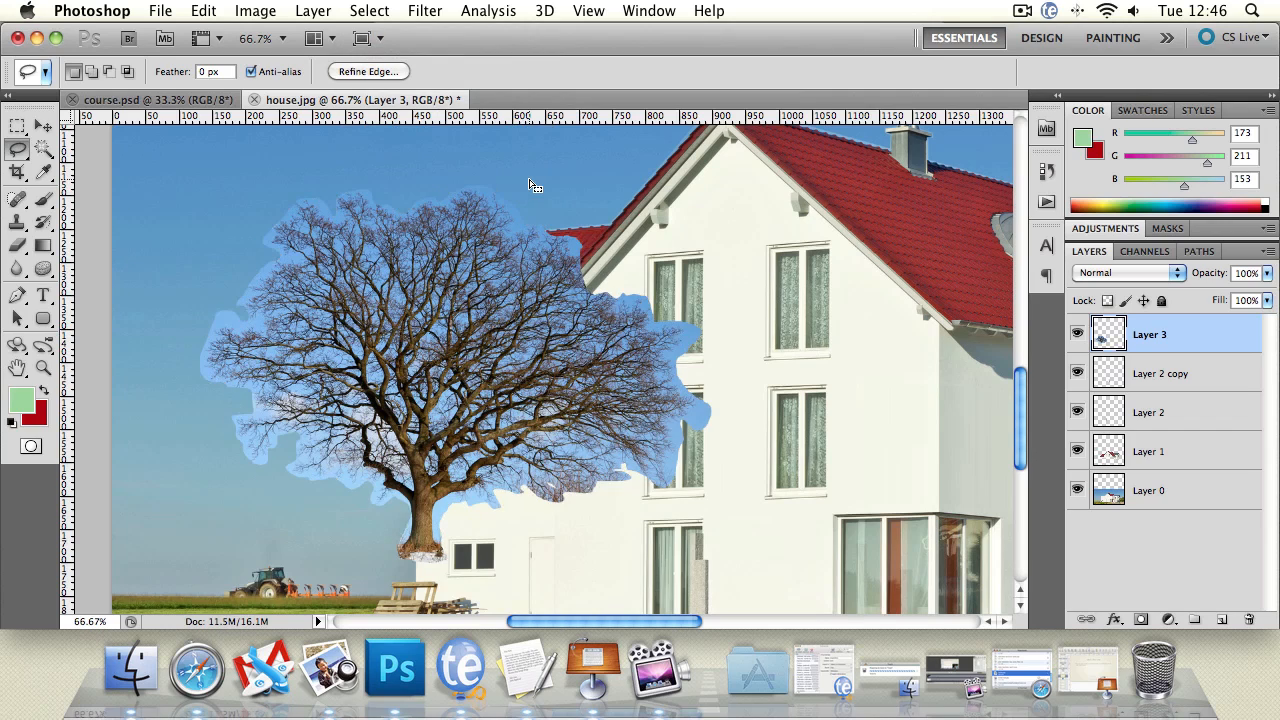
key(super+d)
- Move the cut-out tree left and slightly down so its trunk stands on the field beside the tractor
click(43, 126)
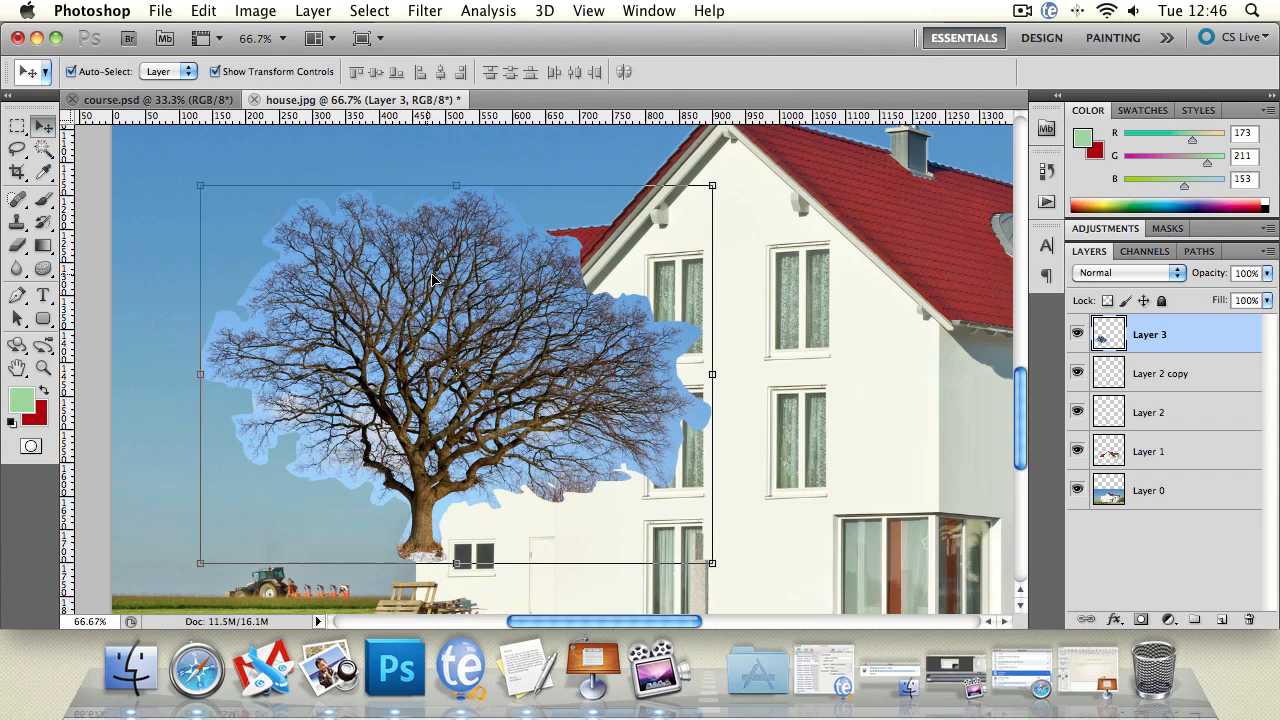
drag(440, 281, 280, 331)
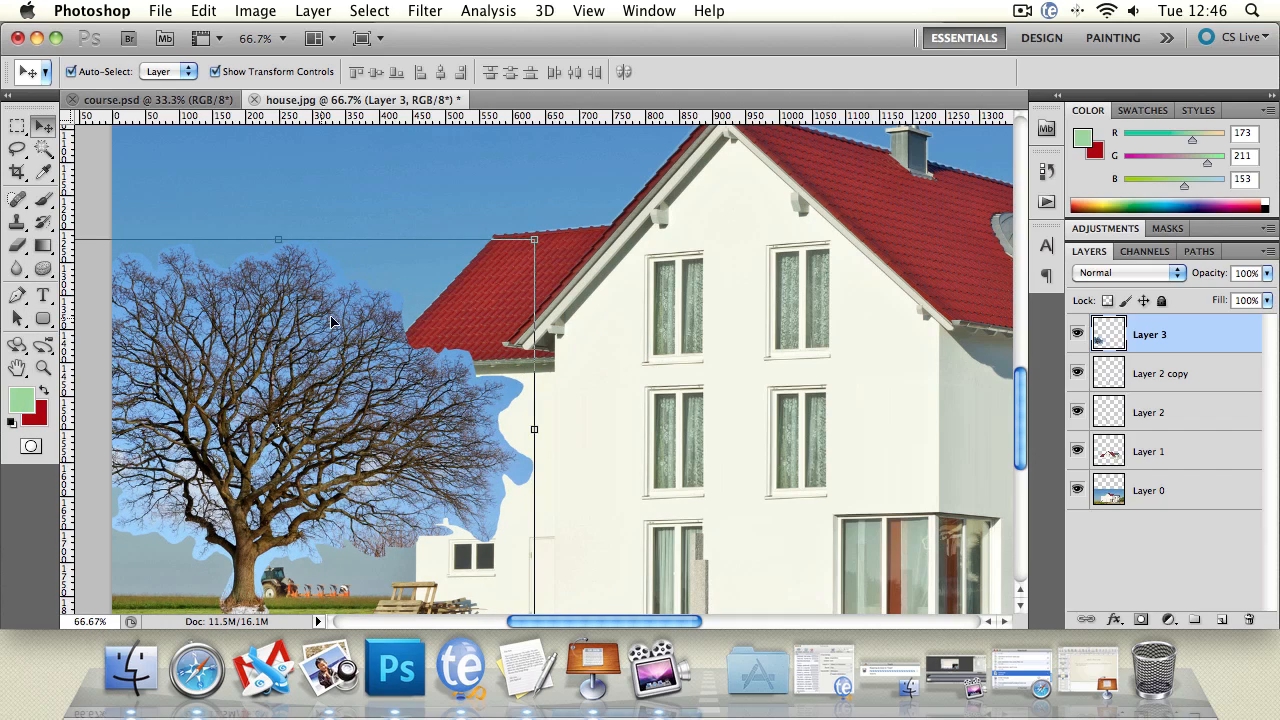
double_click(43, 368)
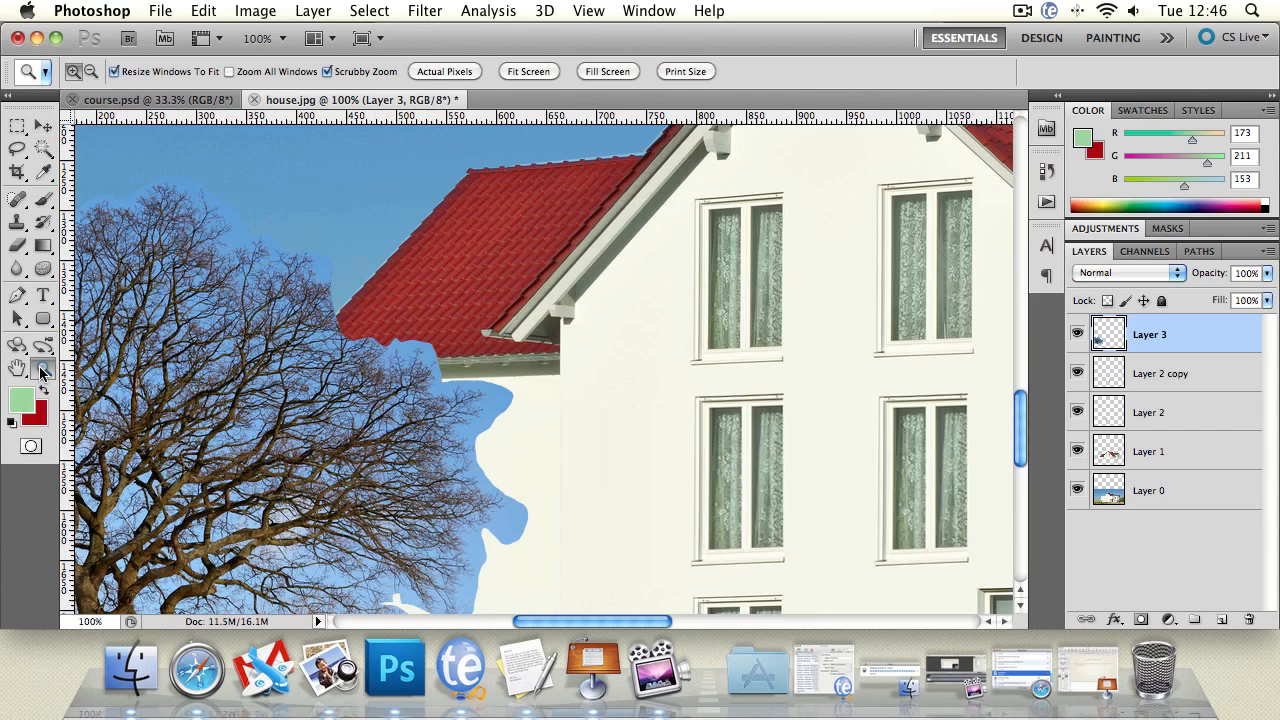
- Set the tree layer's blend mode to Darken so its light blue fringe blends into the sky
alt+click(506, 410)
alt+click(506, 410)
alt+click(506, 410)
alt+click(506, 410)
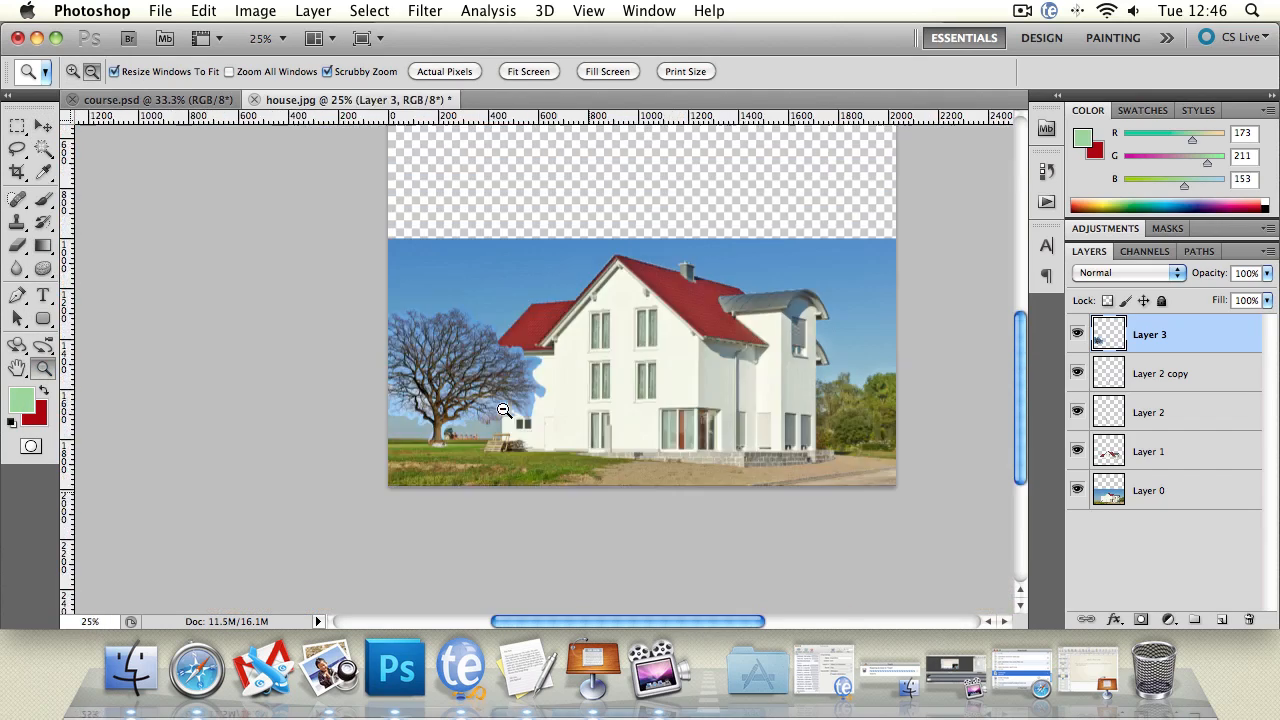
click(456, 405)
click(456, 405)
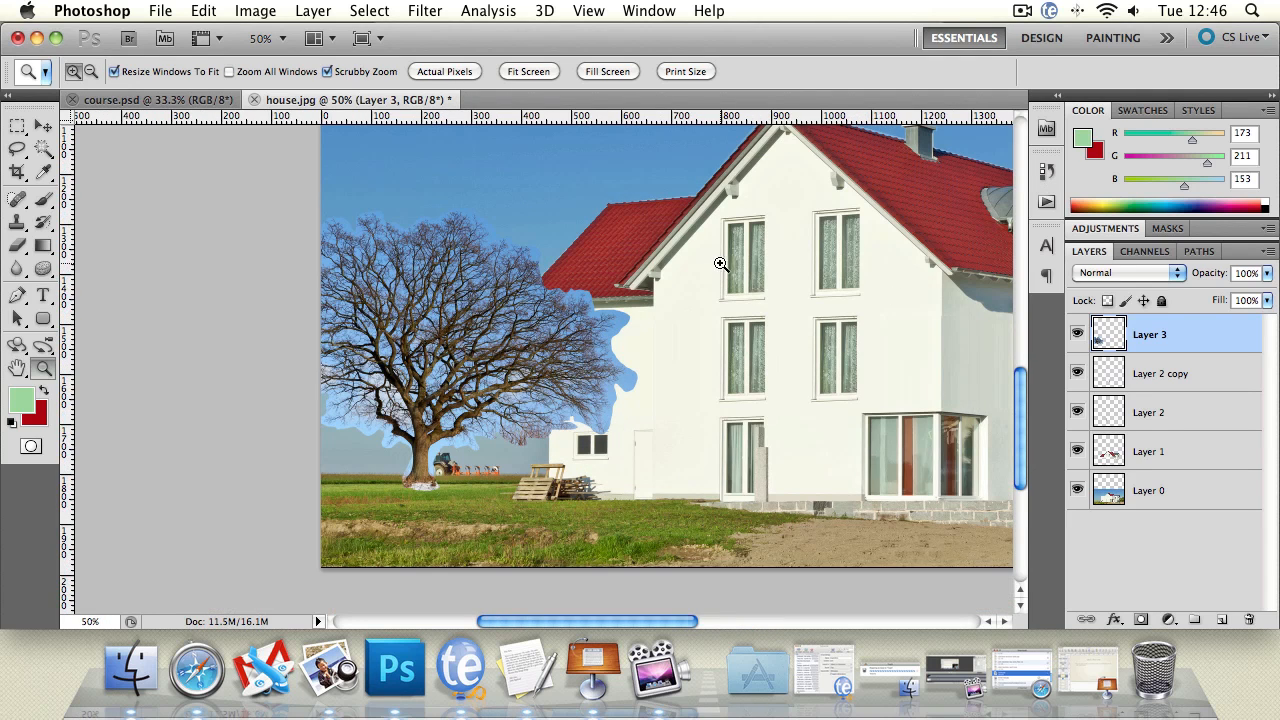
drag(720, 263, 568, 327)
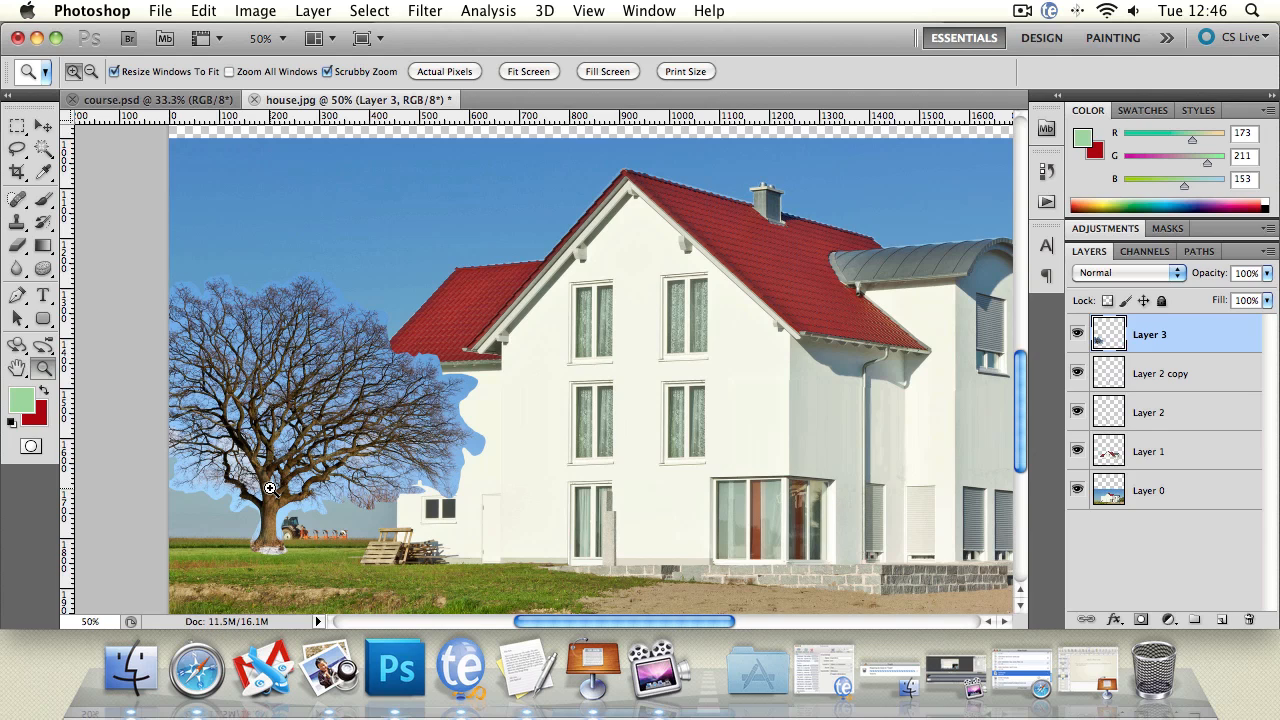
click(17, 368)
drag(301, 433, 317, 425)
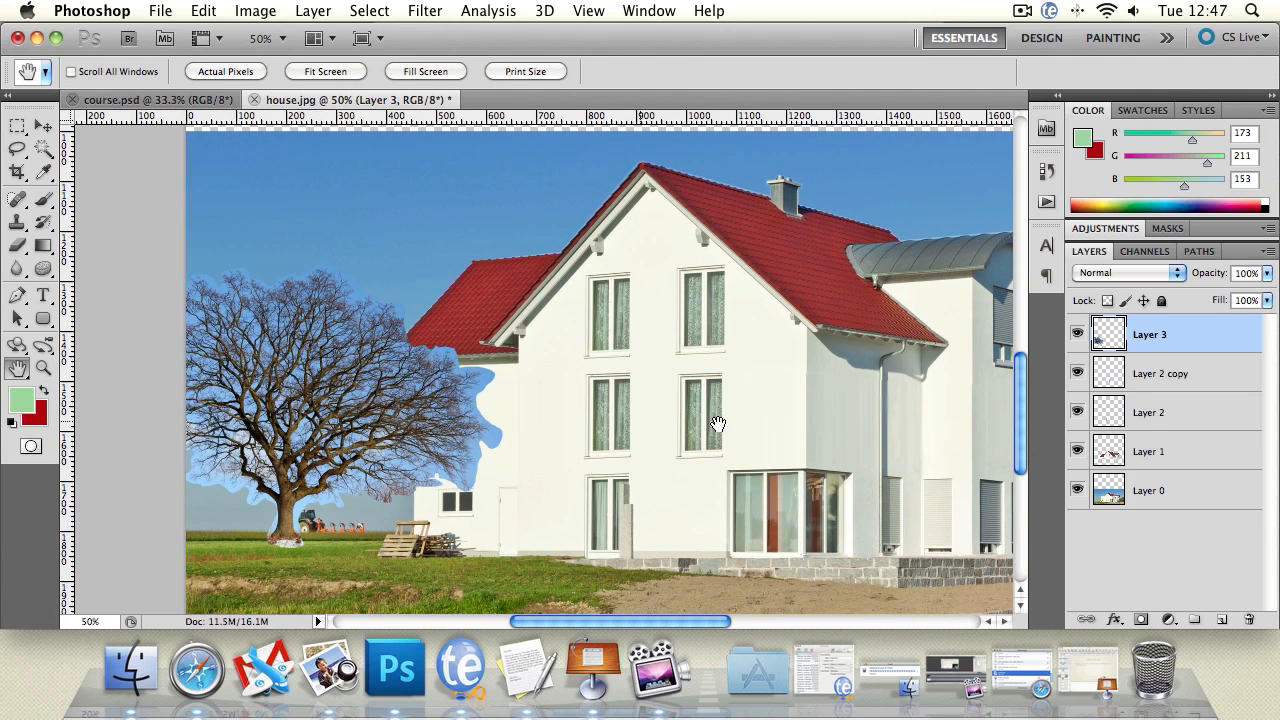
click(1166, 277)
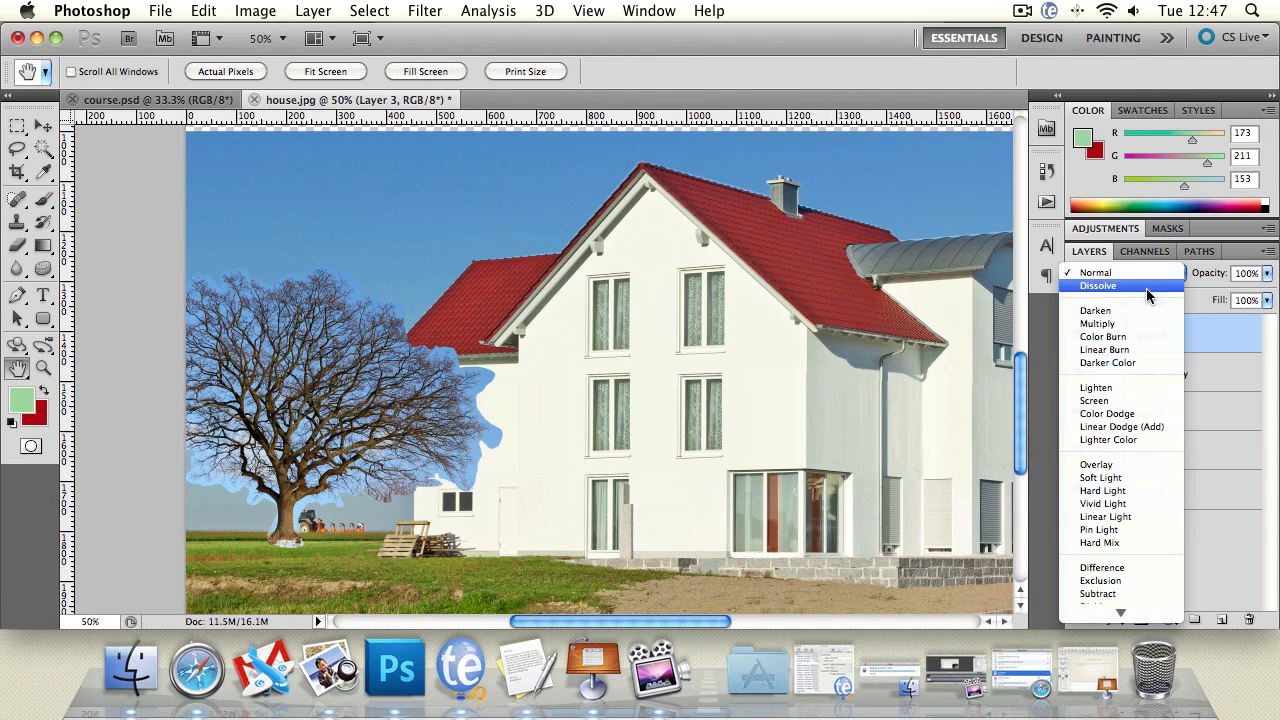
click(1141, 311)
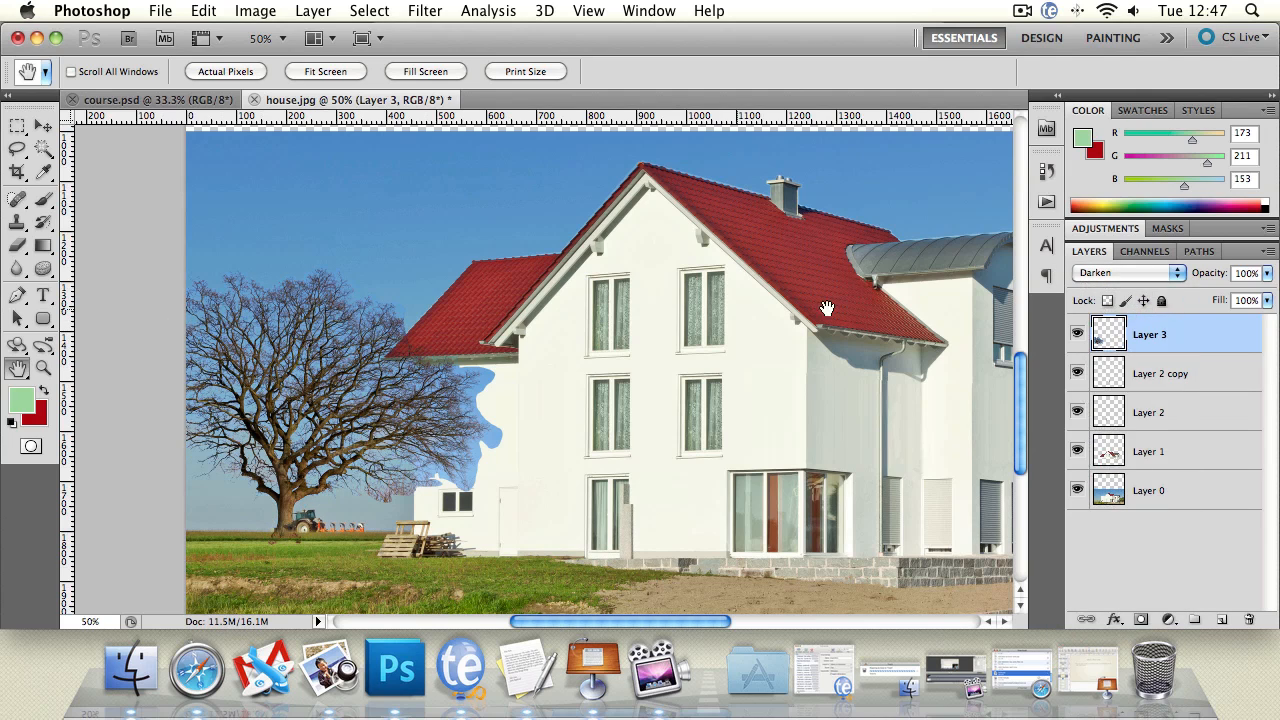
- Compare the tree layer in Normal and Darken blend modes, leaving it on Darken
click(1128, 272)
click(1095, 233)
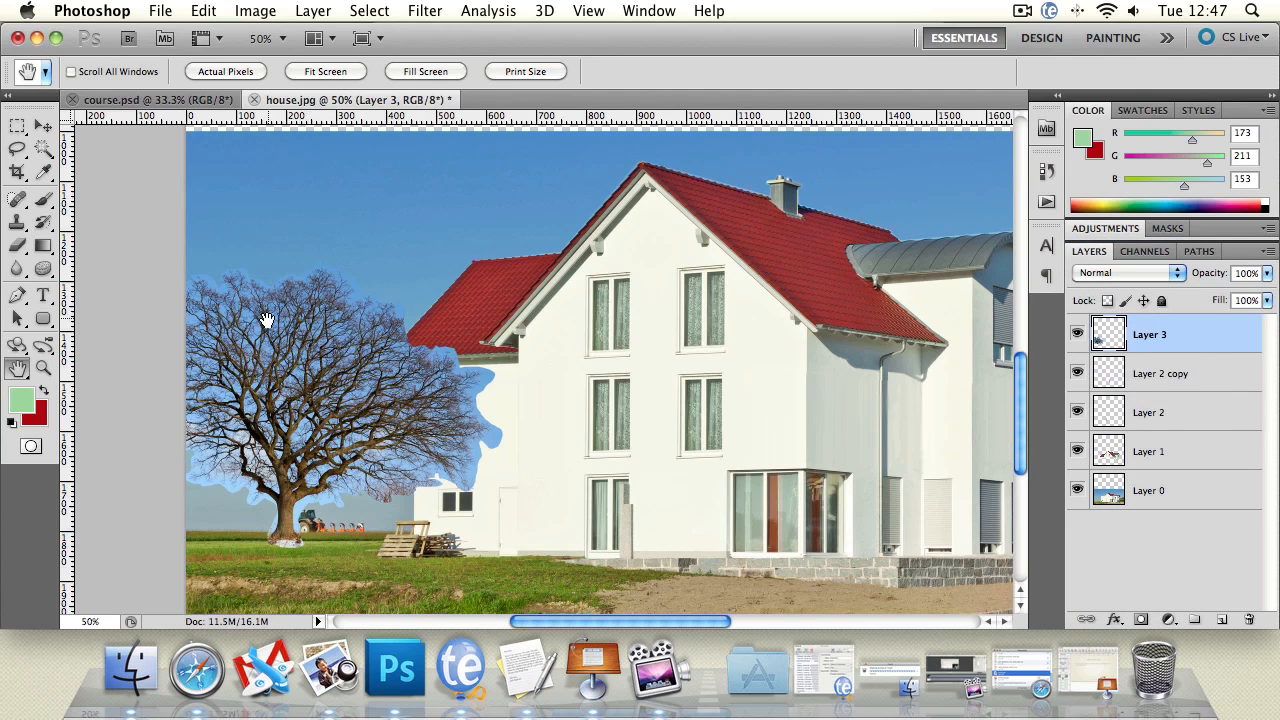
click(1120, 271)
click(1112, 313)
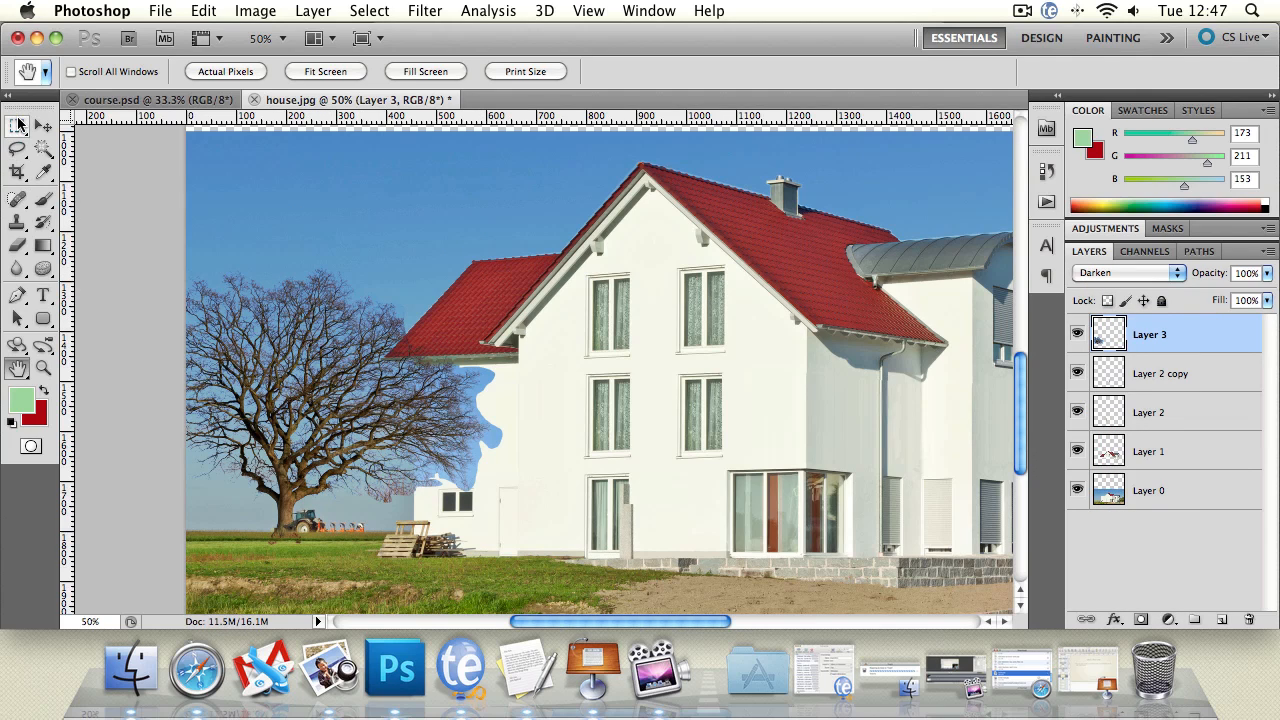
- Flip the tree horizontally by setting its width to -100%, and move it slightly left over the tractor
click(20, 126)
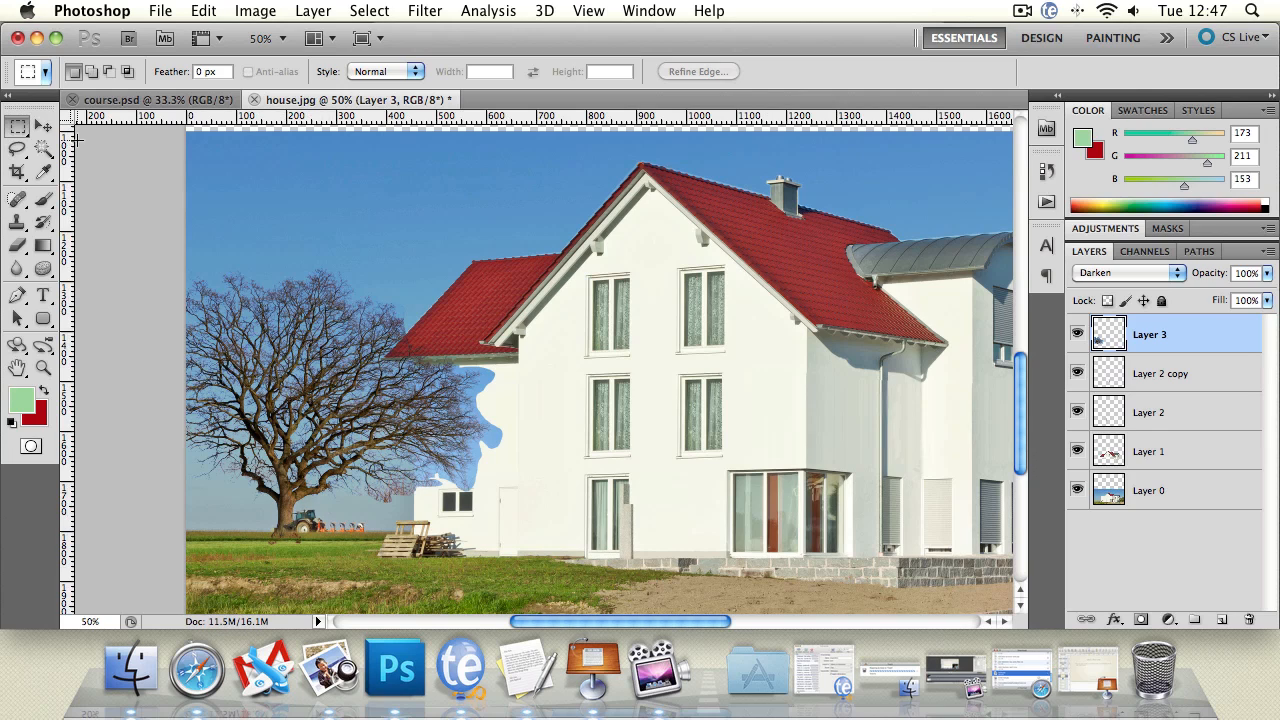
click(43, 126)
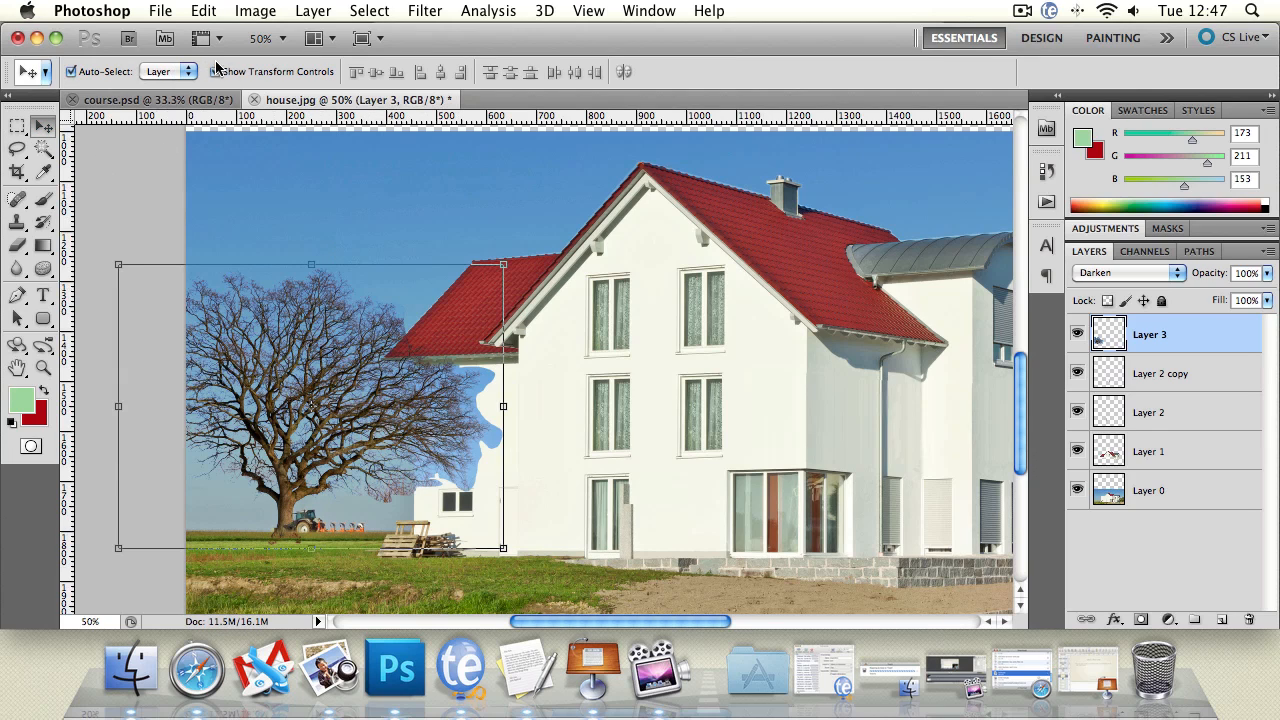
click(507, 406)
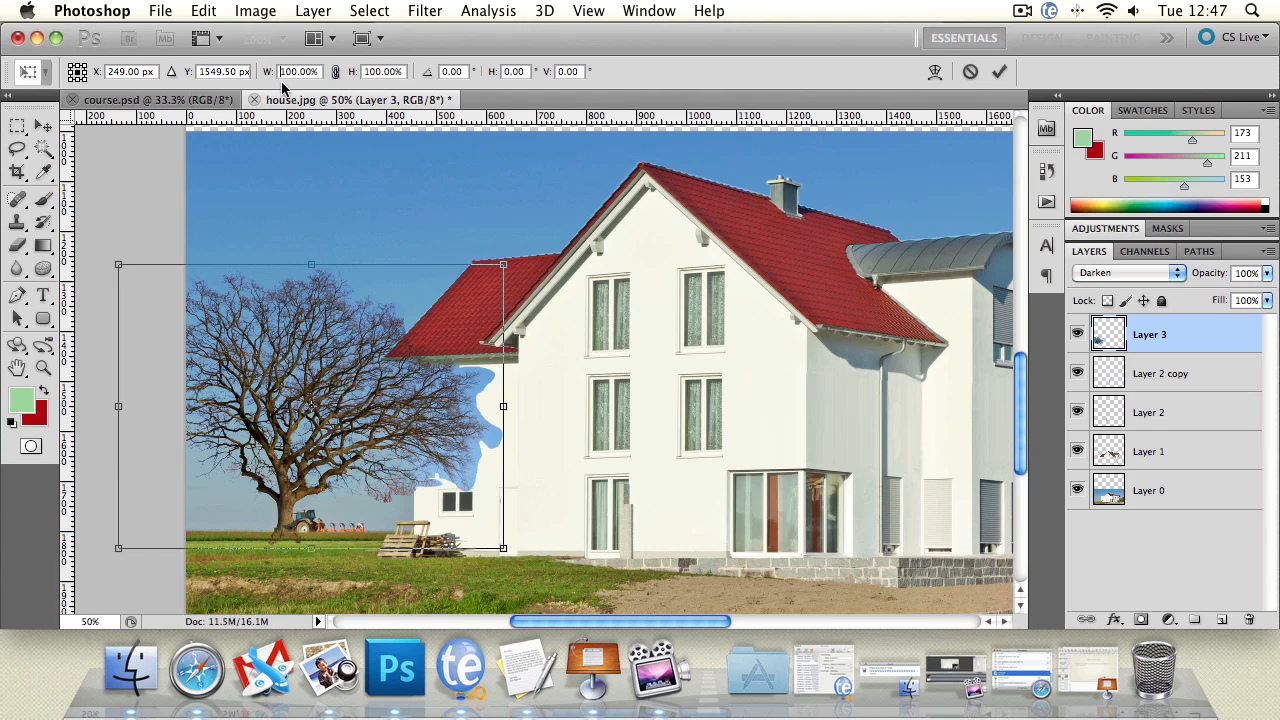
text(-)
key(Return)
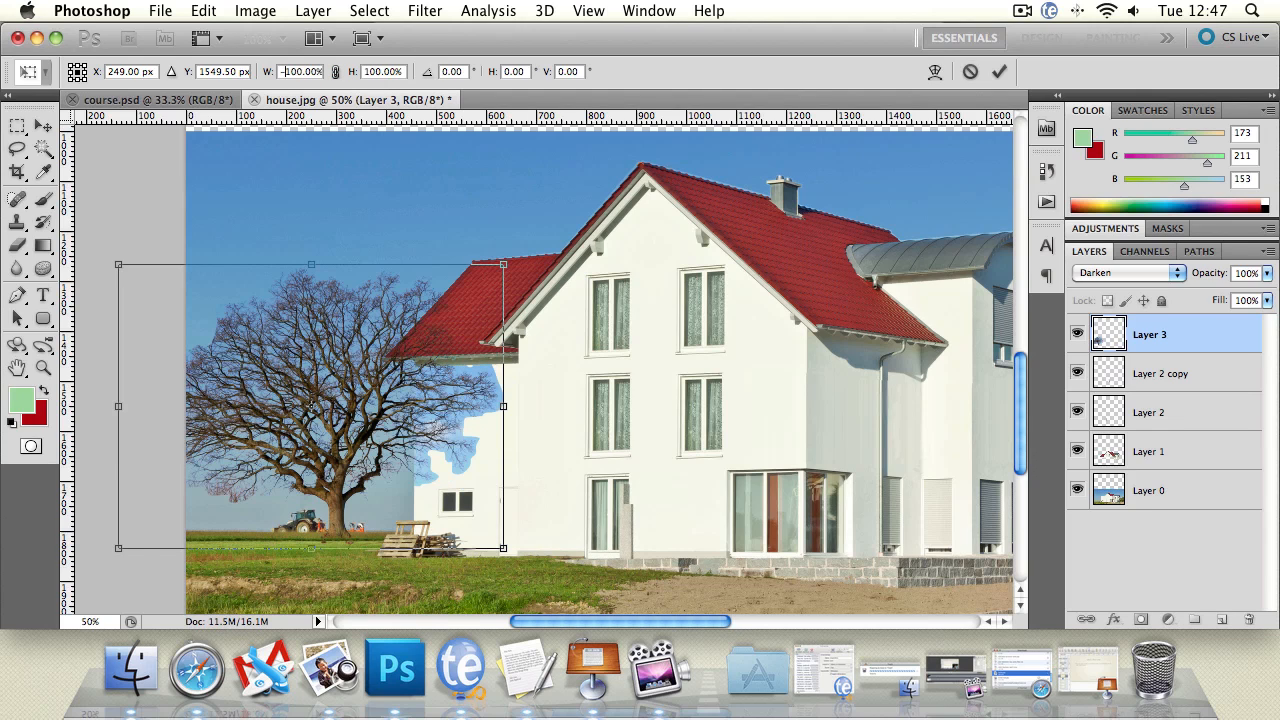
click(43, 126)
key(Return)
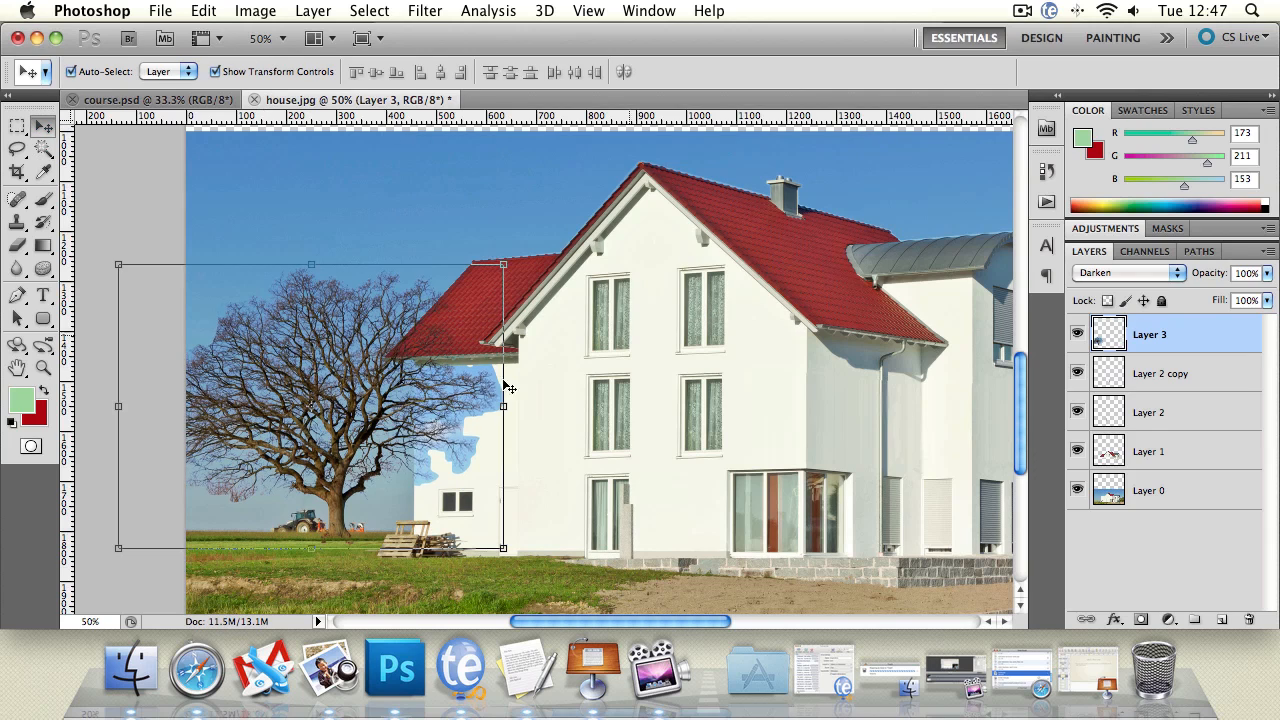
drag(371, 414, 348, 420)
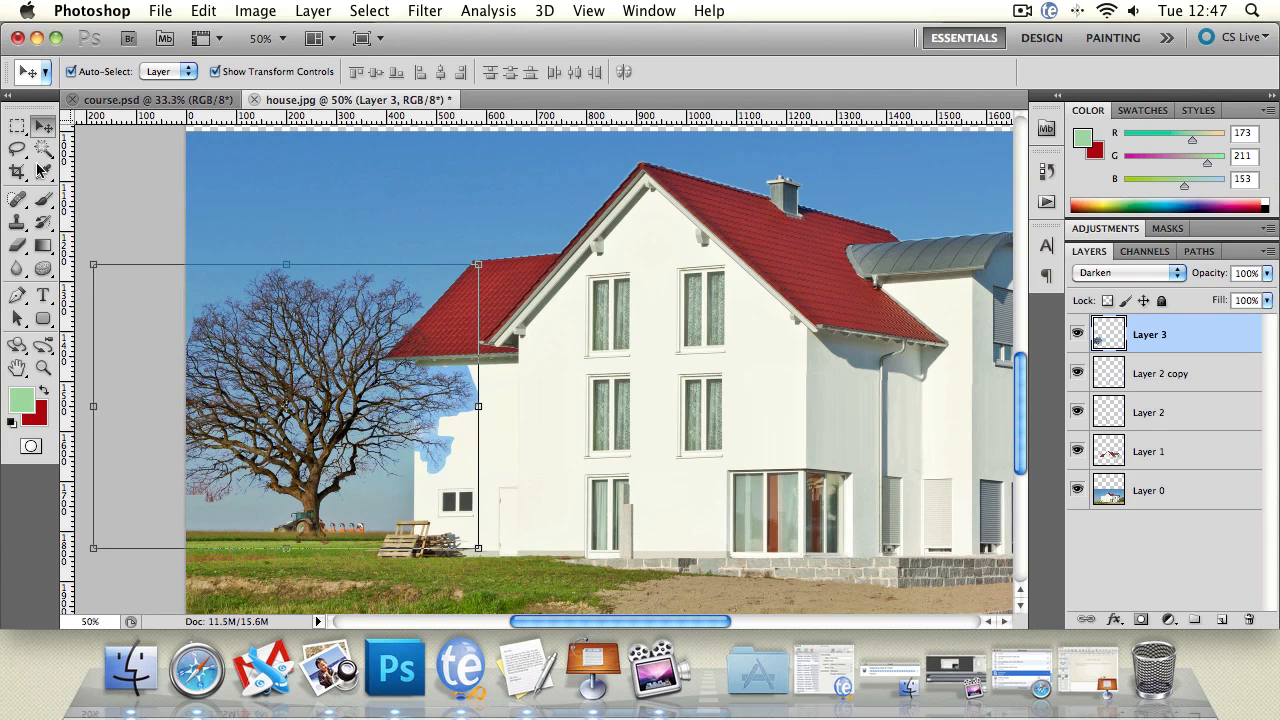
- Delete the part of the tree layer overlapping the white house wall using a rectangular selection, and deselect
click(17, 126)
drag(459, 416, 414, 336)
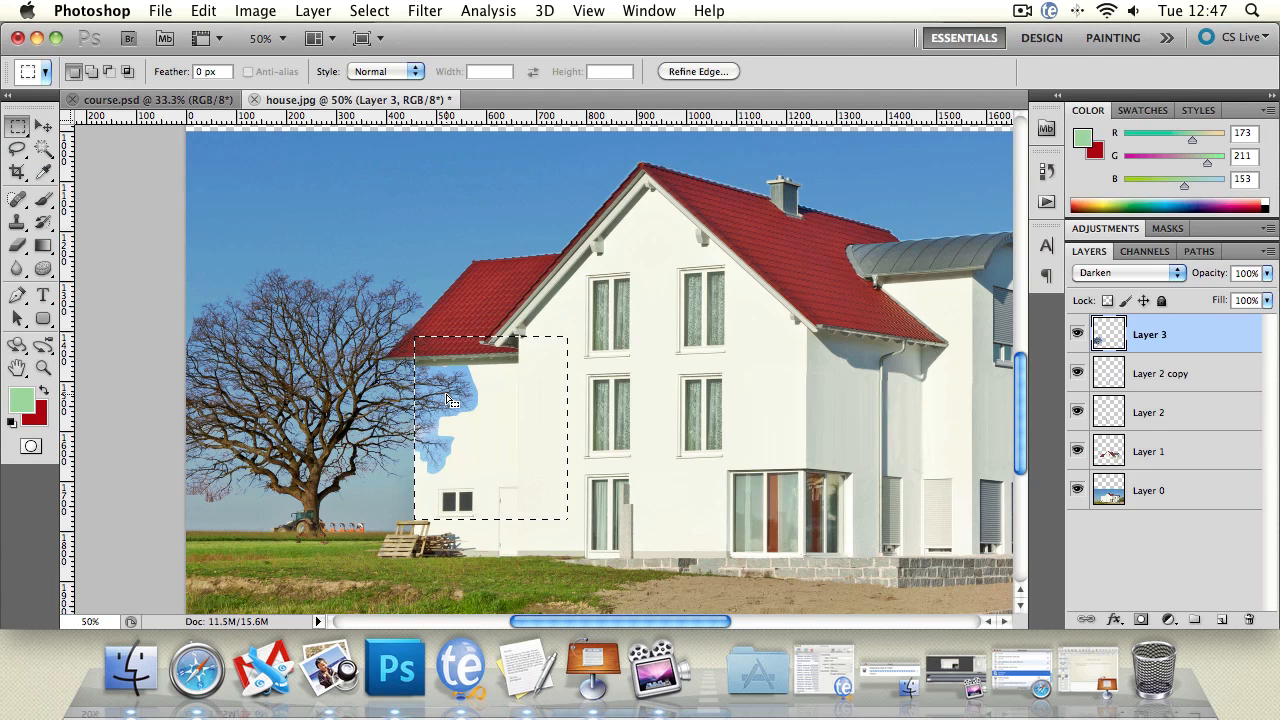
key(Delete)
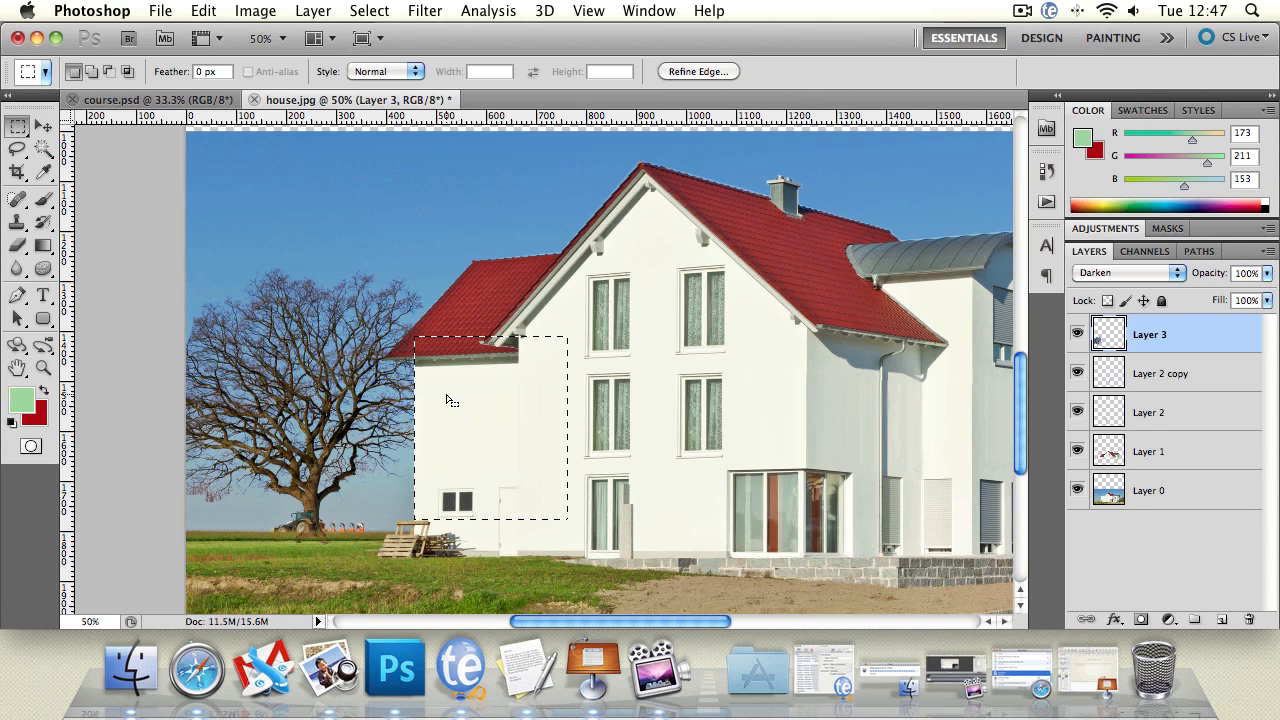
key(super+d)
- Darken the lower trunk with the Burn tool where the tractor shows through, using Midtones at 50% exposure
click(43, 367)
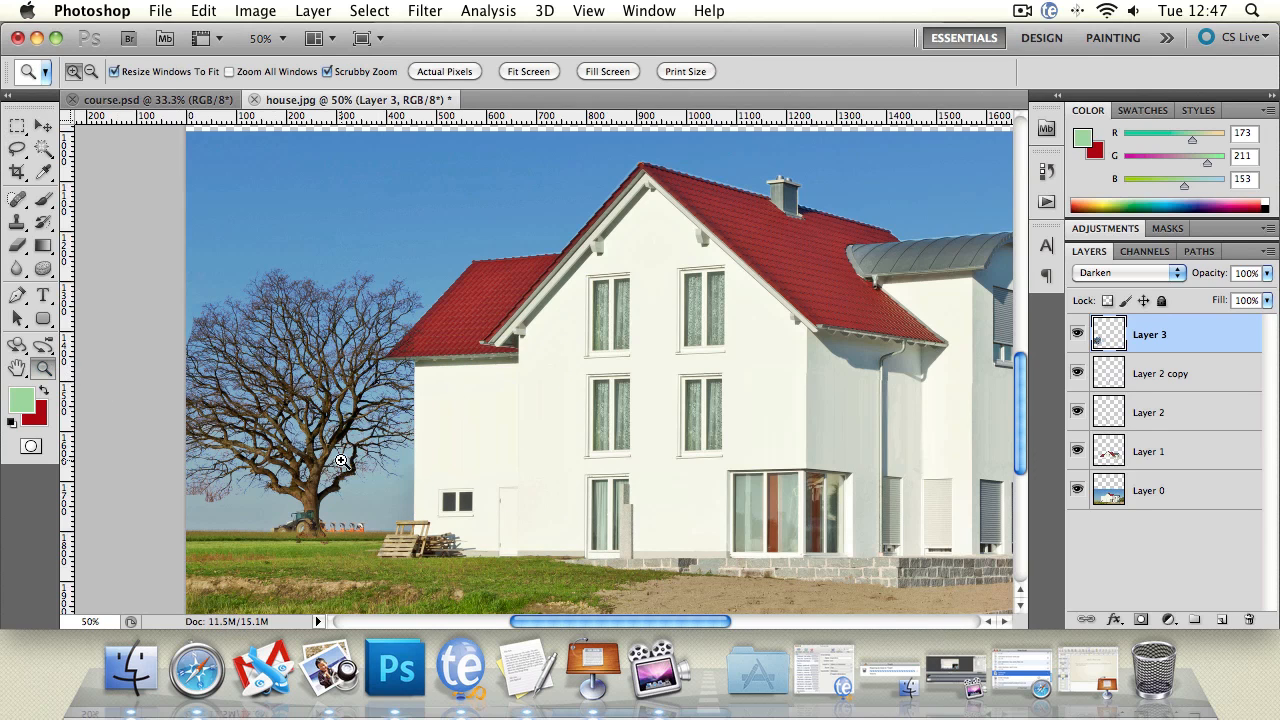
click(343, 462)
click(261, 547)
click(261, 547)
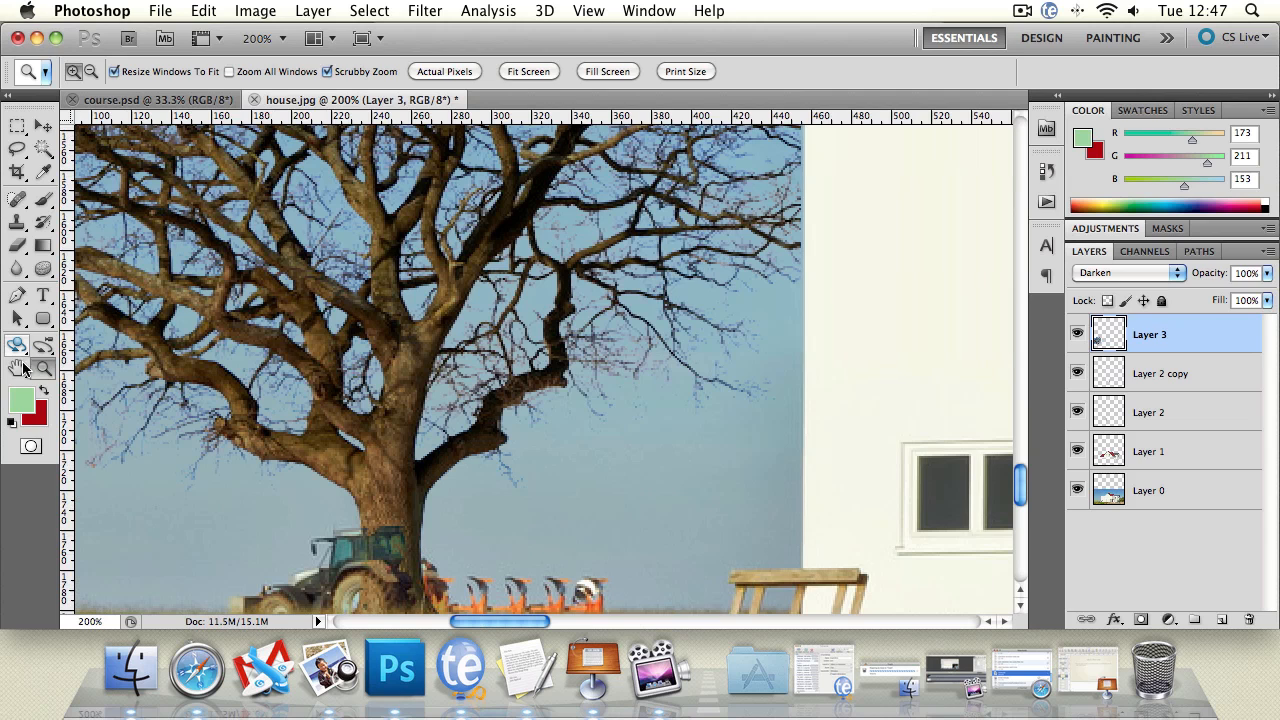
click(17, 367)
drag(272, 465, 290, 235)
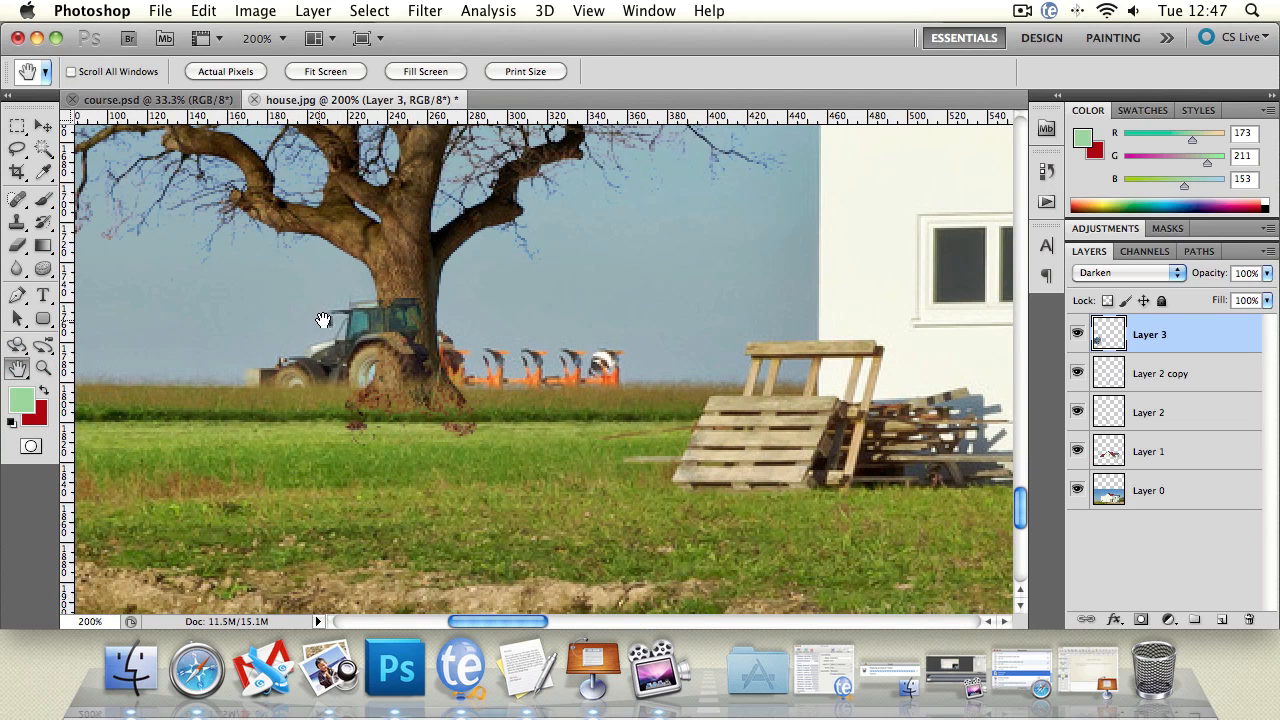
click(17, 272)
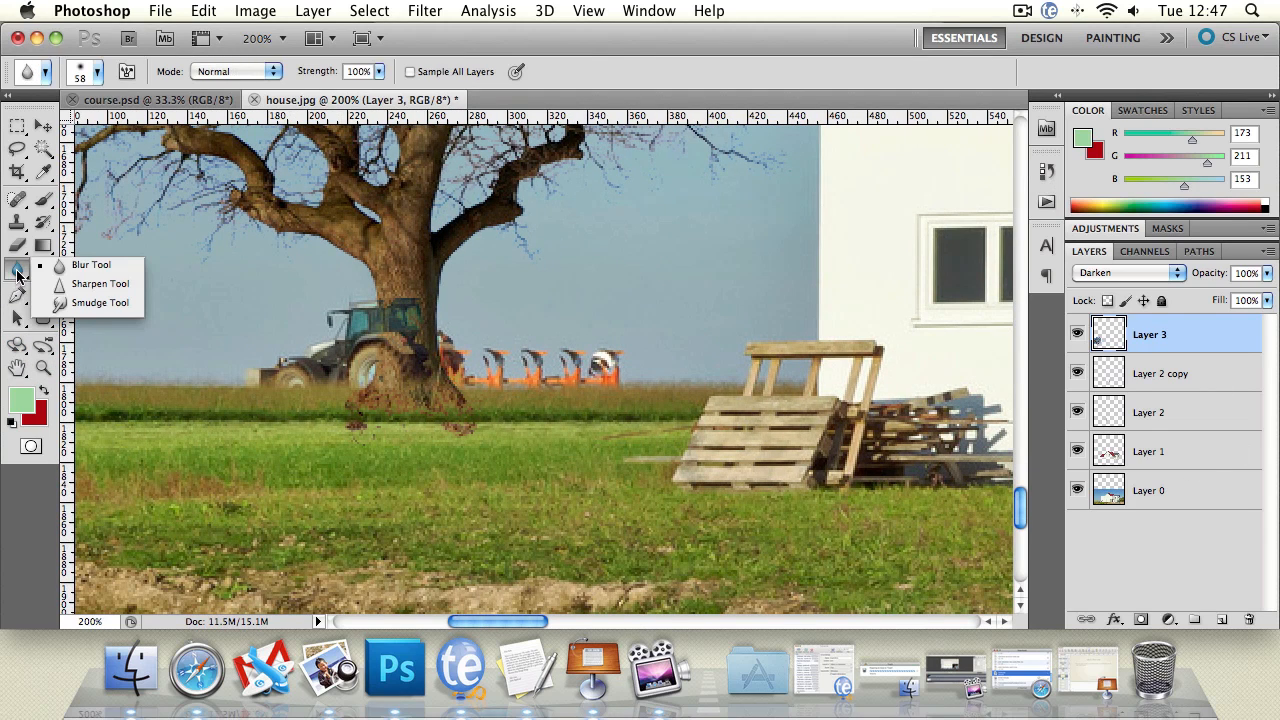
click(43, 268)
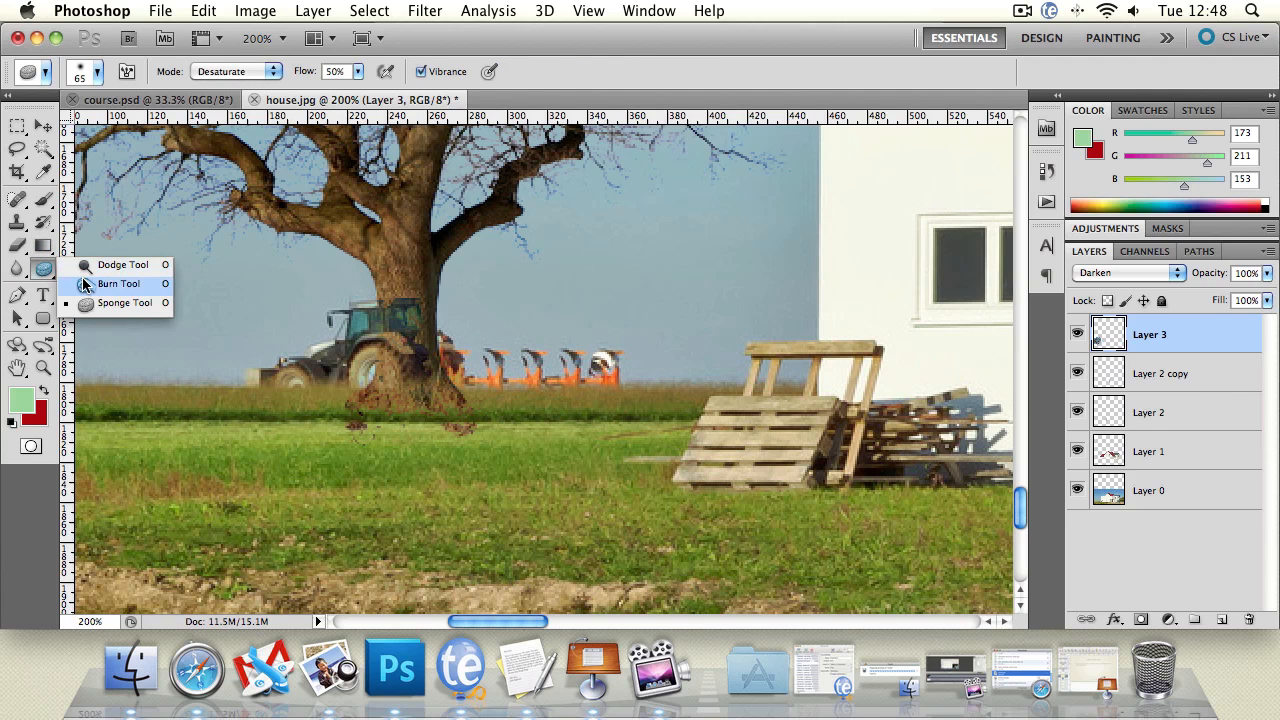
mouse_move(403, 358)
mouse_down()
mouse_move(397, 315)
mouse_move(408, 406)
mouse_move(390, 423)
mouse_move(429, 409)
mouse_up()
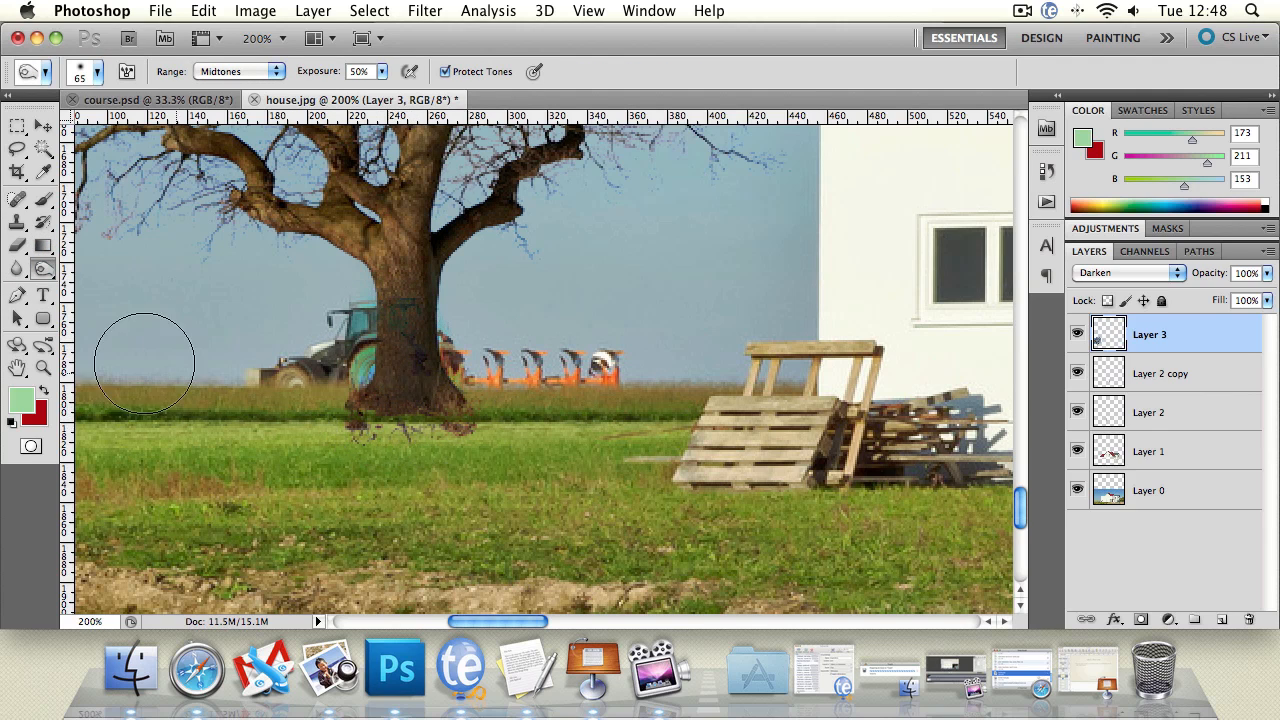
- Remove the ragged remnants below the trunk with a freehand Lasso selection feathered 10 px, softening its base, and deselect
double_click(45, 372)
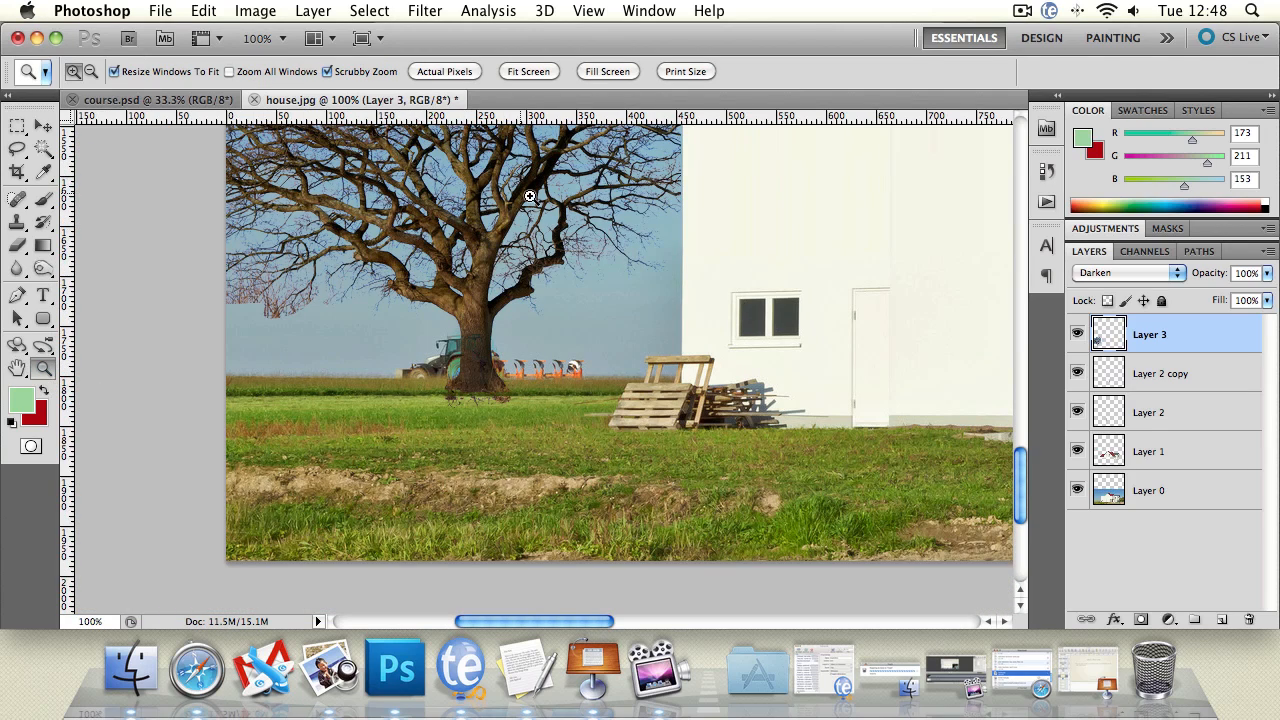
alt+click(600, 220)
alt+click(600, 220)
alt+click(600, 220)
drag(596, 222, 531, 370)
click(565, 409)
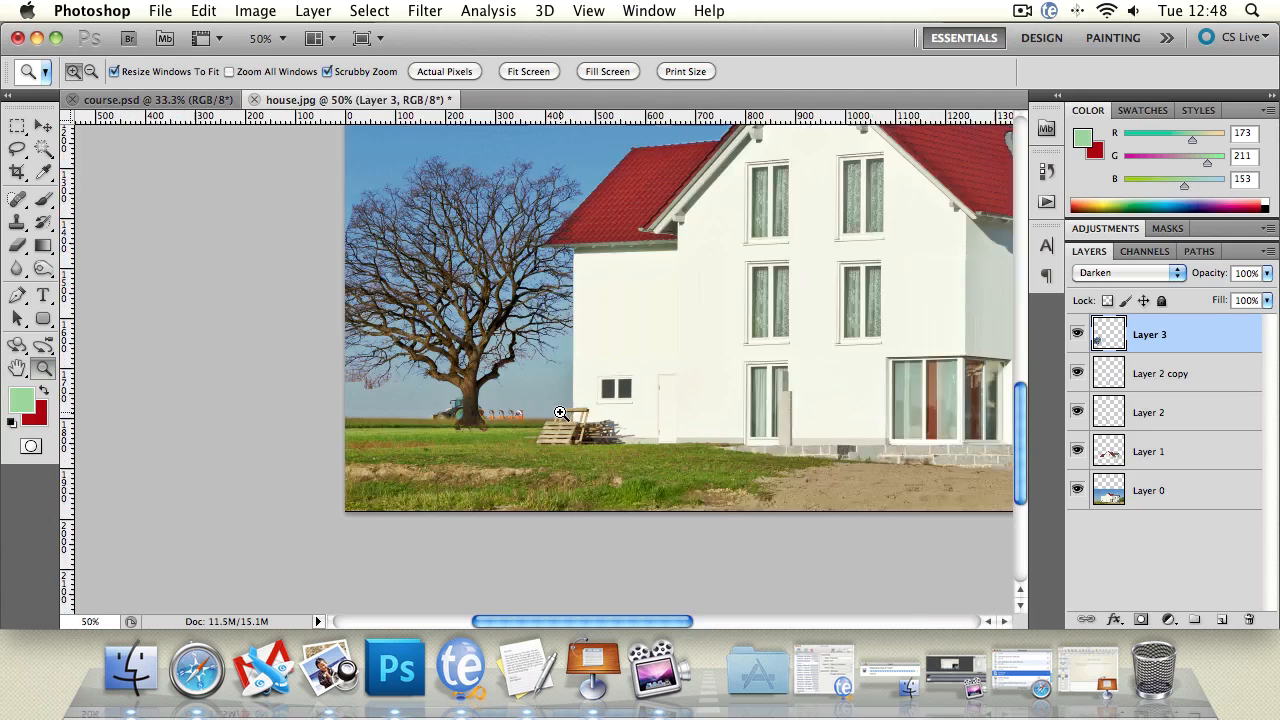
click(499, 407)
click(443, 407)
click(443, 407)
click(438, 408)
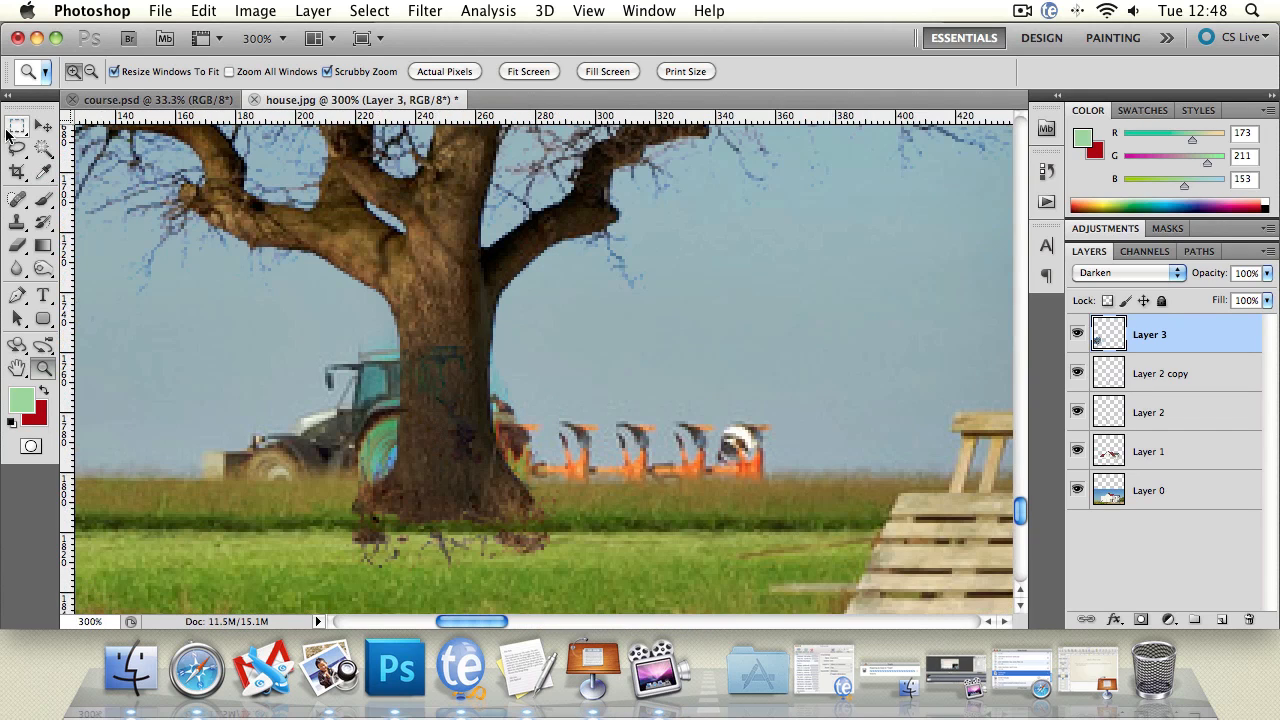
click(17, 148)
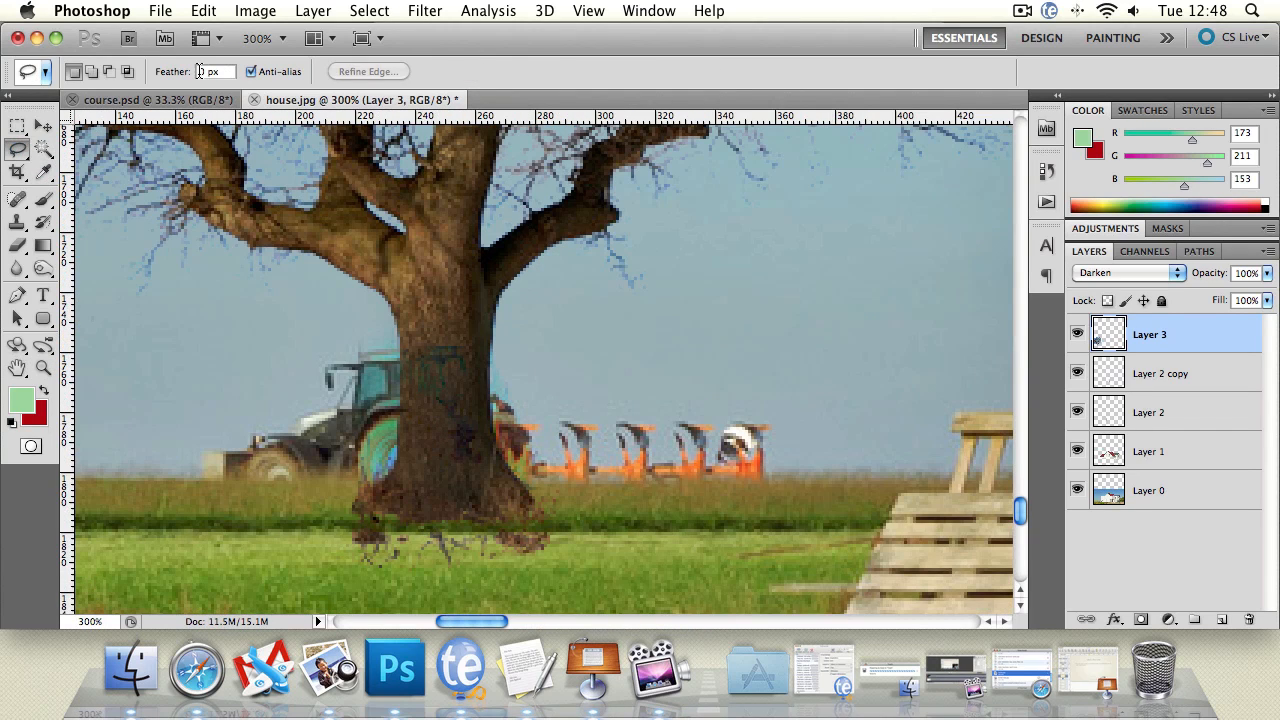
text(10)
key(Return)
mouse_move(310, 520)
mouse_down()
mouse_move(610, 529)
mouse_move(310, 567)
mouse_move(292, 530)
mouse_up()
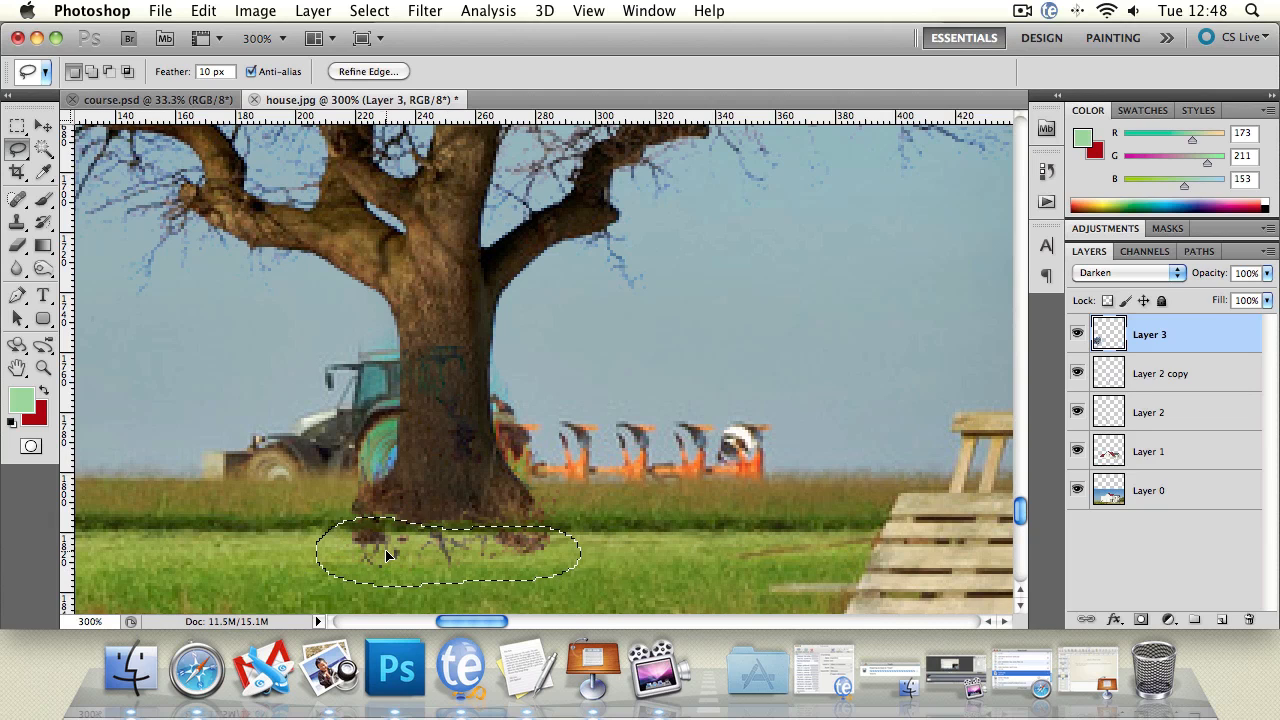
key(Delete)
mouse_move(400, 558)
mouse_down()
mouse_move(368, 533)
mouse_move(546, 553)
mouse_move(405, 570)
mouse_move(444, 577)
mouse_up()
click(786, 266)
key(Delete)
key(Delete)
key(super+d)
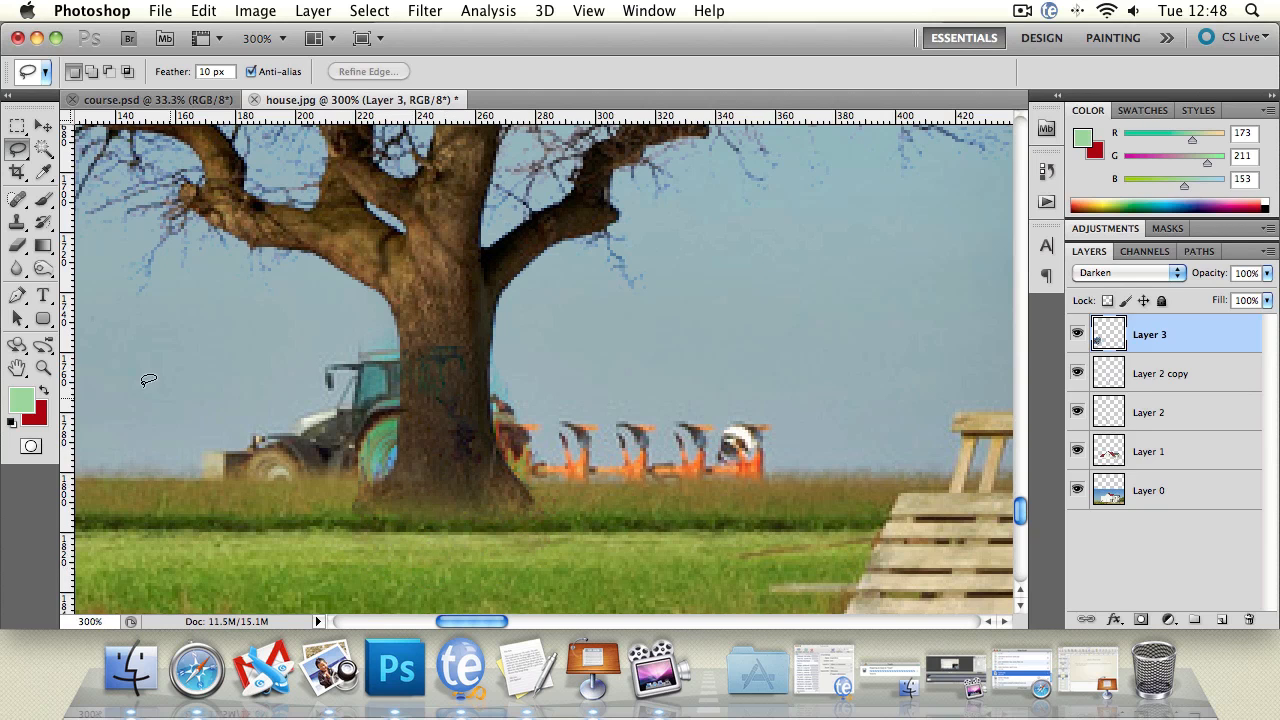
- Check the blended tree against the whole house, and inspect the tractor area around the trunk's base up close
double_click(43, 367)
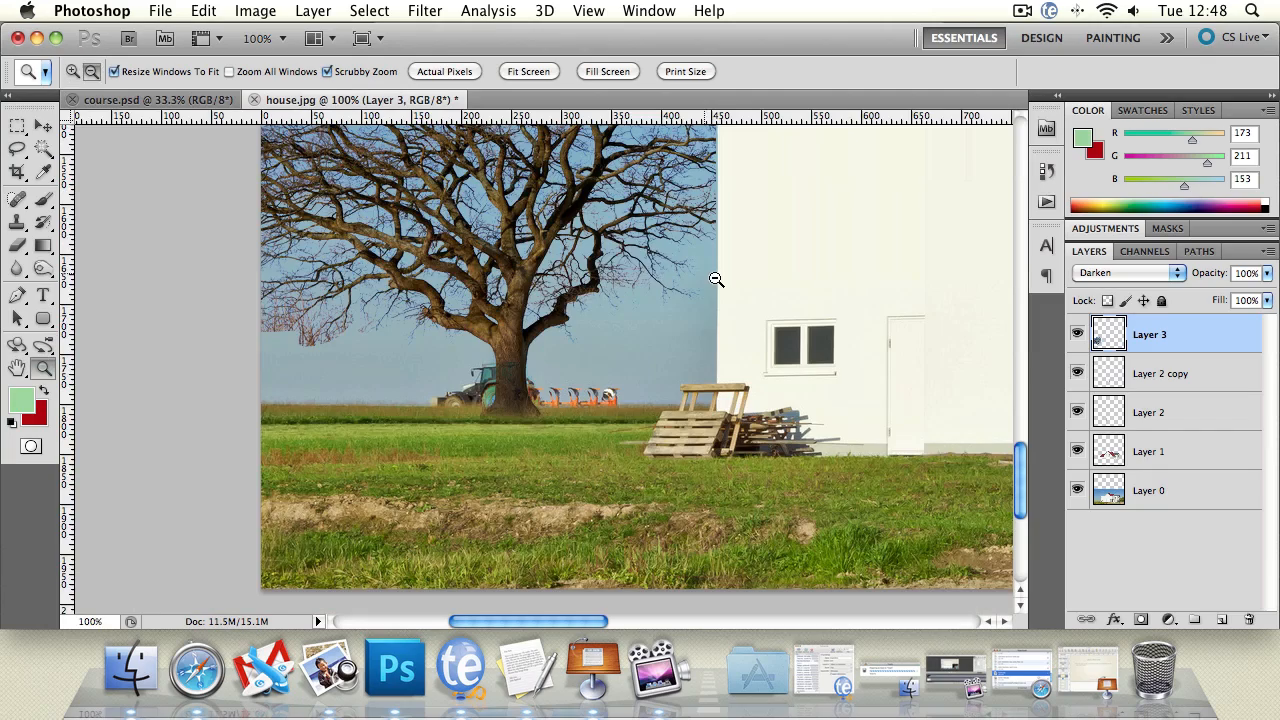
alt+click(716, 279)
drag(917, 247, 685, 338)
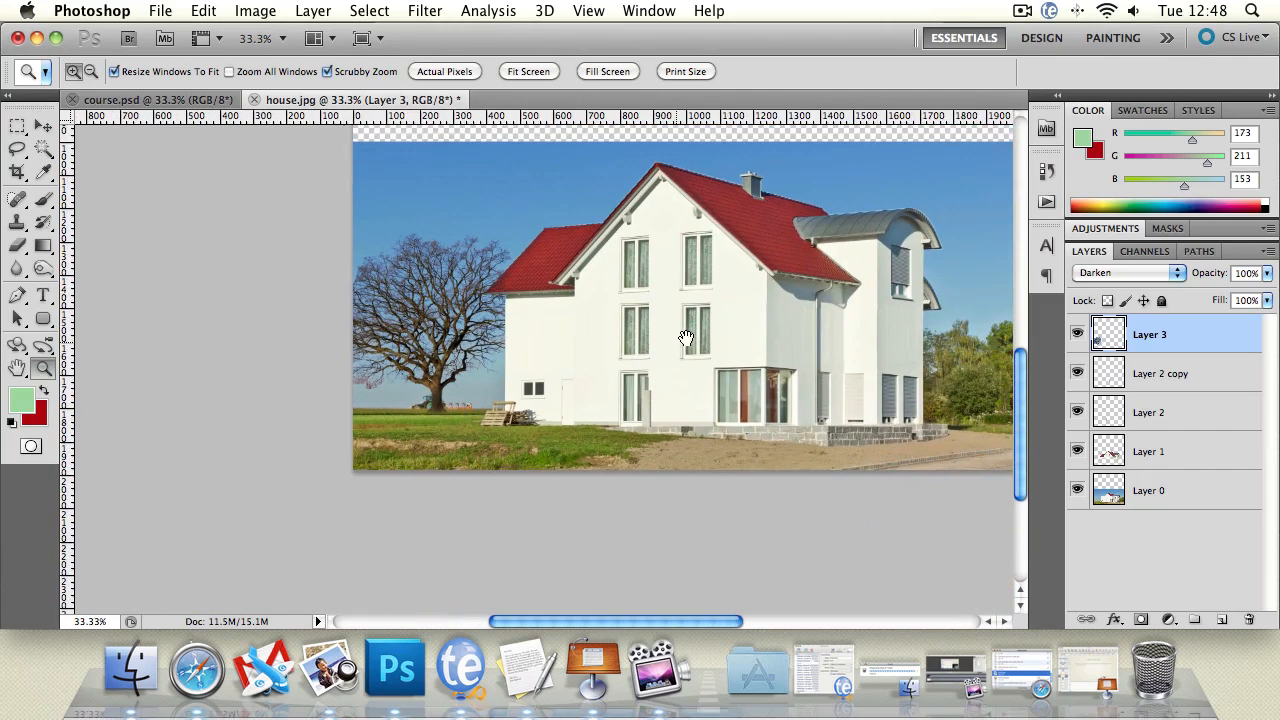
click(434, 403)
click(434, 403)
click(434, 403)
click(434, 403)
click(434, 403)
click(434, 403)
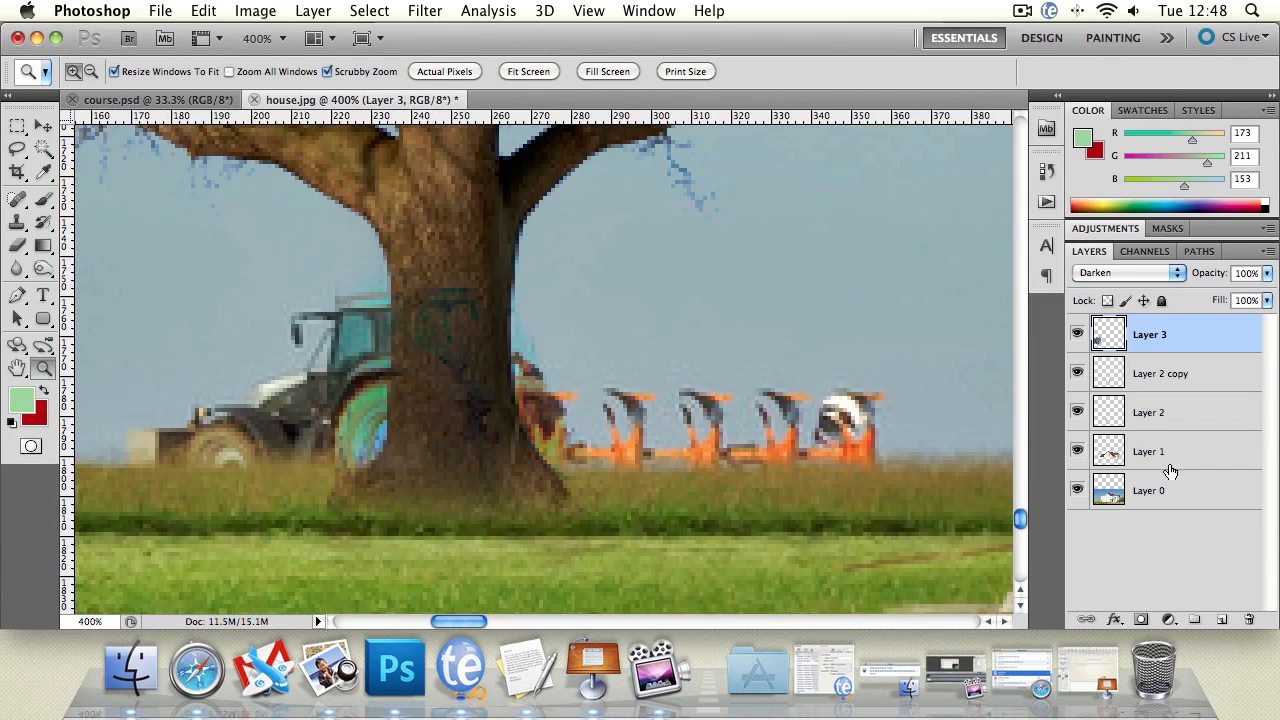
drag(378, 432, 482, 392)
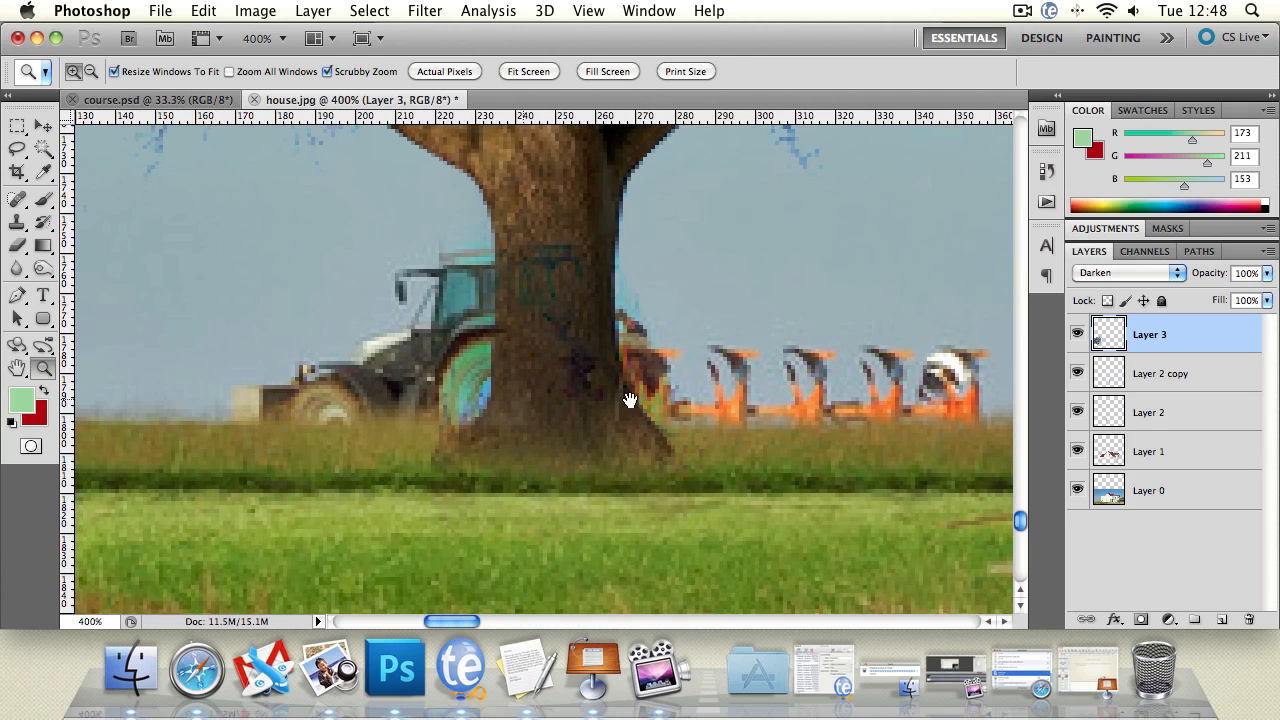
- On Layer 0, clone the hazy horizon over the lower edge of the tractor left of the trunk with the Clone Stamp
click(1188, 454)
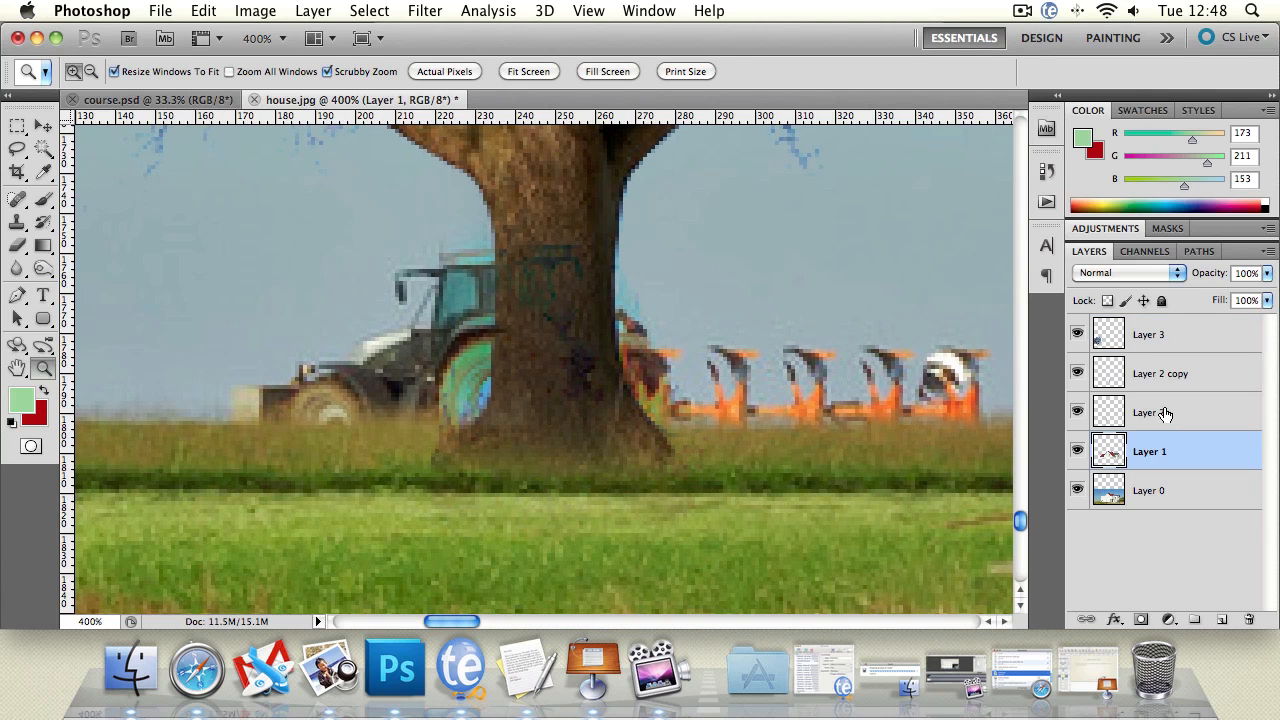
click(1165, 413)
click(1172, 378)
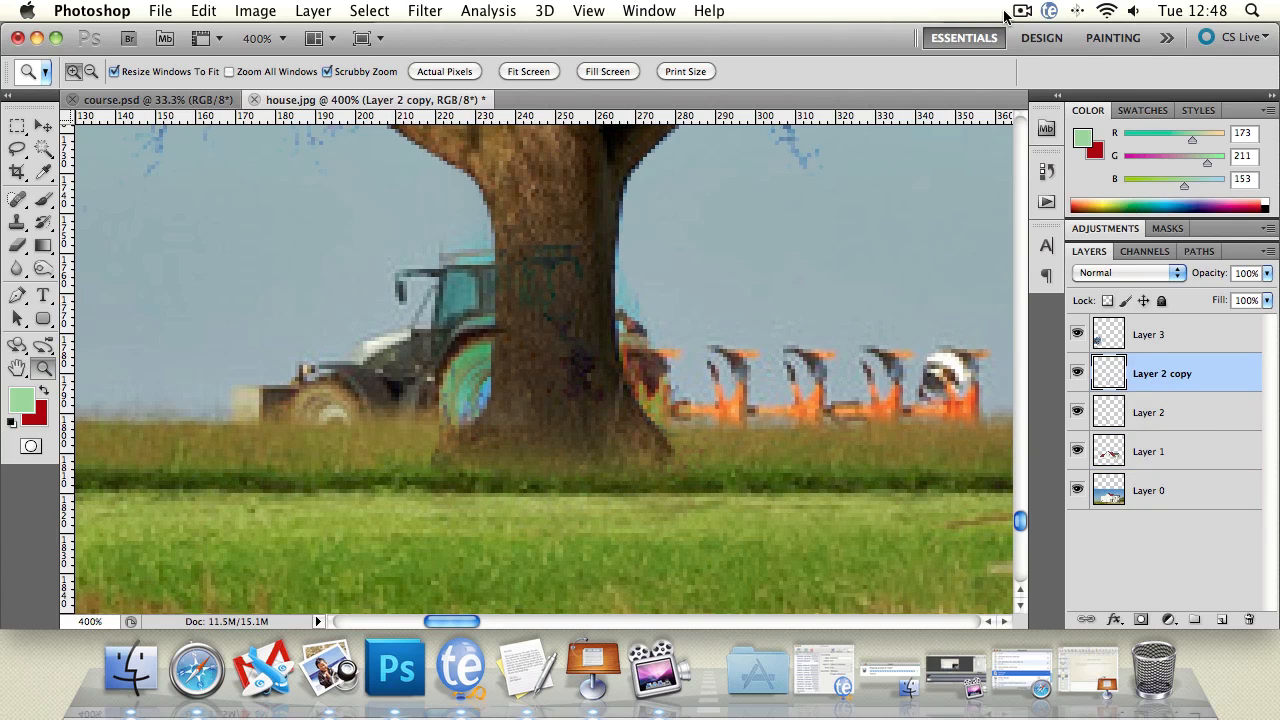
click(1220, 501)
click(17, 222)
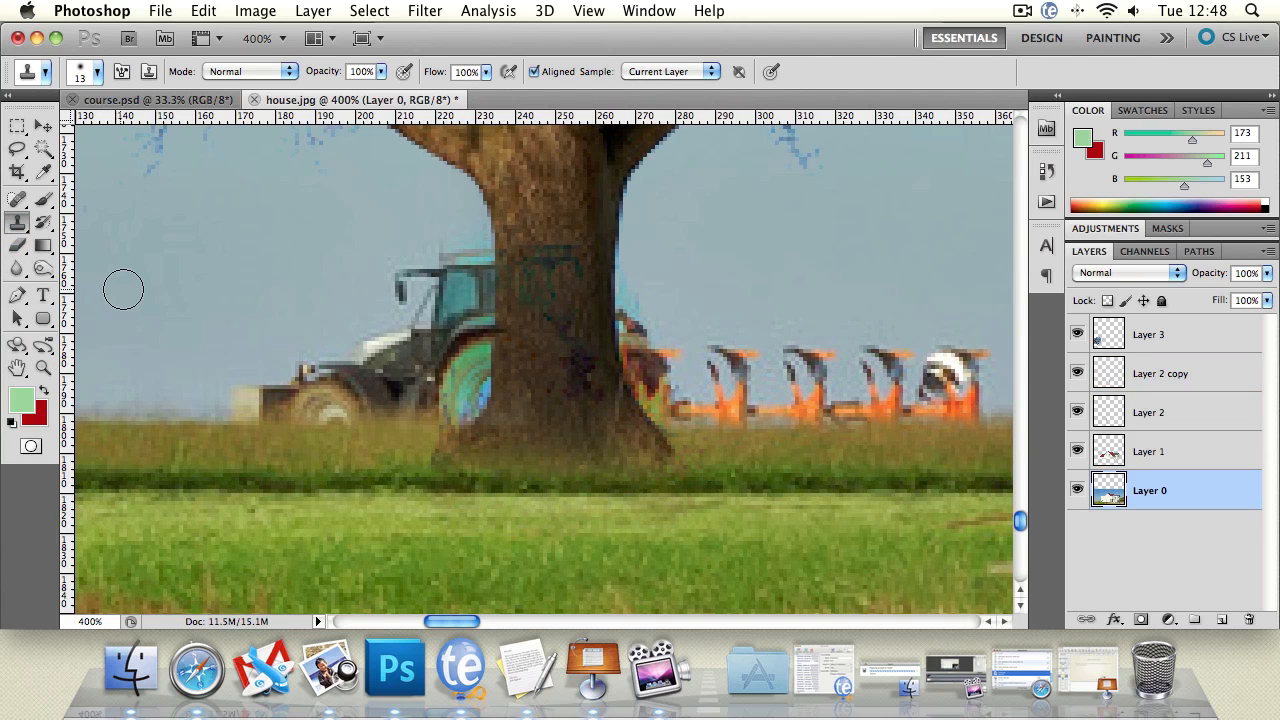
alt+click(130, 421)
drag(237, 414, 448, 408)
alt+click(99, 420)
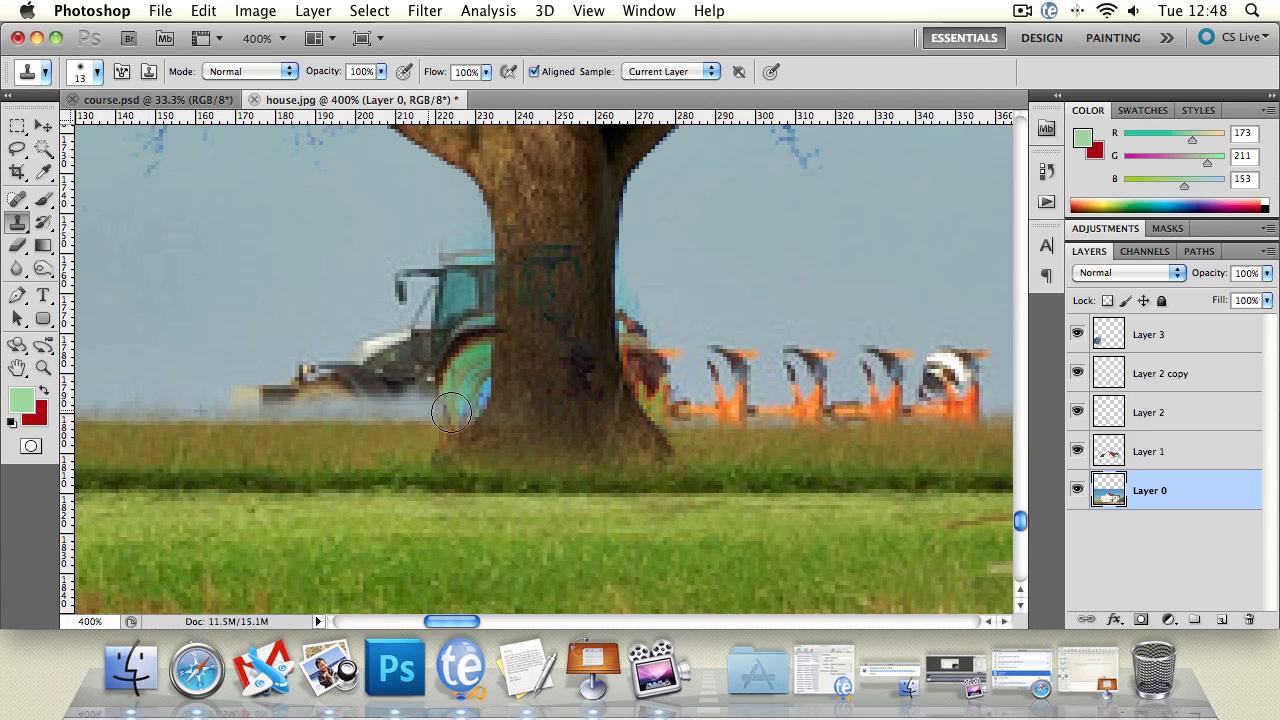
alt+click(125, 423)
drag(371, 420, 490, 404)
key(super+z)
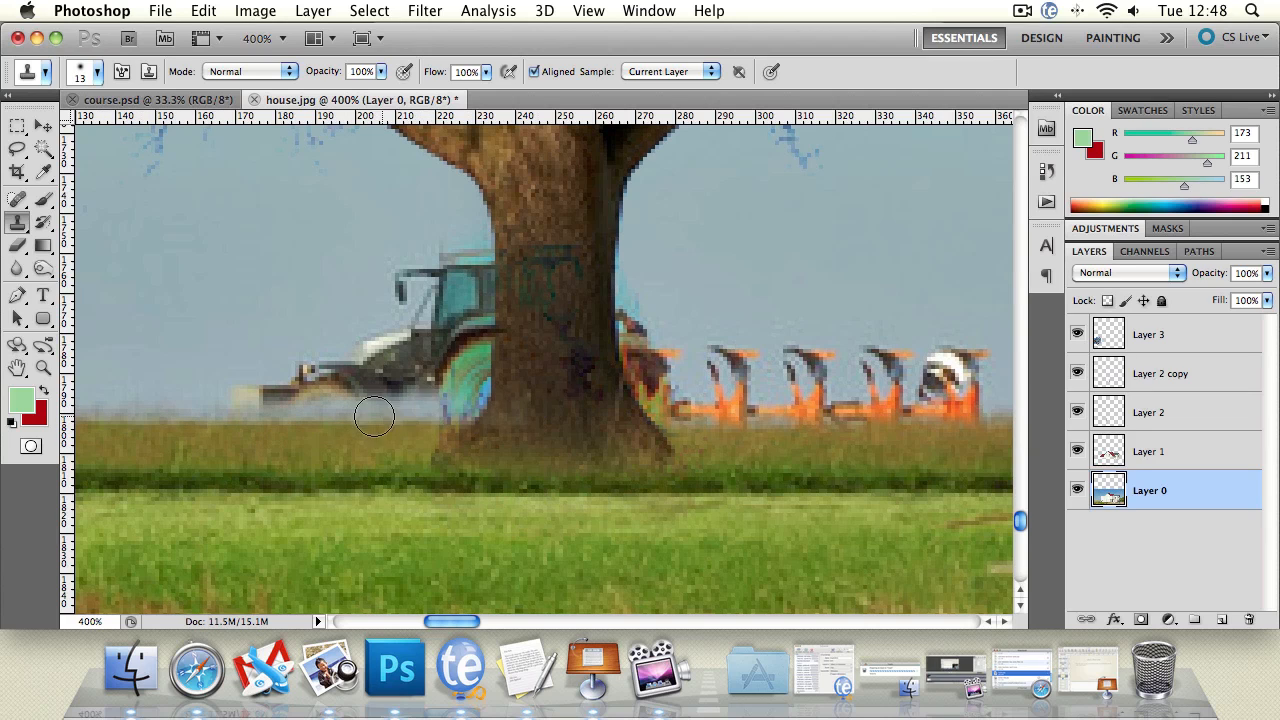
- Clone the horizon strip over the orange base of the plough, from the trunk to its far right end
alt+click(108, 420)
drag(630, 405, 782, 420)
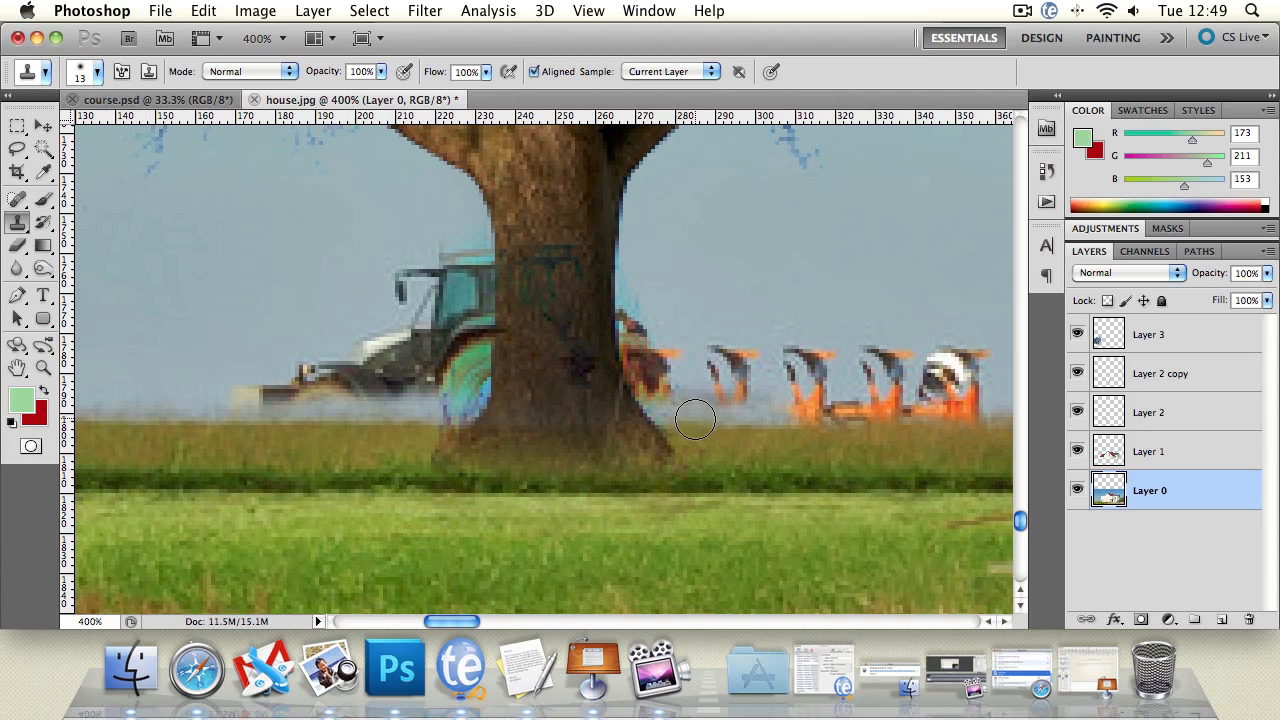
drag(695, 418, 999, 418)
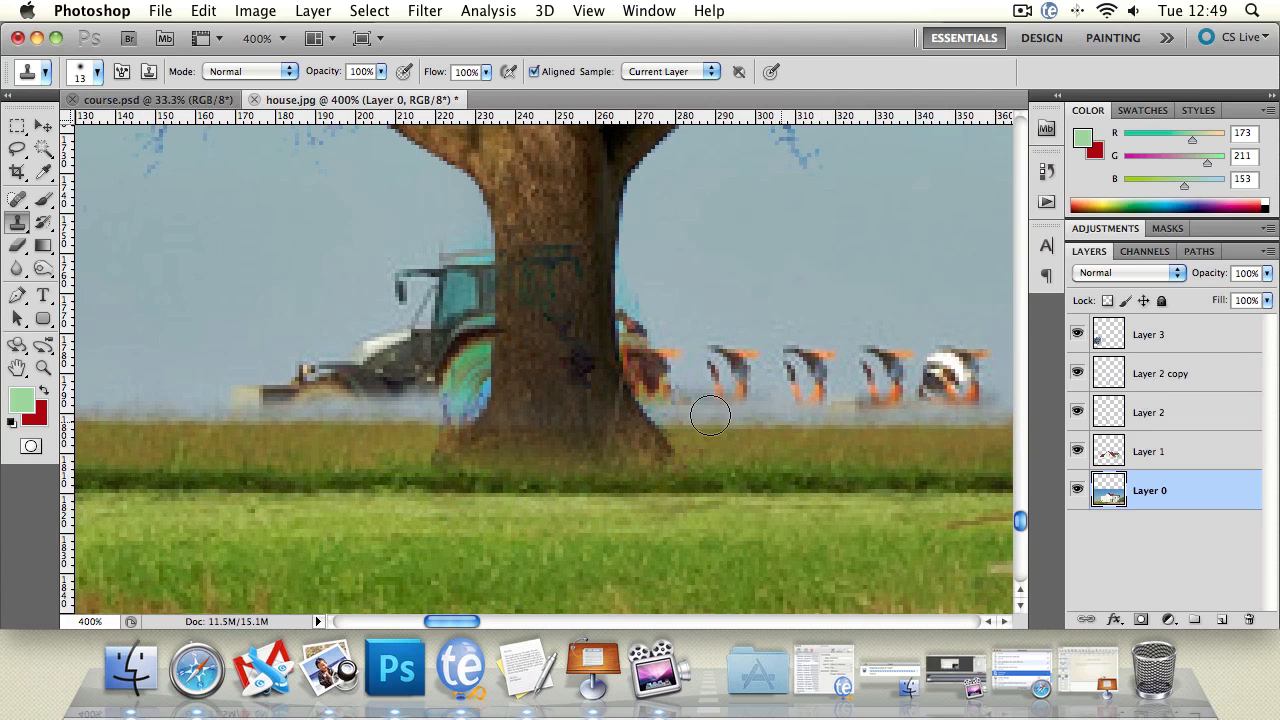
- Remove the front end of the tractor left of the trunk by cloning sky over it
click(43, 368)
alt+click(413, 401)
alt+click(413, 401)
alt+click(413, 401)
click(425, 404)
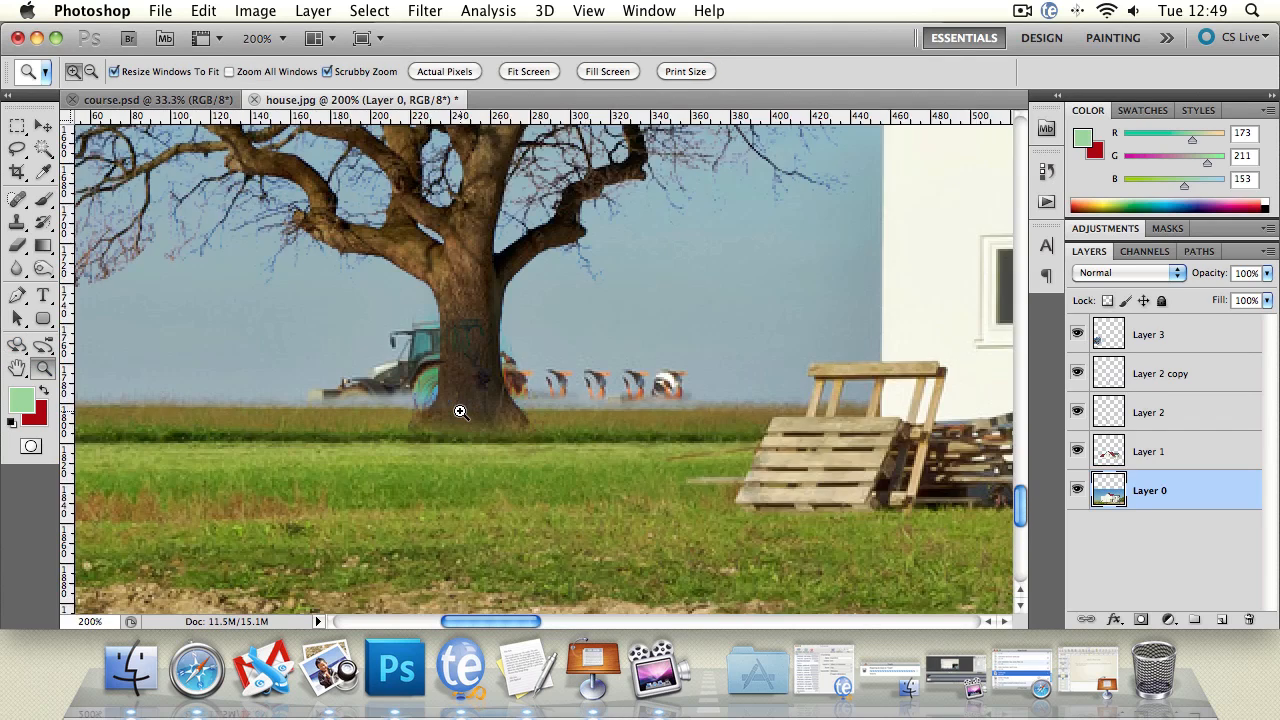
click(488, 414)
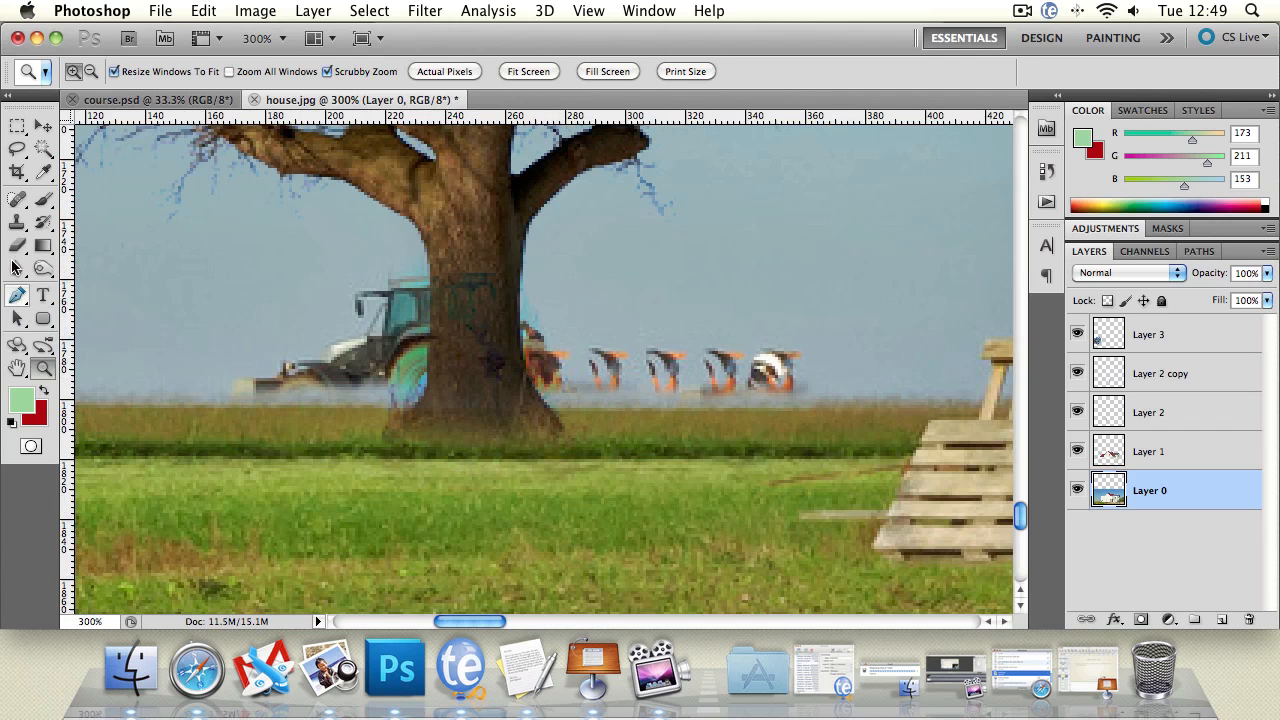
click(17, 222)
mouse_move(241, 378)
mouse_down()
mouse_move(279, 380)
mouse_move(335, 345)
mouse_up()
click(97, 71)
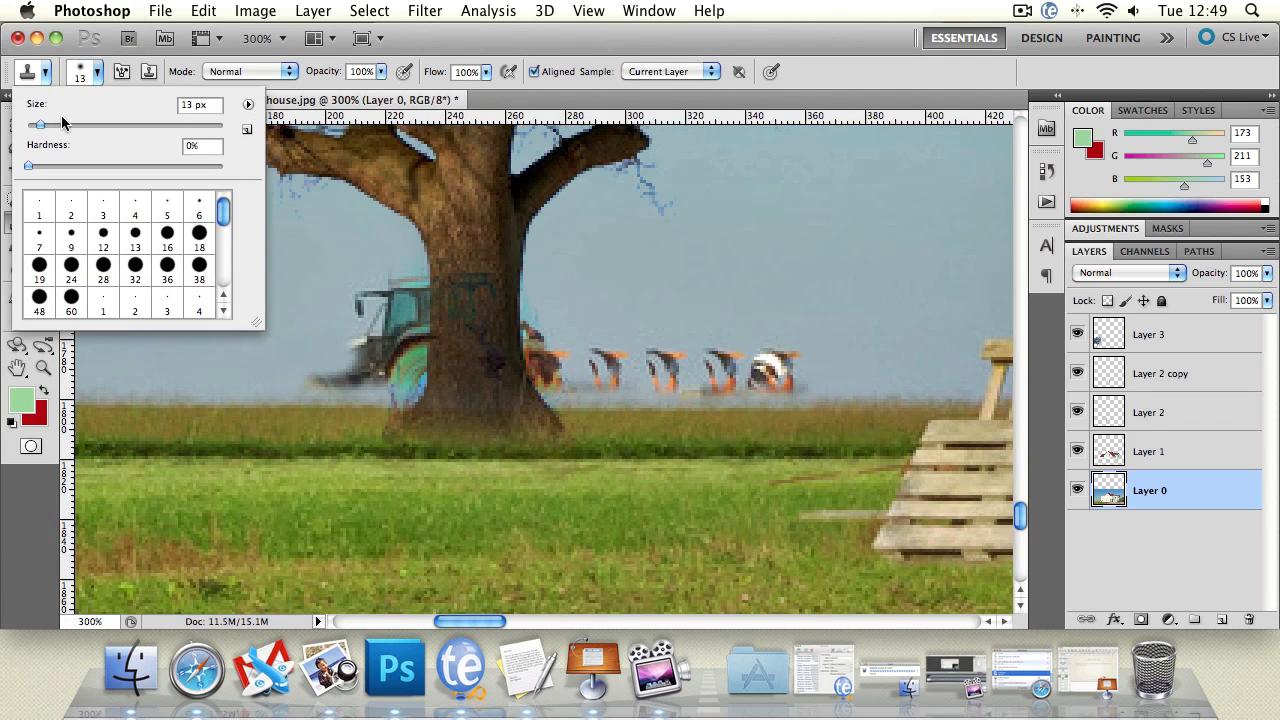
drag(50, 124, 93, 125)
alt+click(815, 260)
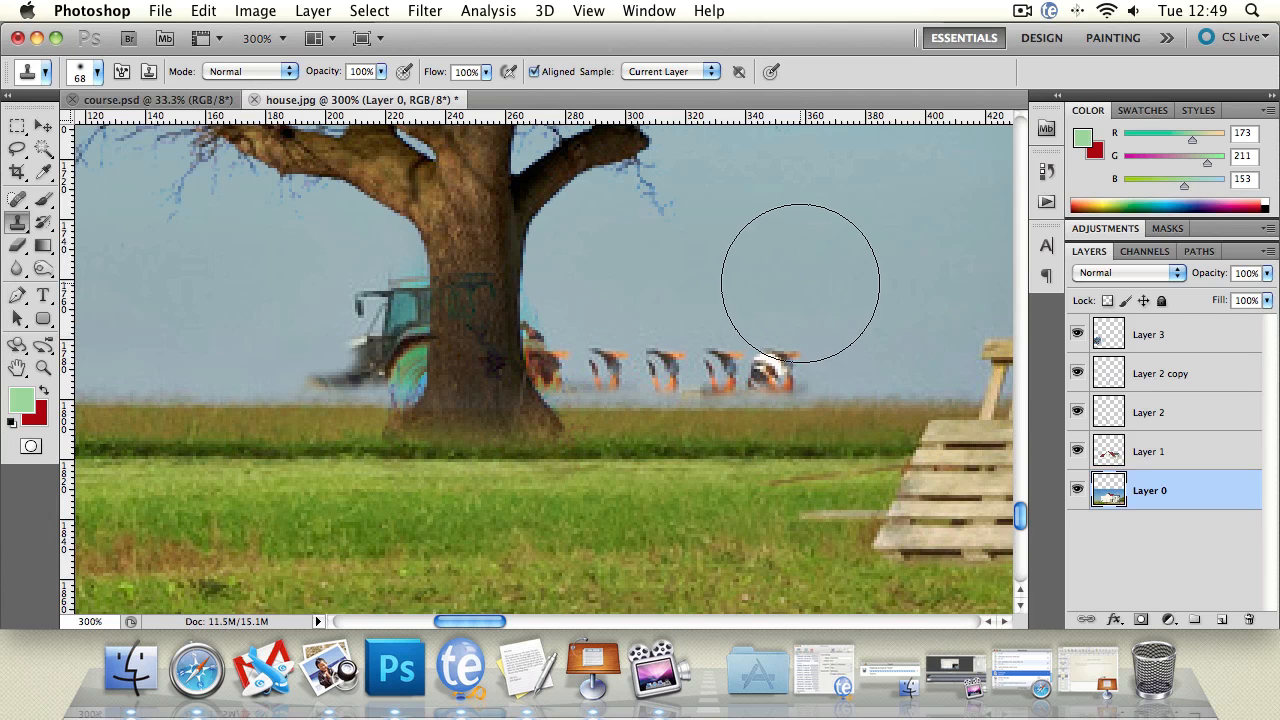
mouse_move(769, 293)
mouse_down()
mouse_move(746, 293)
mouse_move(773, 293)
mouse_up()
key(super+z)
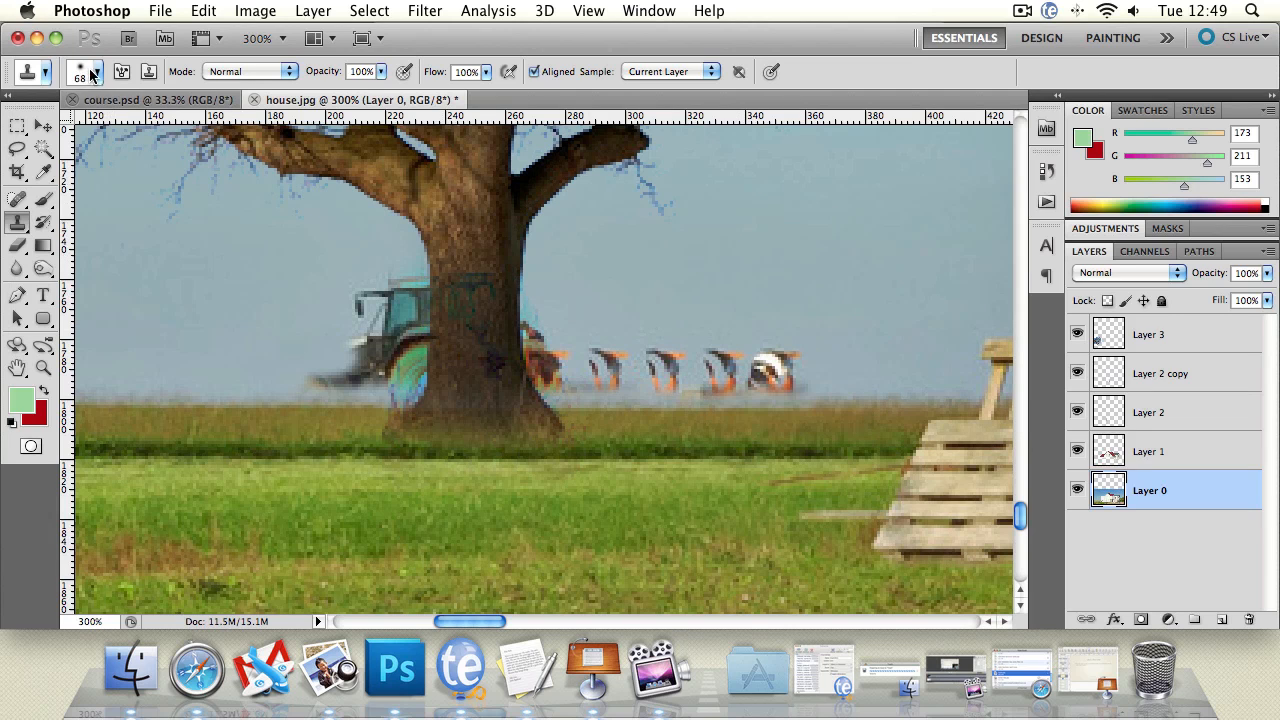
- Set the Clone Stamp size to 25 px and clone clear sky over the plough blades right of the trunk
click(97, 71)
drag(84, 124, 51, 125)
alt+click(883, 297)
mouse_move(791, 349)
mouse_down()
mouse_move(698, 346)
mouse_move(730, 367)
mouse_move(671, 347)
mouse_move(577, 352)
mouse_move(723, 361)
mouse_move(571, 360)
mouse_move(553, 315)
mouse_up()
- Clone clear sky over the rest of the tractor behind and left of the tree trunk
alt+click(826, 303)
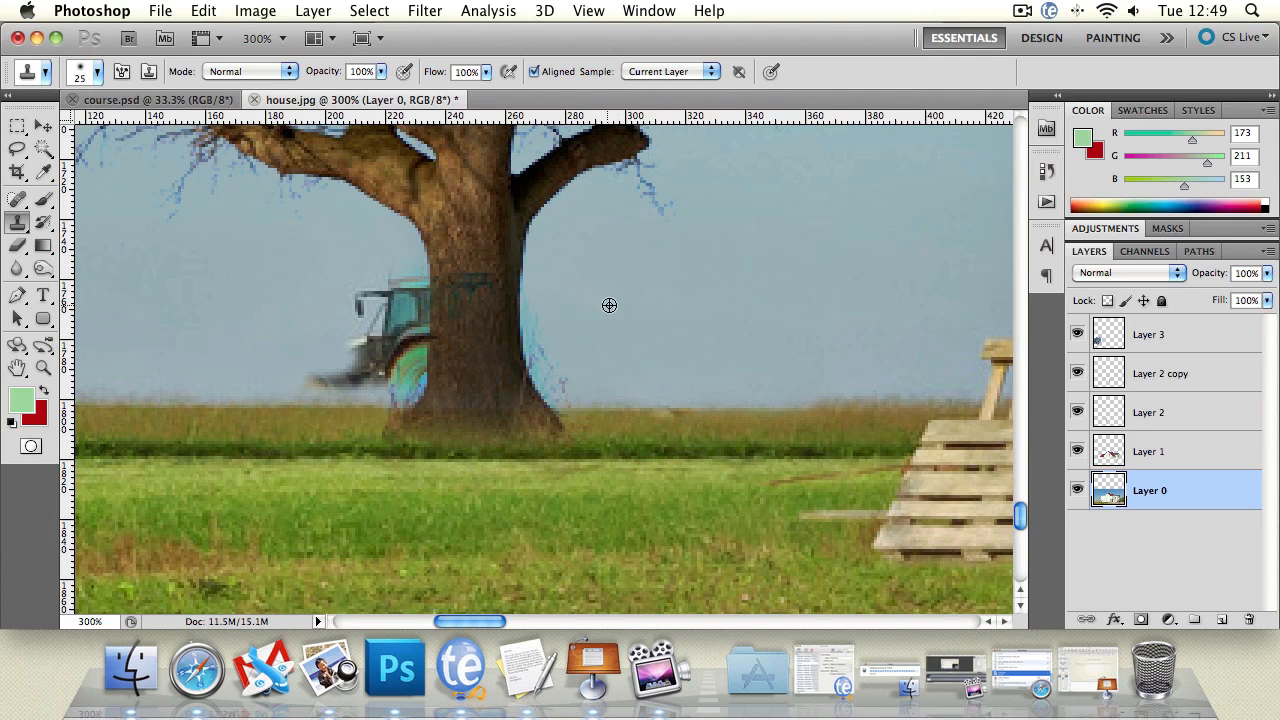
alt+click(723, 283)
mouse_move(486, 293)
mouse_down()
mouse_move(271, 349)
mouse_move(391, 357)
mouse_move(312, 360)
mouse_up()
alt+click(694, 317)
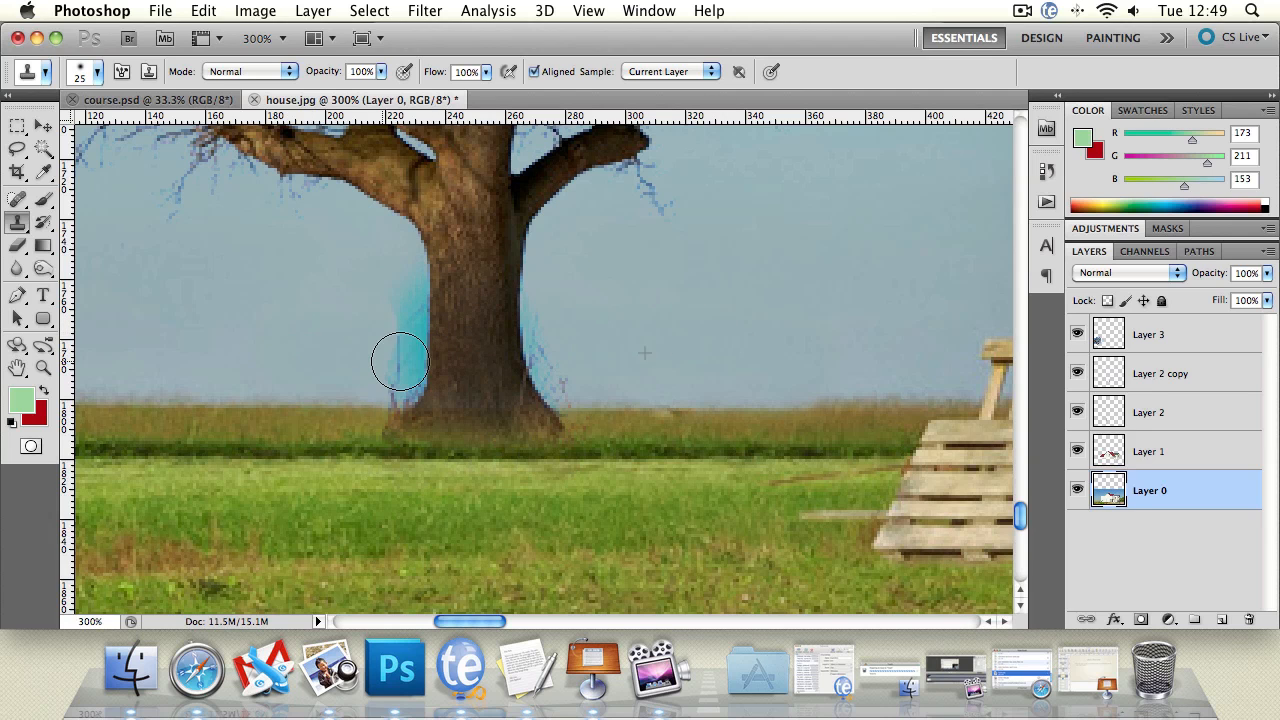
- Crop the image to the house photo, cutting off the transparent area above the sky
double_click(43, 367)
alt+click(511, 375)
alt+click(511, 375)
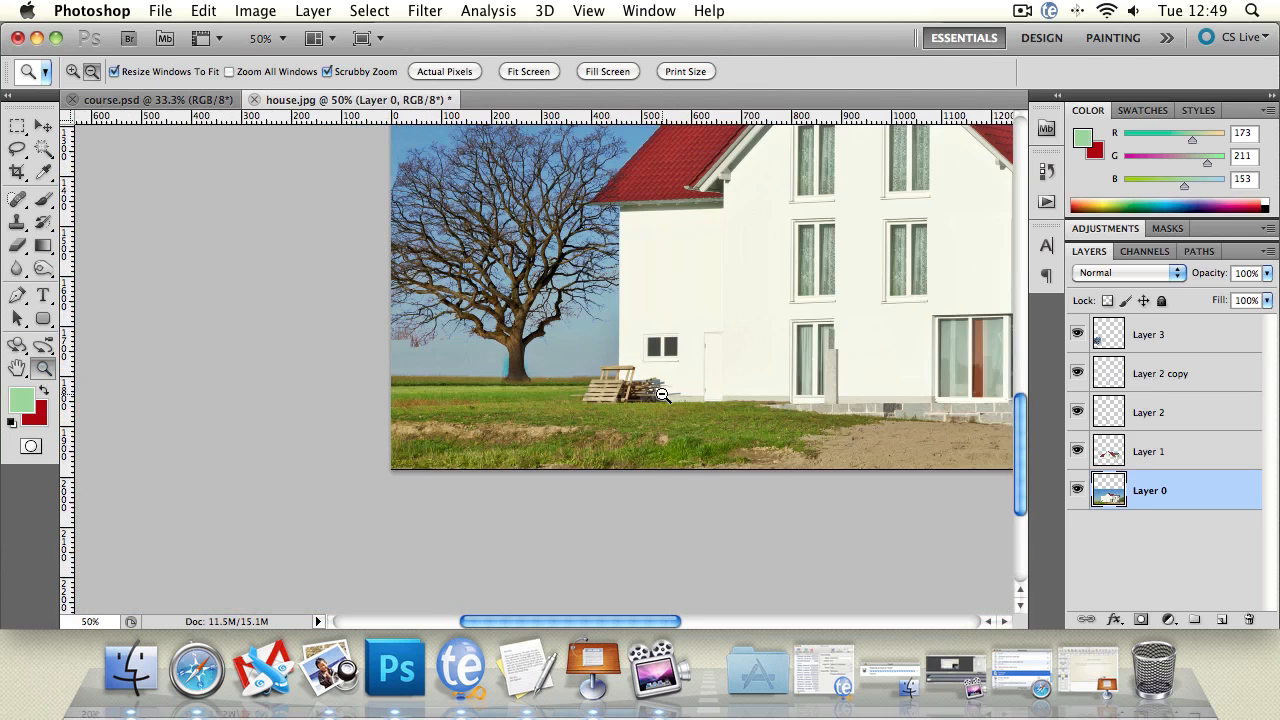
alt+click(668, 393)
drag(792, 300, 508, 383)
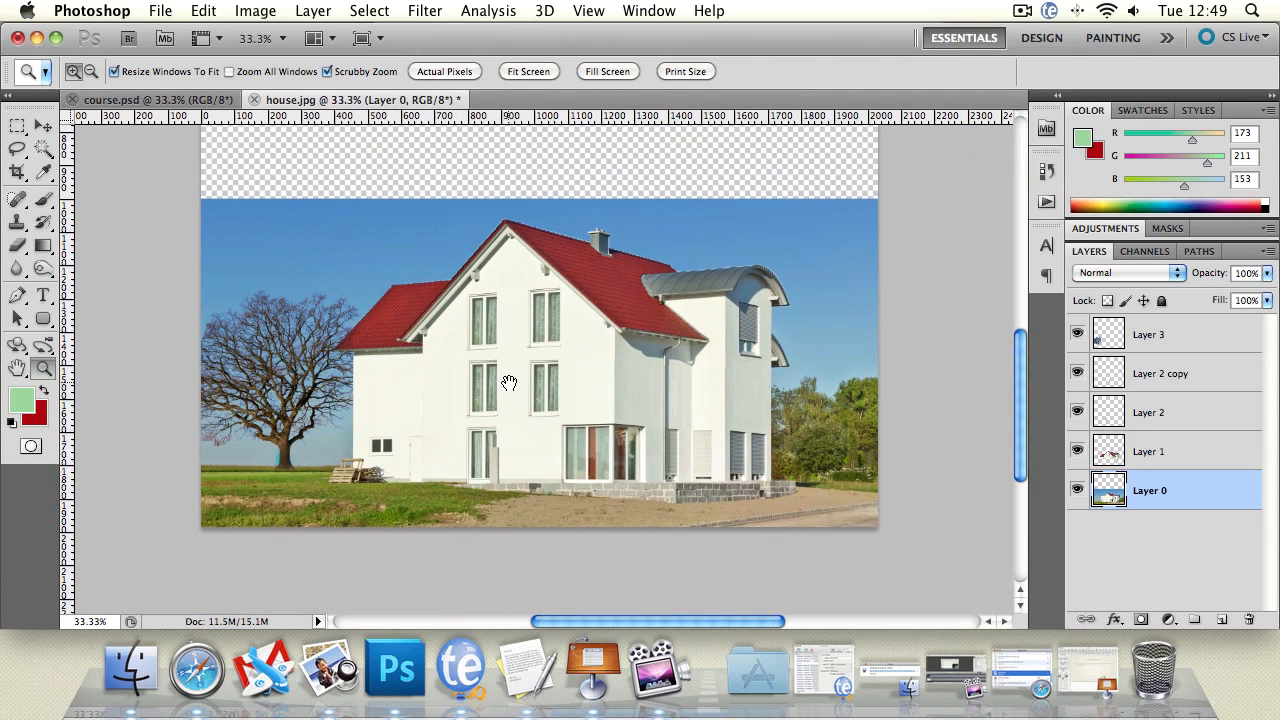
key(super+0)
key(c)
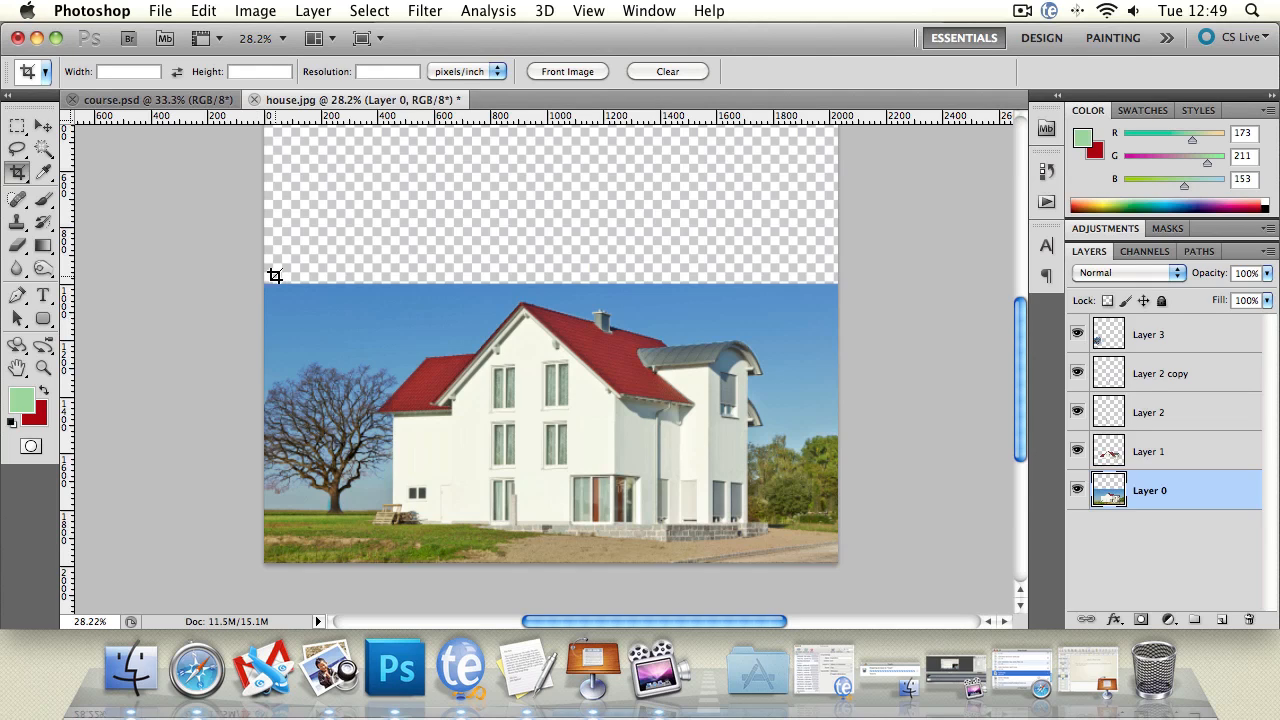
drag(260, 282, 893, 568)
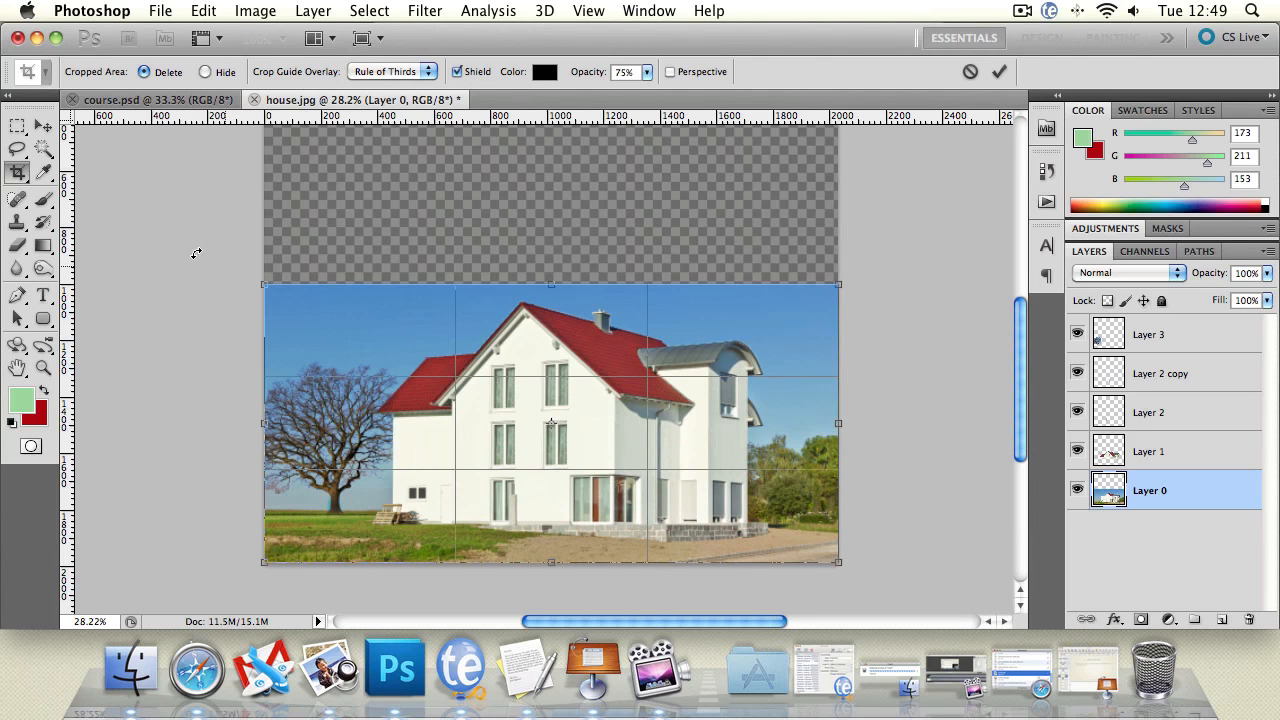
key(Return)
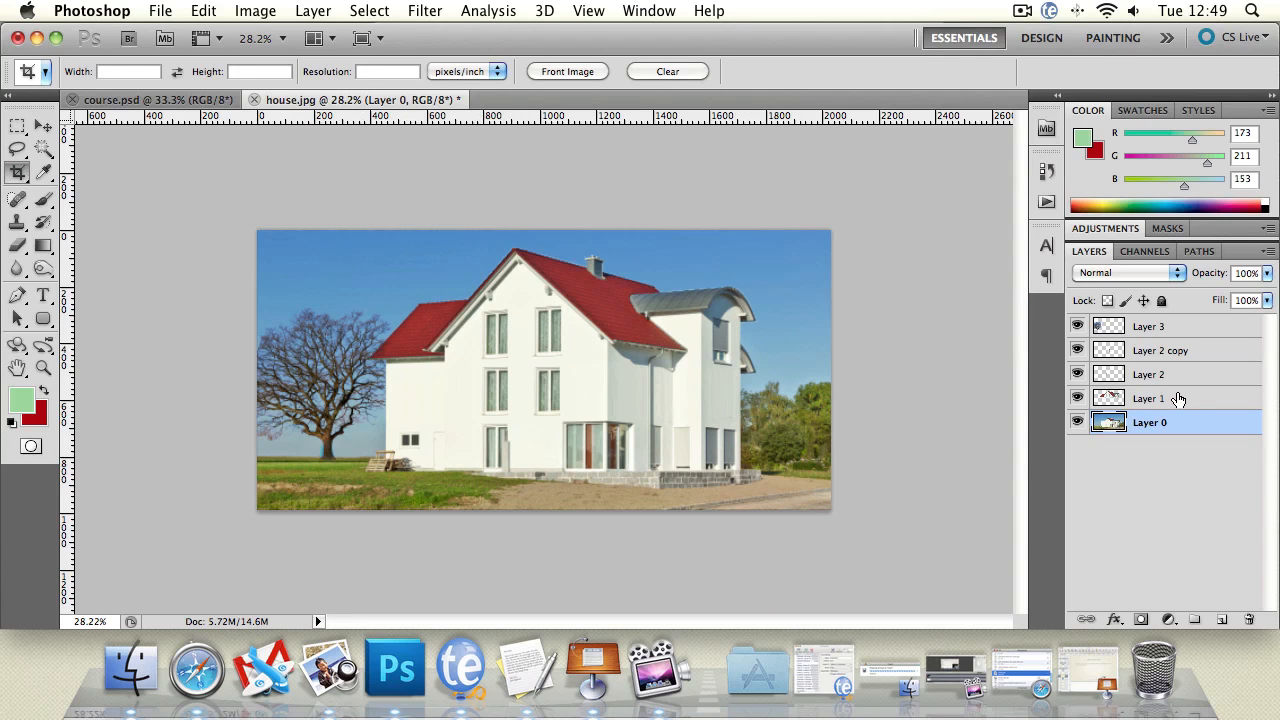
- Select all layers from Layer 0 to Layer 3 and merge them into one
shift+click(1176, 334)
right_click(1184, 330)
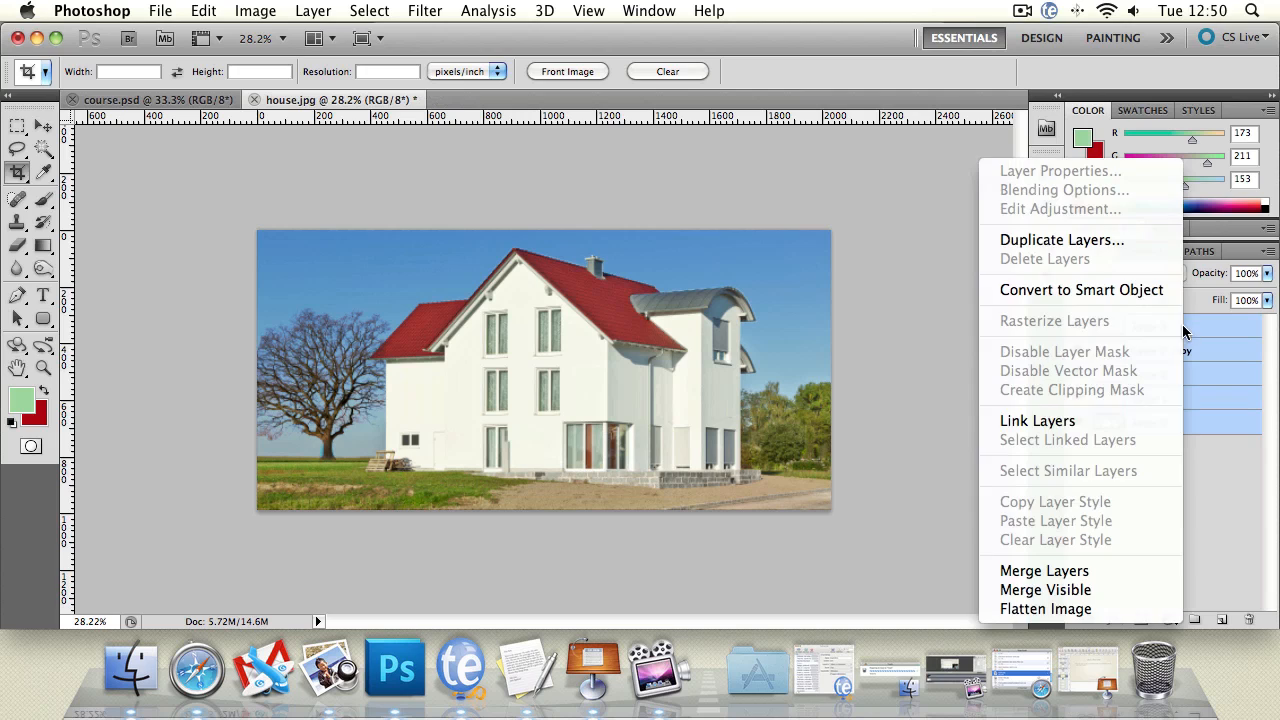
click(1107, 570)
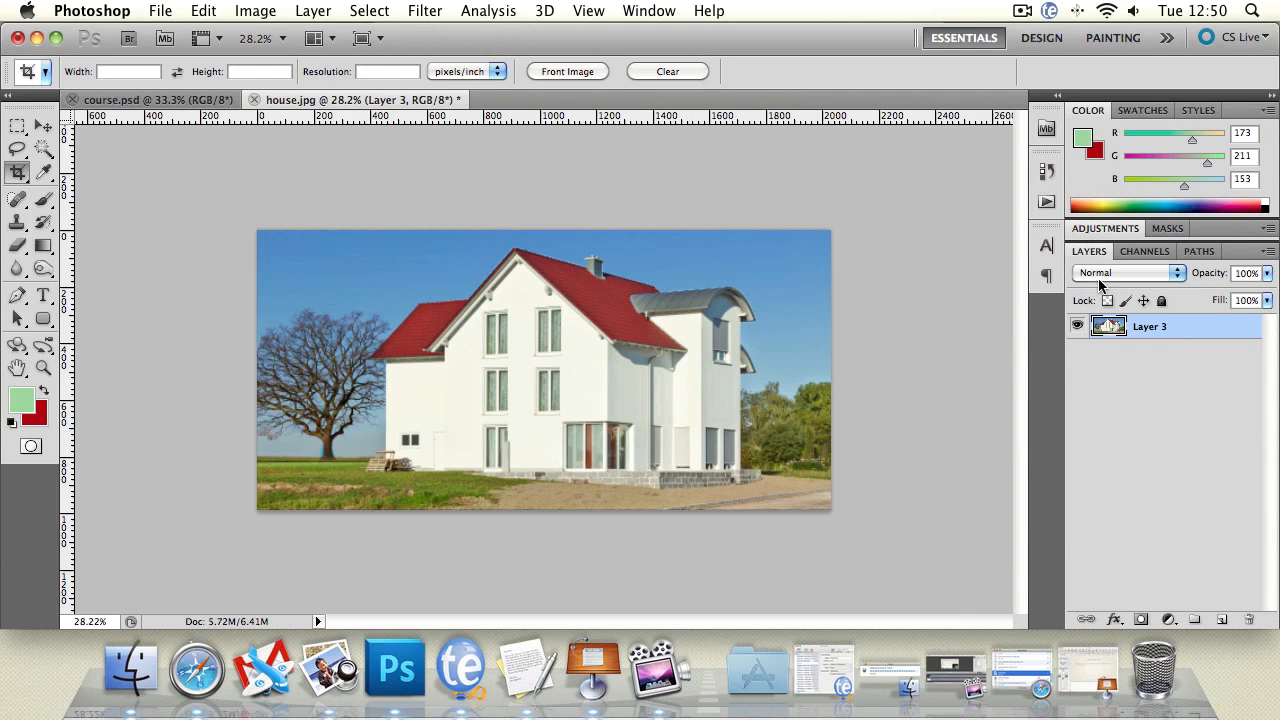
- Add a Brightness/Contrast adjustment layer above the merged image with brightness 7 and contrast 9
click(1137, 232)
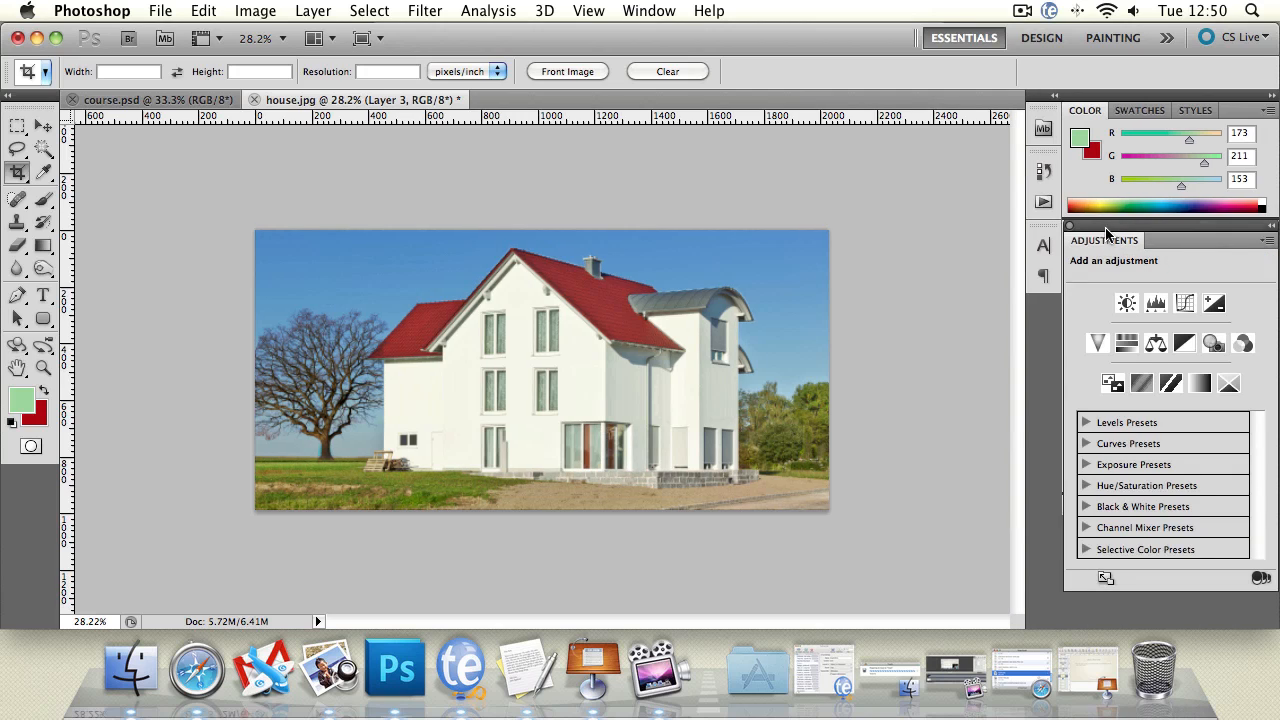
drag(1110, 232, 782, 130)
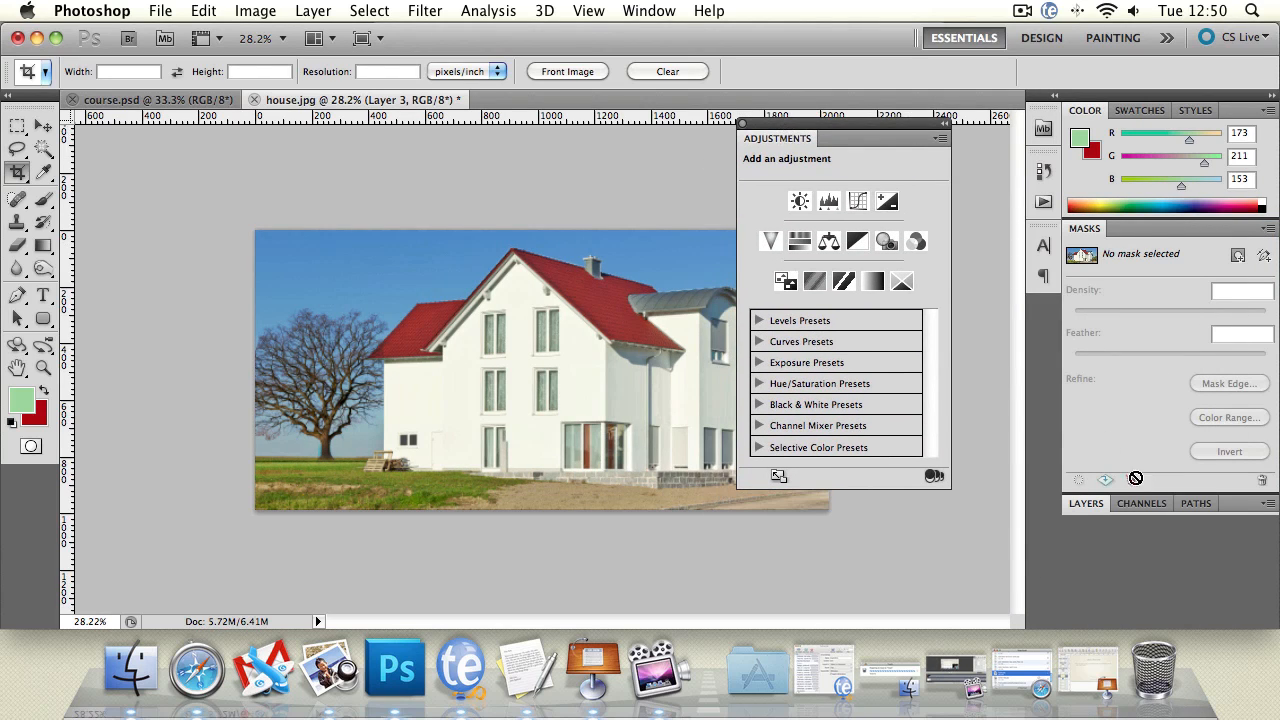
click(1088, 503)
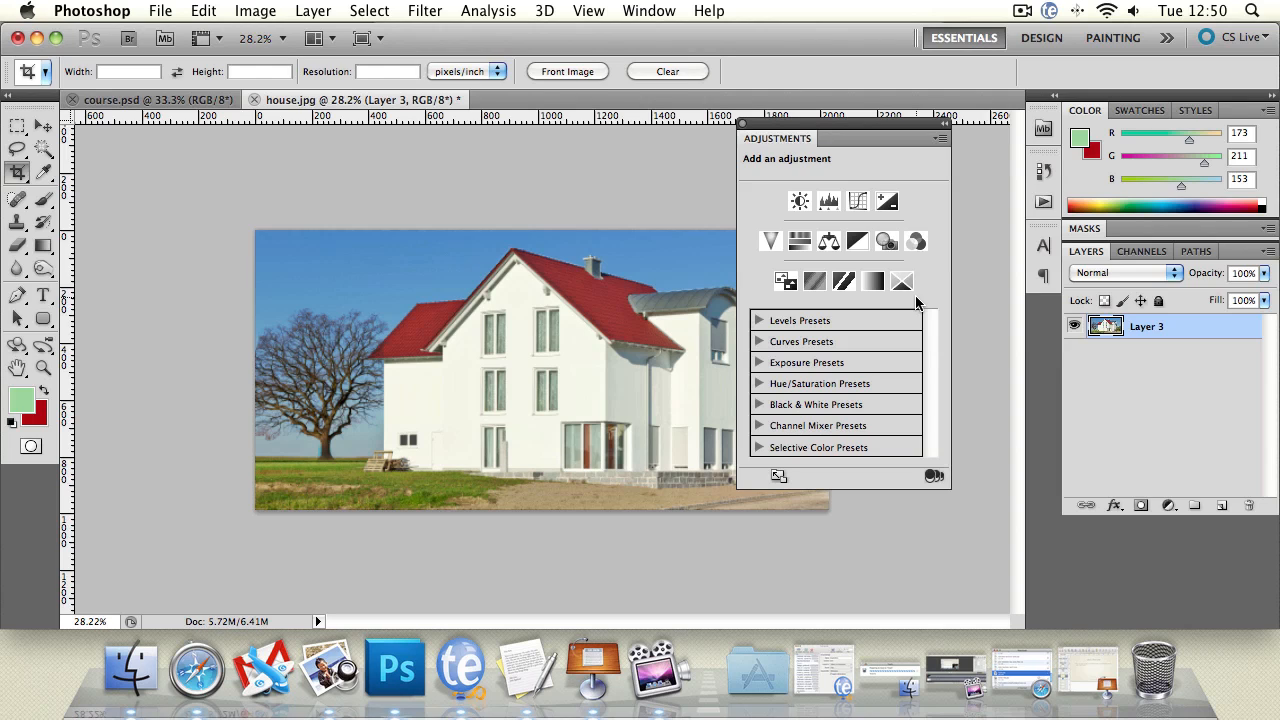
click(800, 201)
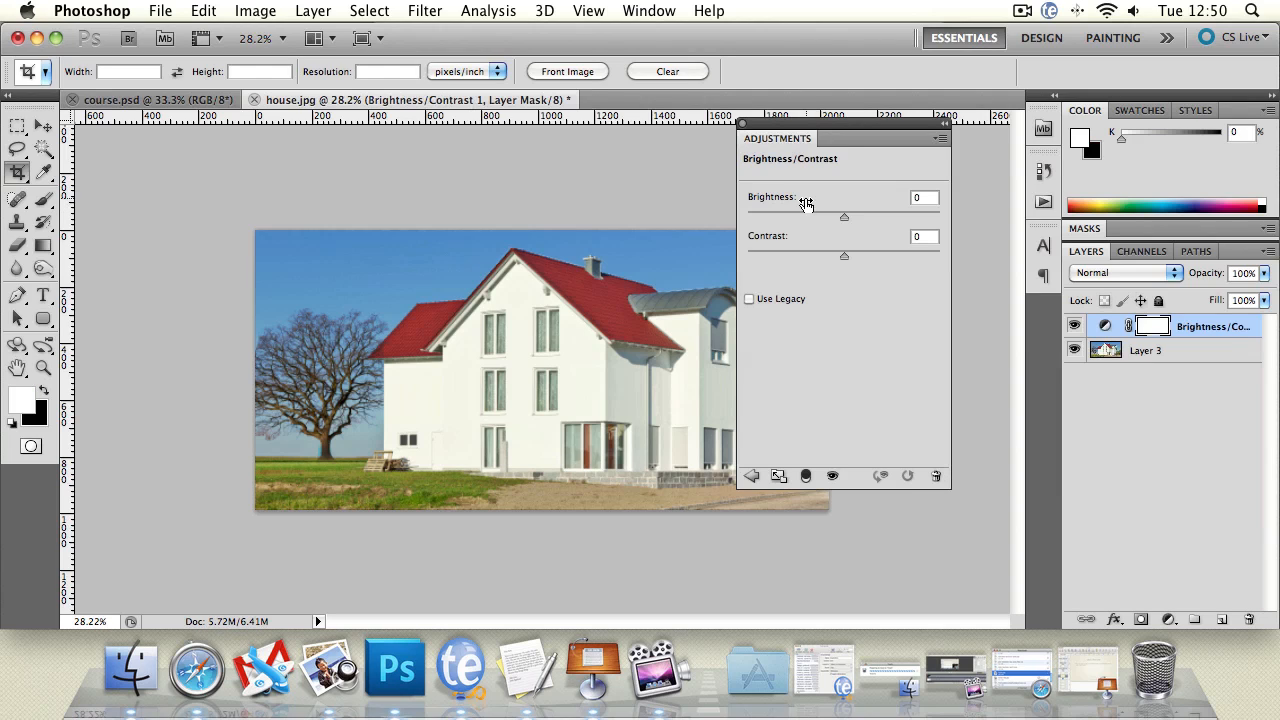
drag(843, 218, 700, 257)
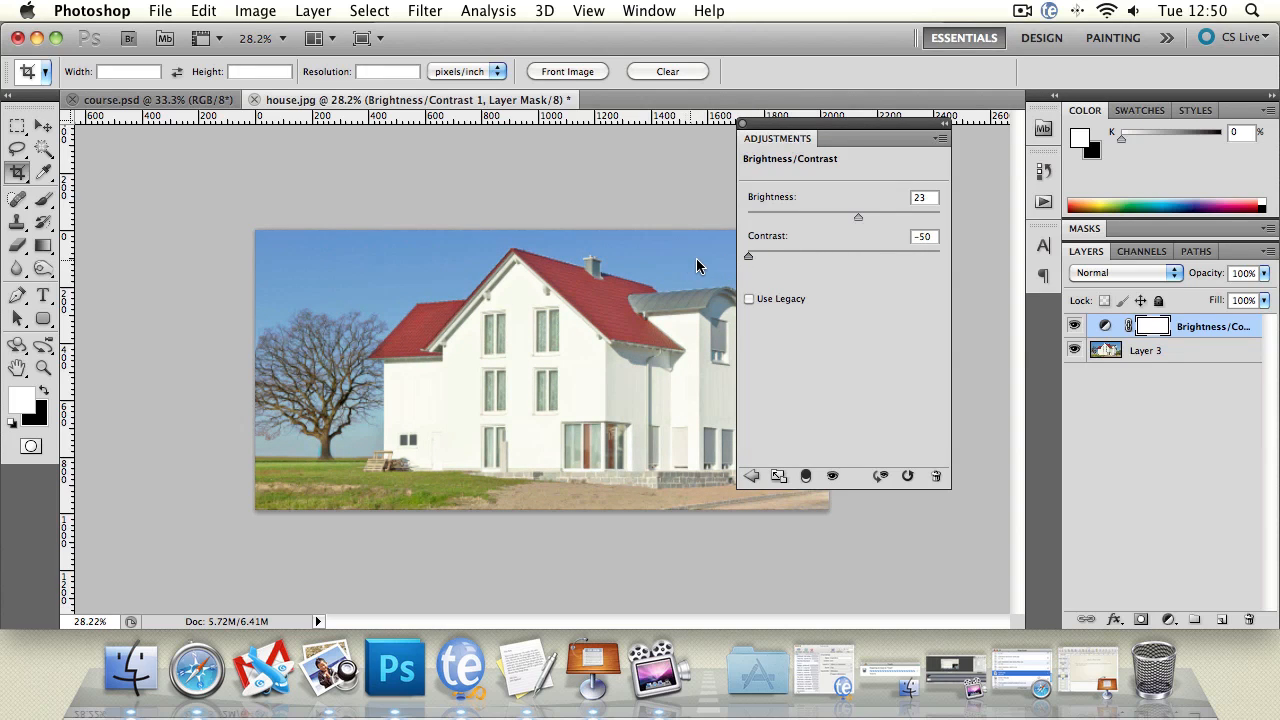
drag(734, 257, 847, 222)
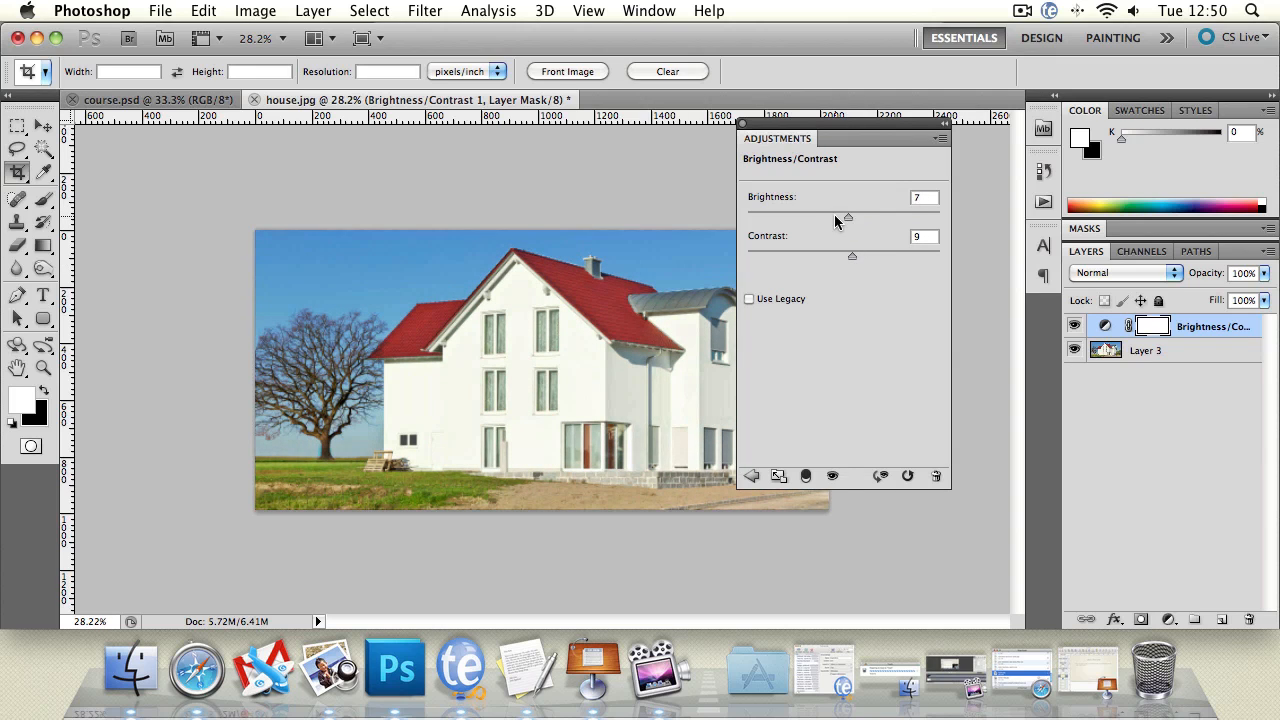
- Compare the image with and without the Brightness/Contrast adjustment by switching the layer's visibility off and on
click(1203, 449)
click(1213, 330)
click(1074, 326)
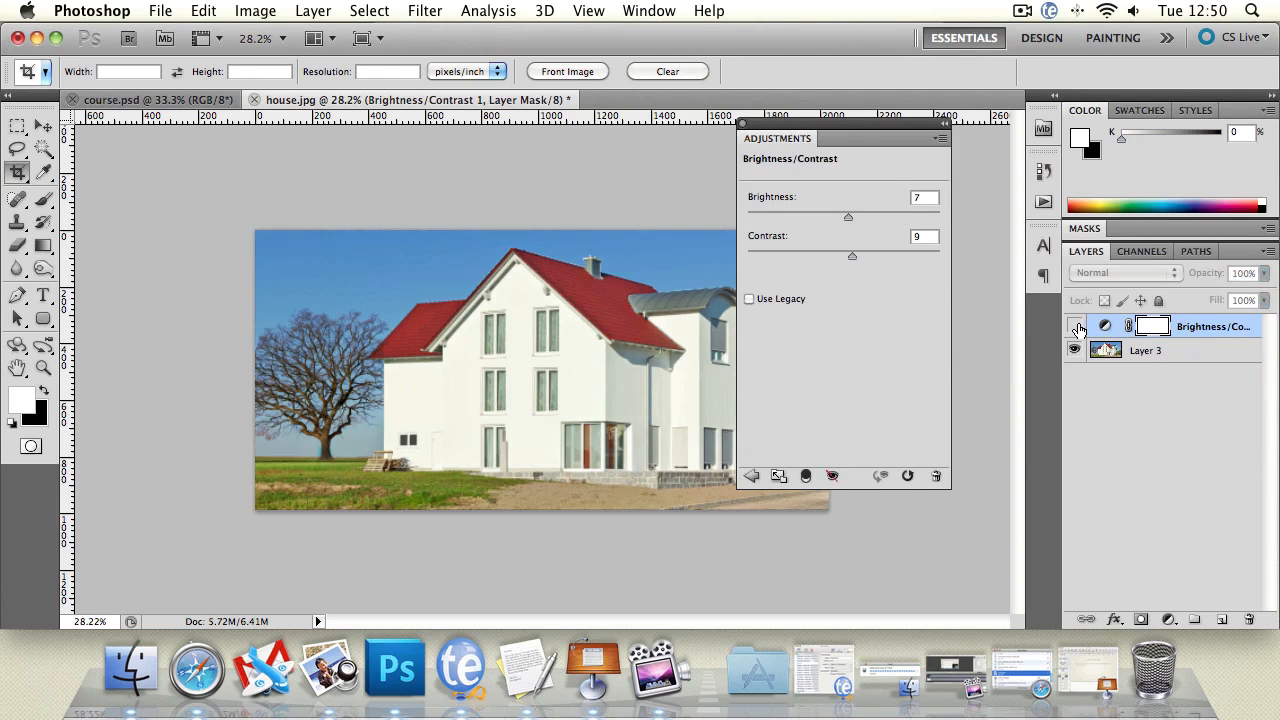
click(1074, 326)
drag(1198, 336, 1172, 319)
click(1074, 326)
click(1074, 326)
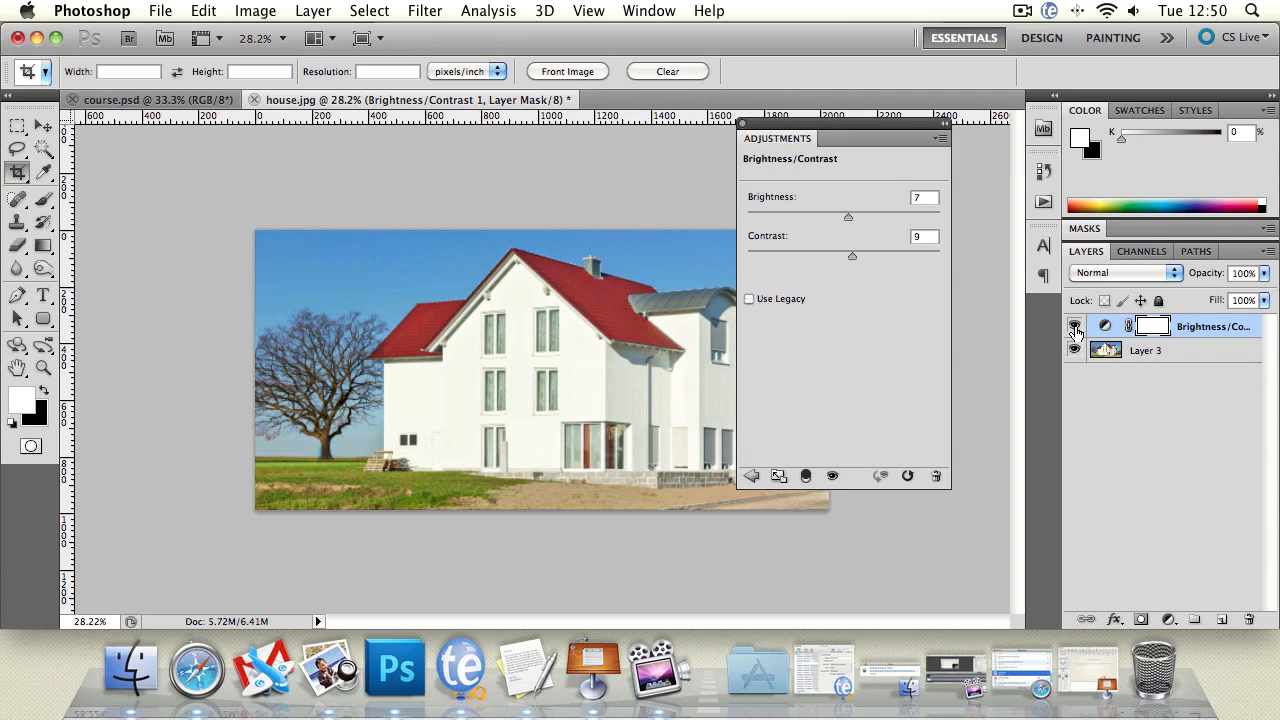
- Add a Levels adjustment layer above the Brightness/Contrast layer and apply the automatic levels correction to it
click(1106, 278)
click(1260, 442)
click(750, 478)
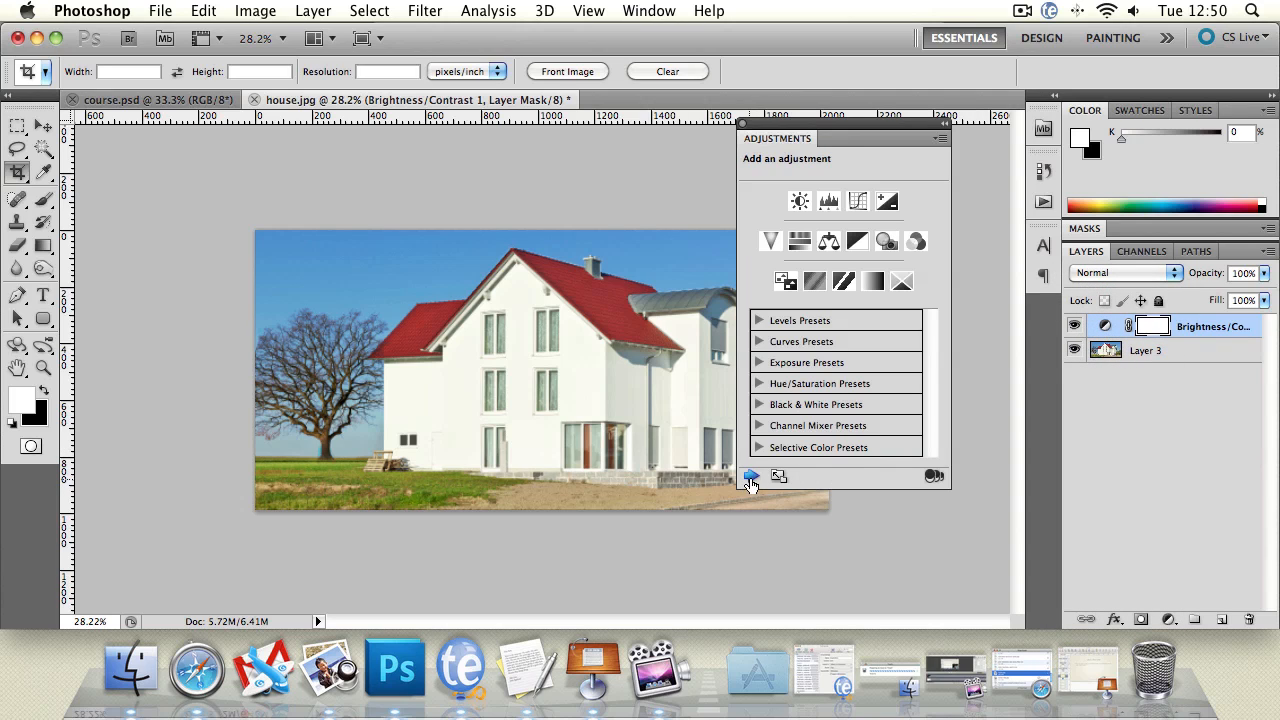
click(829, 201)
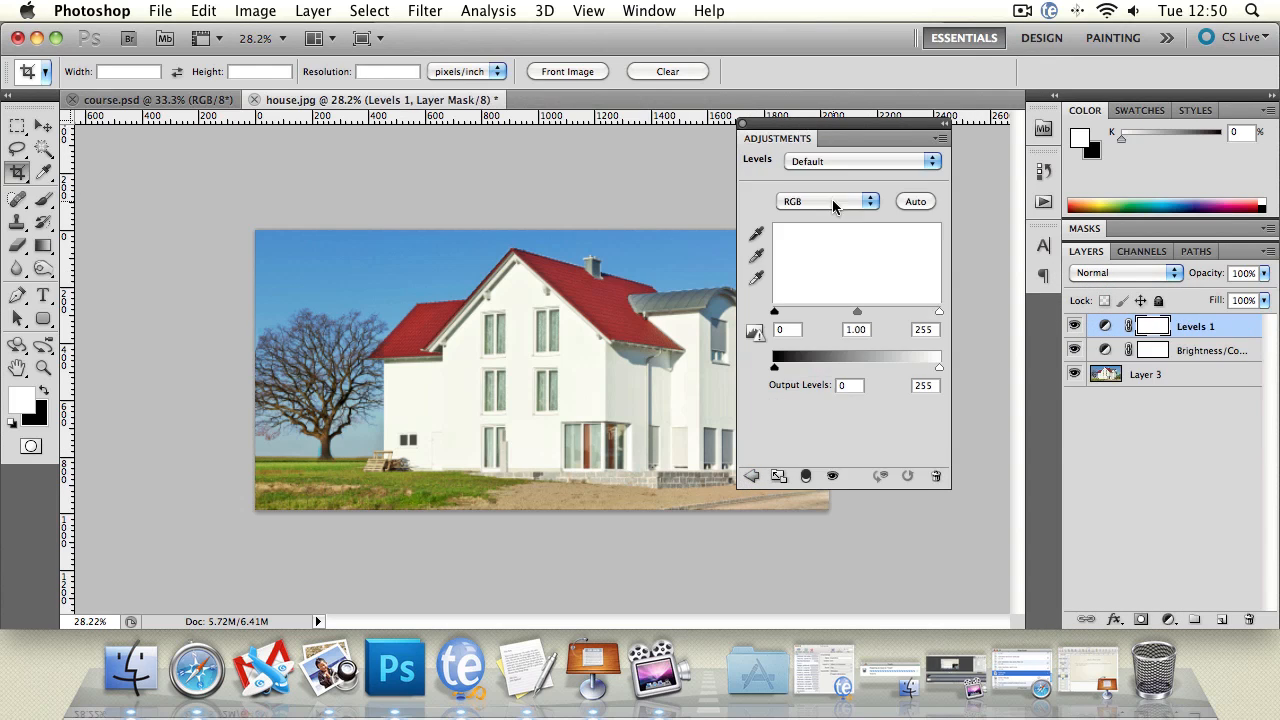
click(920, 203)
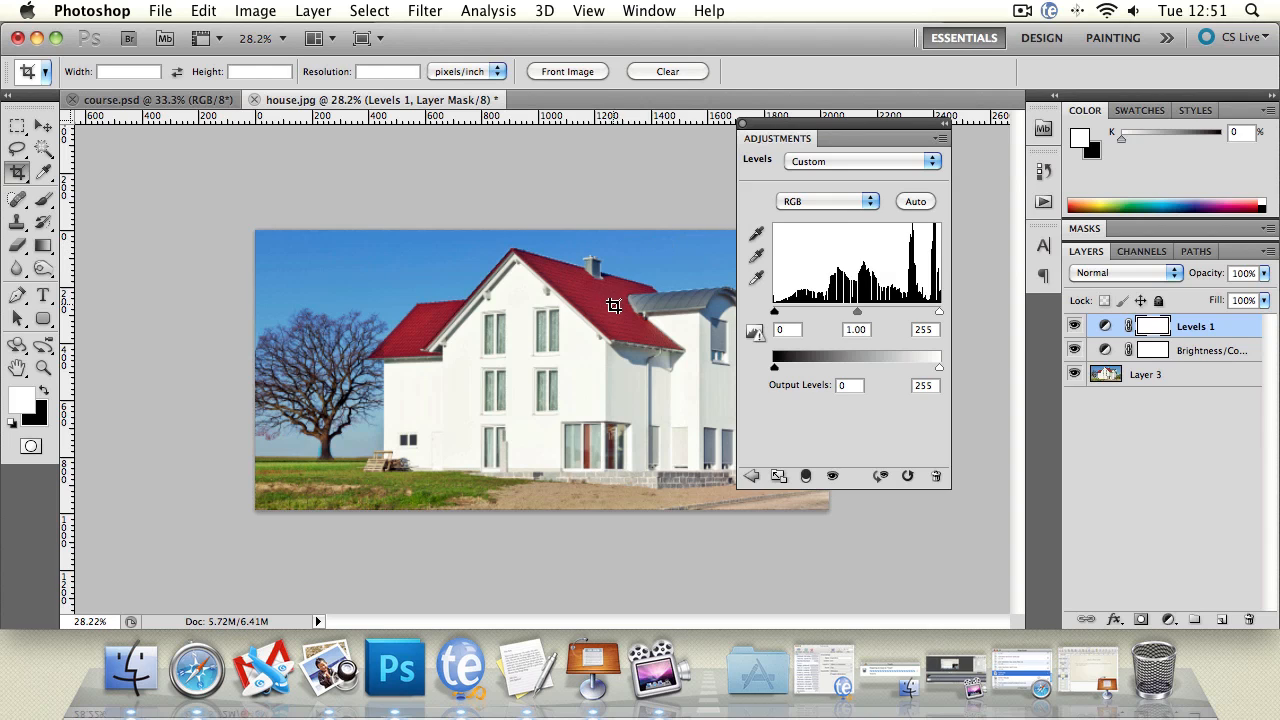
- Set the Levels adjustment's midtone input to 0.91 and shadow input to 9, and collapse the adjustment settings
drag(858, 309, 858, 318)
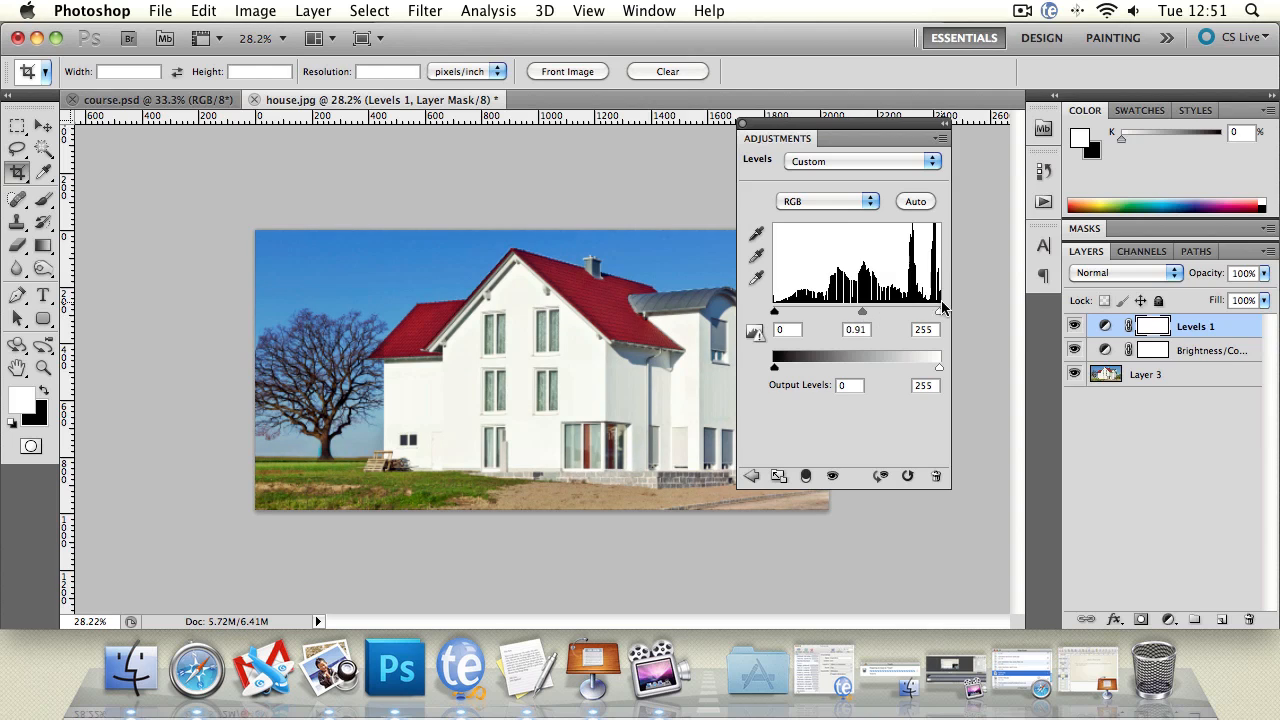
drag(940, 312, 942, 314)
drag(775, 312, 780, 315)
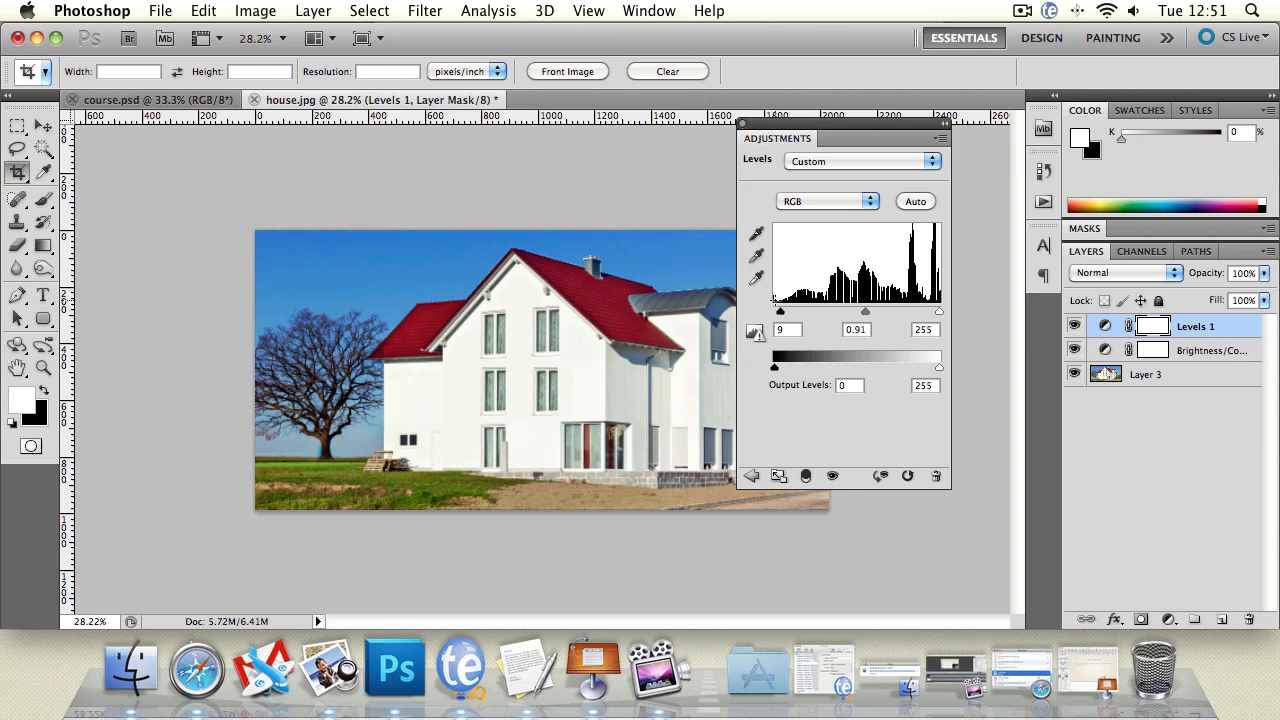
click(751, 476)
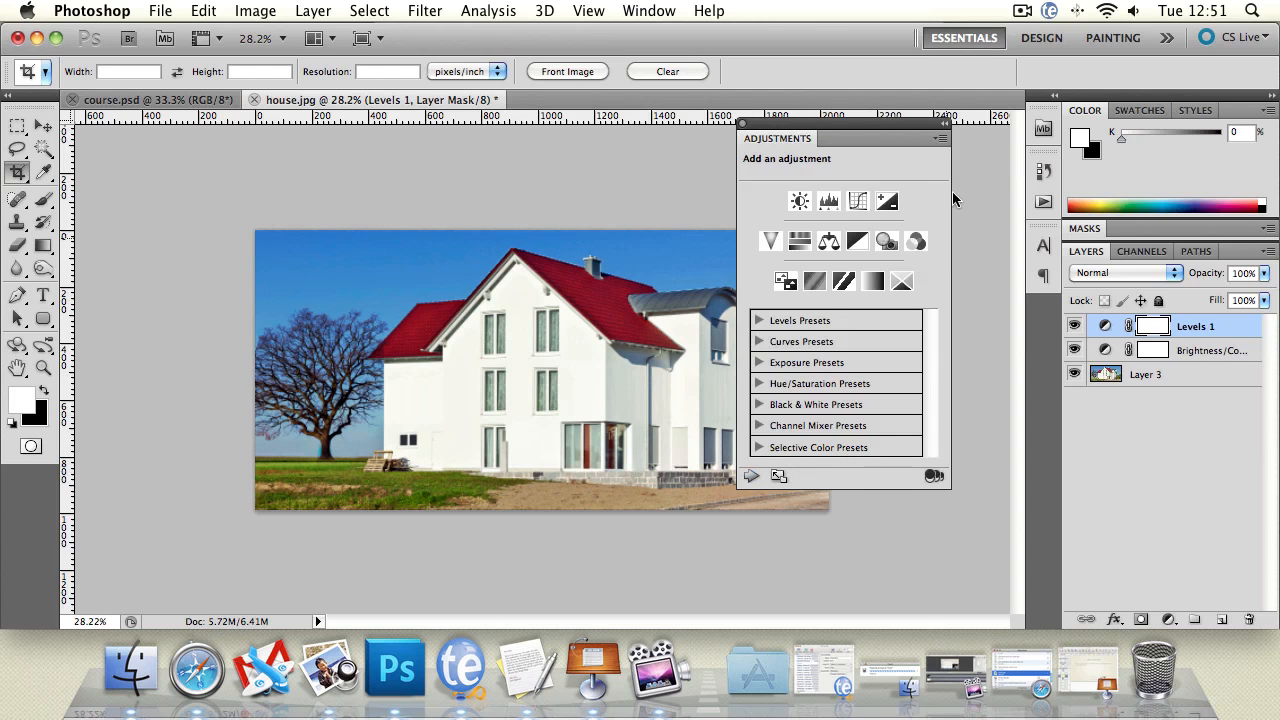
click(938, 127)
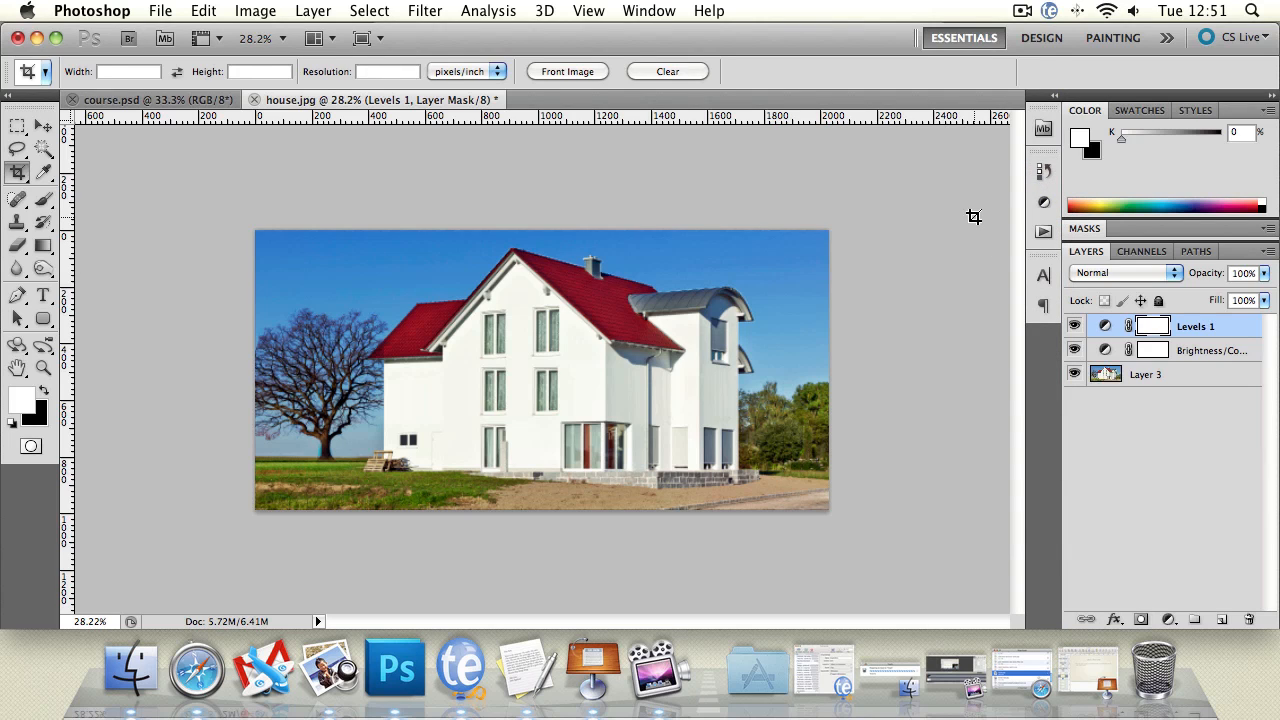
- Compare the image with and without the Levels and Brightness/Contrast adjustments by switching both layers' visibility off and on
click(1077, 329)
click(1075, 330)
click(1075, 328)
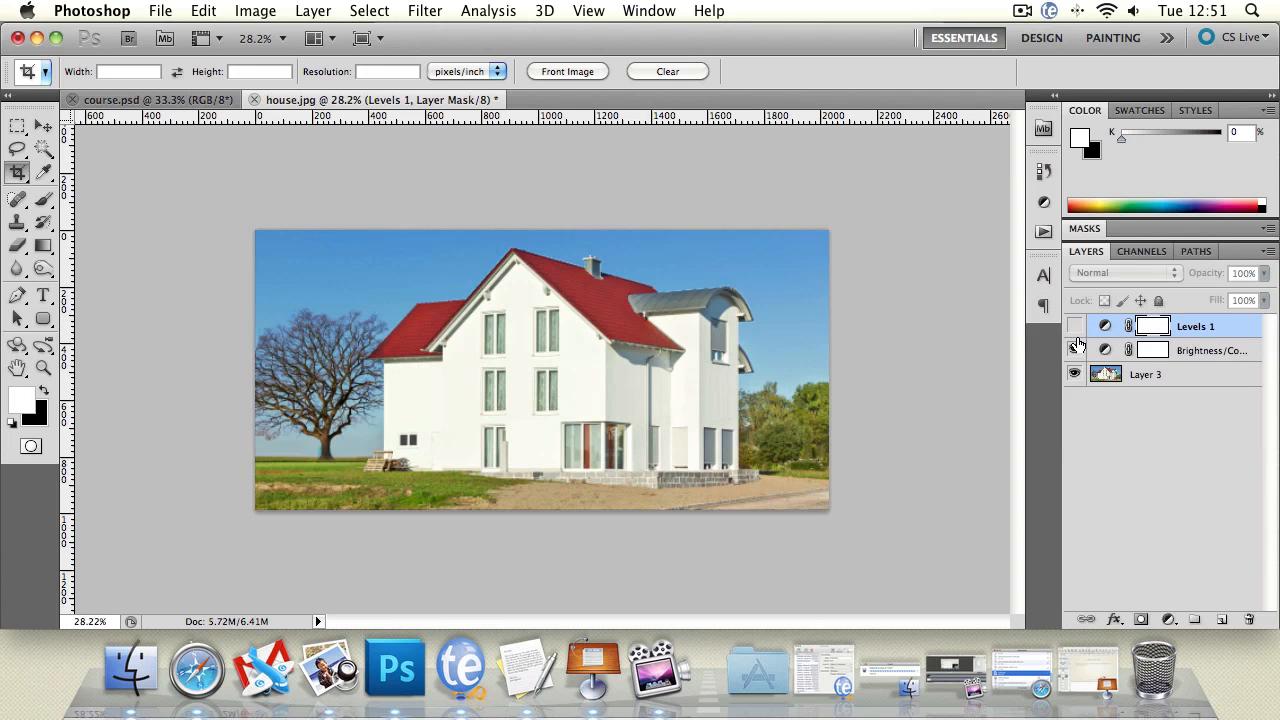
click(1075, 326)
drag(1075, 350, 1075, 329)
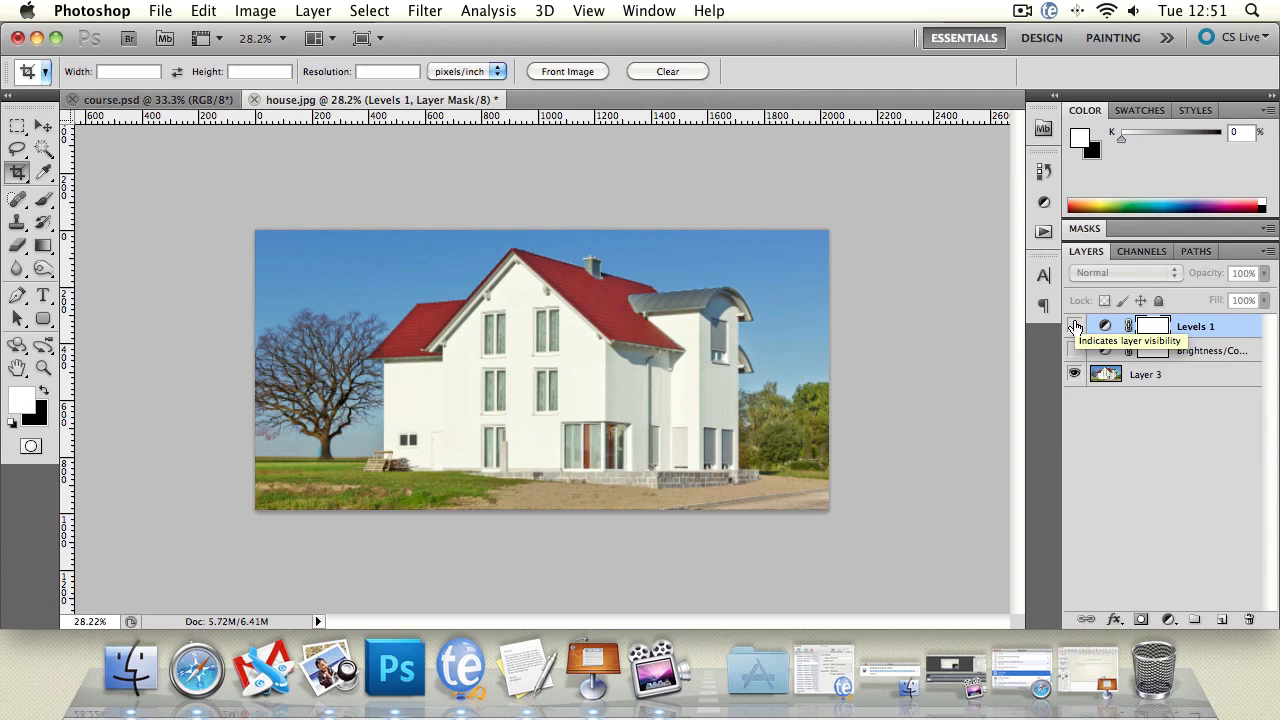
drag(1075, 328, 1072, 352)
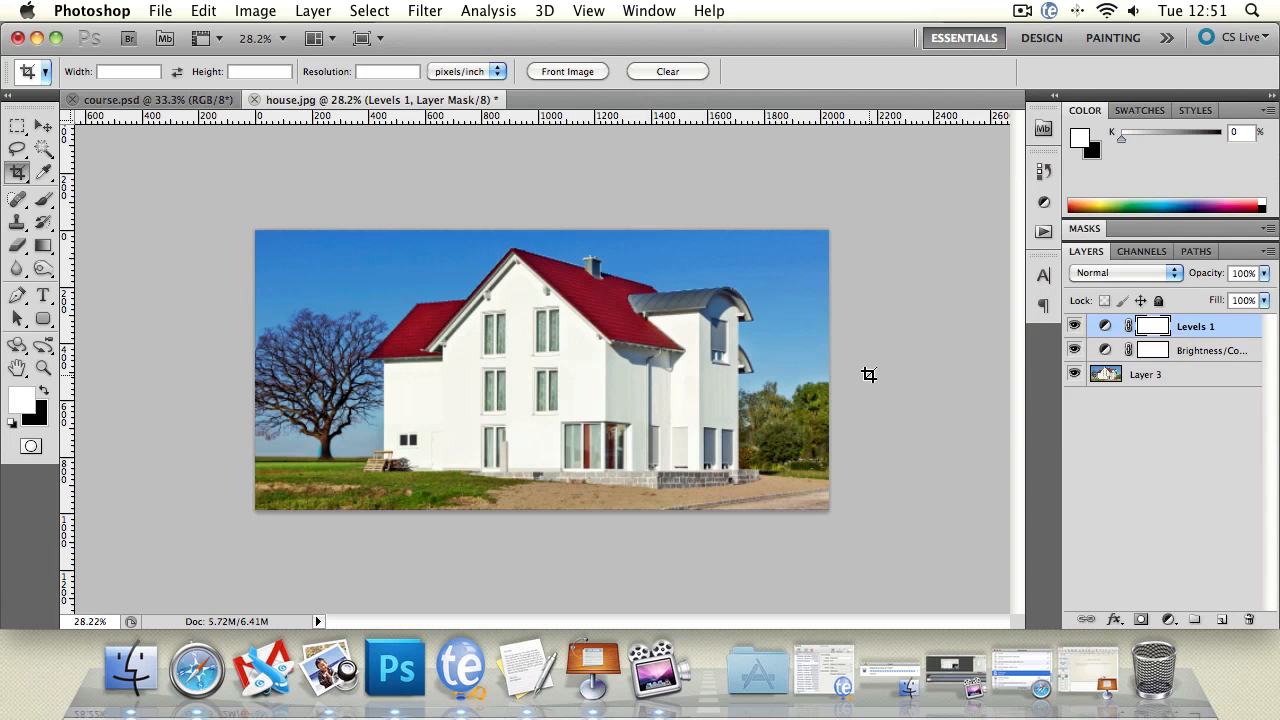